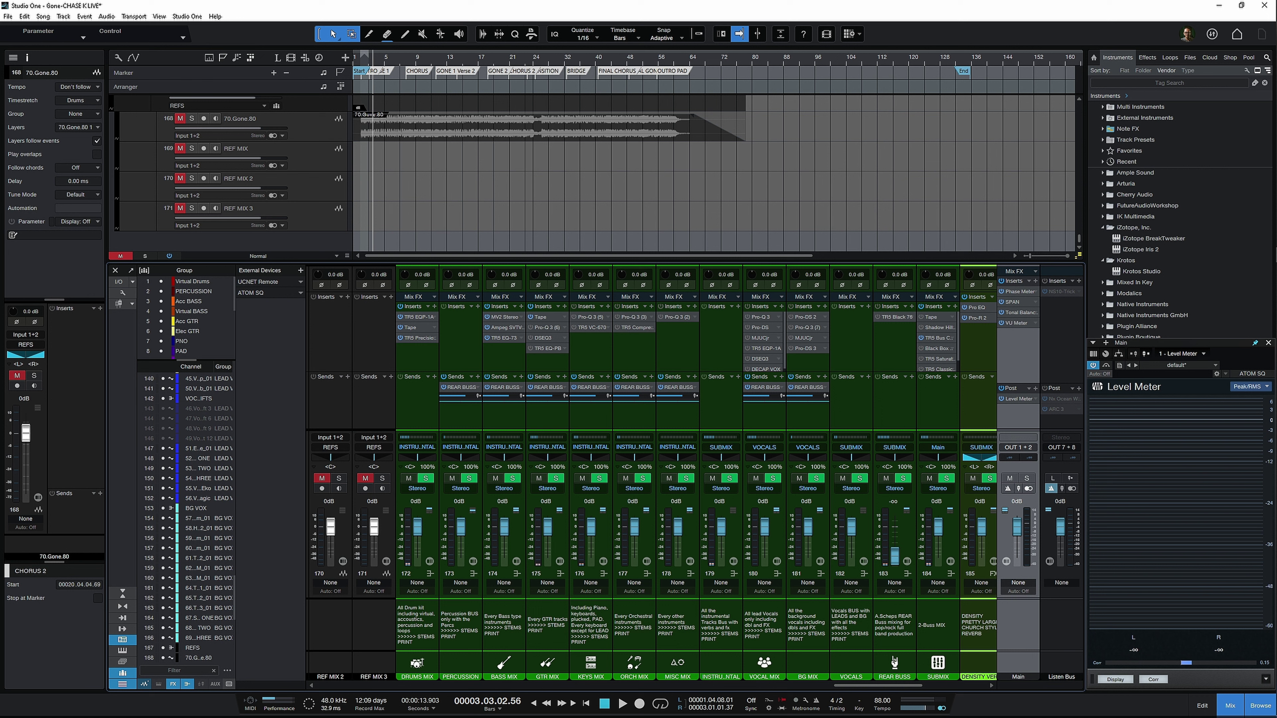
# Step: Bring the Tonal Balance Control 2 window over the mixer and review its available target curves and source options
pyautogui.moveTo(704, 1); pyautogui.dragTo(700, 197)
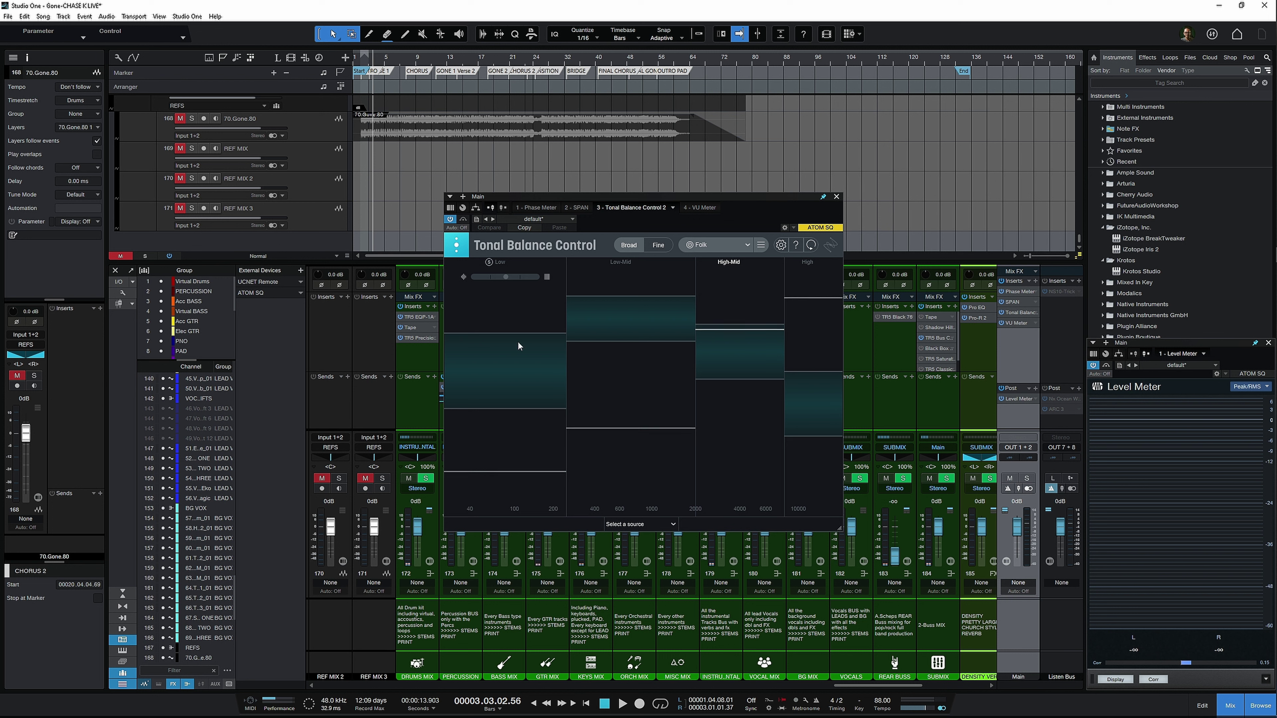
pyautogui.click(744, 246)
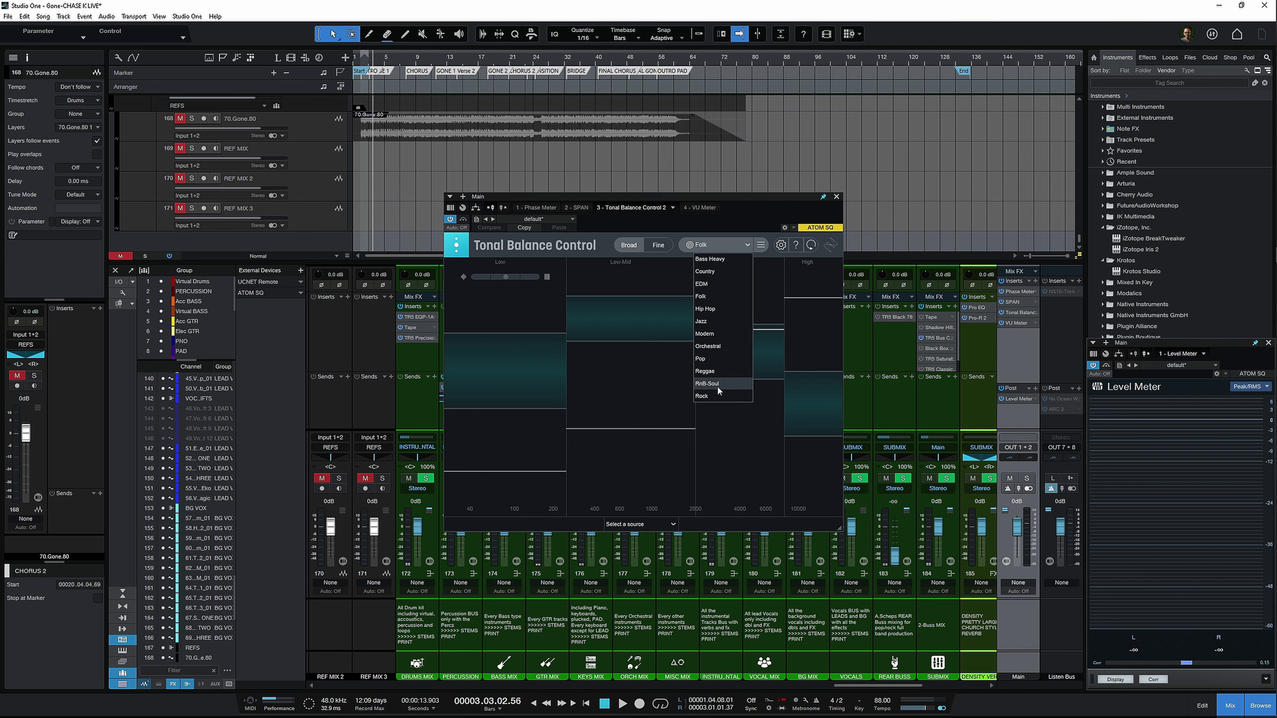
pyautogui.click(750, 211)
pyautogui.click(672, 524)
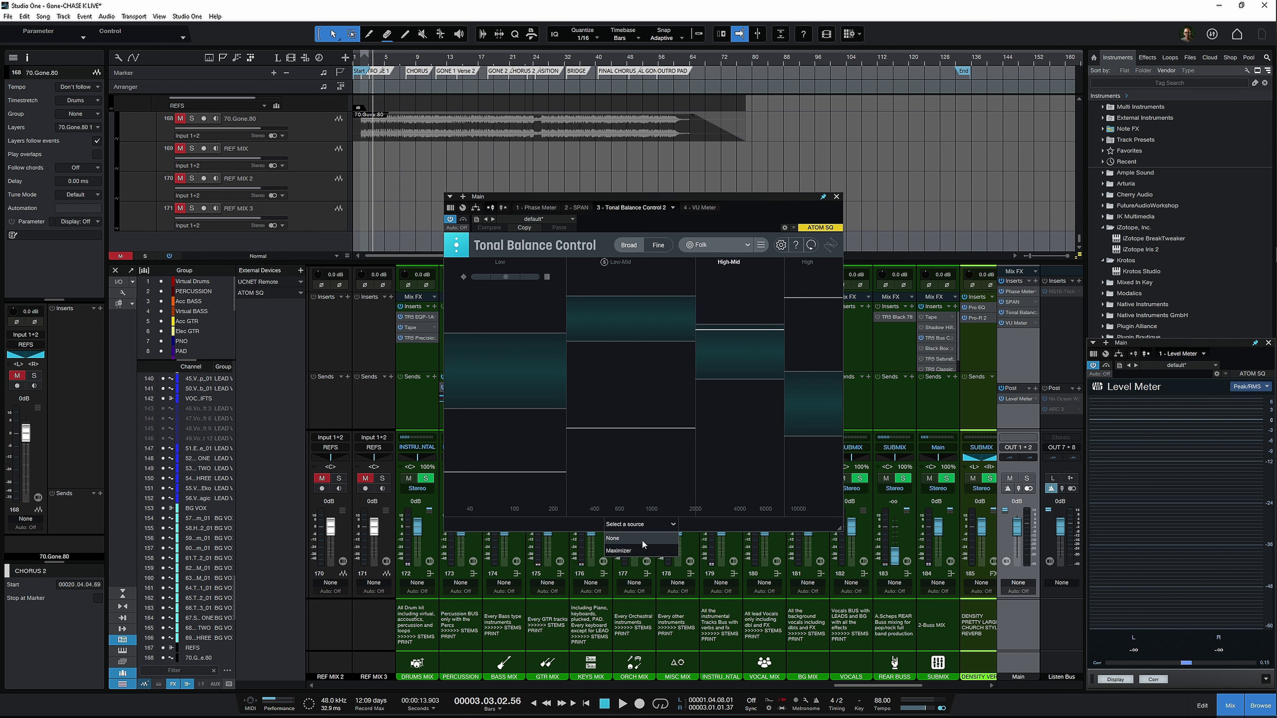
pyautogui.click(691, 514)
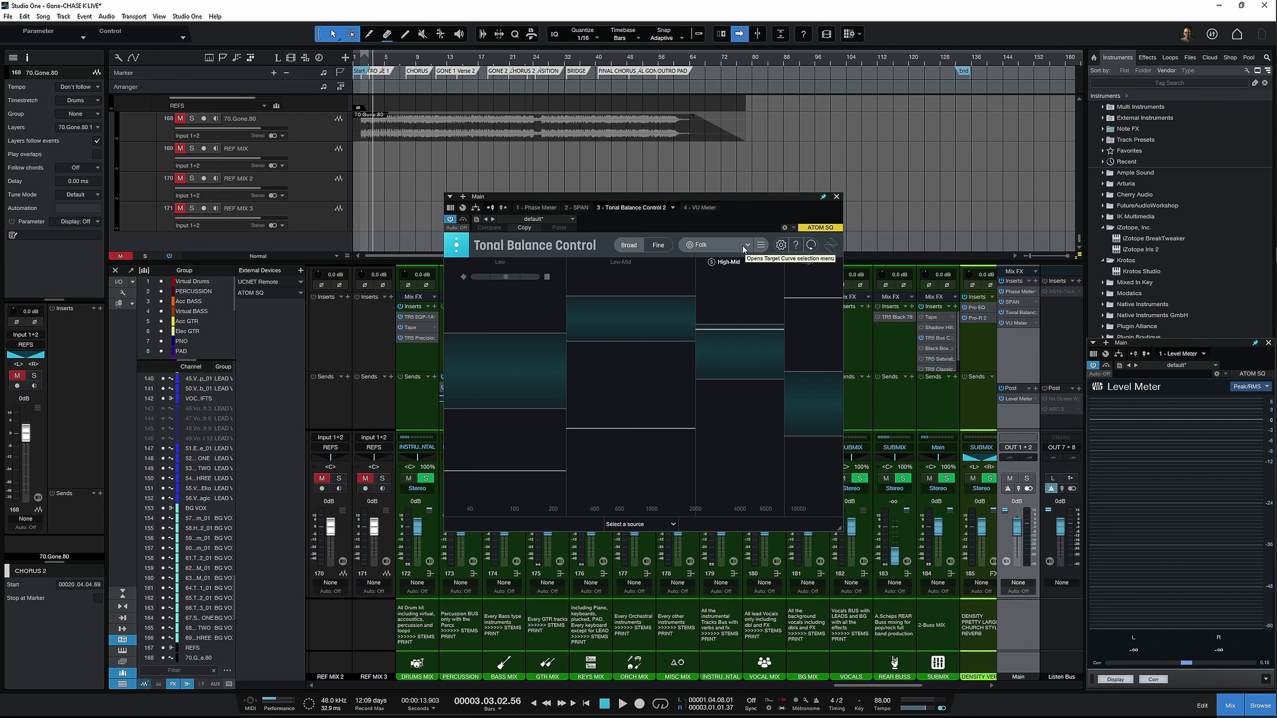
# Step: Compare the Country, Hip Hop, Modern, Pop and RnB-Soul target curves in Tonal Balance Control
pyautogui.click(714, 245)
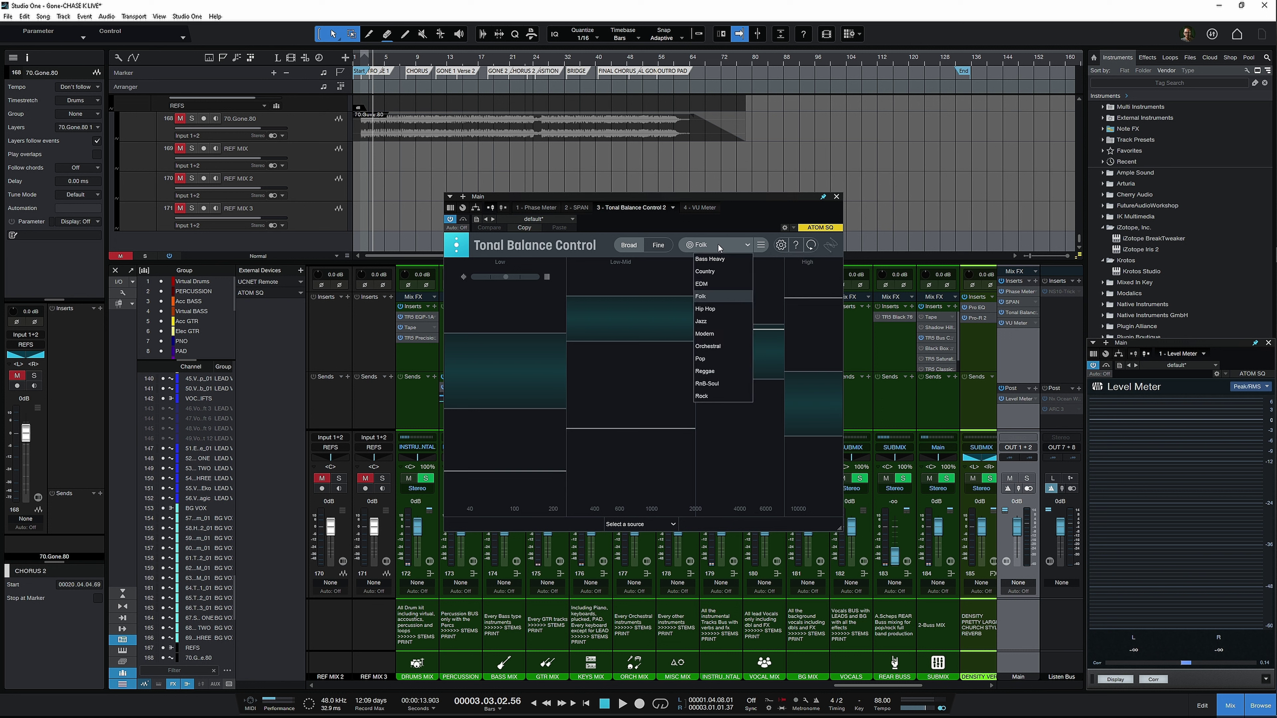
pyautogui.click(716, 271)
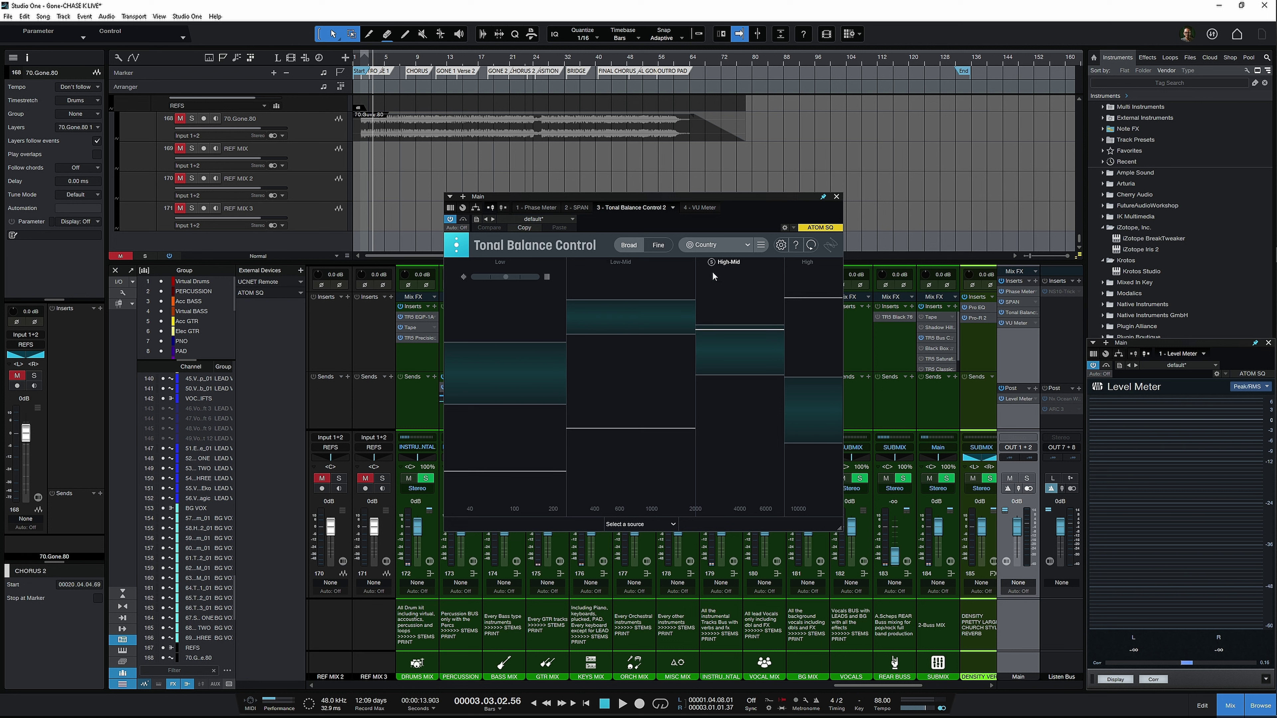
pyautogui.click(726, 241)
pyautogui.click(717, 308)
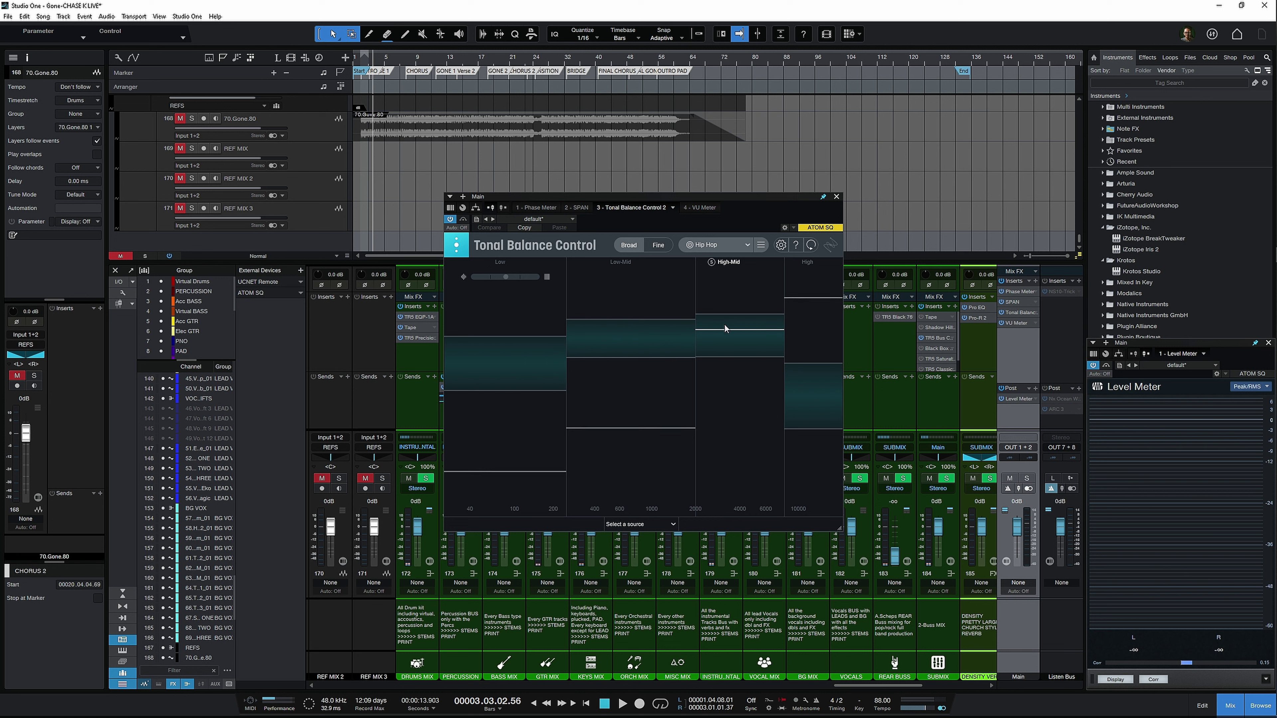
pyautogui.click(738, 248)
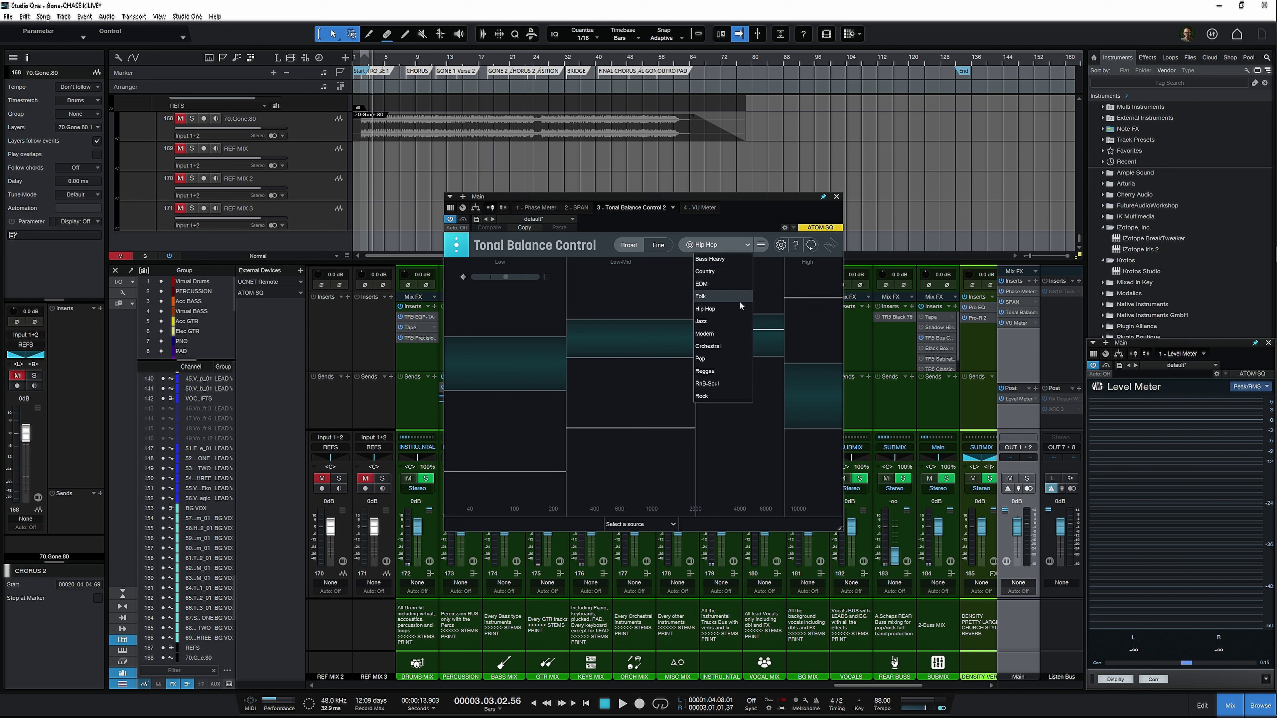
pyautogui.click(716, 333)
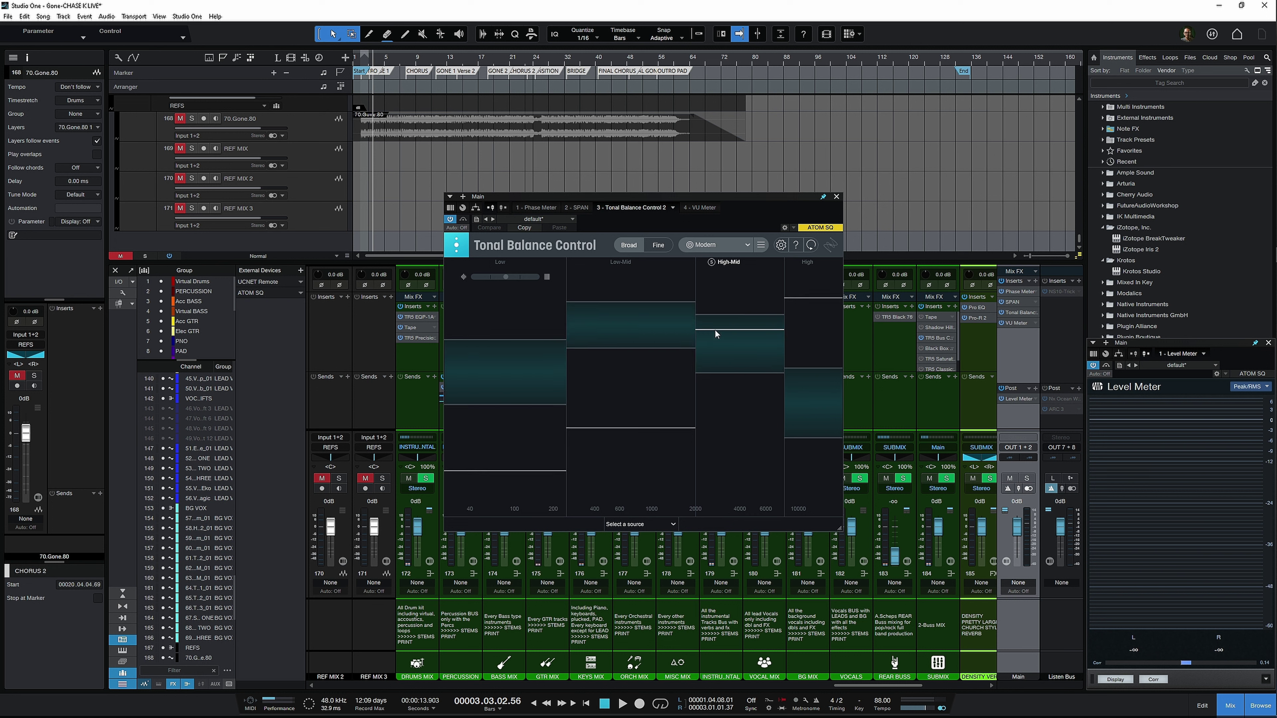
pyautogui.click(745, 245)
pyautogui.click(709, 362)
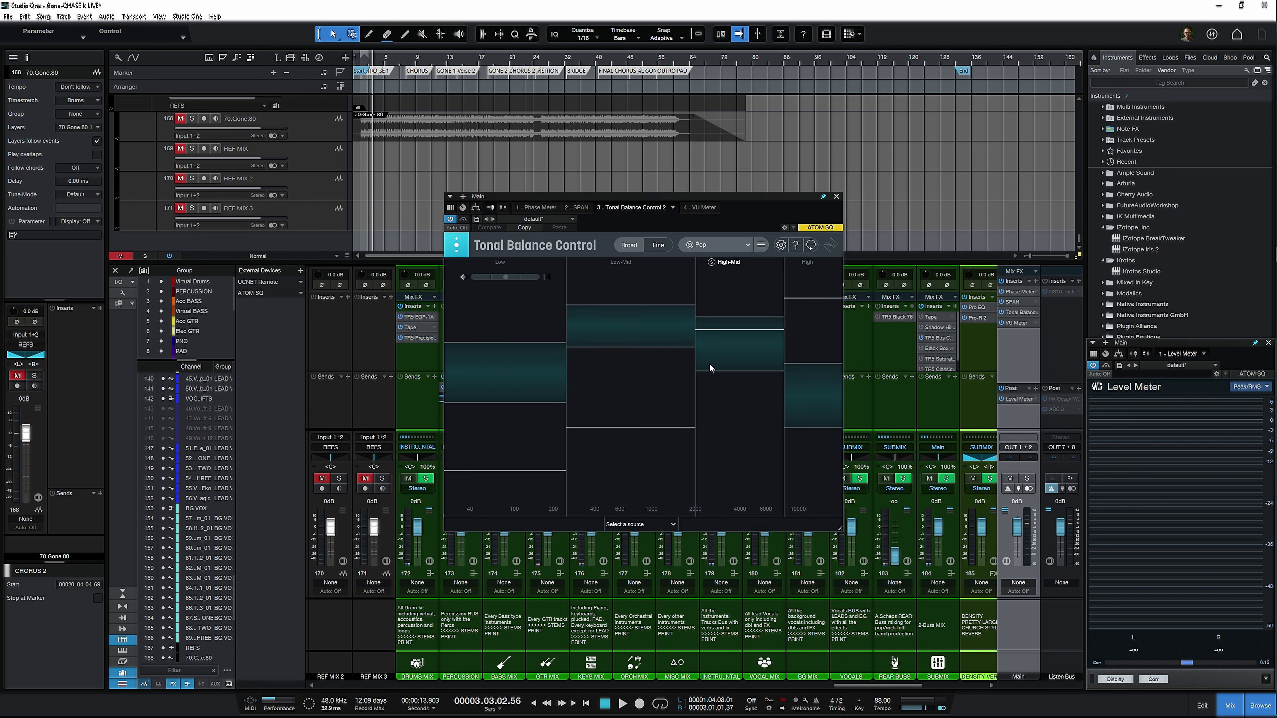
pyautogui.click(729, 248)
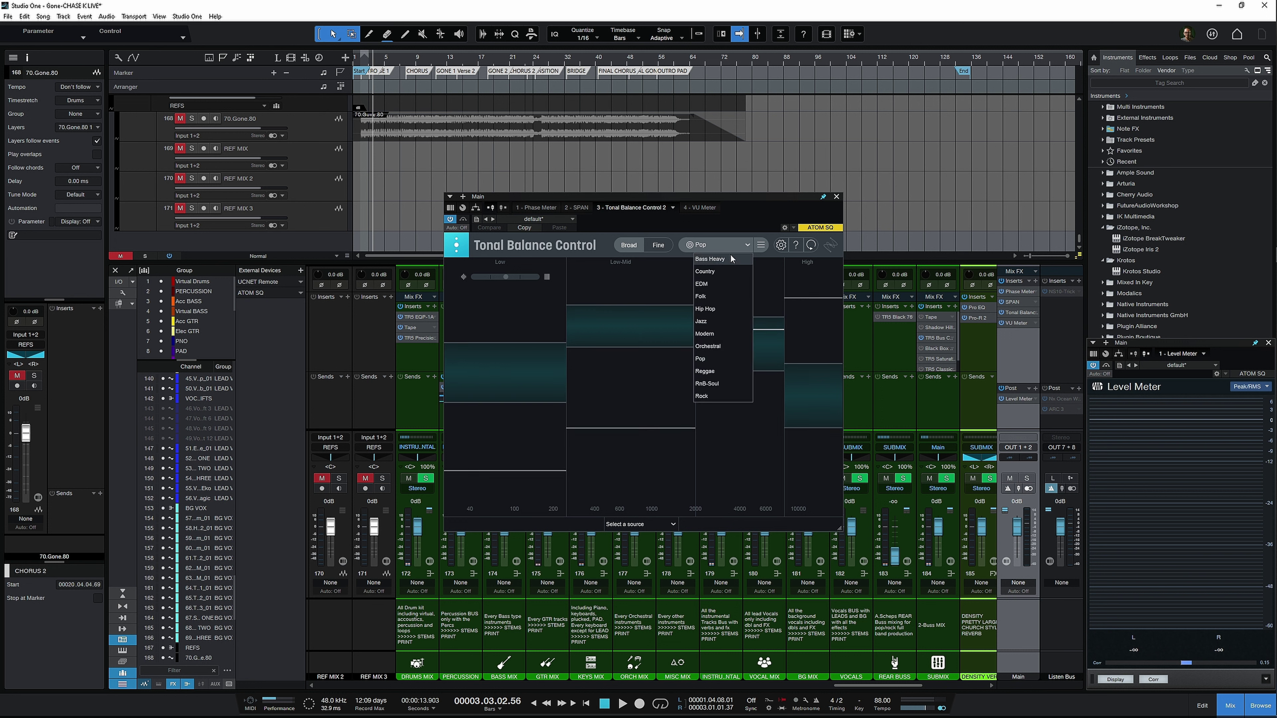
pyautogui.click(723, 382)
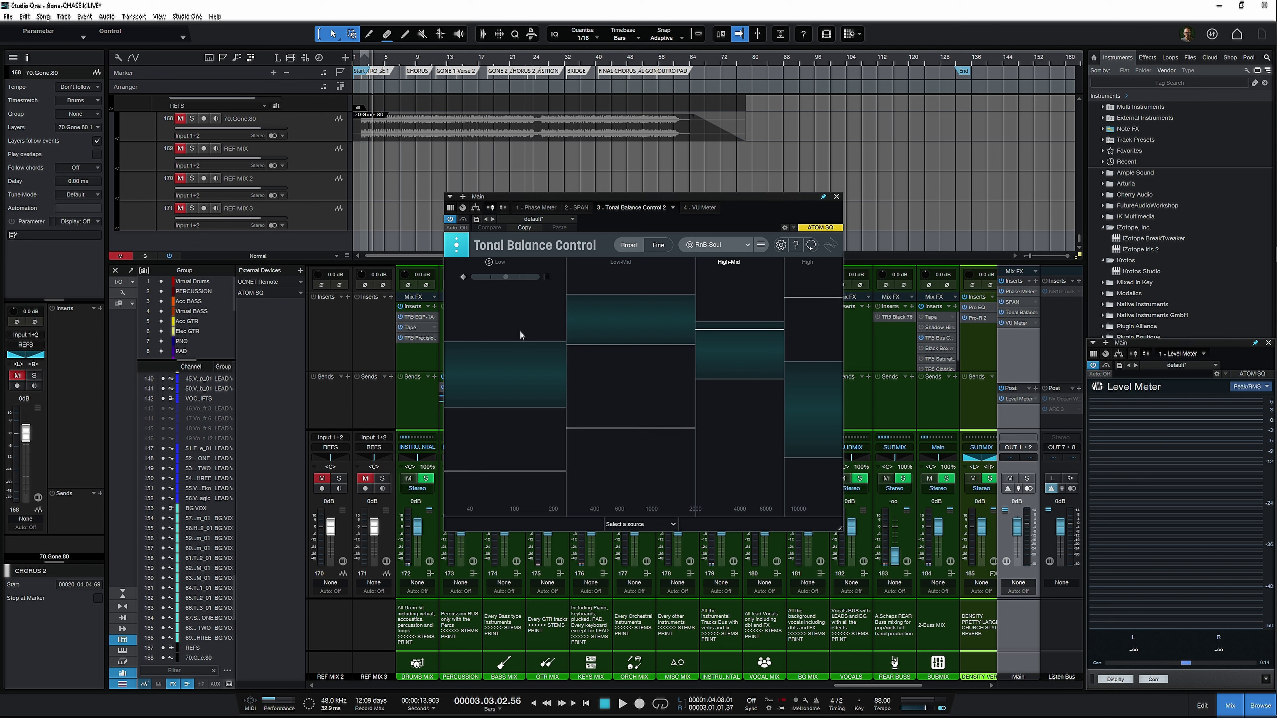
# Step: Check the options for creating custom targets and set the target curve to Rock
pyautogui.click(760, 245)
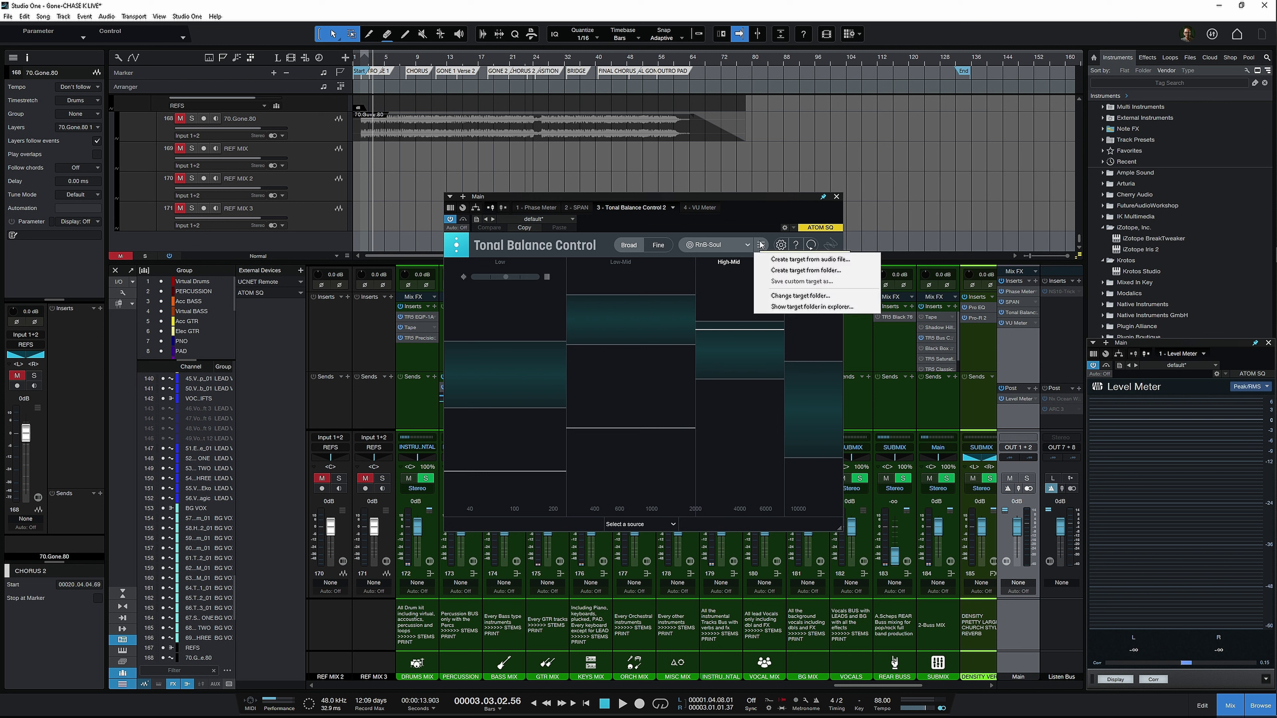
pyautogui.click(764, 223)
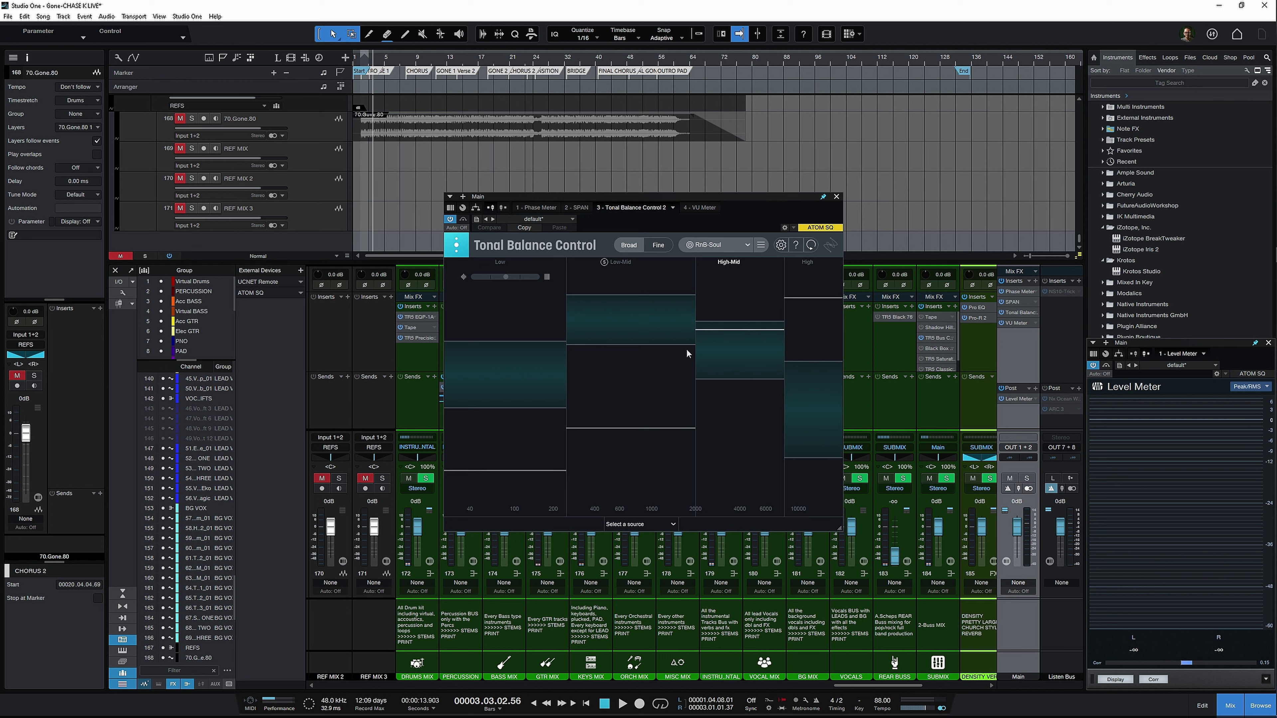
pyautogui.click(740, 245)
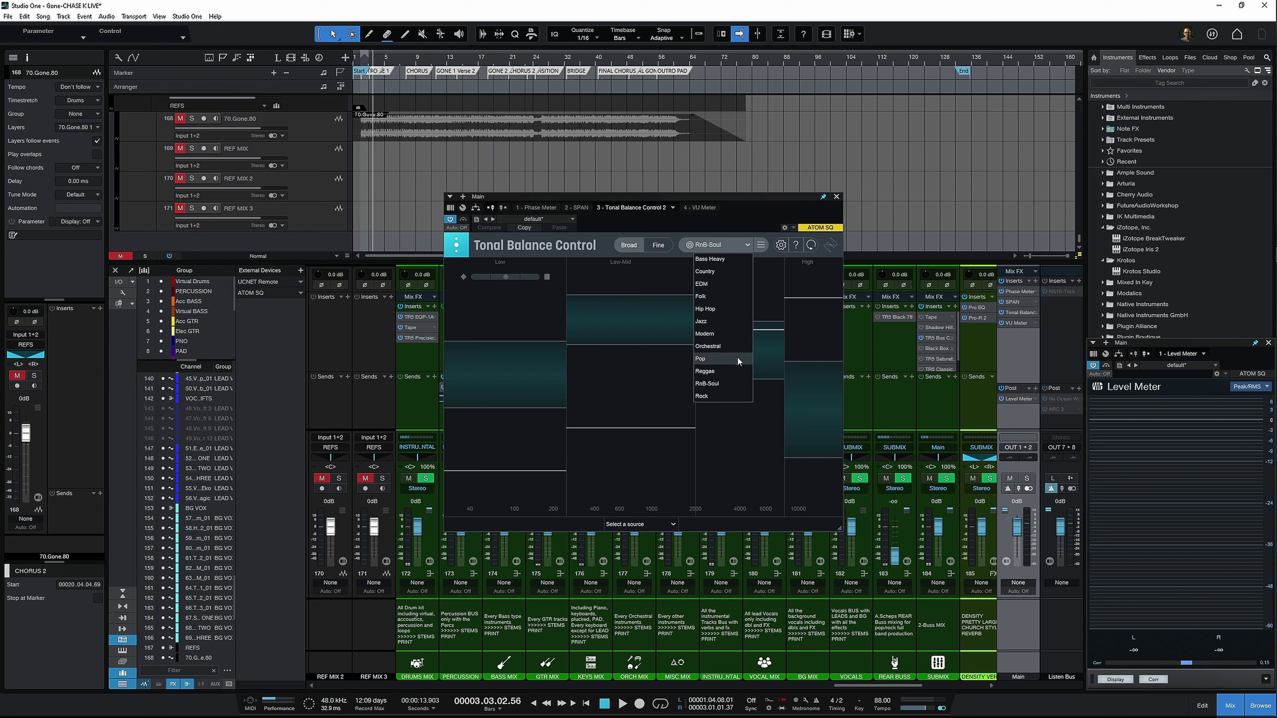
pyautogui.click(721, 398)
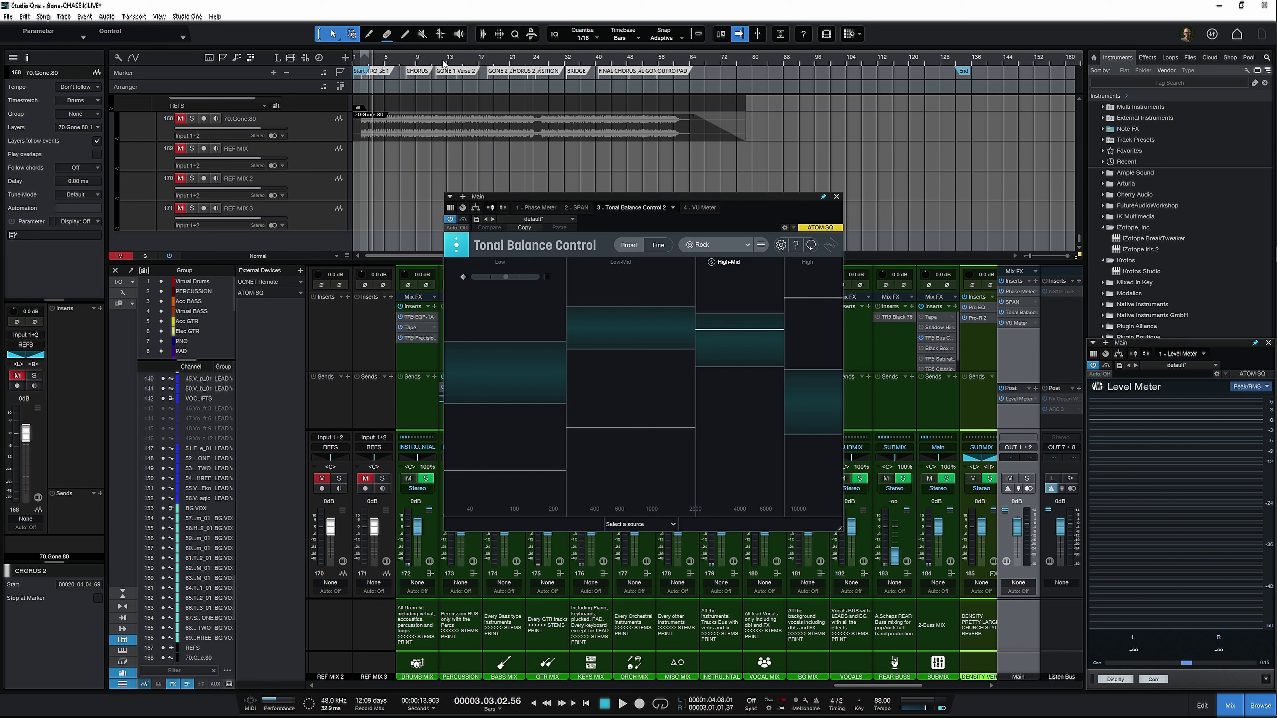
# Step: Play the song from the first chorus around bar 7 and compare the mix in the Broad and Fine views
pyautogui.click(407, 58)
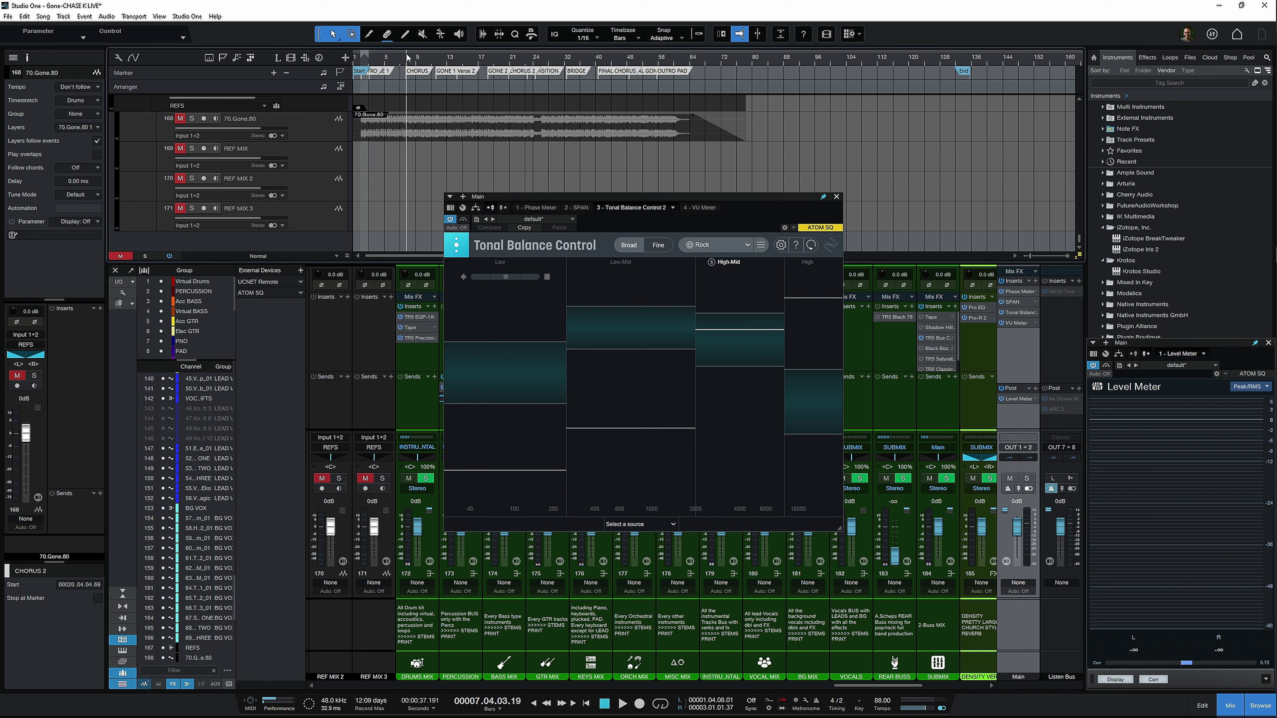
pyautogui.press('space')
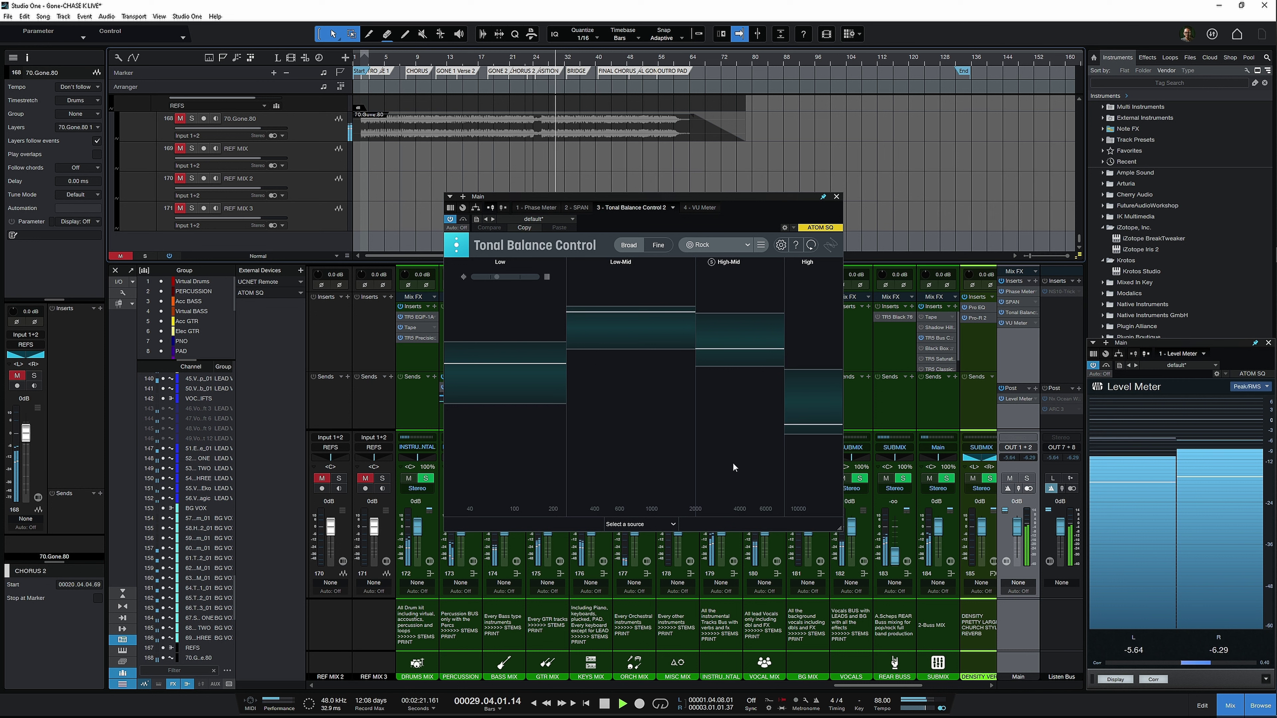
pyautogui.click(664, 248)
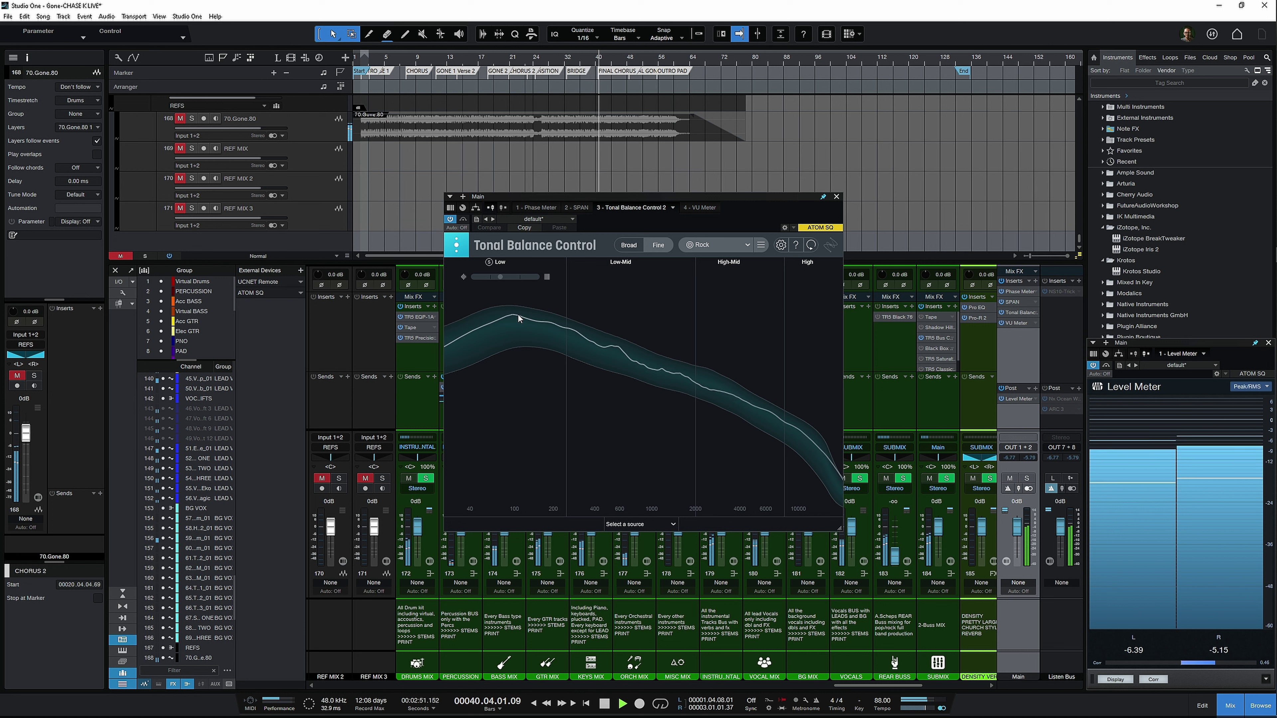
pyautogui.click(627, 245)
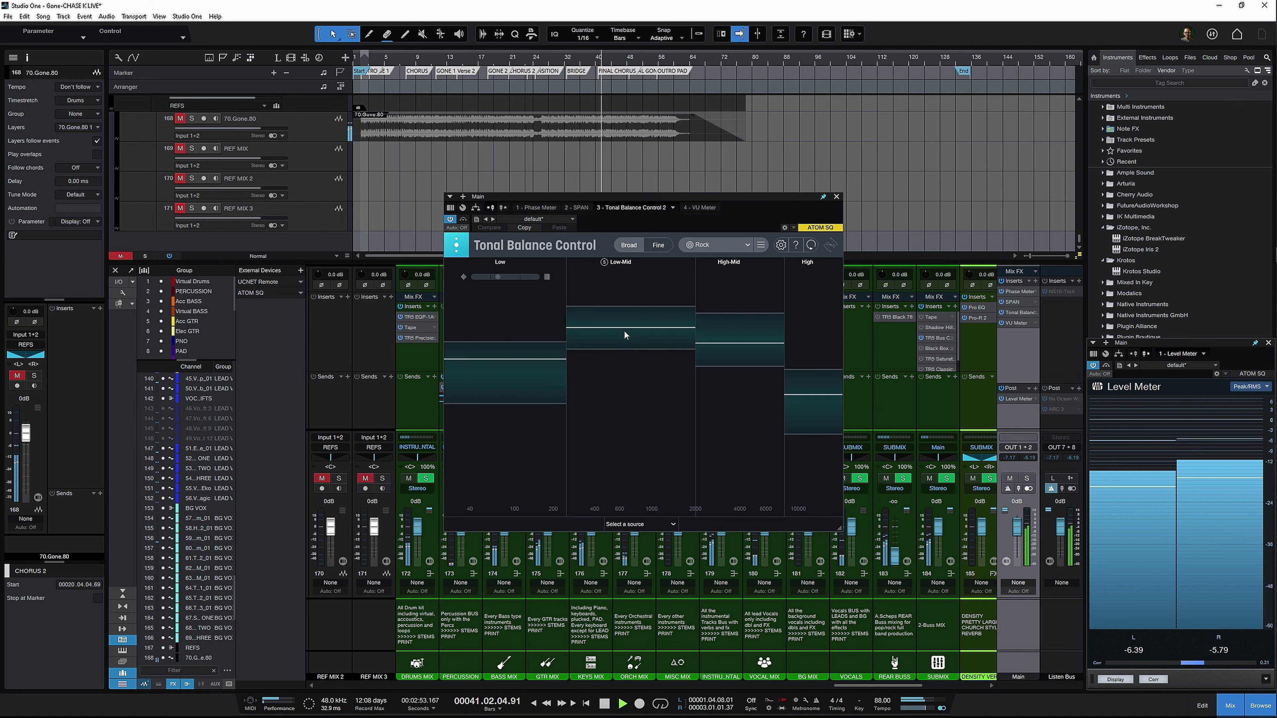
pyautogui.click(650, 246)
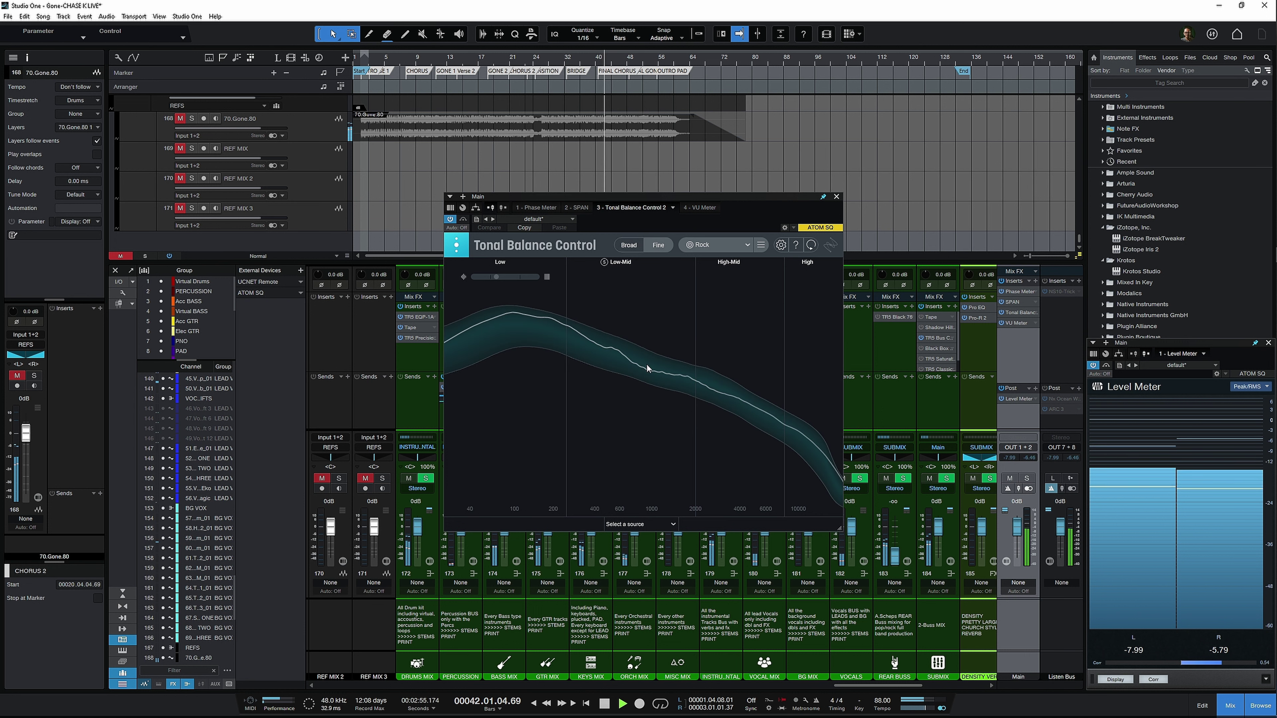
pyautogui.click(630, 246)
pyautogui.click(654, 247)
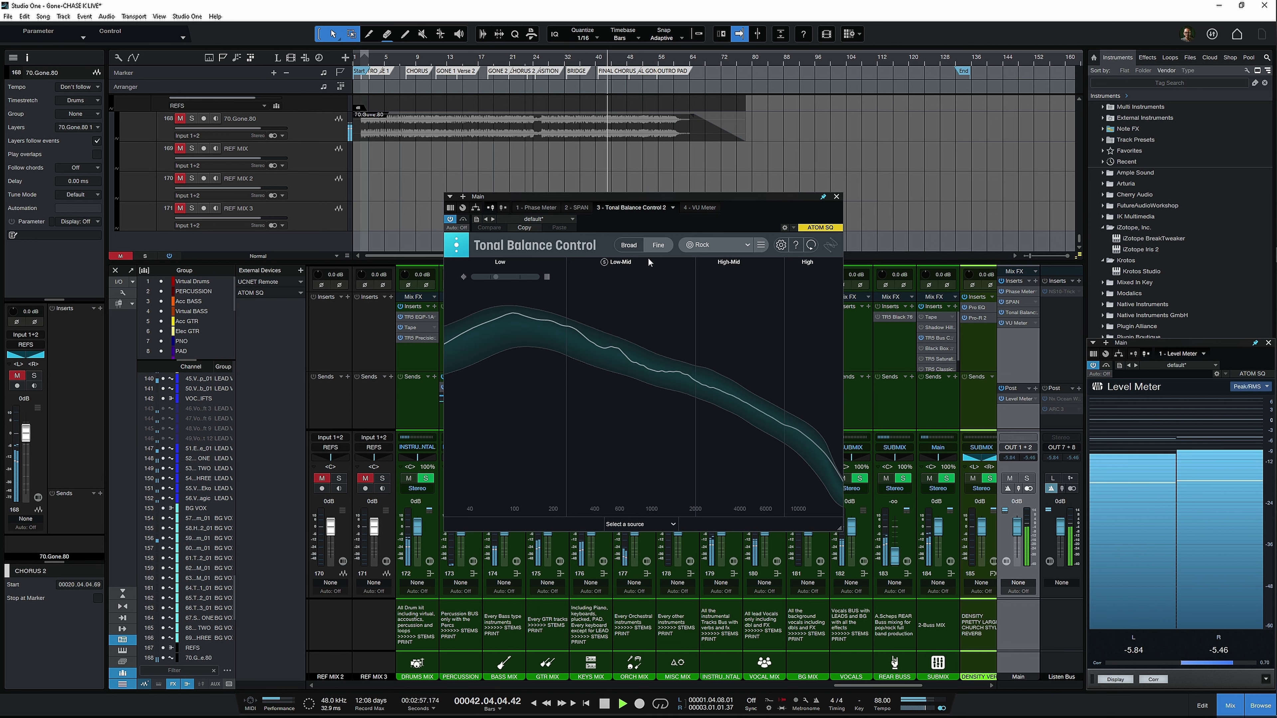
# Step: Solo the High, High-Mid, Low-Mid and Low bands in turn to audition each range, and stop playback
pyautogui.click(799, 262)
pyautogui.click(799, 262)
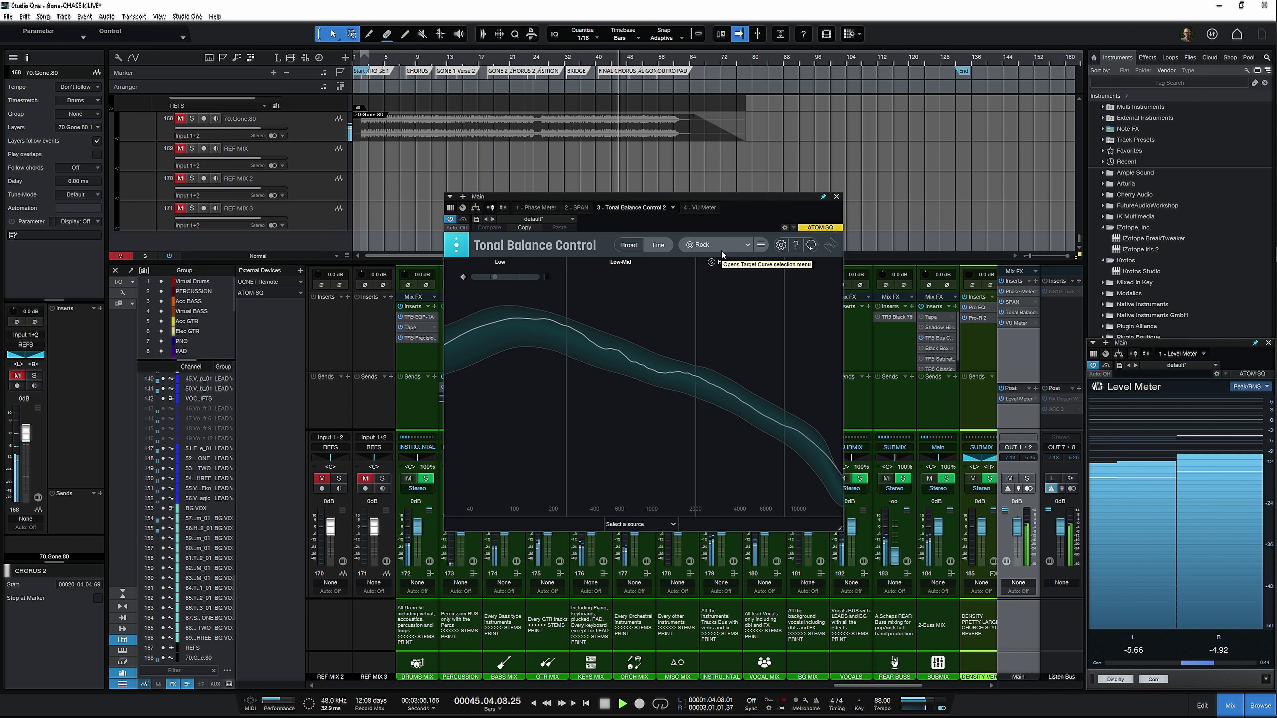
pyautogui.click(797, 262)
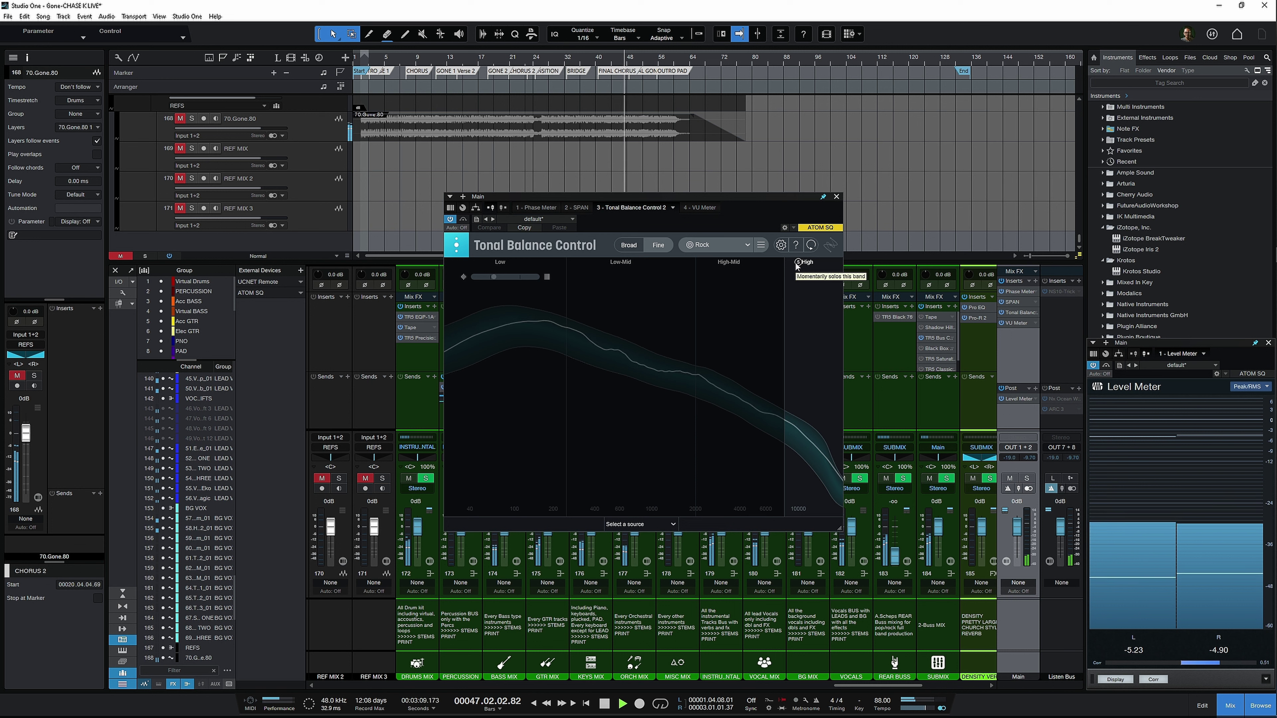
pyautogui.click(709, 263)
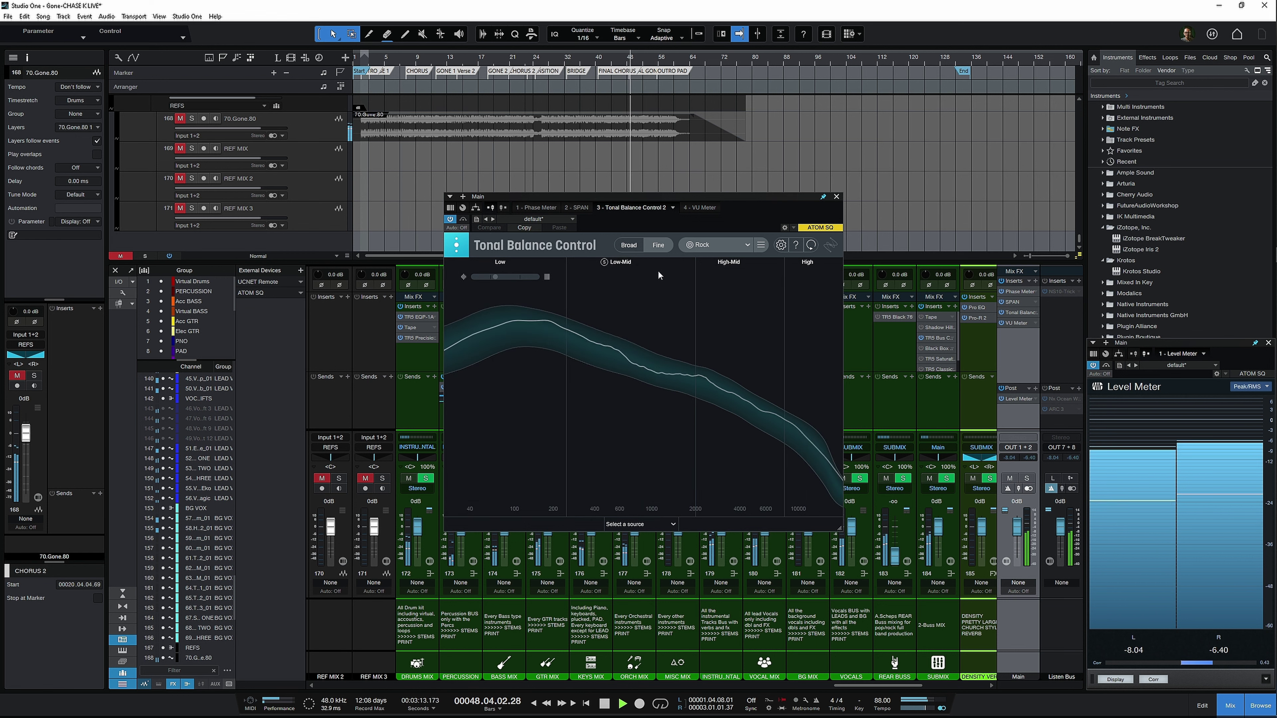
pyautogui.click(710, 262)
pyautogui.click(604, 262)
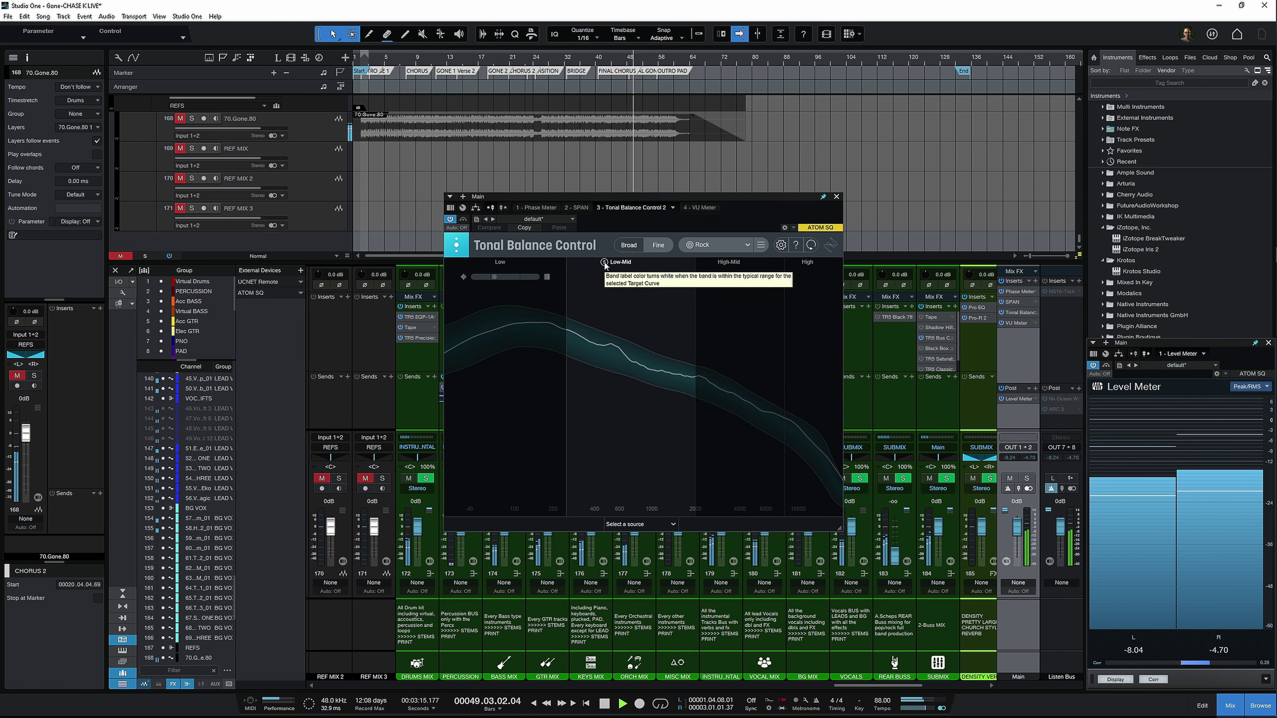
pyautogui.click(604, 262)
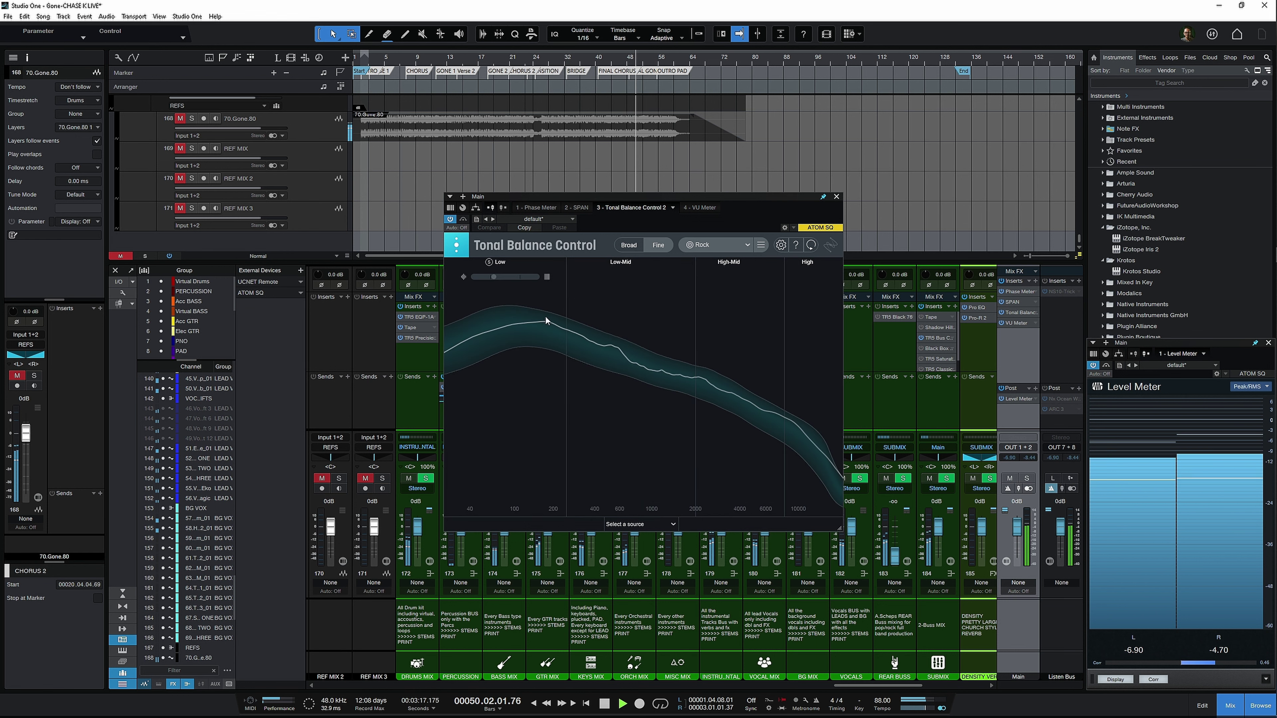
pyautogui.click(489, 262)
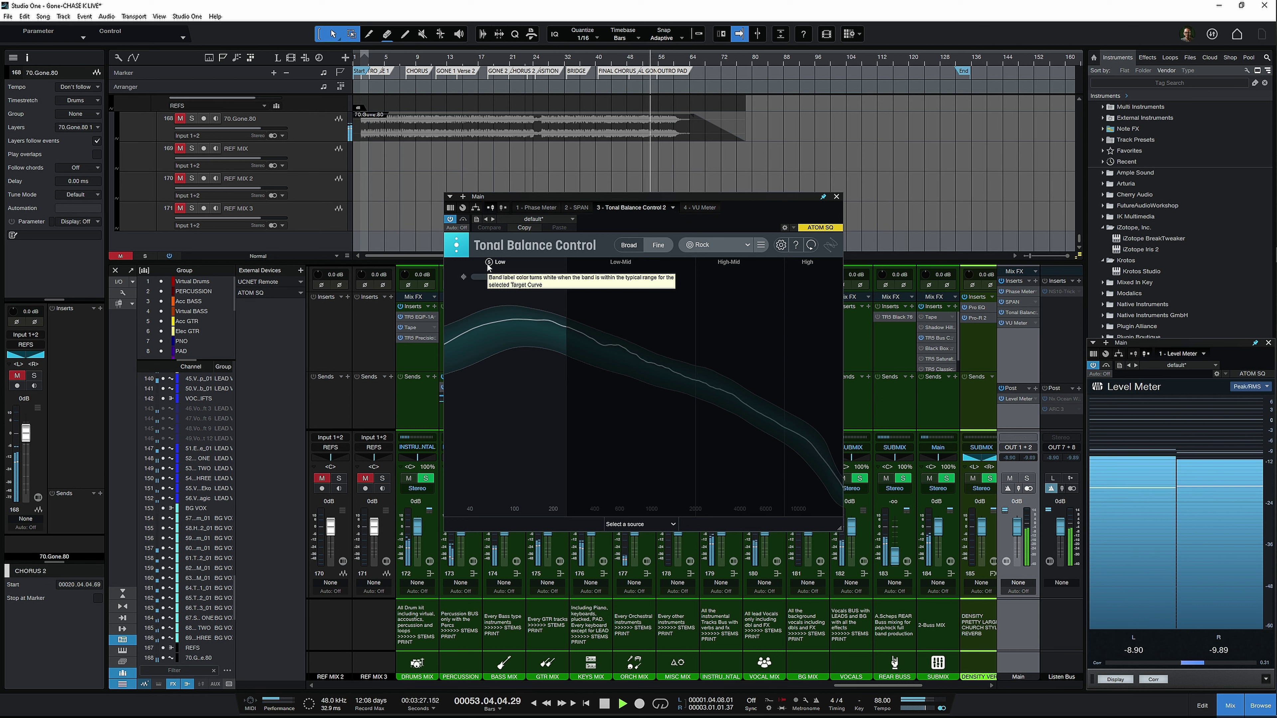
pyautogui.click(487, 264)
pyautogui.press('space')
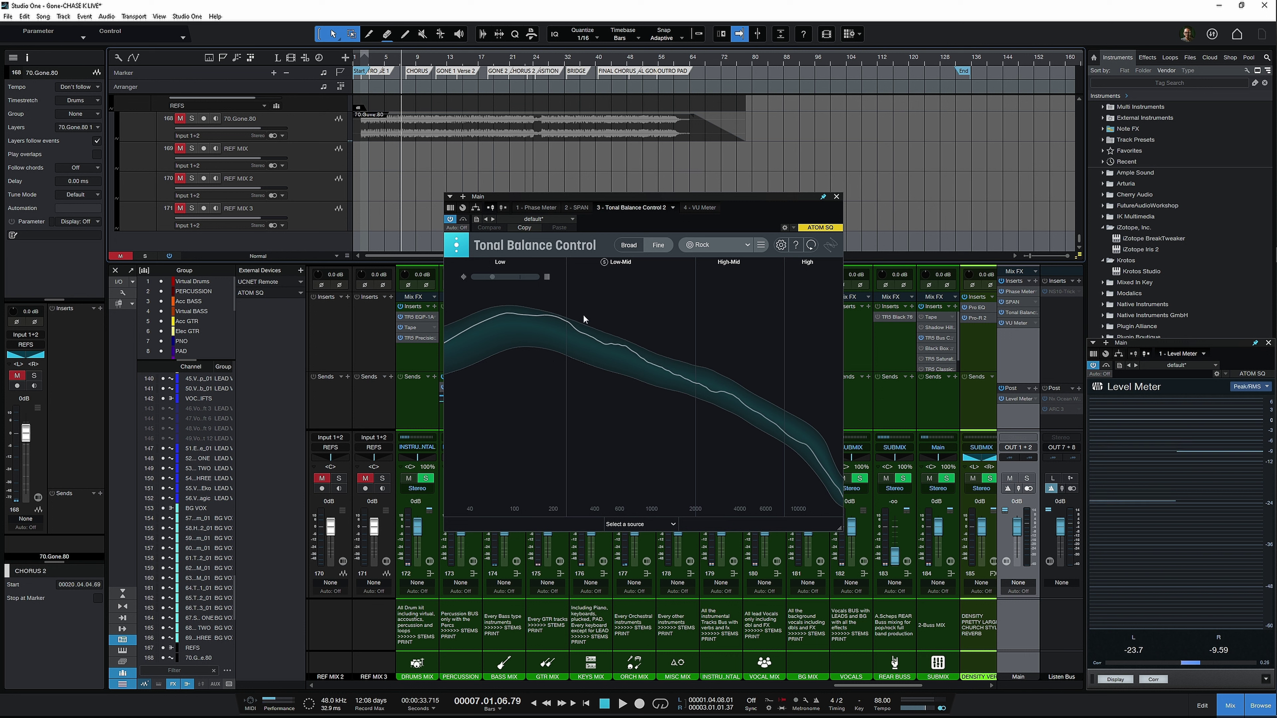
# Step: Play the chorus in the Broad view and examine the crest factor meter of the low band
pyautogui.click(630, 245)
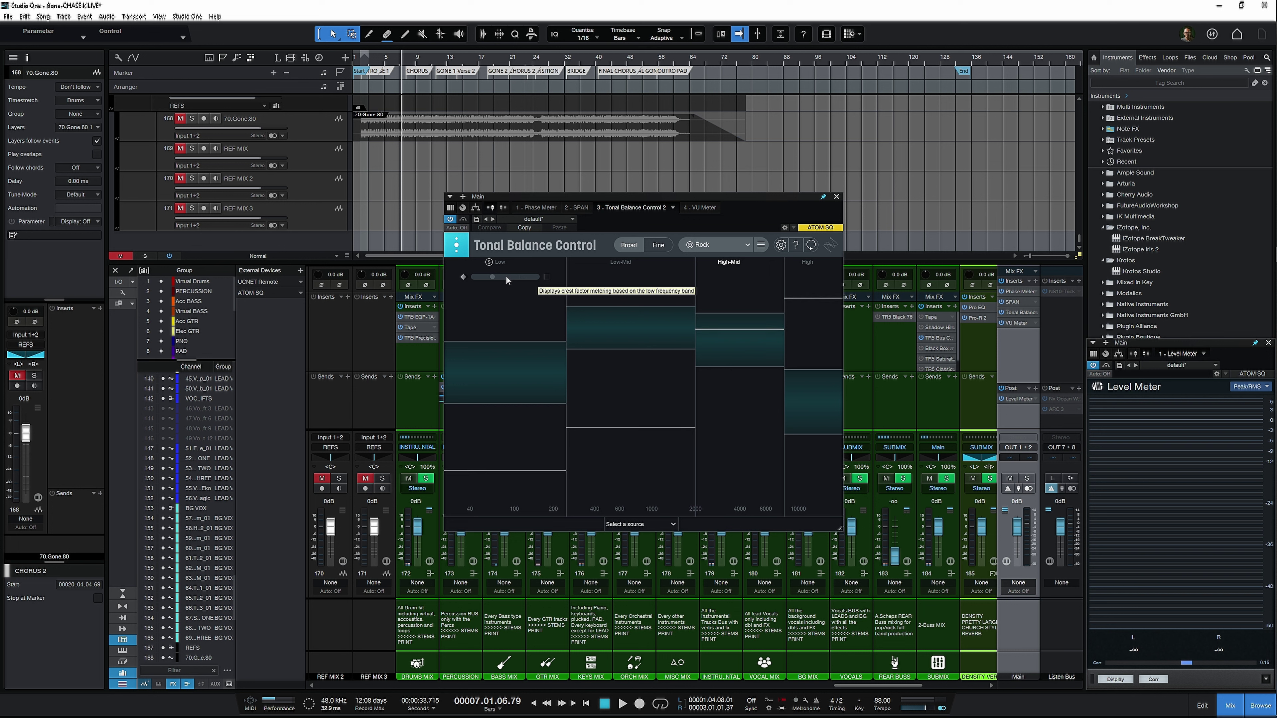
pyautogui.press('space')
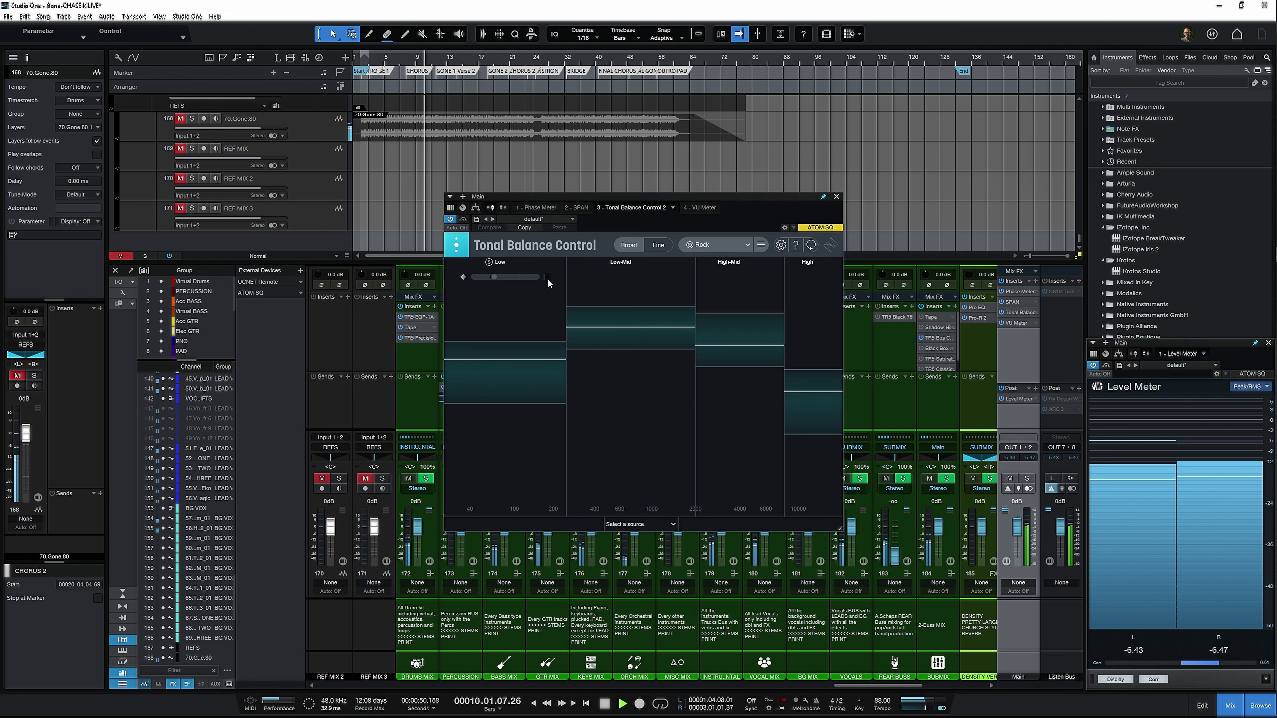
pyautogui.moveTo(548, 280)
pyautogui.moveTo(465, 276)
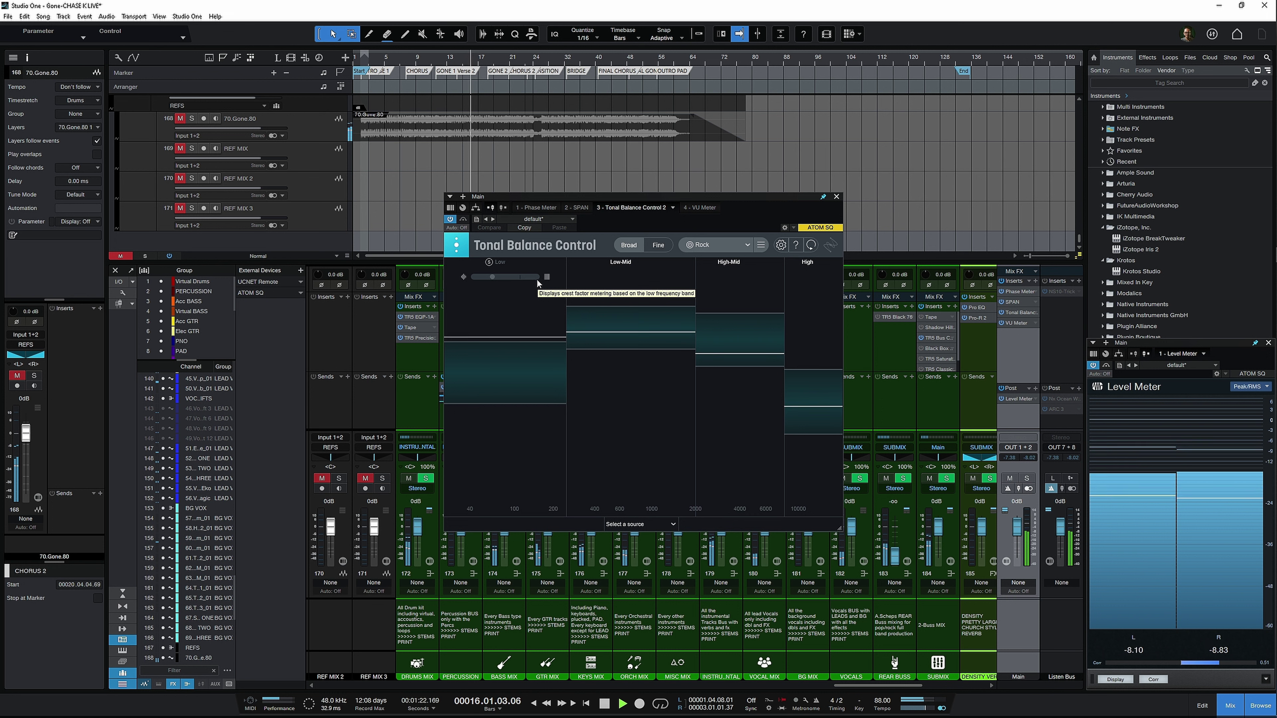
# Step: Switch to the Fine view and move the plug-in window aside to expose the drum channels in the mixer
pyautogui.click(656, 246)
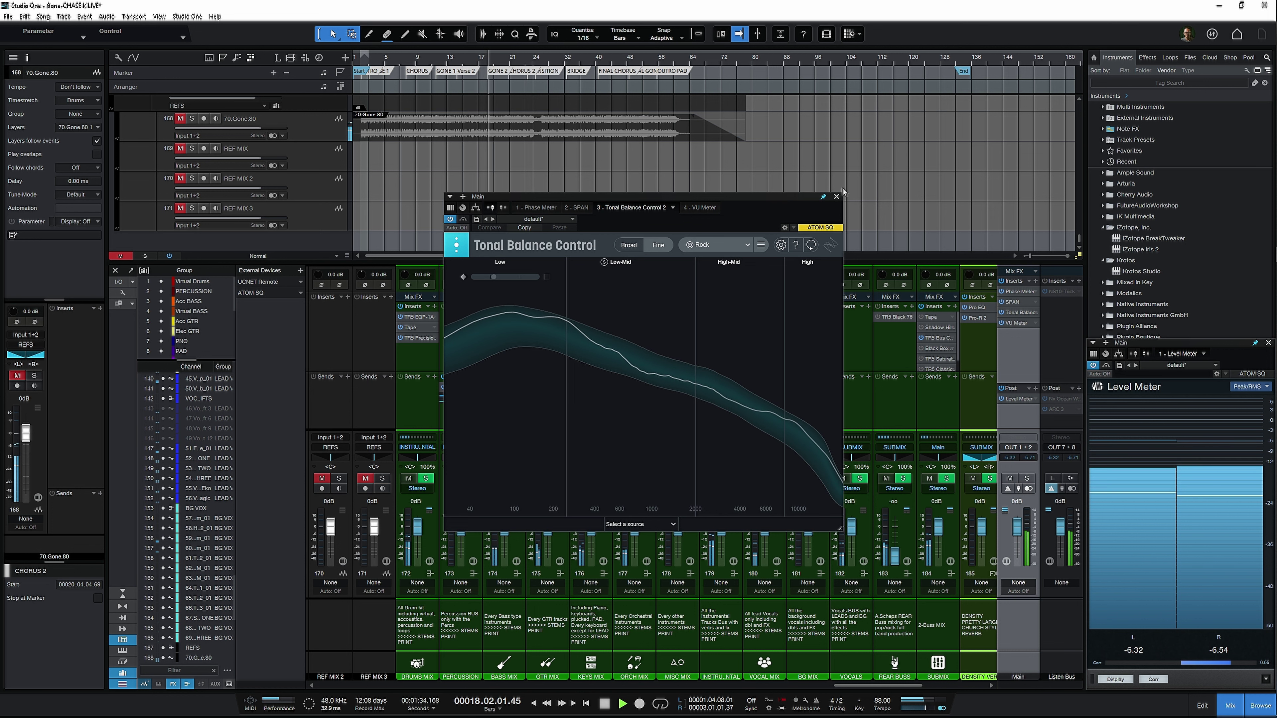
pyautogui.moveTo(797, 198); pyautogui.dragTo(1026, 49)
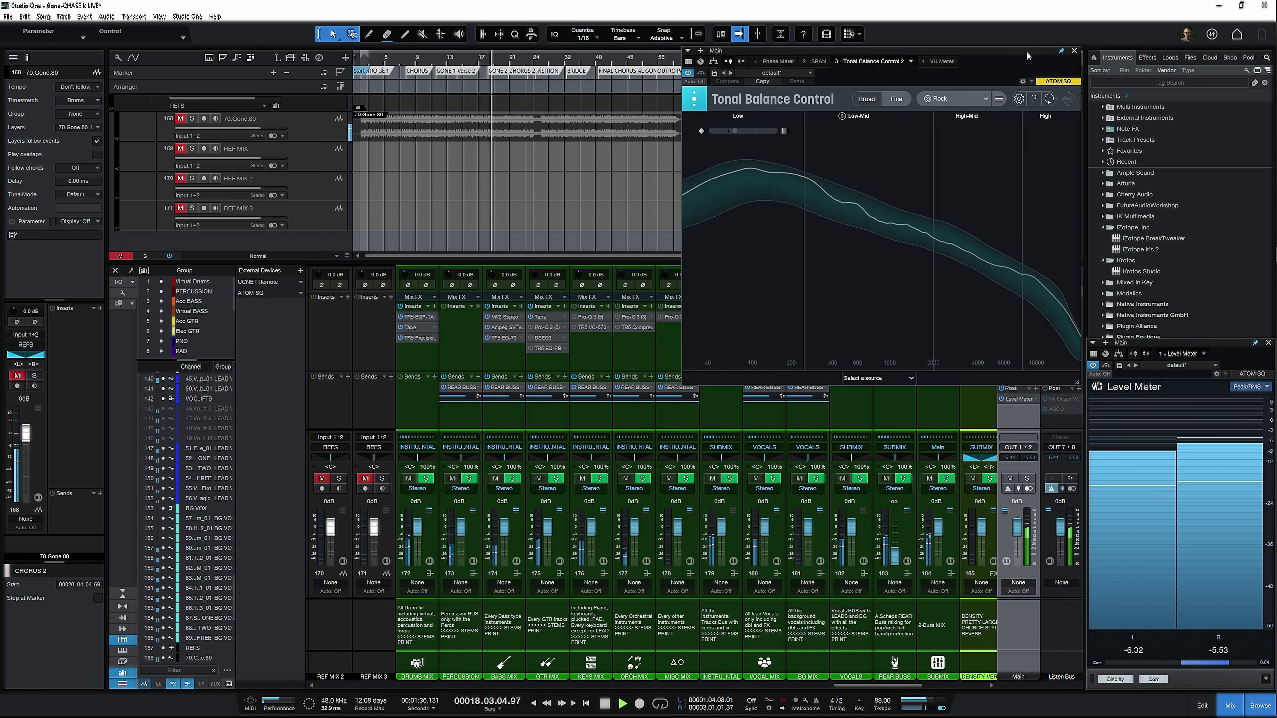
pyautogui.moveTo(878, 685); pyautogui.dragTo(330, 714)
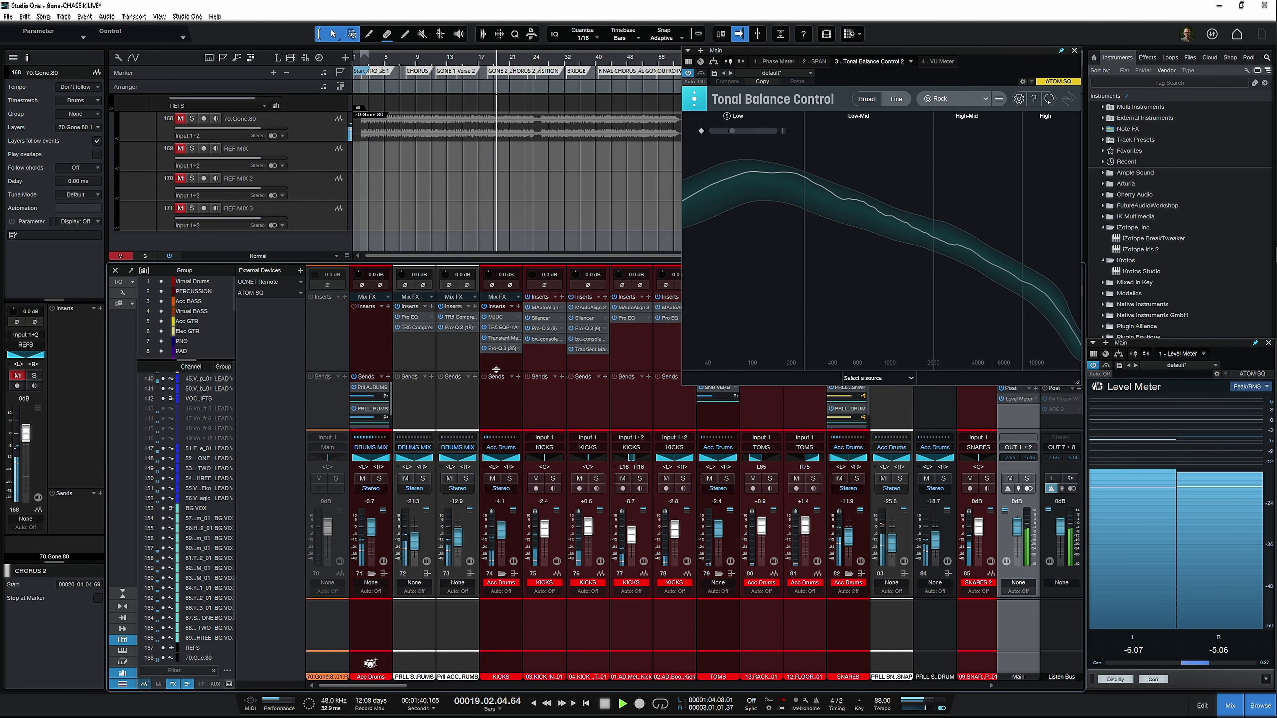
# Step: Solo the KICKS bus and deepen its Pro-Q 3 band 1 cut to about -2.5 dB near 160 Hz
pyautogui.click(497, 413)
pyautogui.click(509, 478)
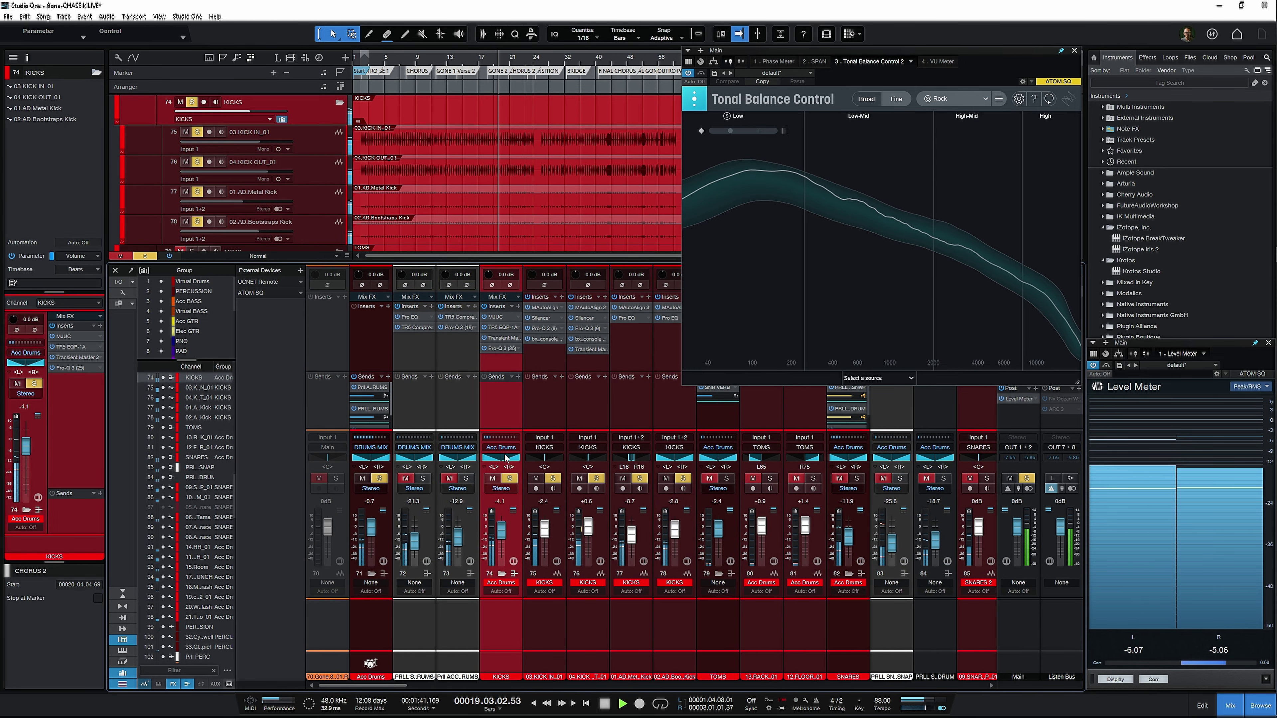
pyautogui.click(504, 347)
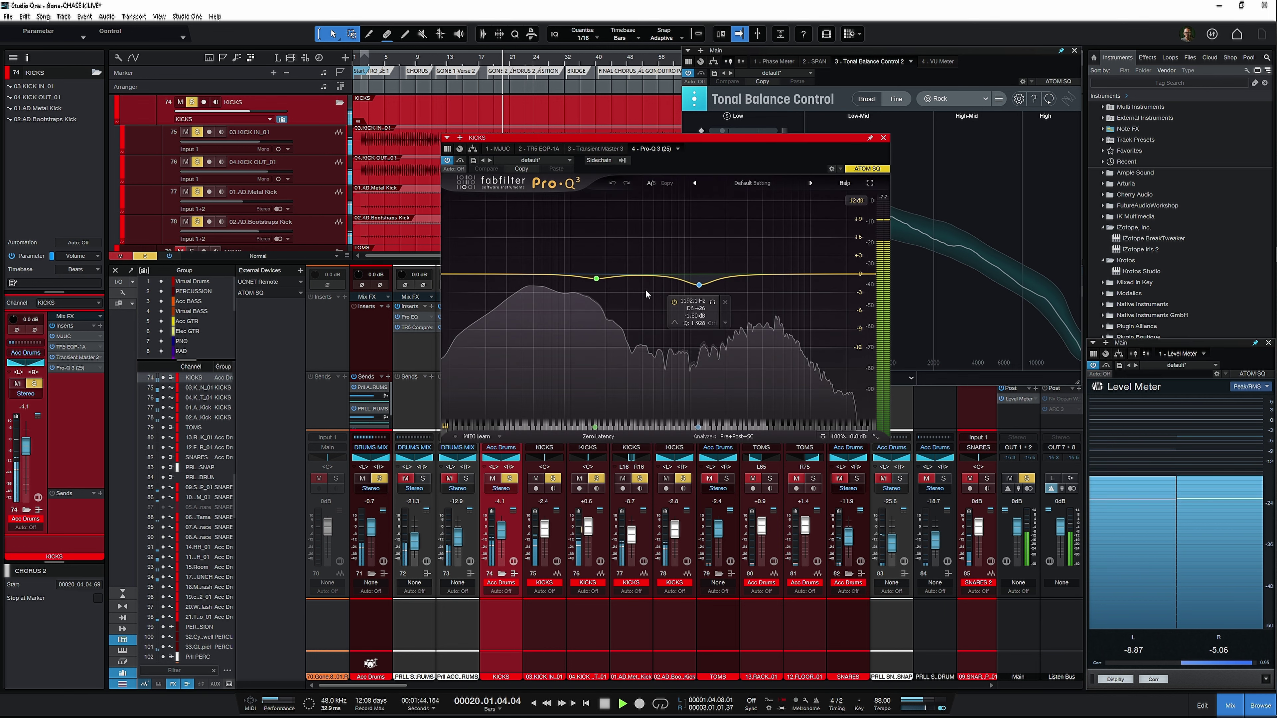
pyautogui.moveTo(596, 275)
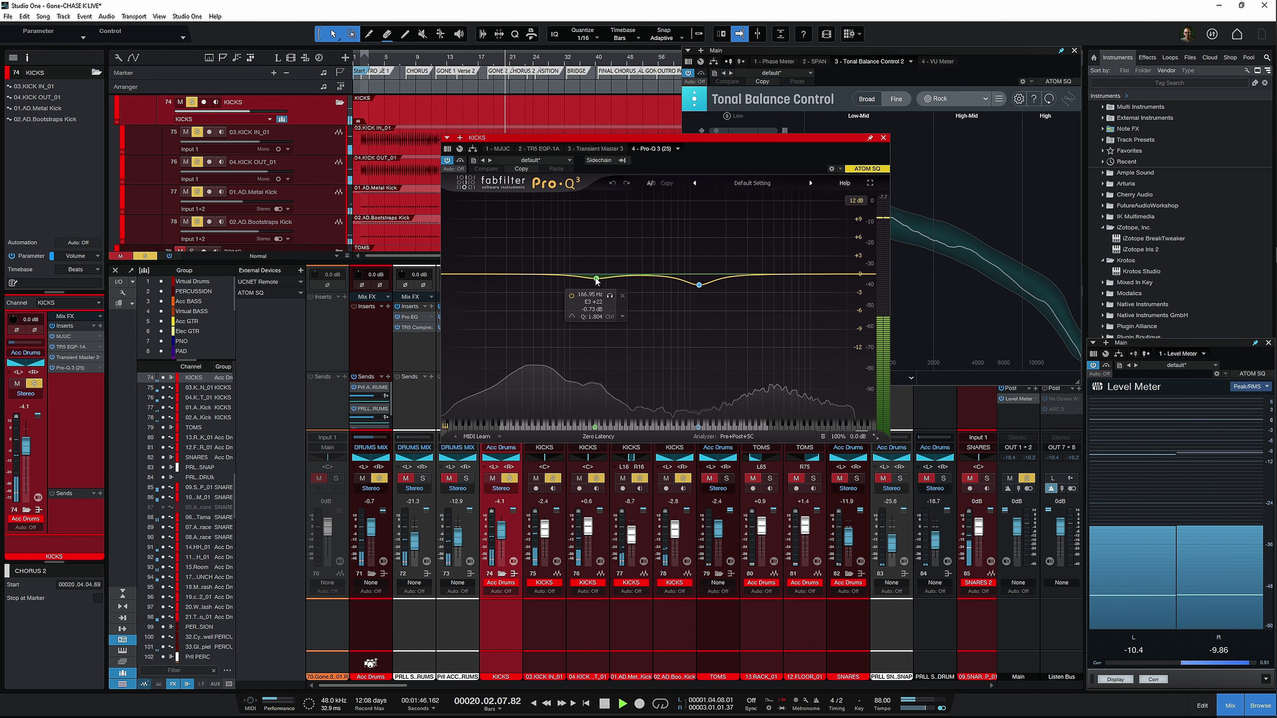
pyautogui.click(596, 279)
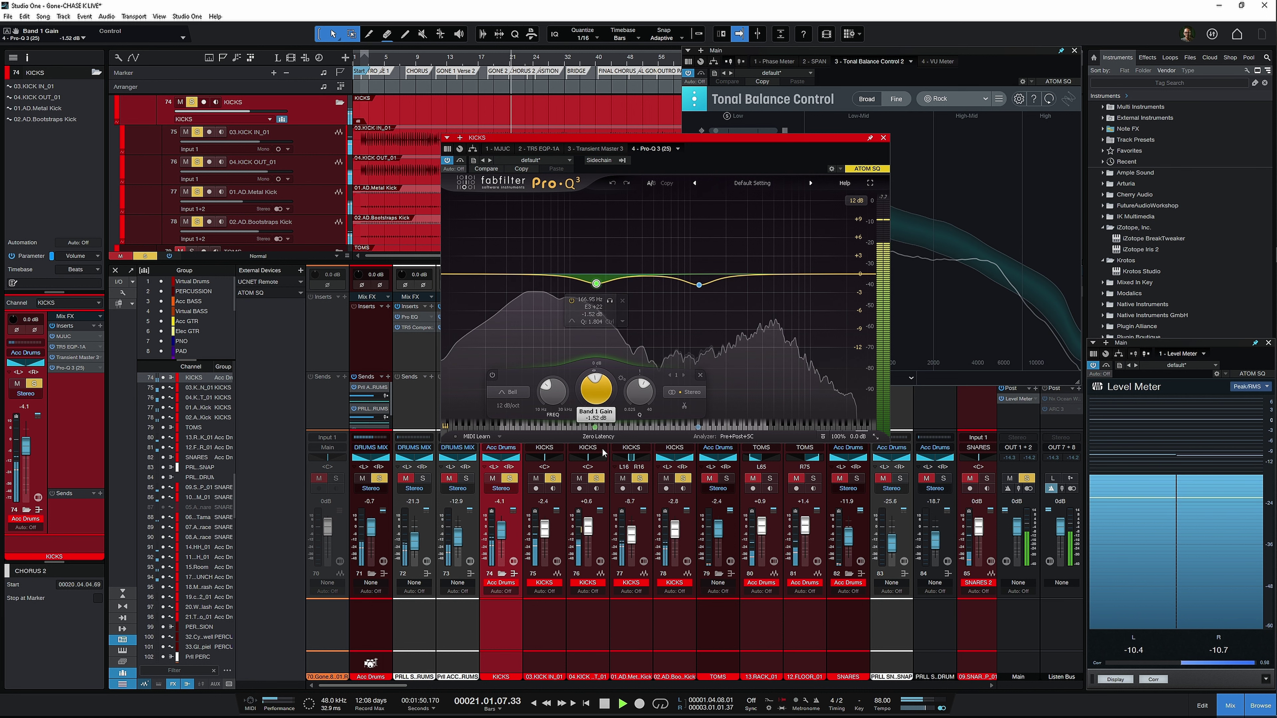
pyautogui.moveTo(596, 278); pyautogui.dragTo(609, 231)
pyautogui.moveTo(599, 229); pyautogui.dragTo(594, 291)
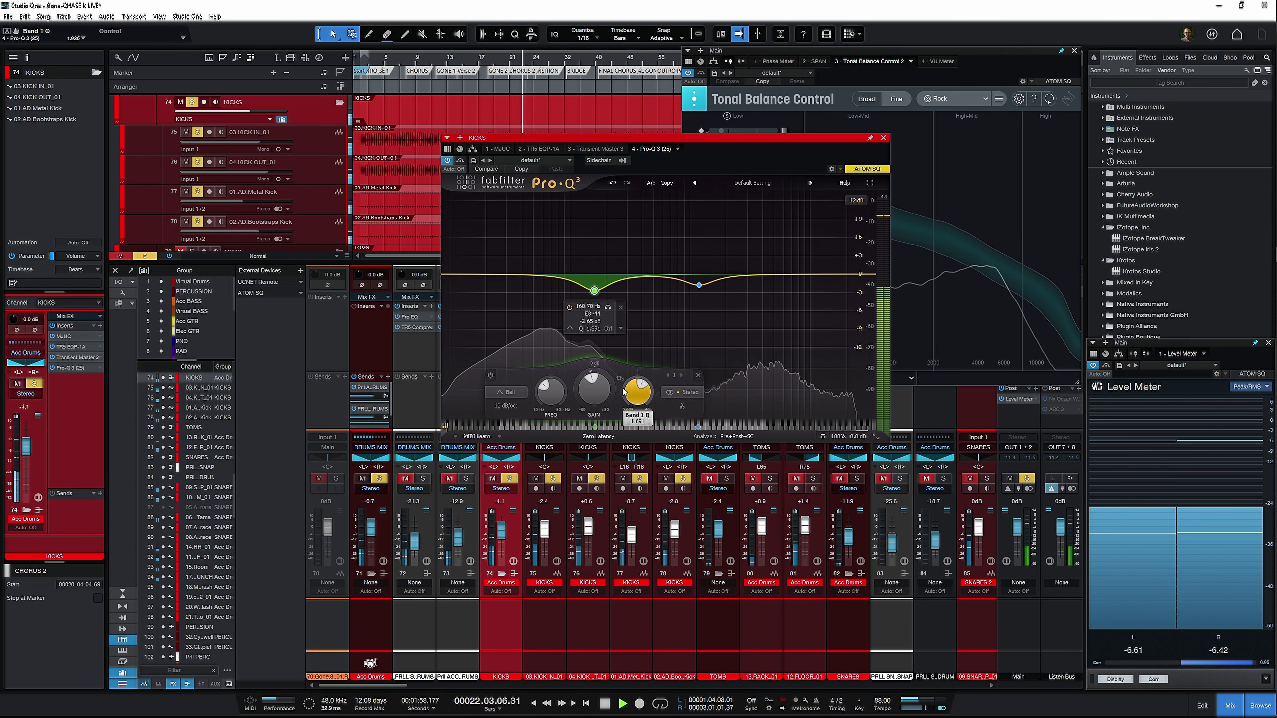
pyautogui.click(883, 138)
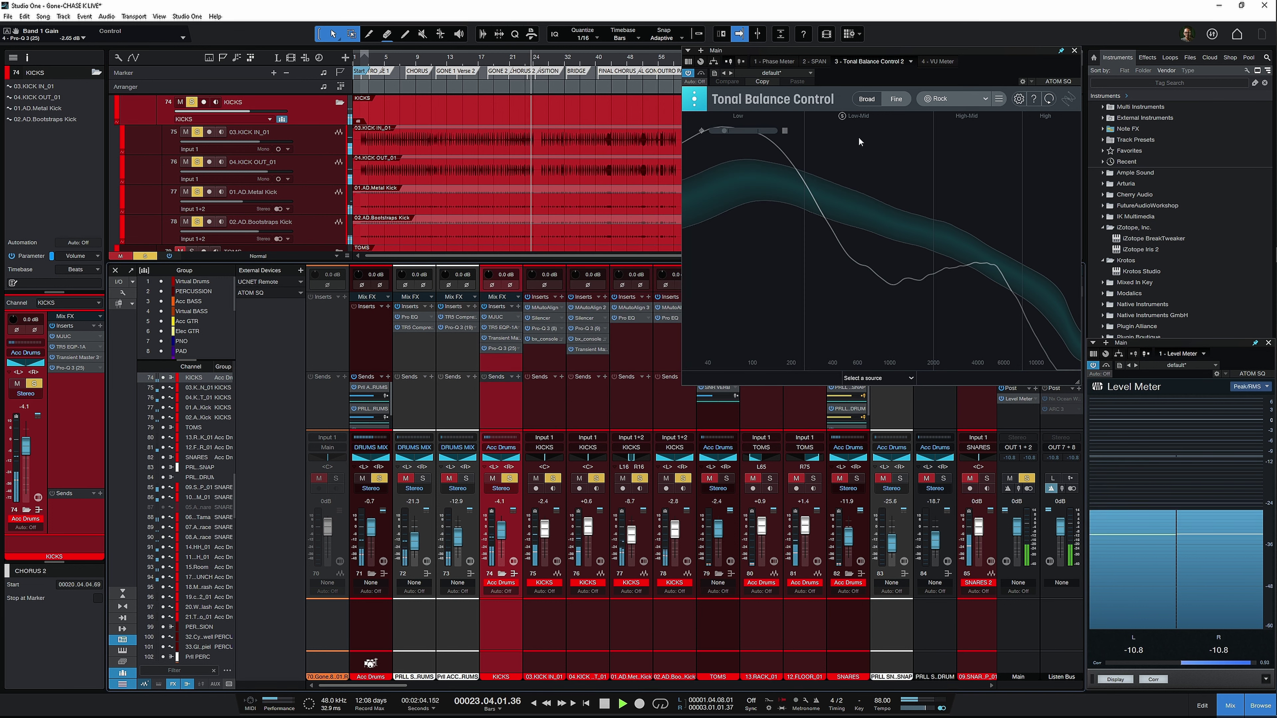
# Step: Compare the soloed kick in the Broad and Fine views, and unsolo it to replay the full mix from the chorus
pyautogui.click(864, 99)
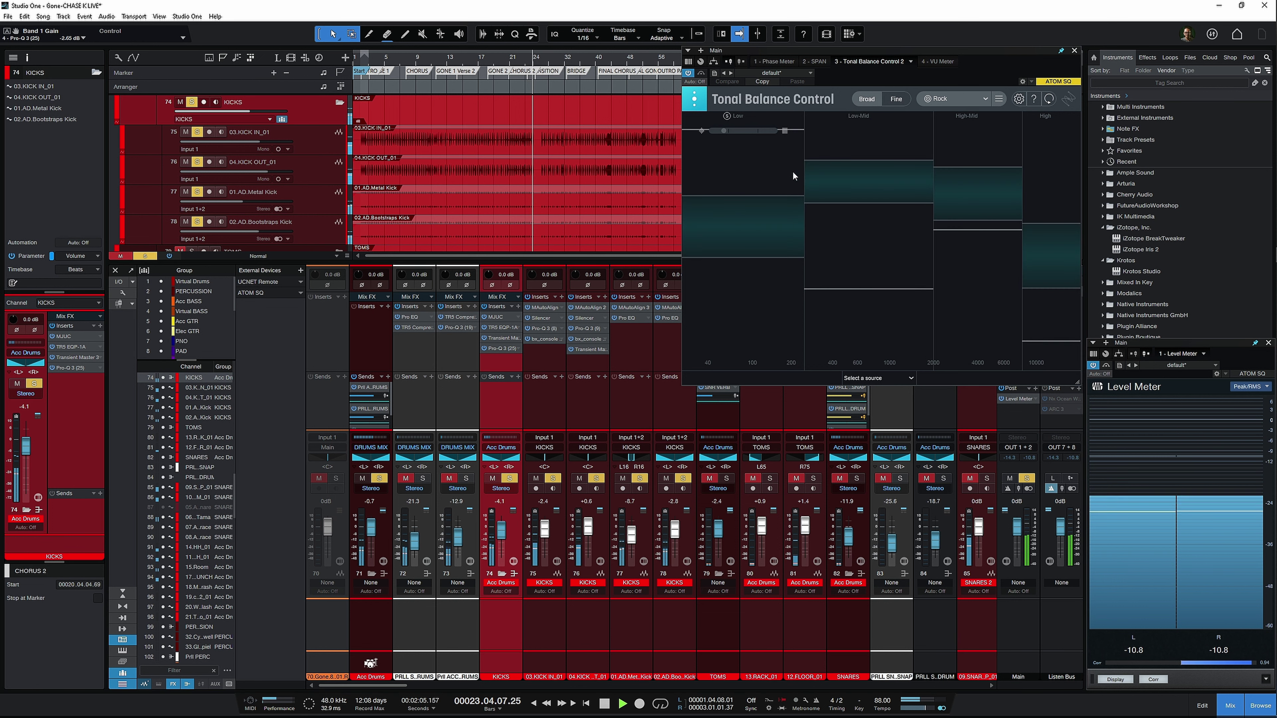
pyautogui.click(893, 99)
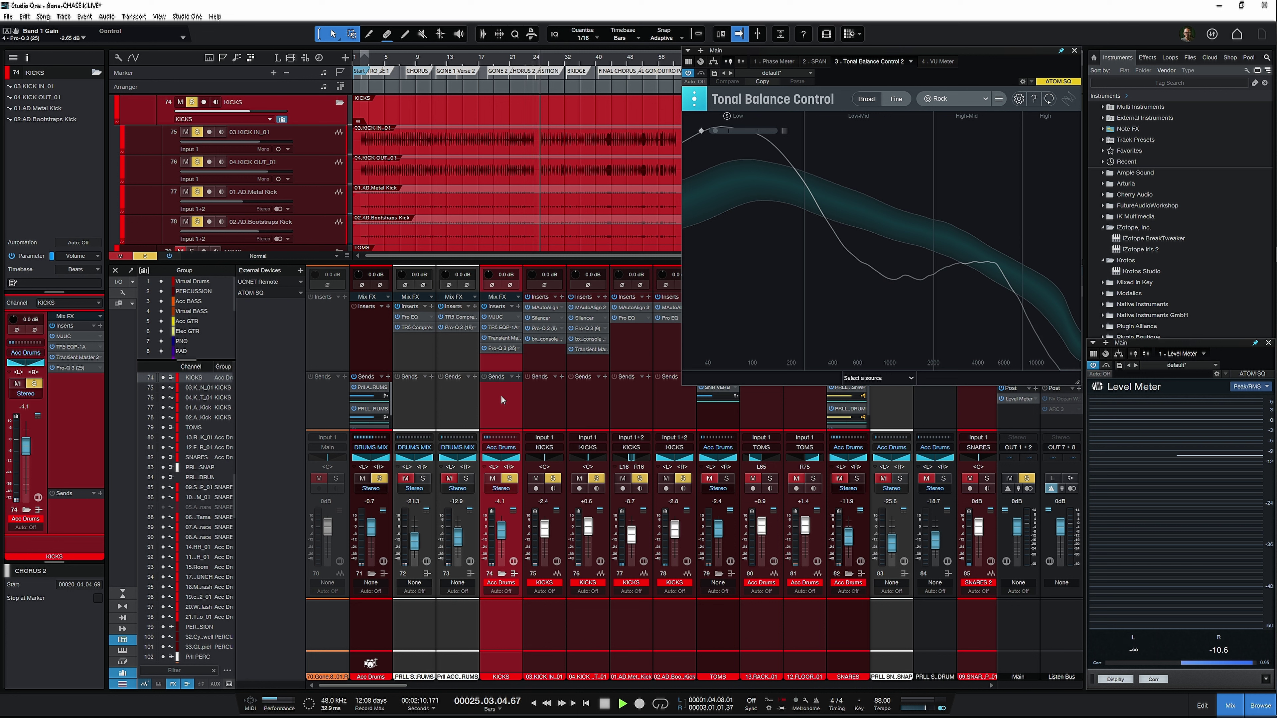
pyautogui.press('space')
pyautogui.press('s')
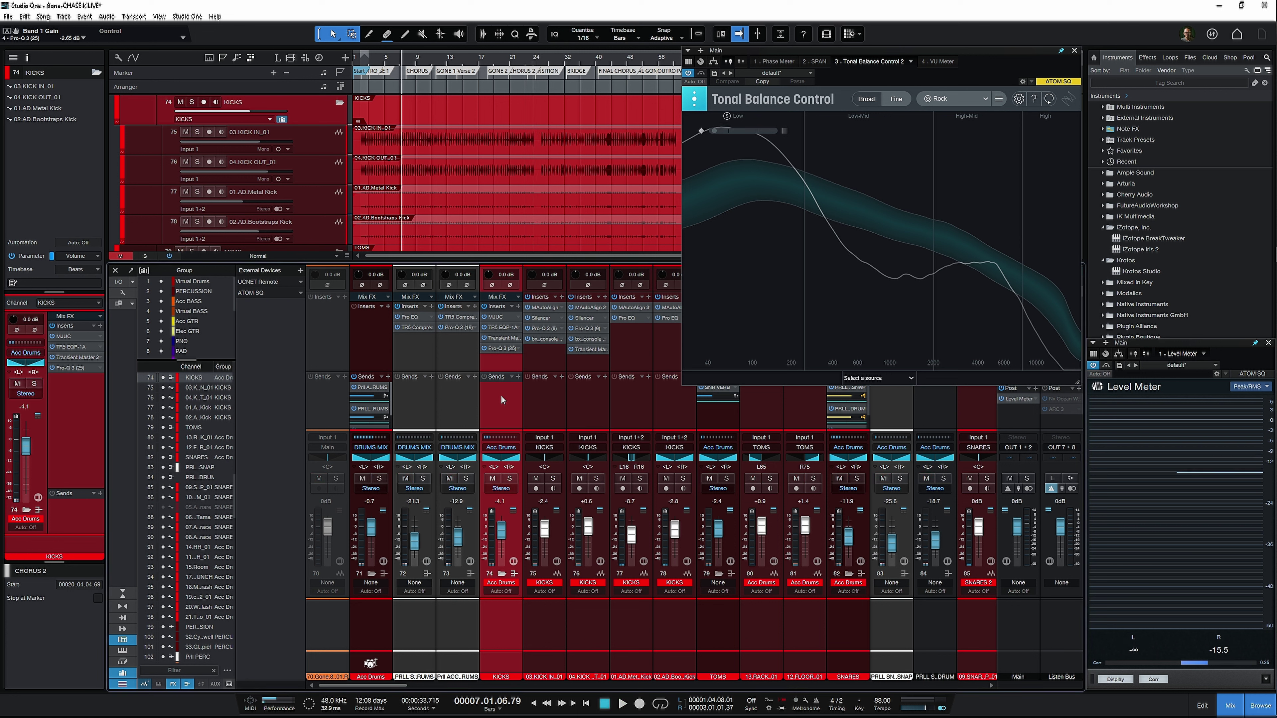
pyautogui.press('space')
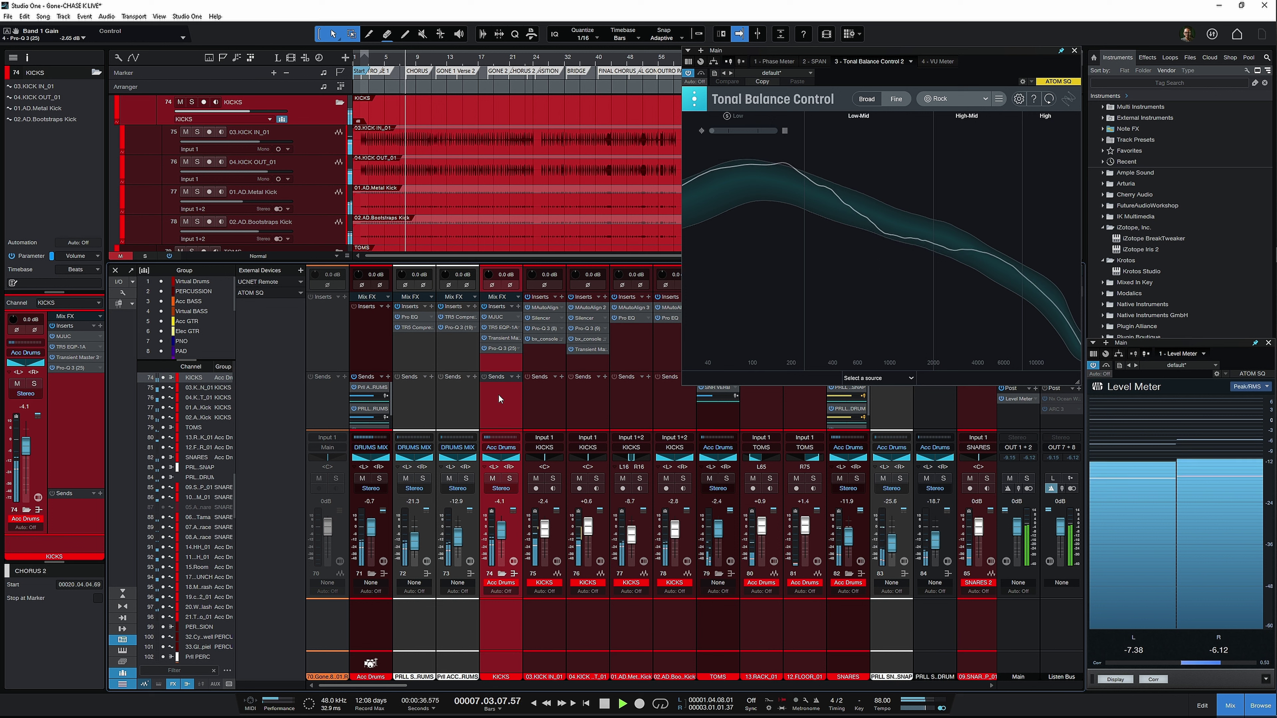
# Step: Set the KICKS Pro-Q 3 band 1 gain to about -1.6 dB and close the equalizer
pyautogui.click(503, 350)
pyautogui.moveTo(594, 386); pyautogui.dragTo(613, 330)
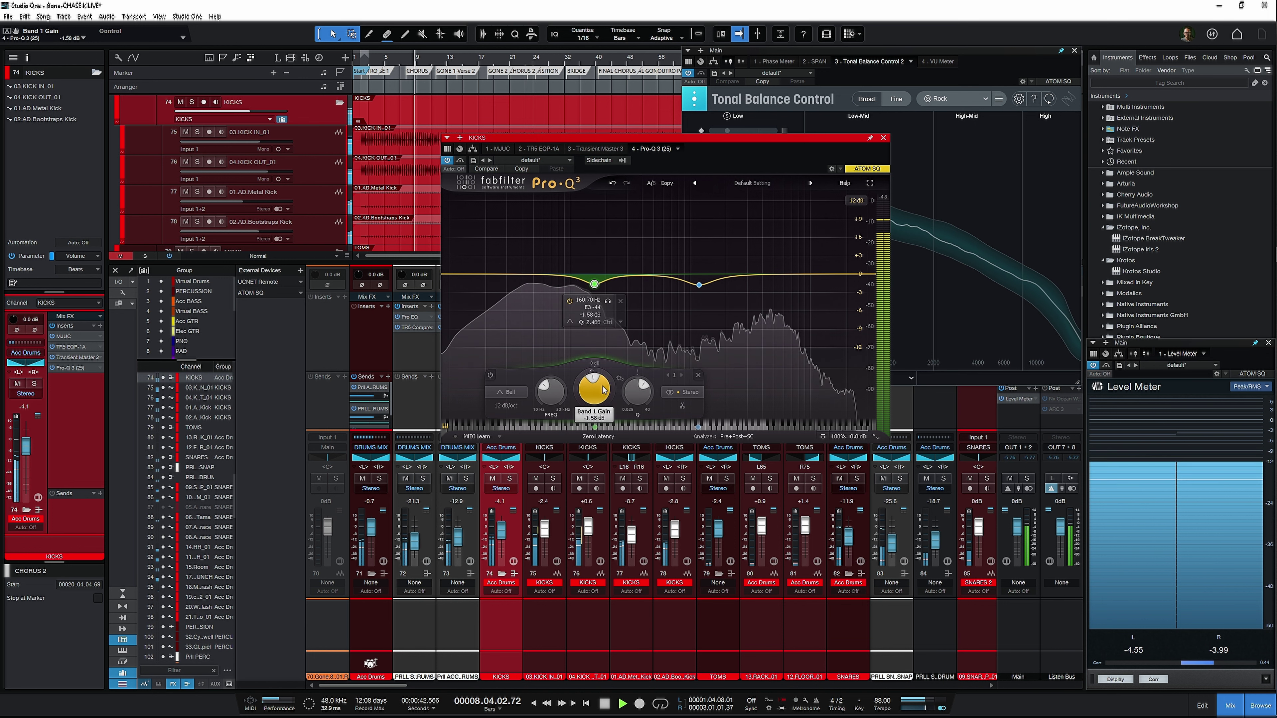
pyautogui.click(883, 137)
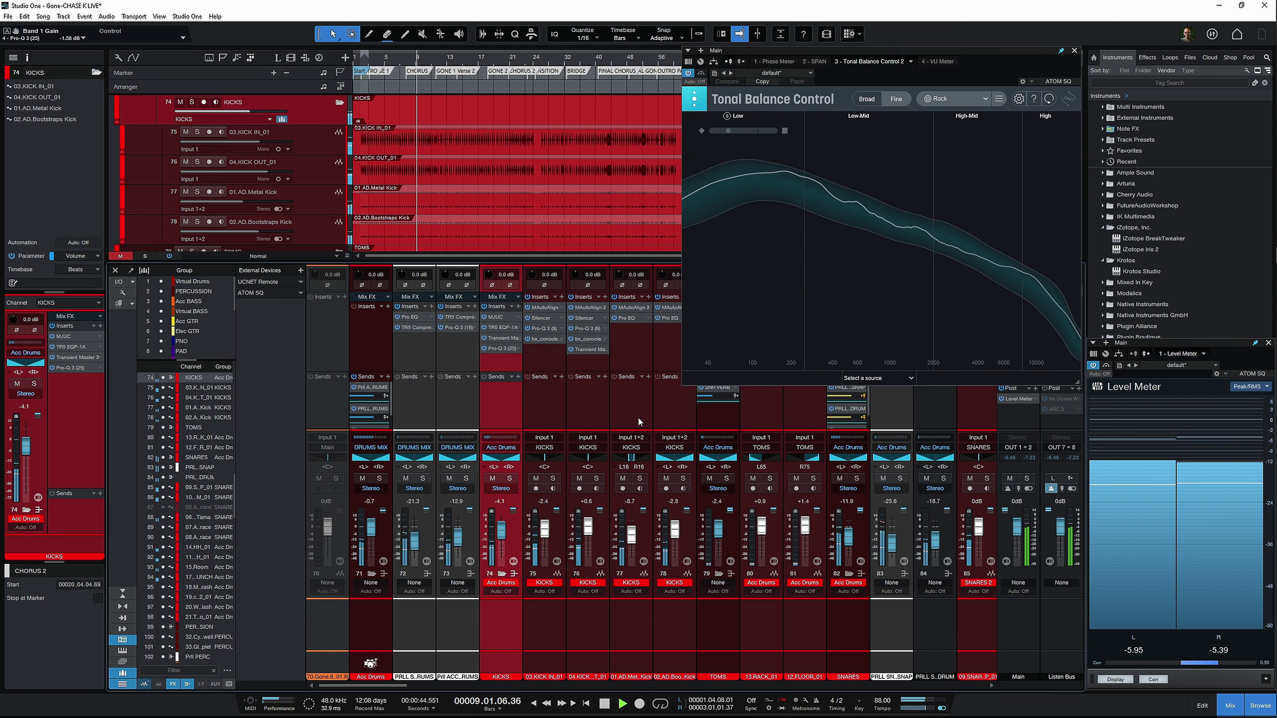
# Step: Solo Acc BASS and add a bell cut to its Pro-Q 3 at about 235 Hz with a Q of about 2.7
pyautogui.moveTo(379, 686); pyautogui.dragTo(539, 691)
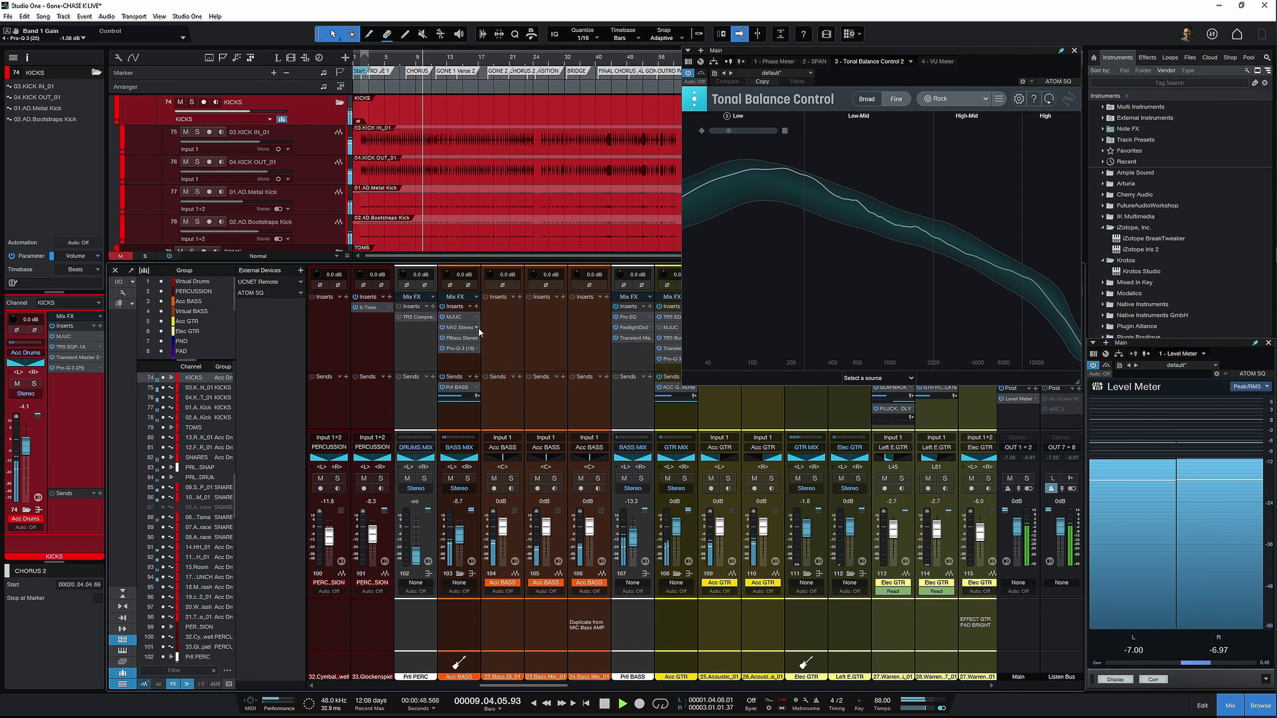
pyautogui.click(460, 360)
pyautogui.press('s')
pyautogui.click(462, 350)
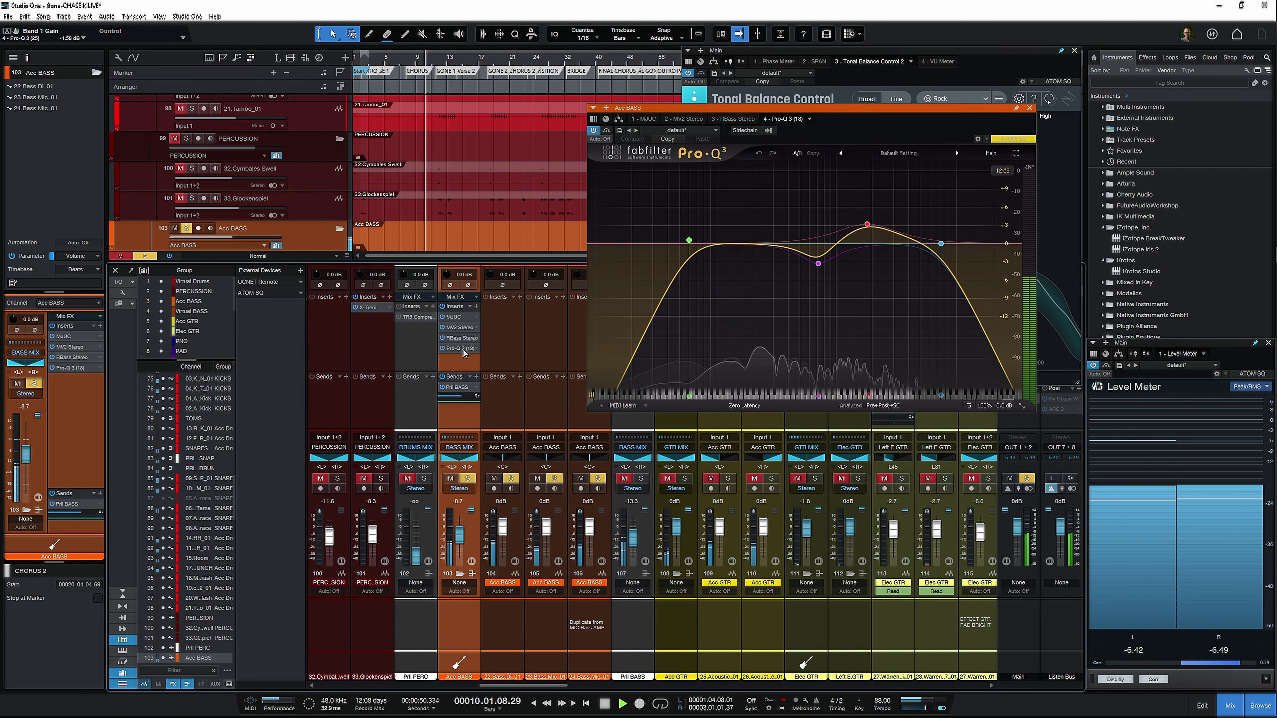
pyautogui.moveTo(818, 264)
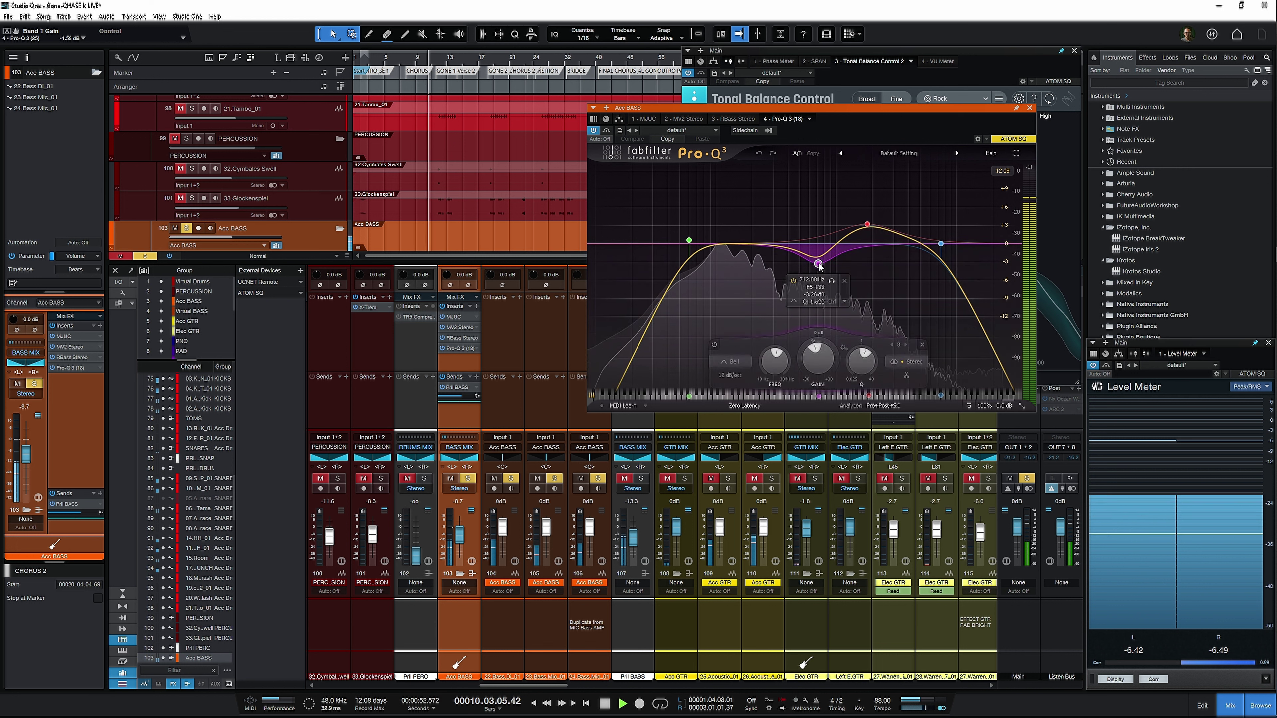
pyautogui.moveTo(768, 243)
pyautogui.mouseDown()
pyautogui.moveTo(781, 191)
pyautogui.moveTo(764, 182)
pyautogui.moveTo(762, 256)
pyautogui.mouseUp()
pyautogui.scroll(2, 765, 185)
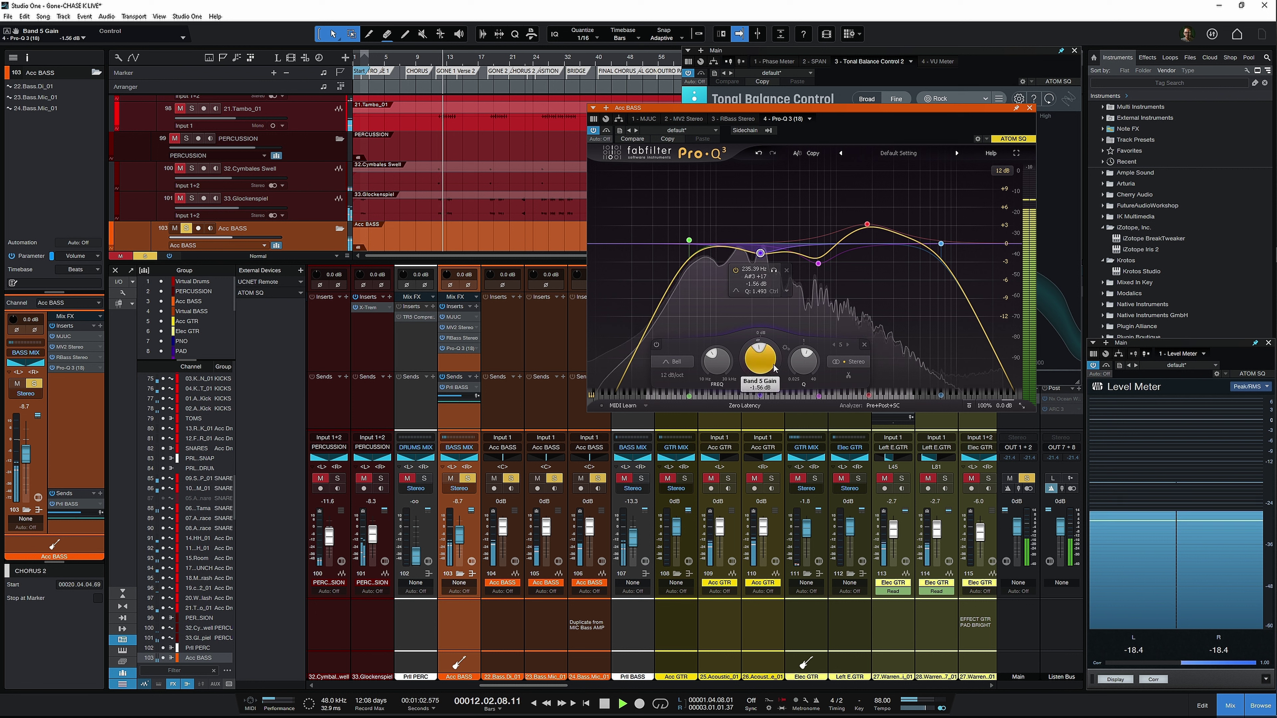
pyautogui.moveTo(773, 364); pyautogui.dragTo(805, 354)
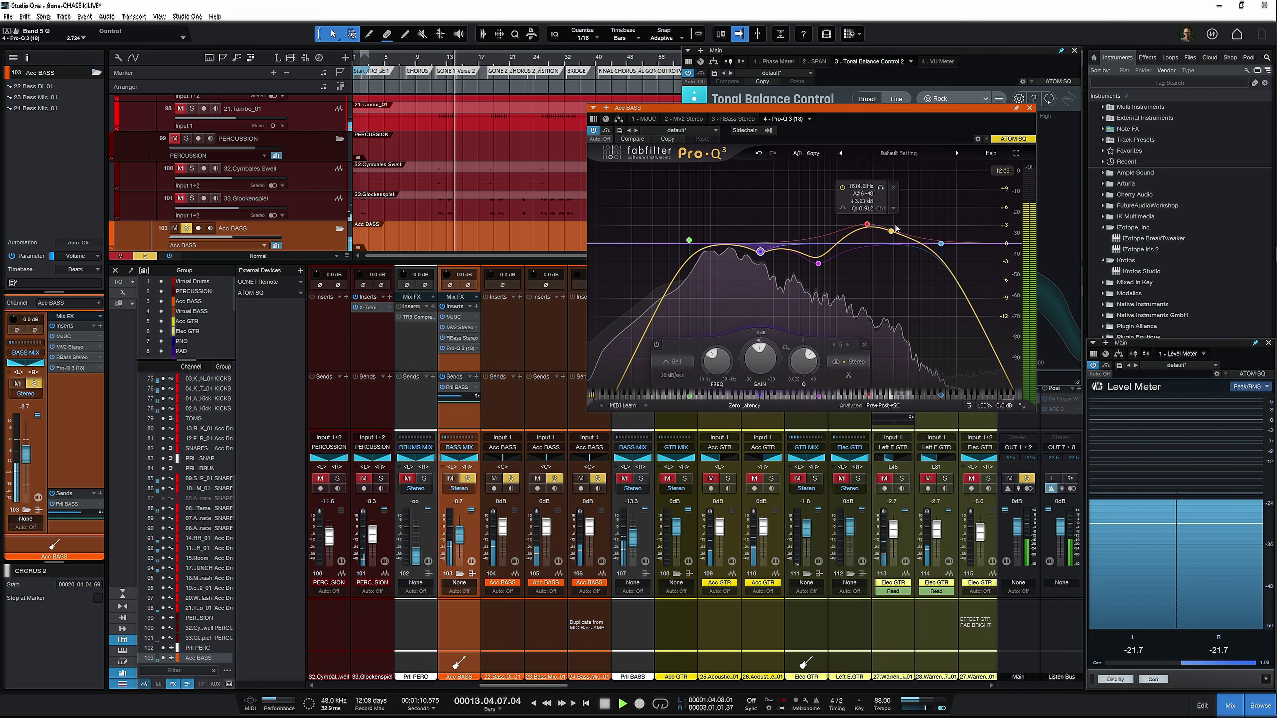
# Step: Stop playback, unsolo Acc BASS, close its equalizer and save the song
pyautogui.press('space')
pyautogui.press('s')
pyautogui.press('Escape')
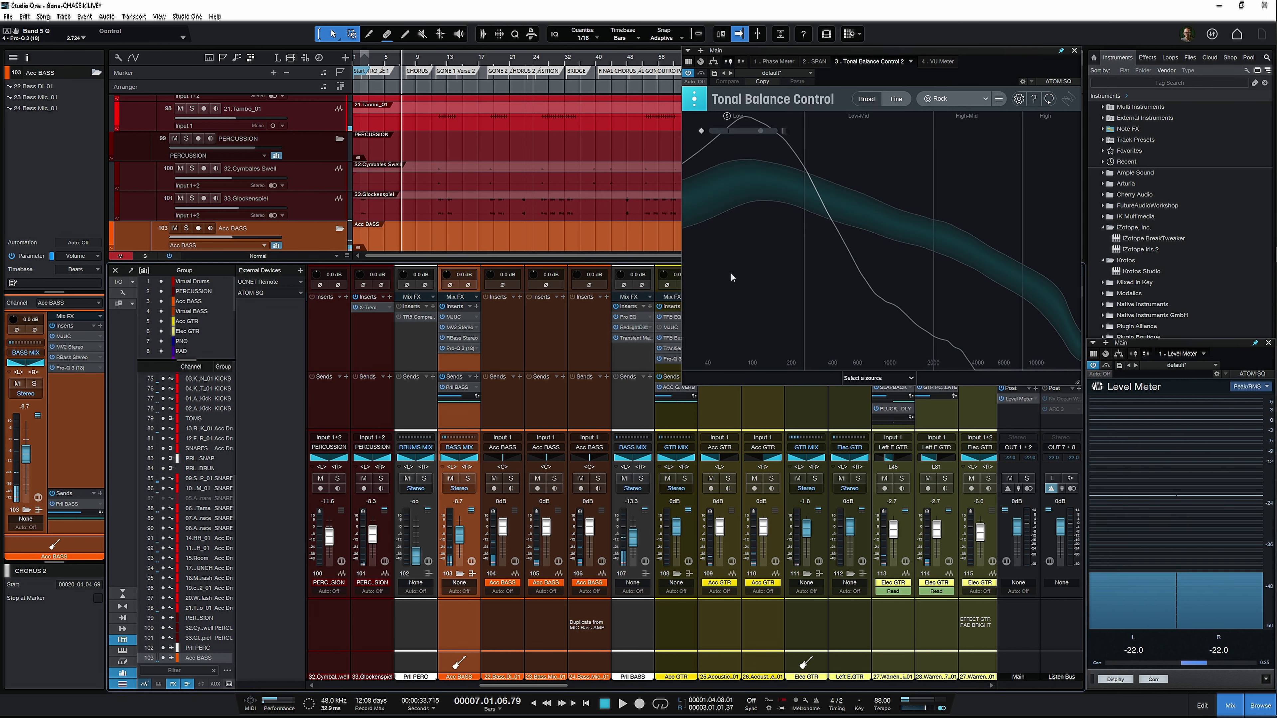
pyautogui.hotkey('ctrl', 's')
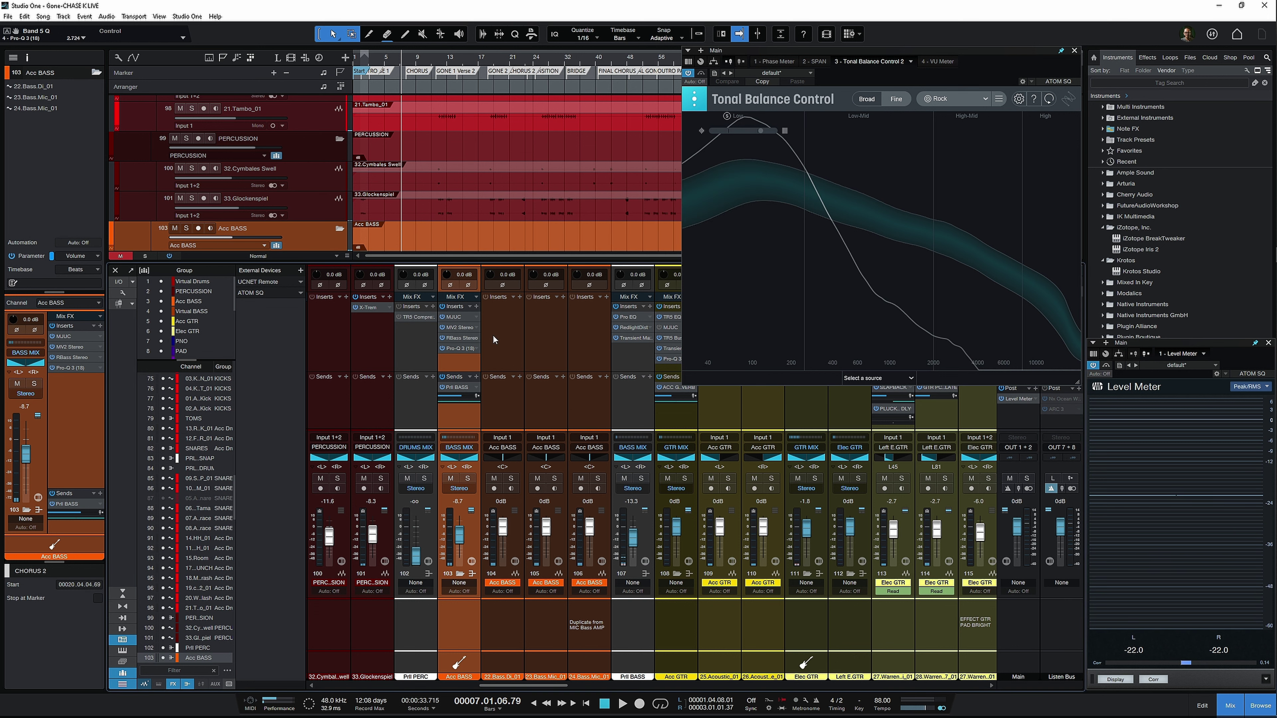
# Step: Play the full mix from the chorus and audition the Low band in solo twice in Tonal Balance Control
pyautogui.press('space')
pyautogui.hscroll(2, 610, 396)
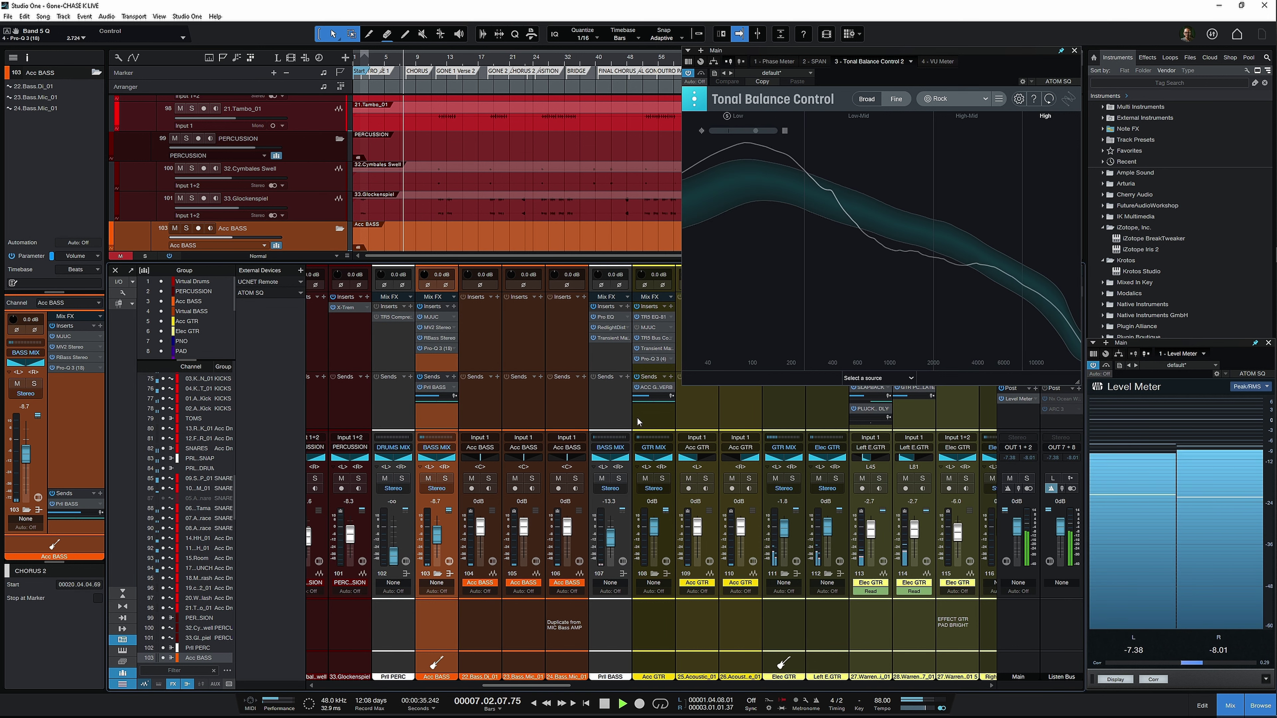
pyautogui.click(727, 115)
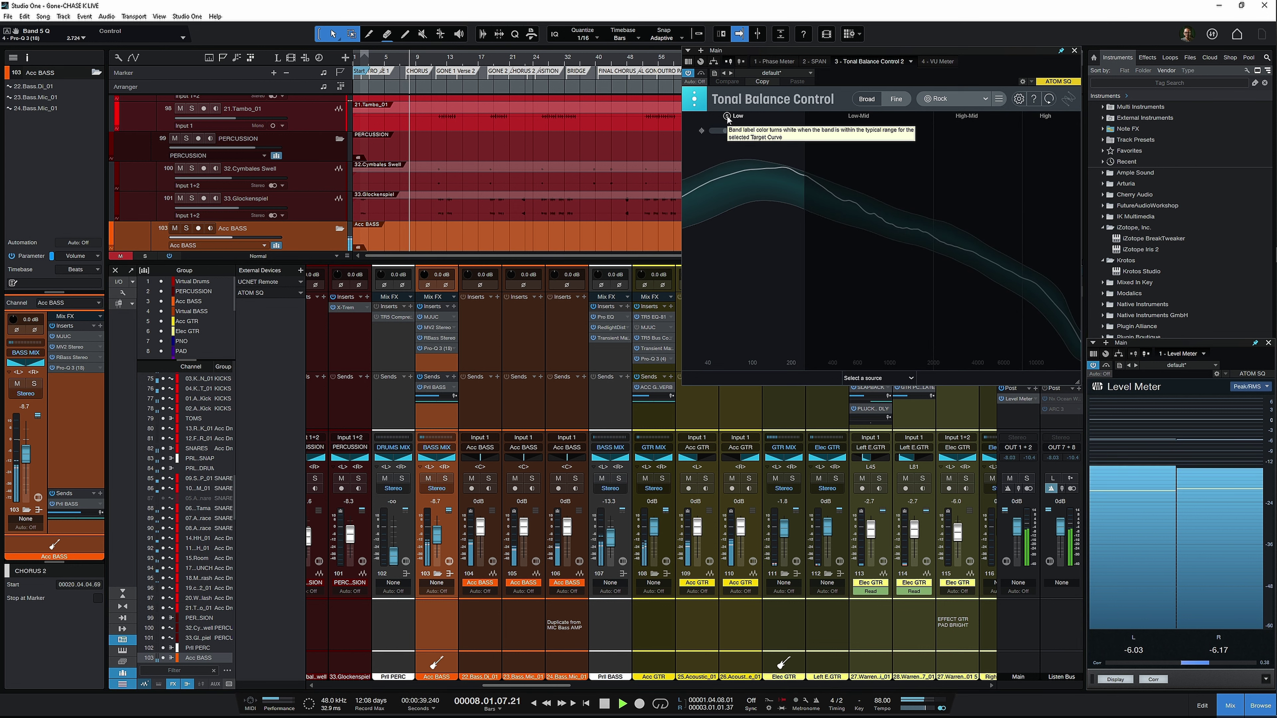
pyautogui.click(727, 116)
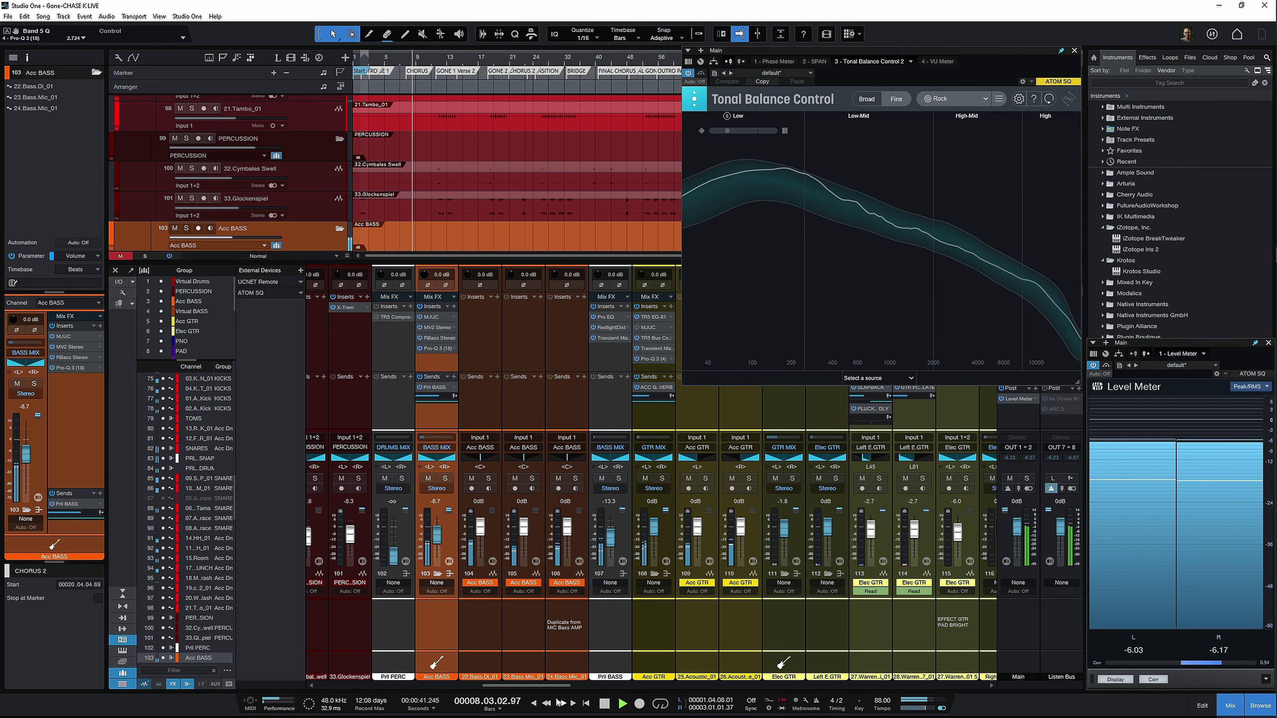
pyautogui.moveTo(562, 686); pyautogui.dragTo(622, 686)
pyautogui.click(728, 117)
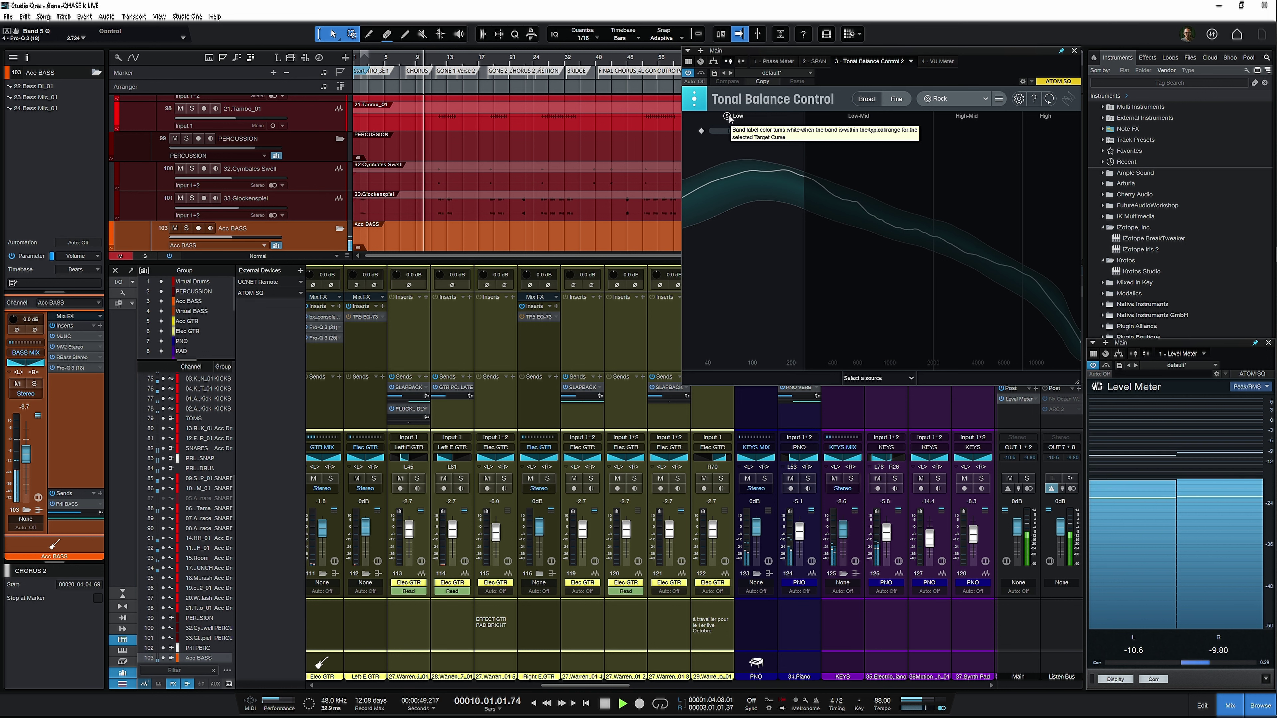
pyautogui.click(731, 116)
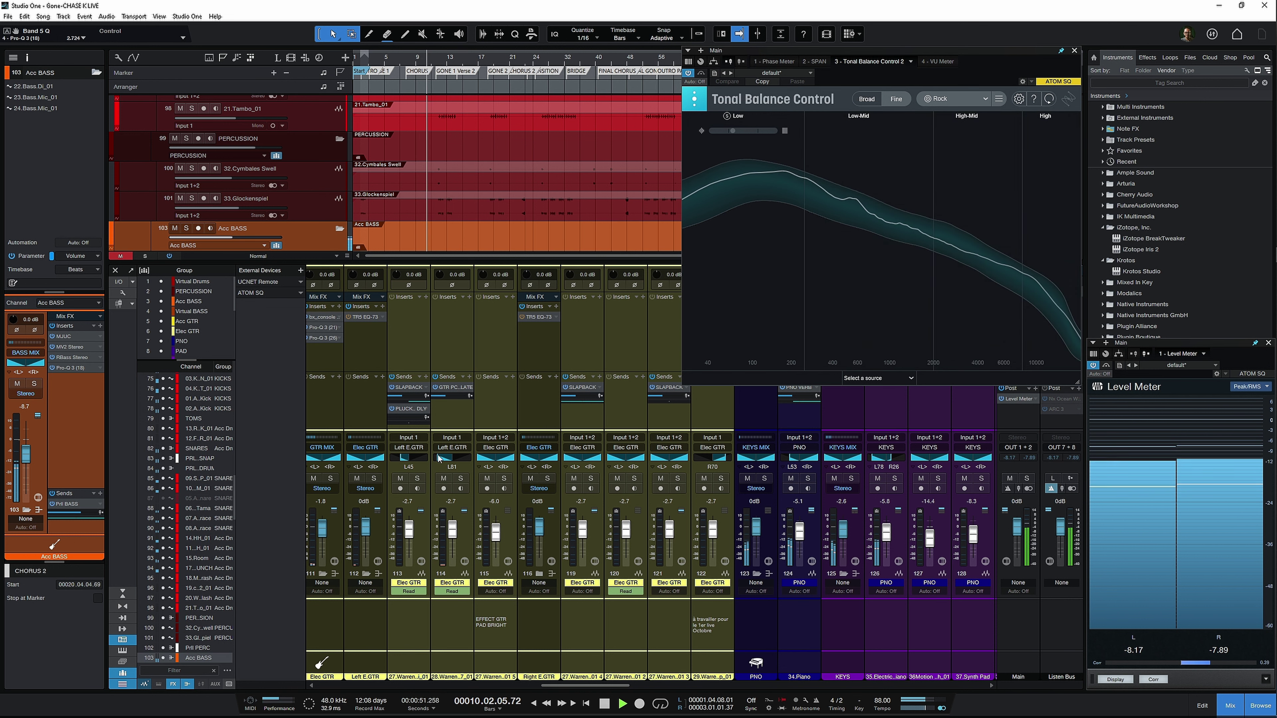
# Step: Solo Acc GTR and raise its Pro-Q 3 low cut to about 117 Hz, checking the result in the full mix
pyautogui.moveTo(613, 686); pyautogui.dragTo(562, 685)
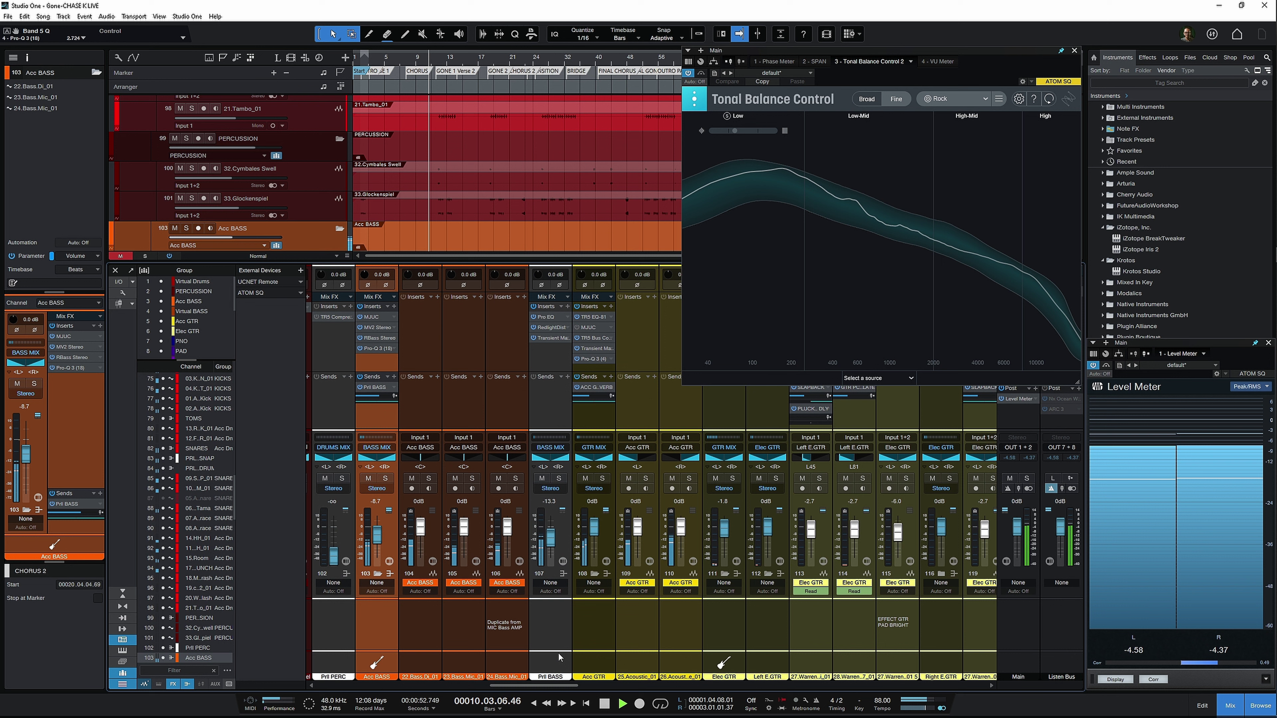
pyautogui.click(606, 424)
pyautogui.press('s')
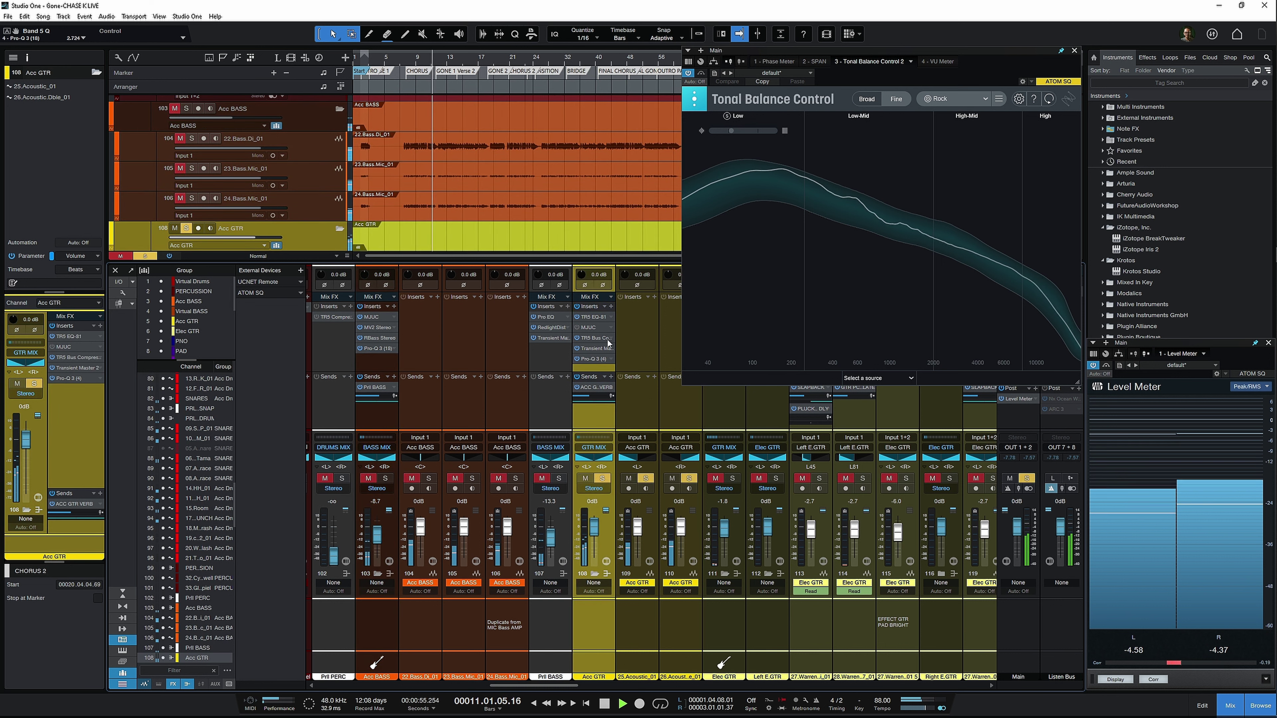
pyautogui.doubleClick(598, 360)
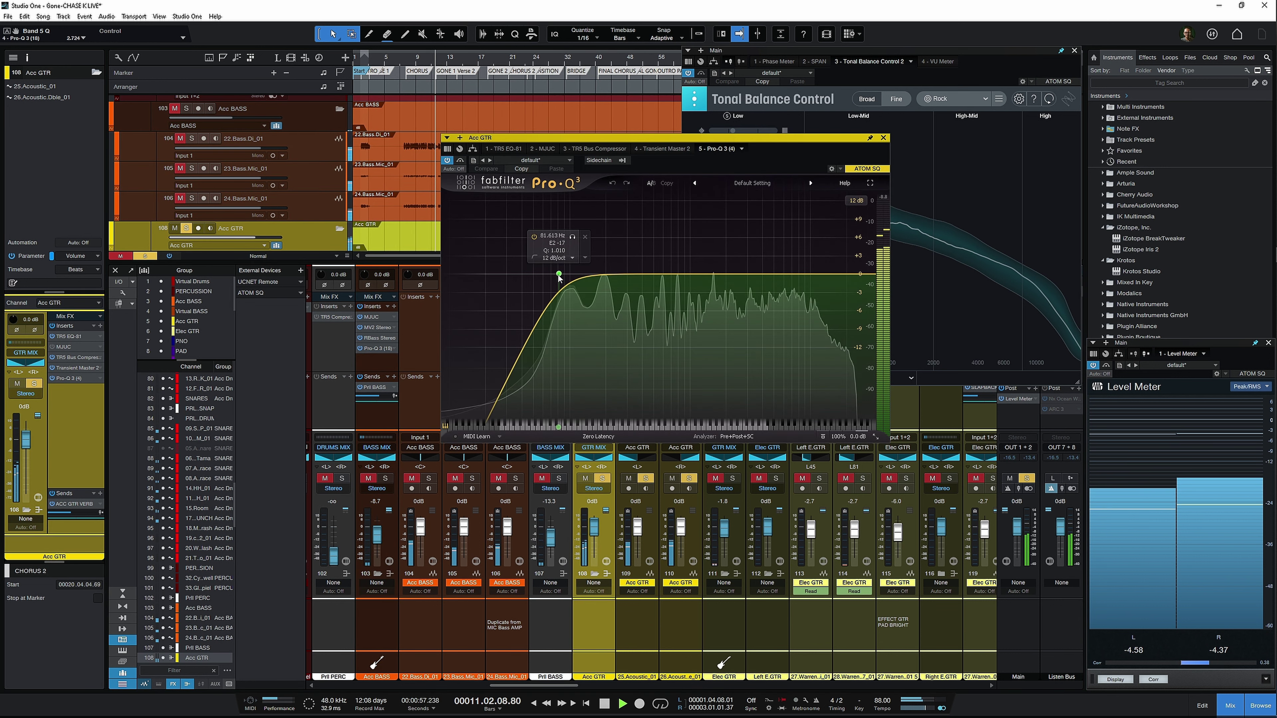
pyautogui.moveTo(558, 274); pyautogui.dragTo(575, 274)
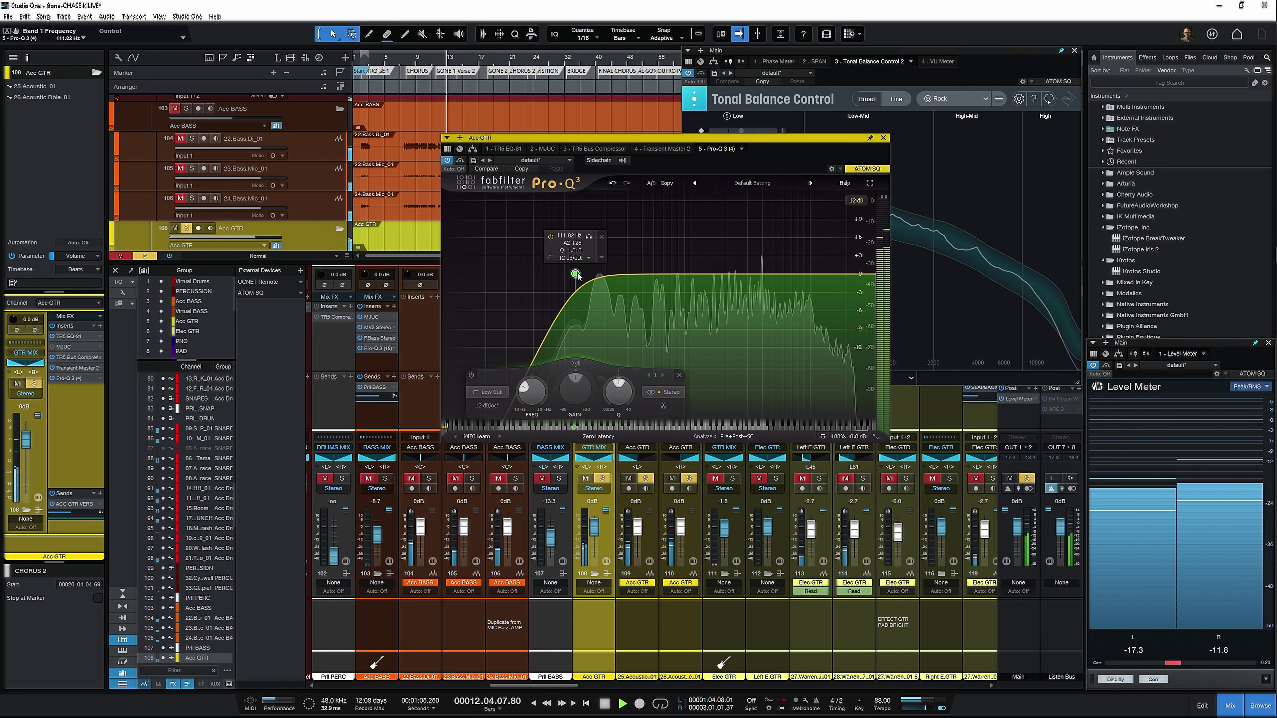
pyautogui.moveTo(577, 275); pyautogui.dragTo(579, 274)
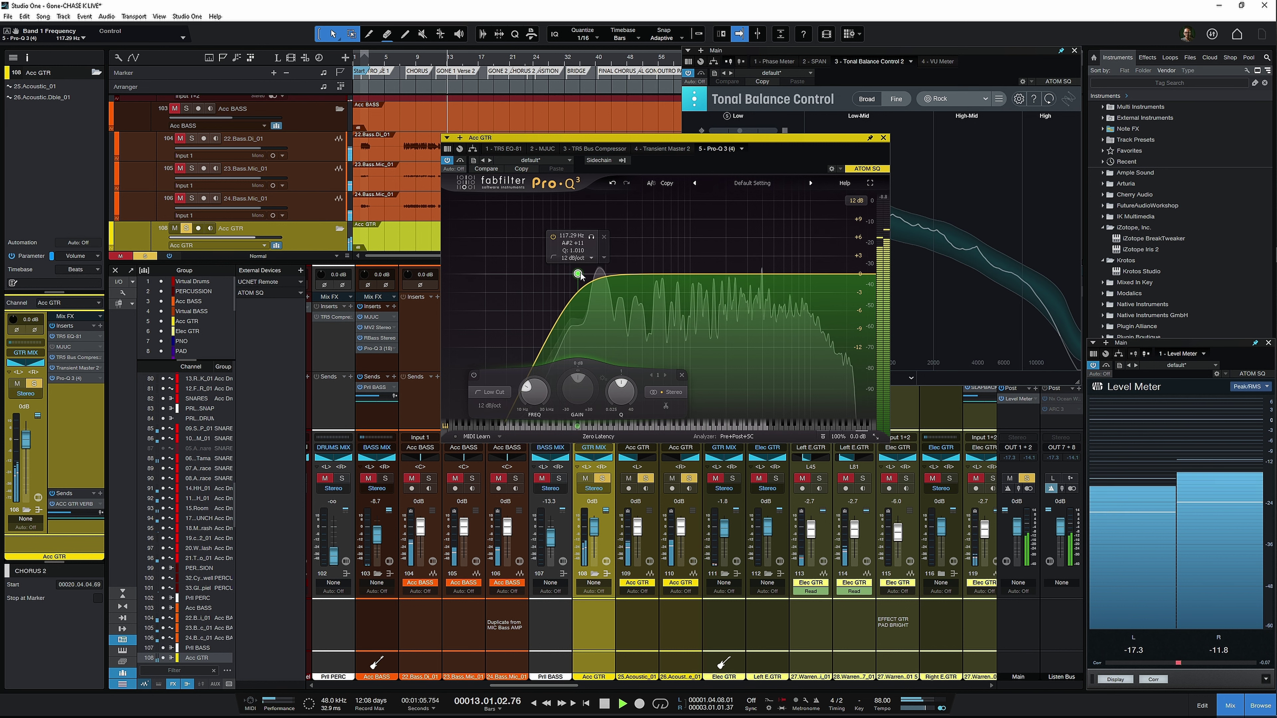
pyautogui.click(882, 138)
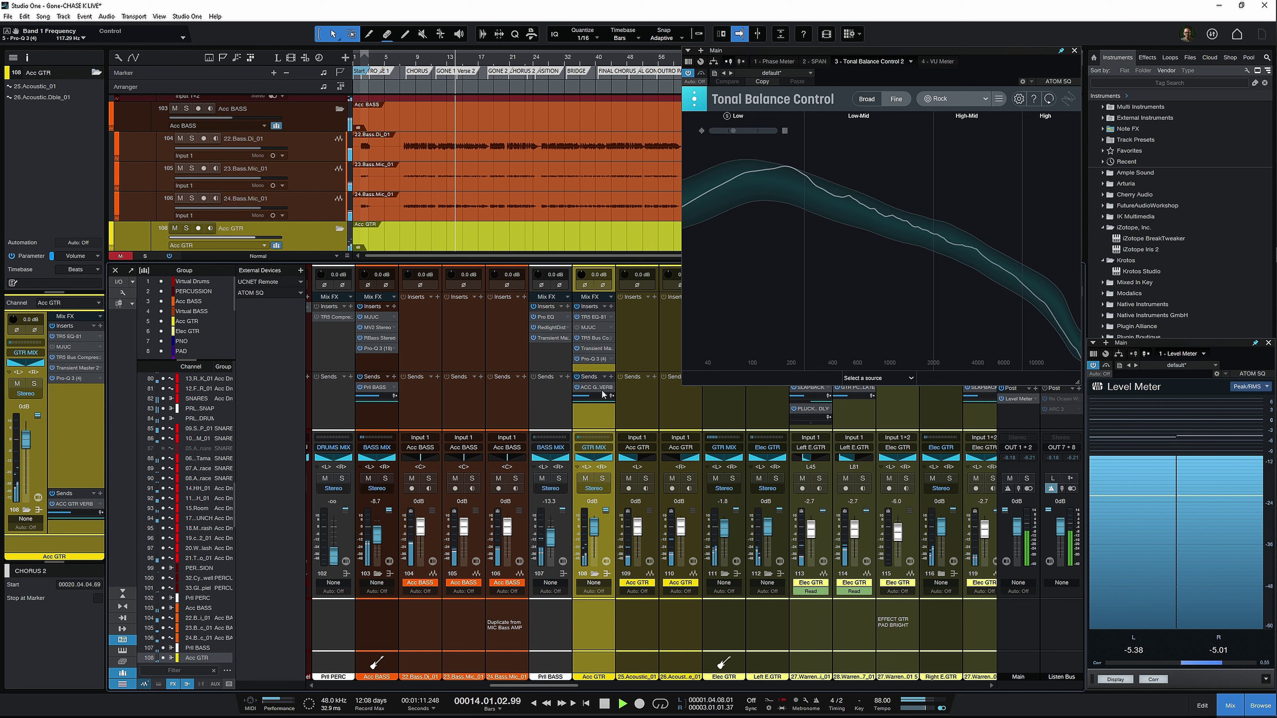
pyautogui.click(600, 359)
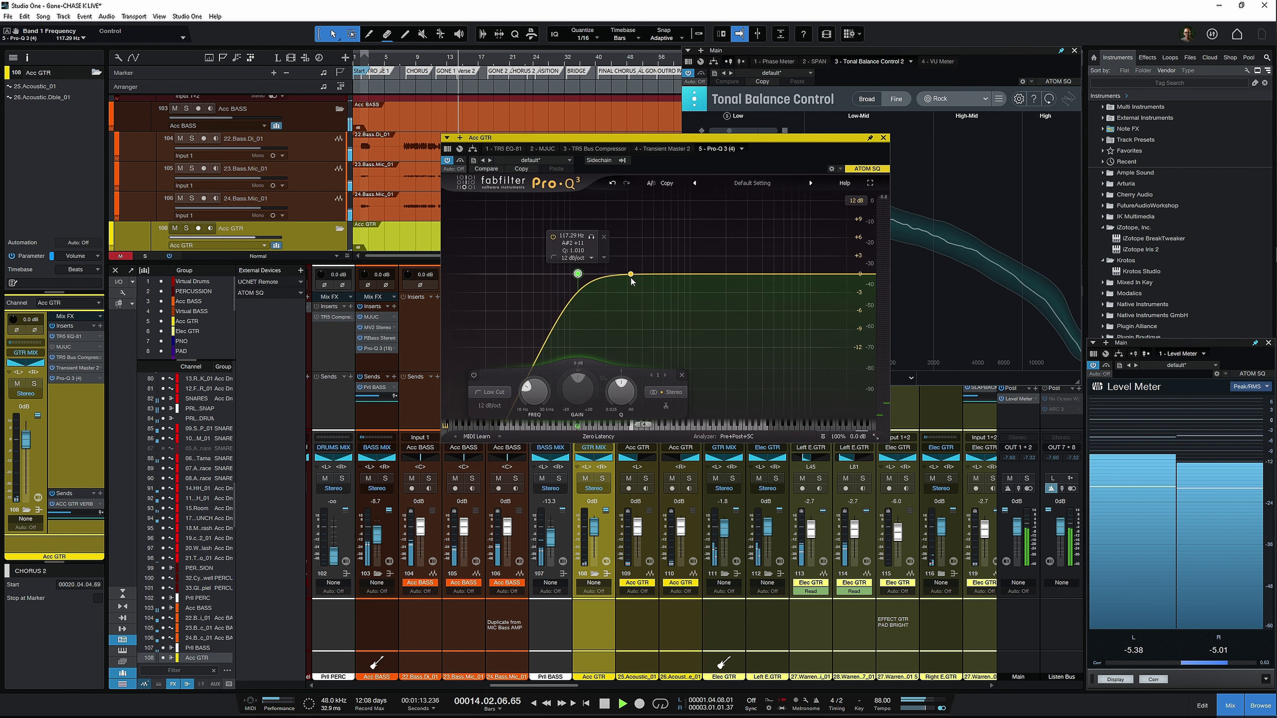
pyautogui.click(883, 138)
# Step: Solo Elec GTR and reshape band 2 of its last Pro-Q 3 into a -1.2 dB cut near 274 Hz, Q about 2.5
pyautogui.moveTo(535, 685); pyautogui.dragTo(561, 685)
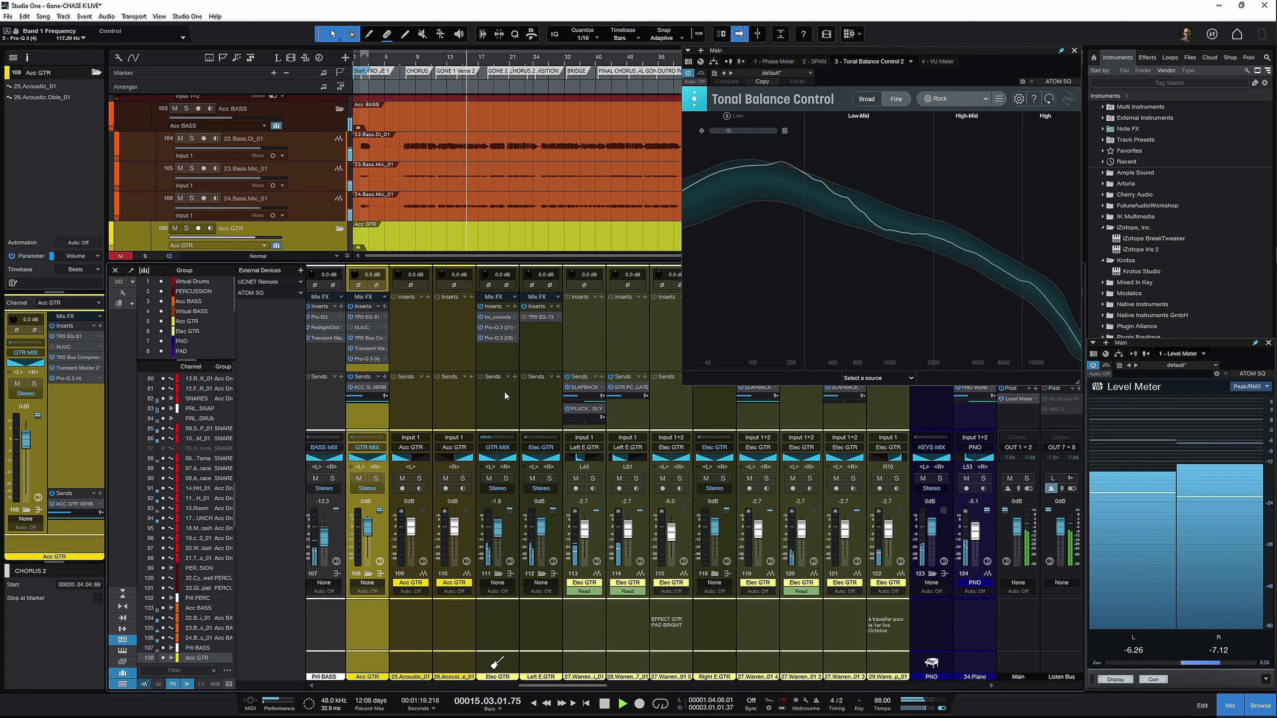
pyautogui.click(502, 407)
pyautogui.press('s')
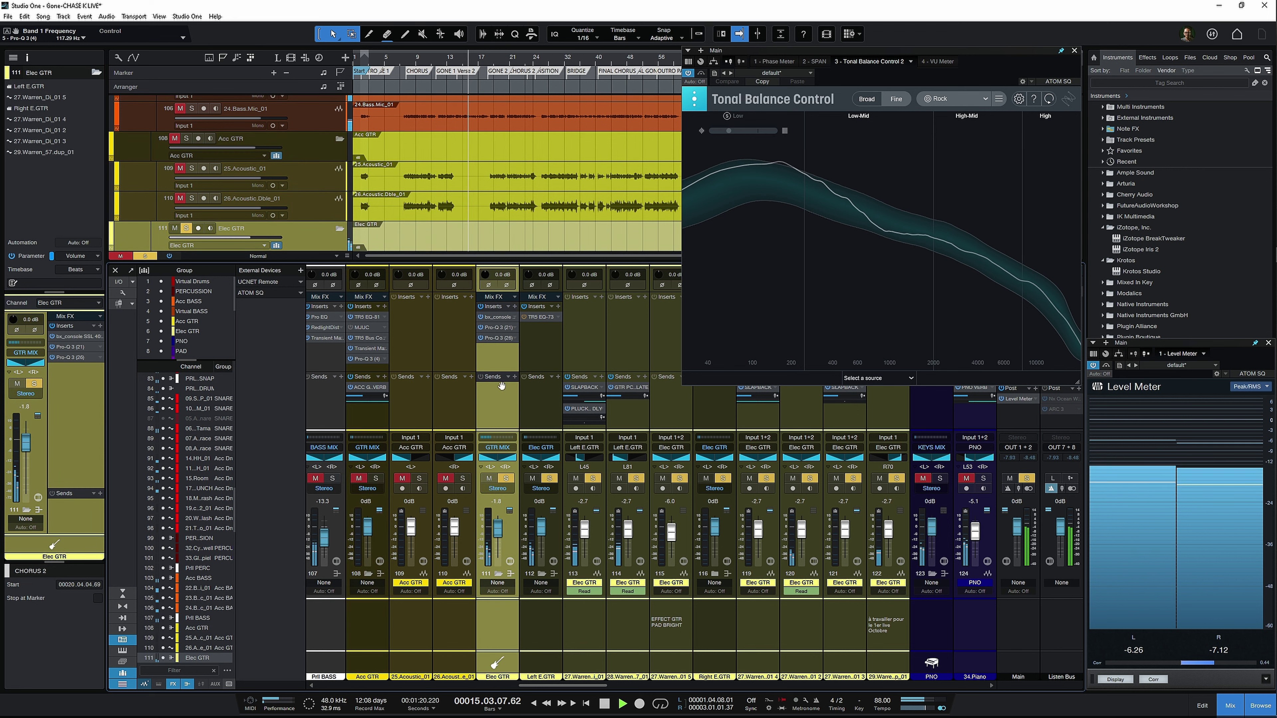
pyautogui.click(499, 340)
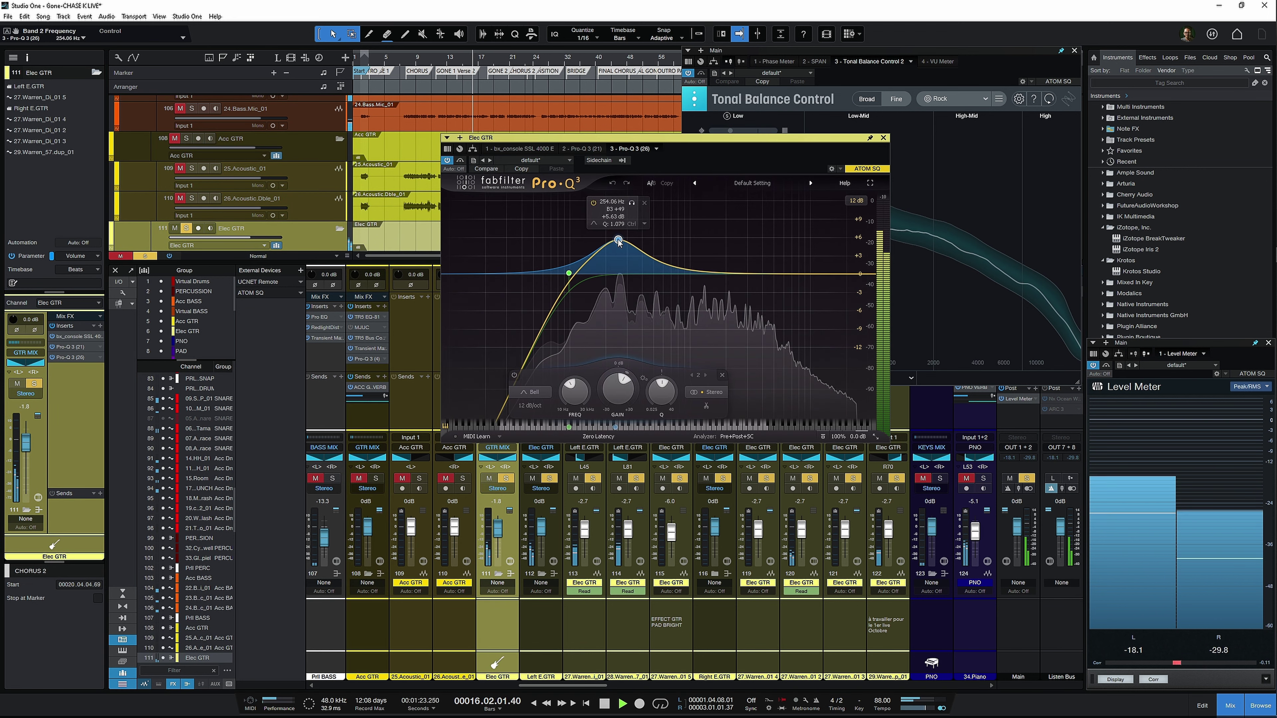
pyautogui.scroll(8, 618, 241)
pyautogui.moveTo(618, 241); pyautogui.dragTo(625, 283)
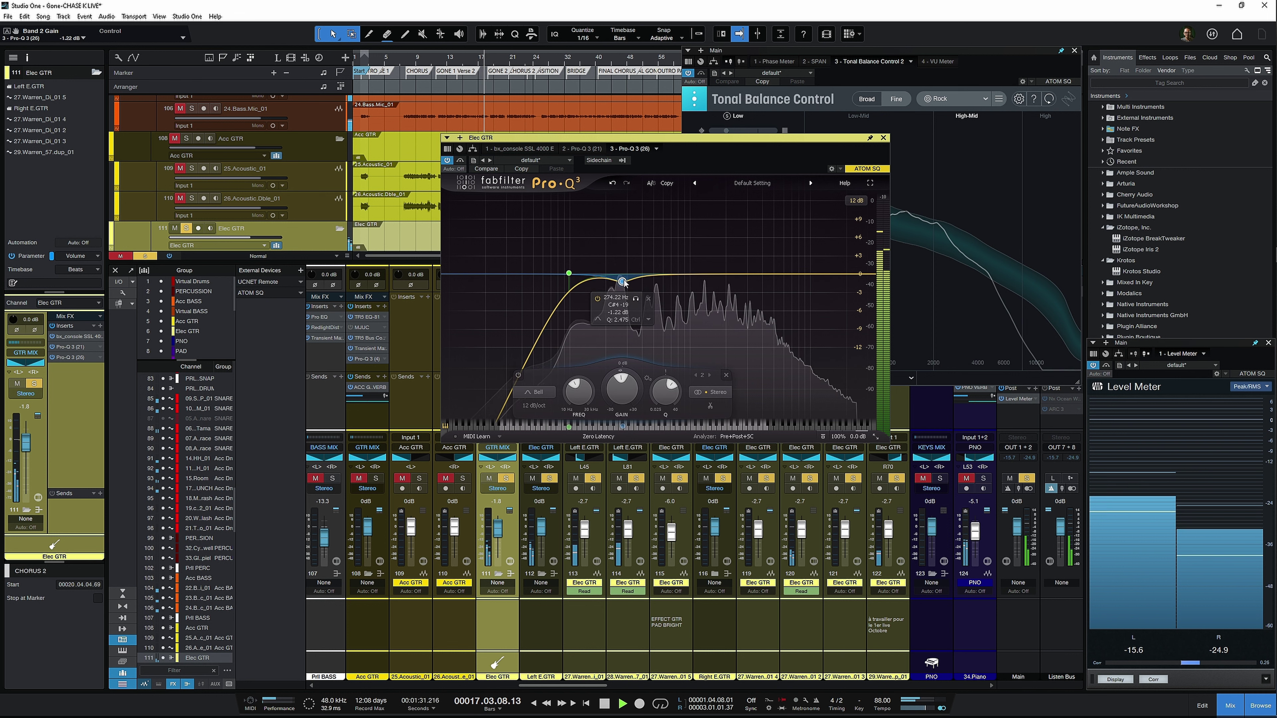
# Step: Make band 2 of Elec GTR's last Pro-Q 3 dynamic with Q about 2.54, close the equalizer and unsolo the bus
pyautogui.moveTo(631, 379); pyautogui.dragTo(614, 521)
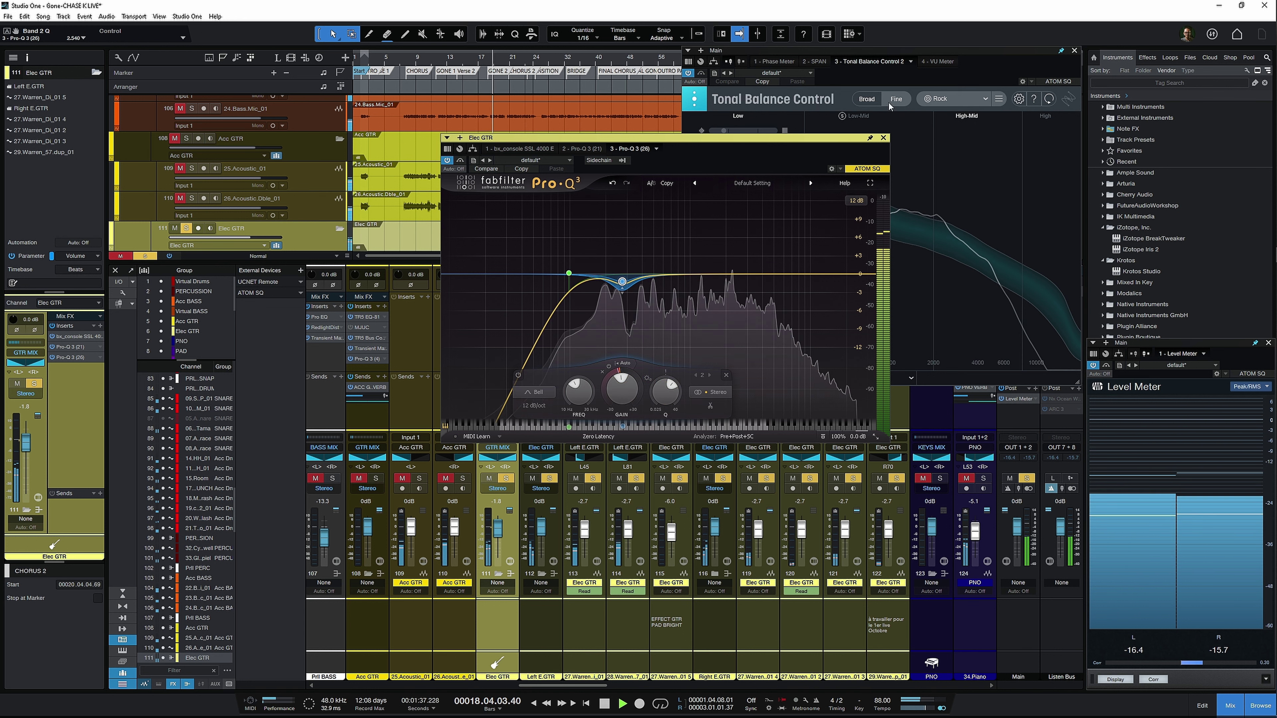
pyautogui.click(883, 139)
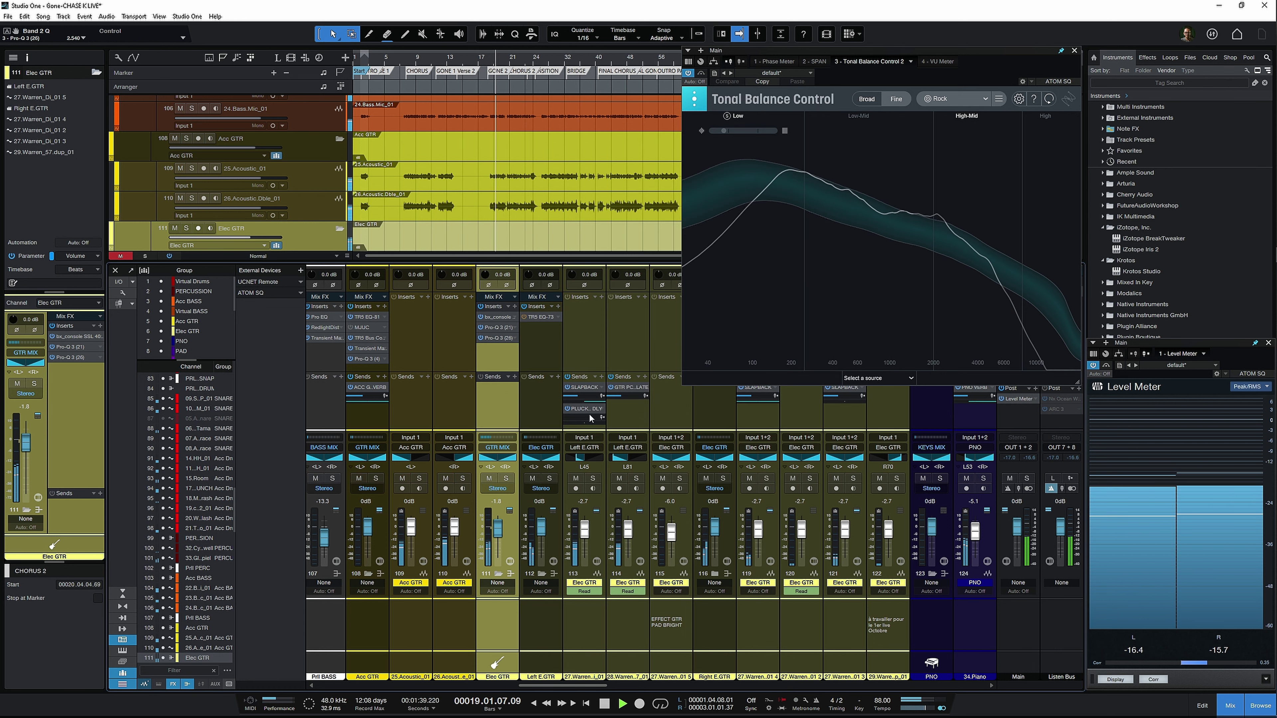
pyautogui.scroll(-3, 545, 346)
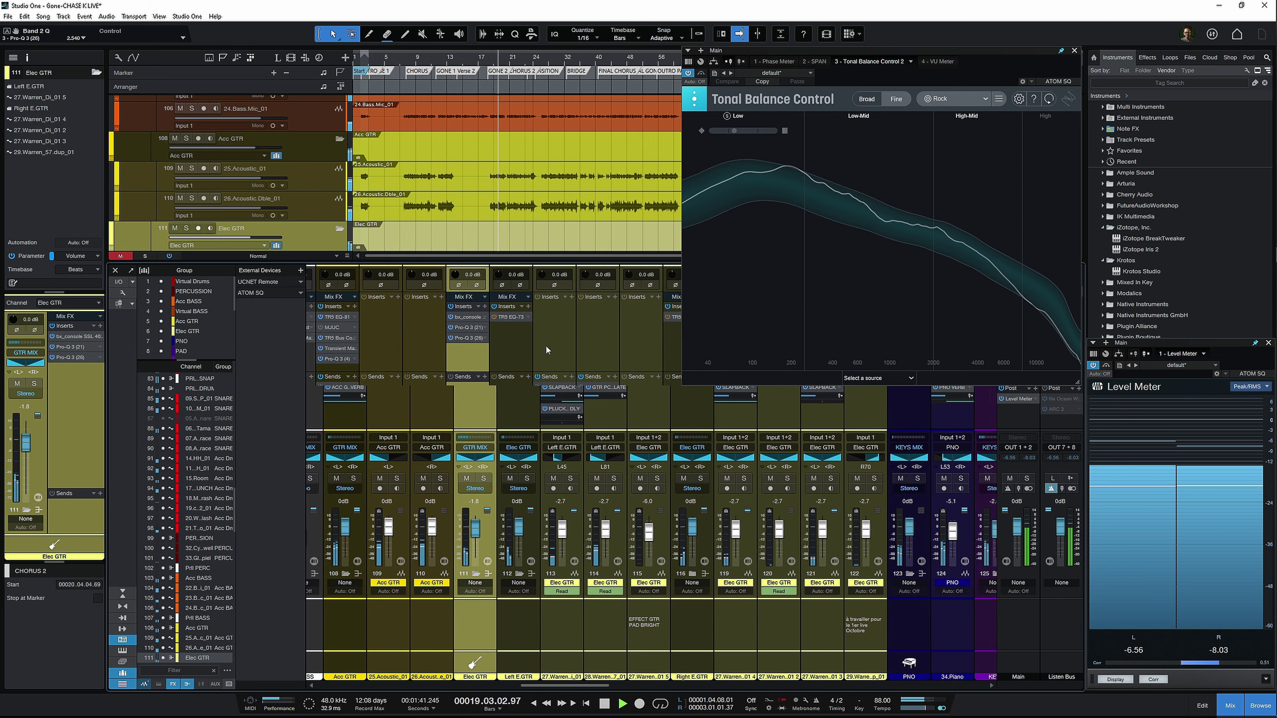
pyautogui.scroll(-1, 545, 347)
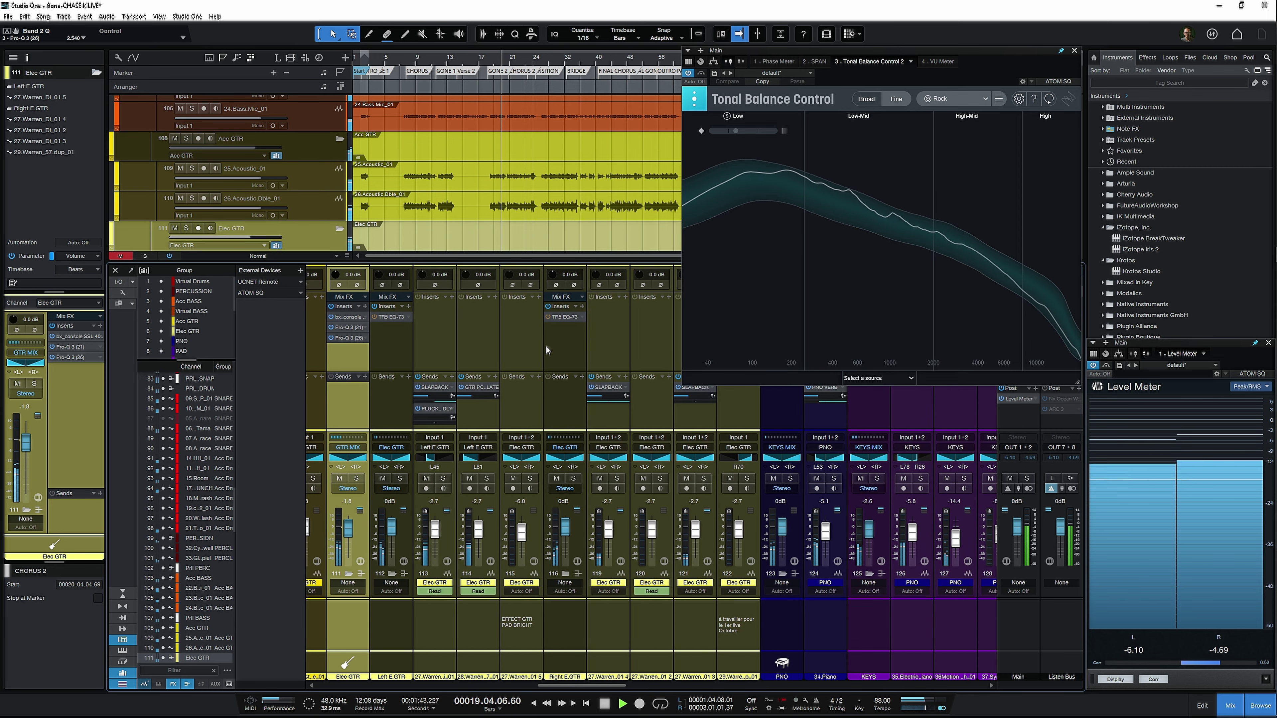
pyautogui.scroll(1, 543, 356)
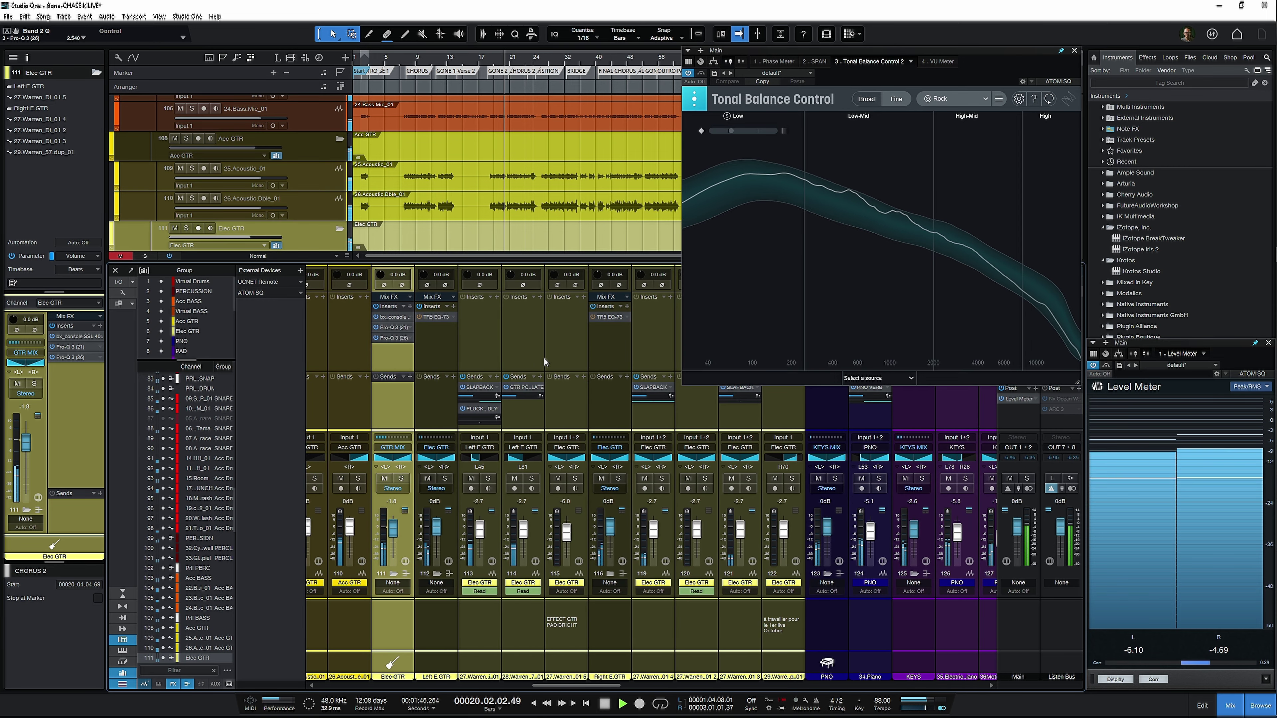
# Step: Restart playback of the full mix from just before Verse 2 and save the song
pyautogui.press('space')
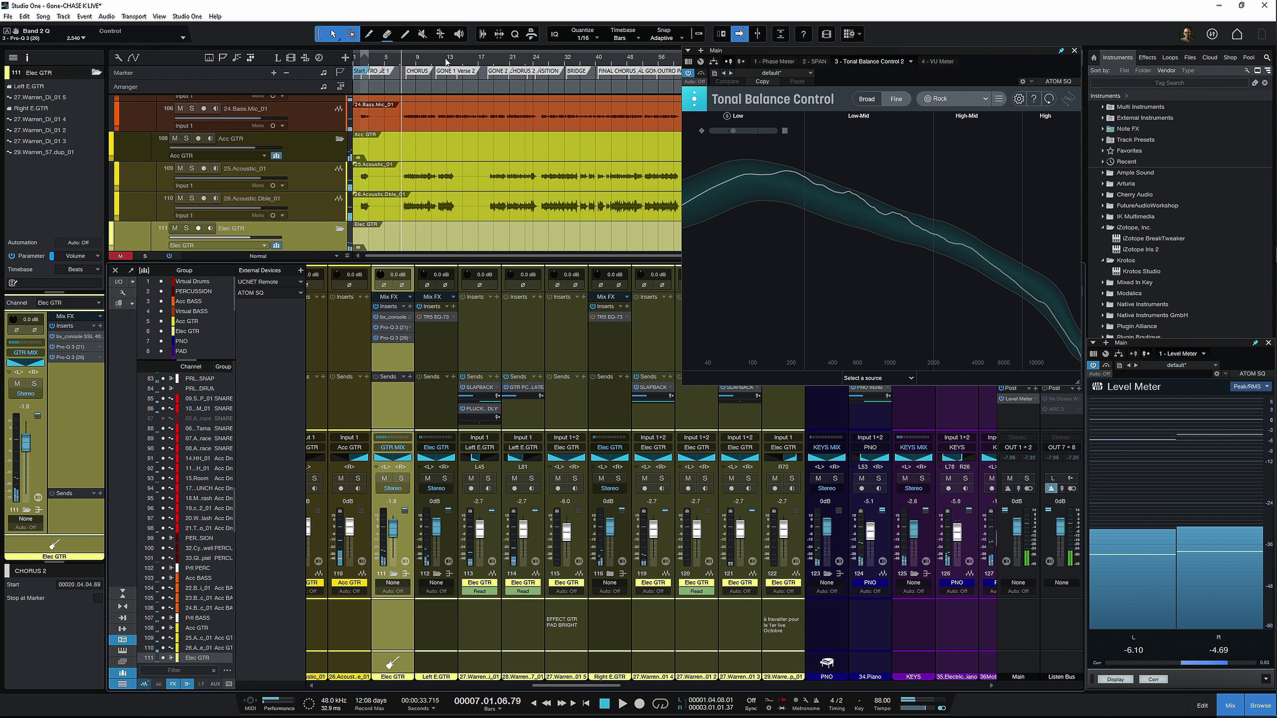
pyautogui.click(447, 63)
pyautogui.press('space')
pyautogui.hotkey('ctrl', 's')
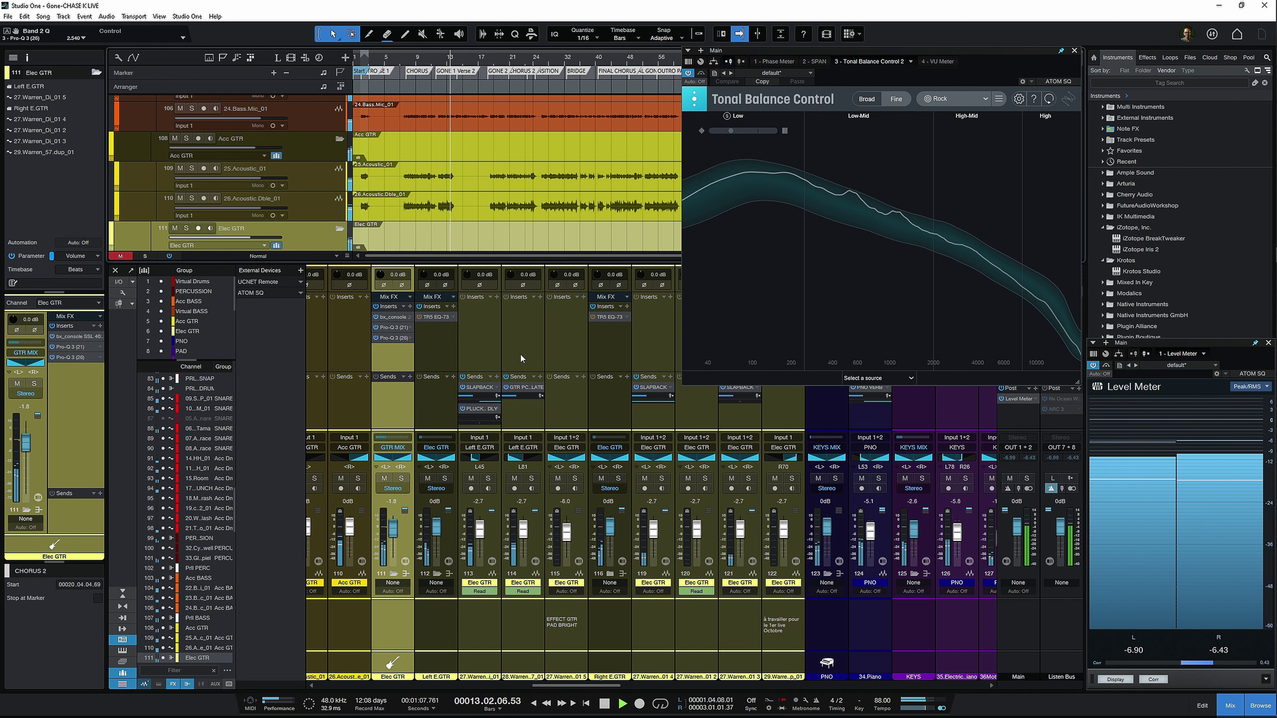
# Step: Open the EQ-73 on Left E.GTR and display Elec GTR's mute automation across the whole song
pyautogui.hscroll(1, 521, 354)
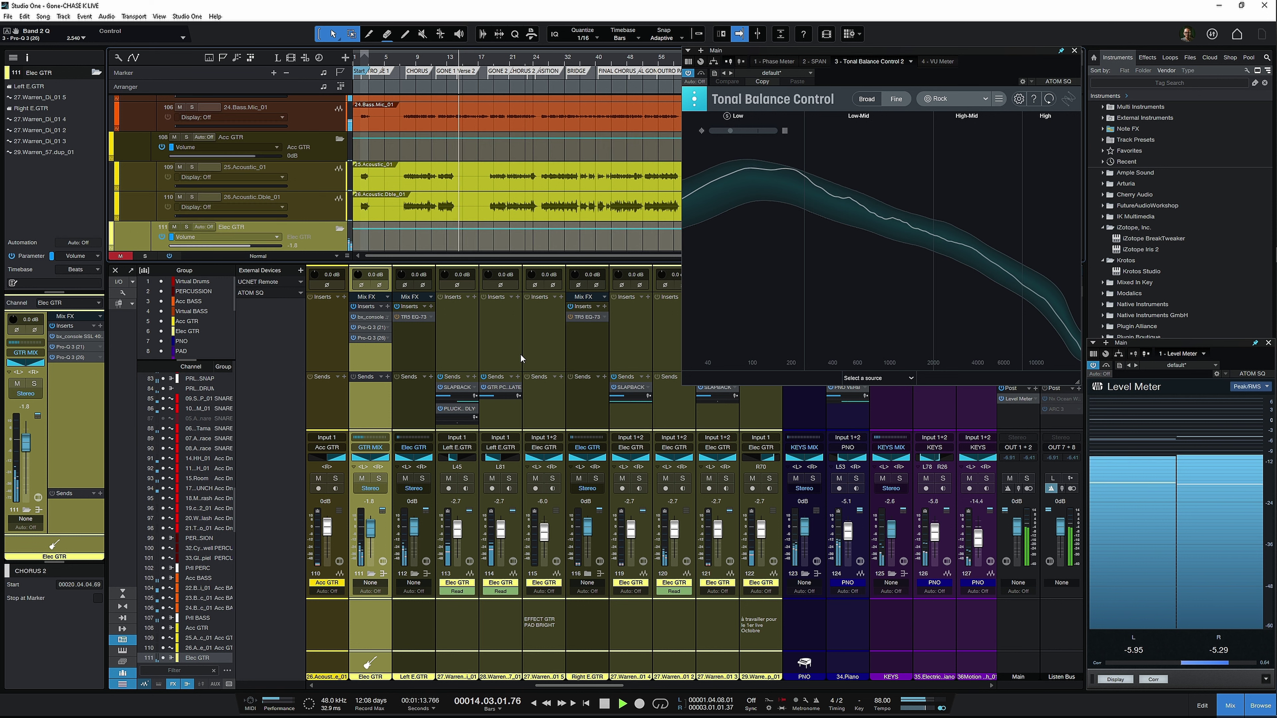
pyautogui.click(416, 318)
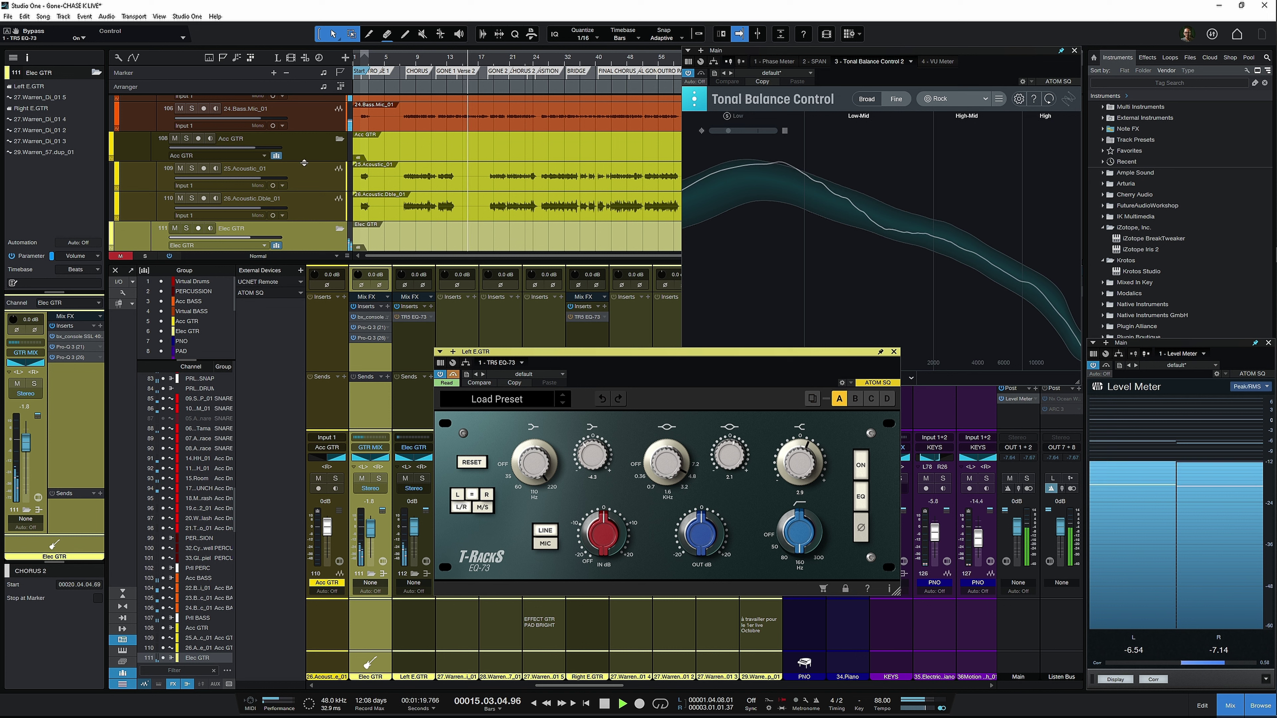
pyautogui.scroll(-2, 309, 178)
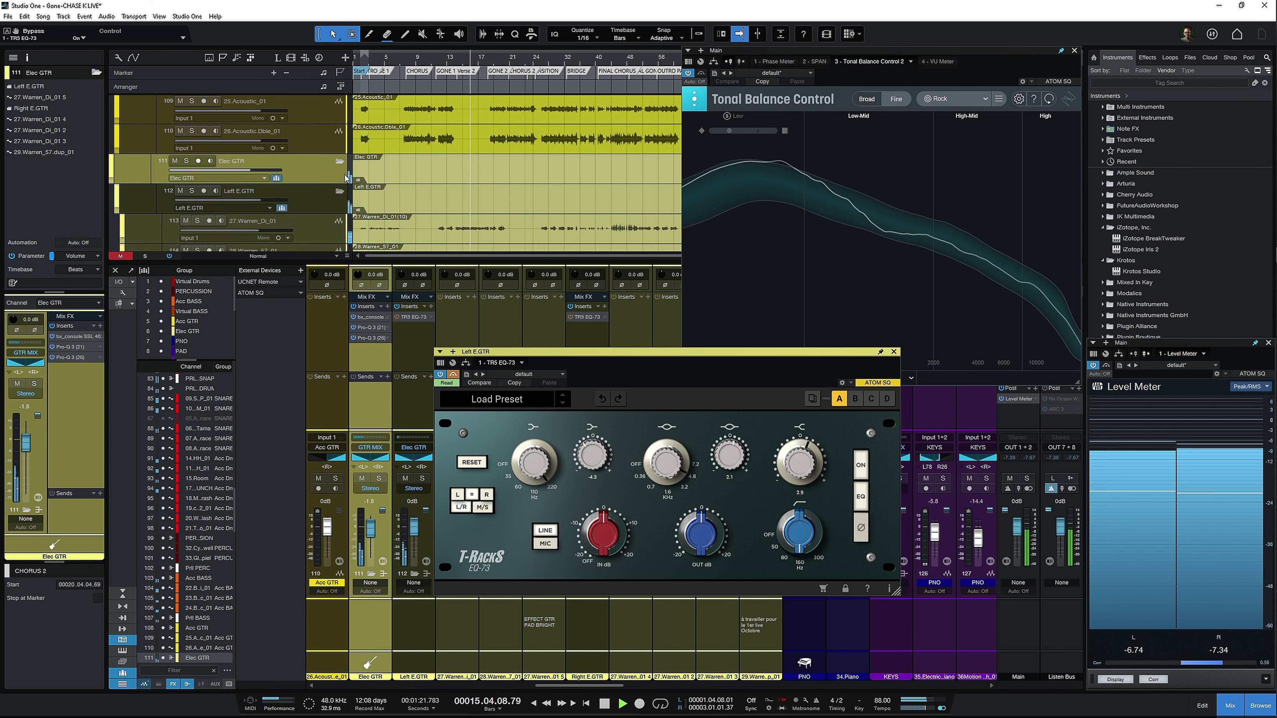
pyautogui.press('a')
pyautogui.click(272, 171)
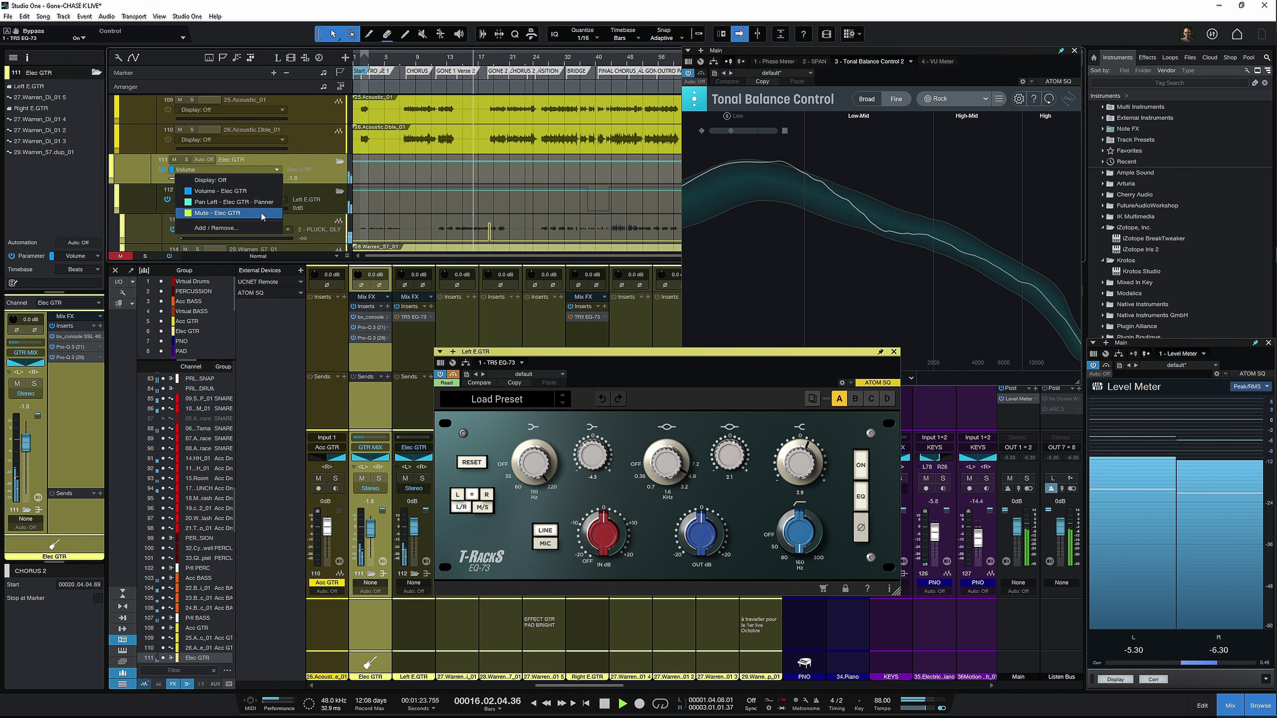
pyautogui.click(262, 213)
pyautogui.press('w')
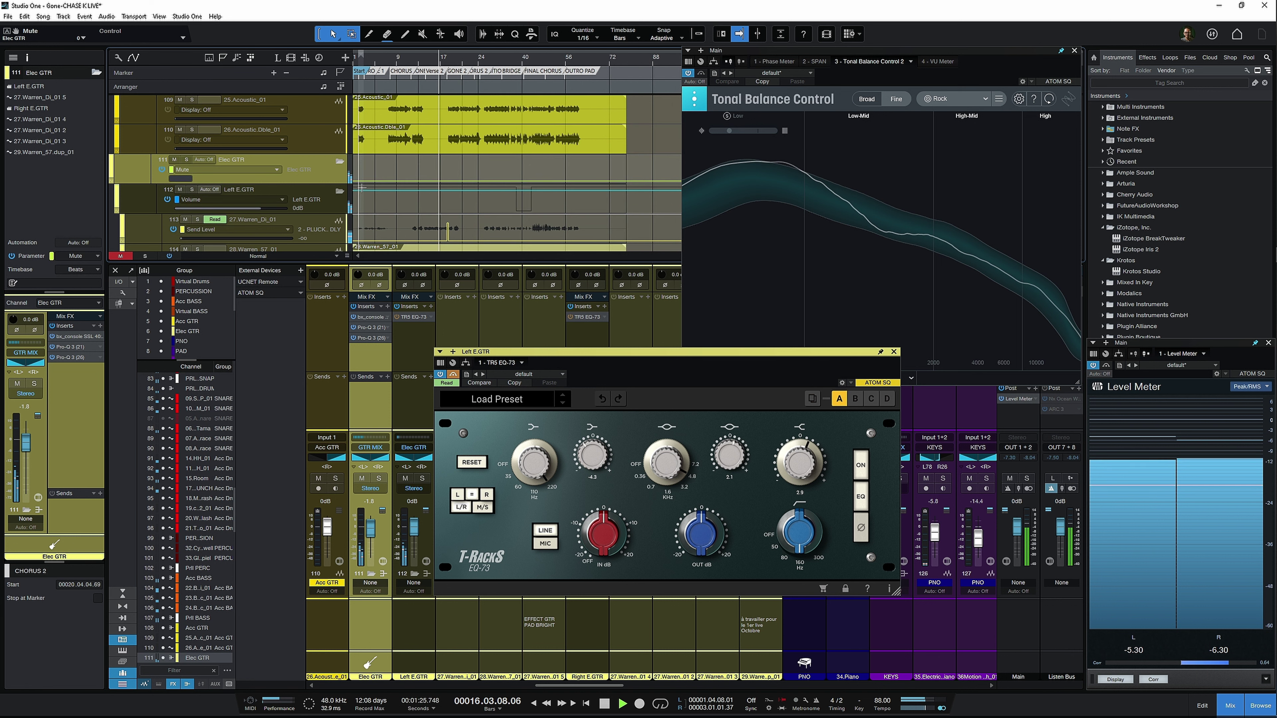
# Step: Set Elec GTR's automation display to Off and close the Left E.GTR EQ-73
pyautogui.click(272, 171)
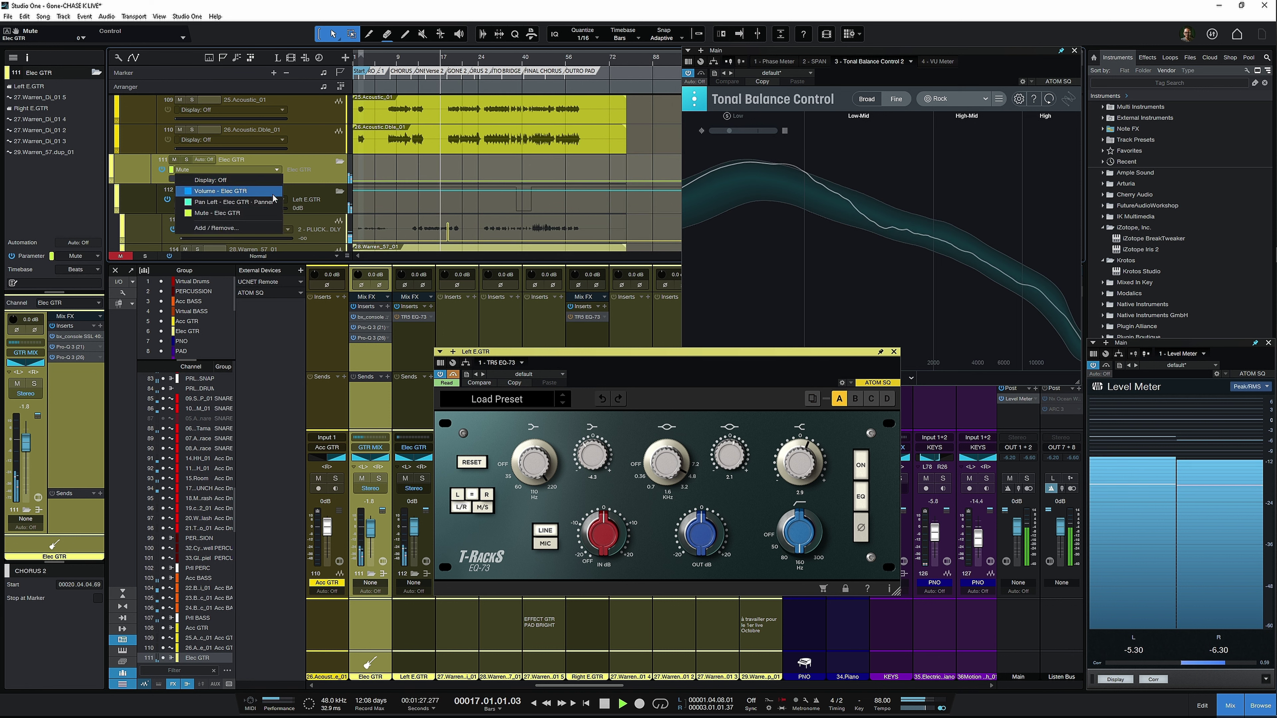
pyautogui.click(241, 180)
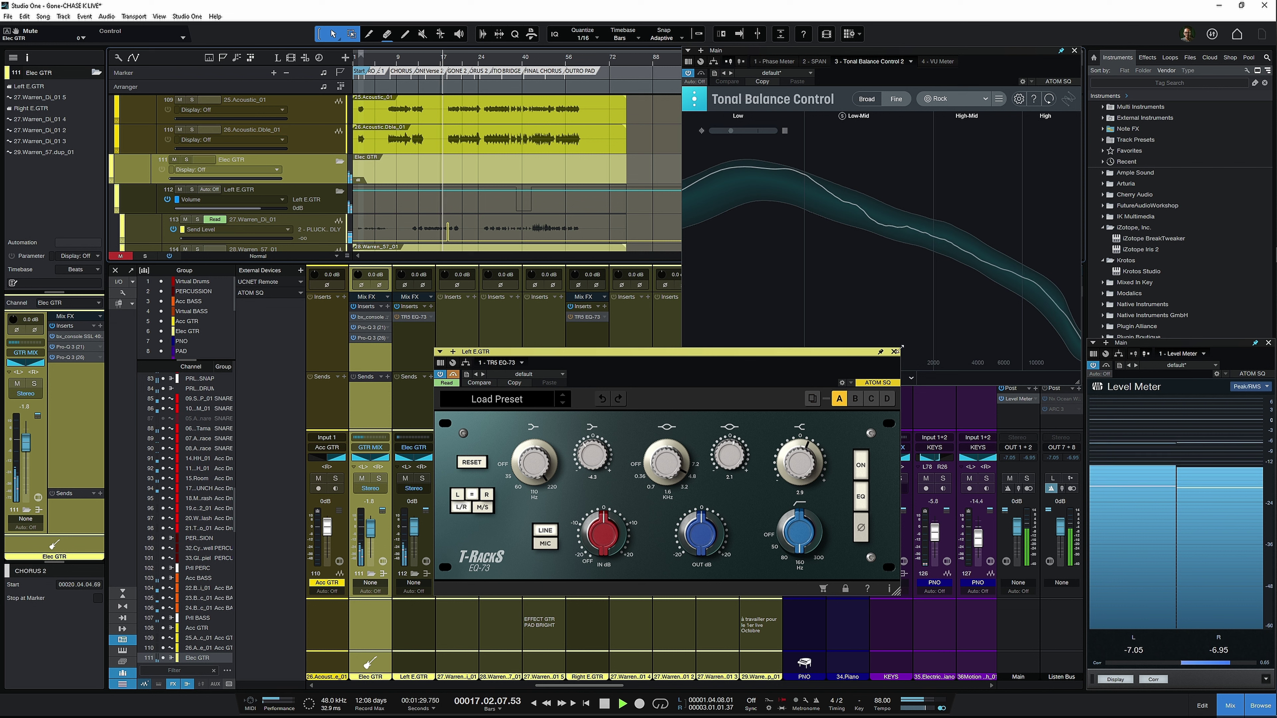
pyautogui.click(893, 351)
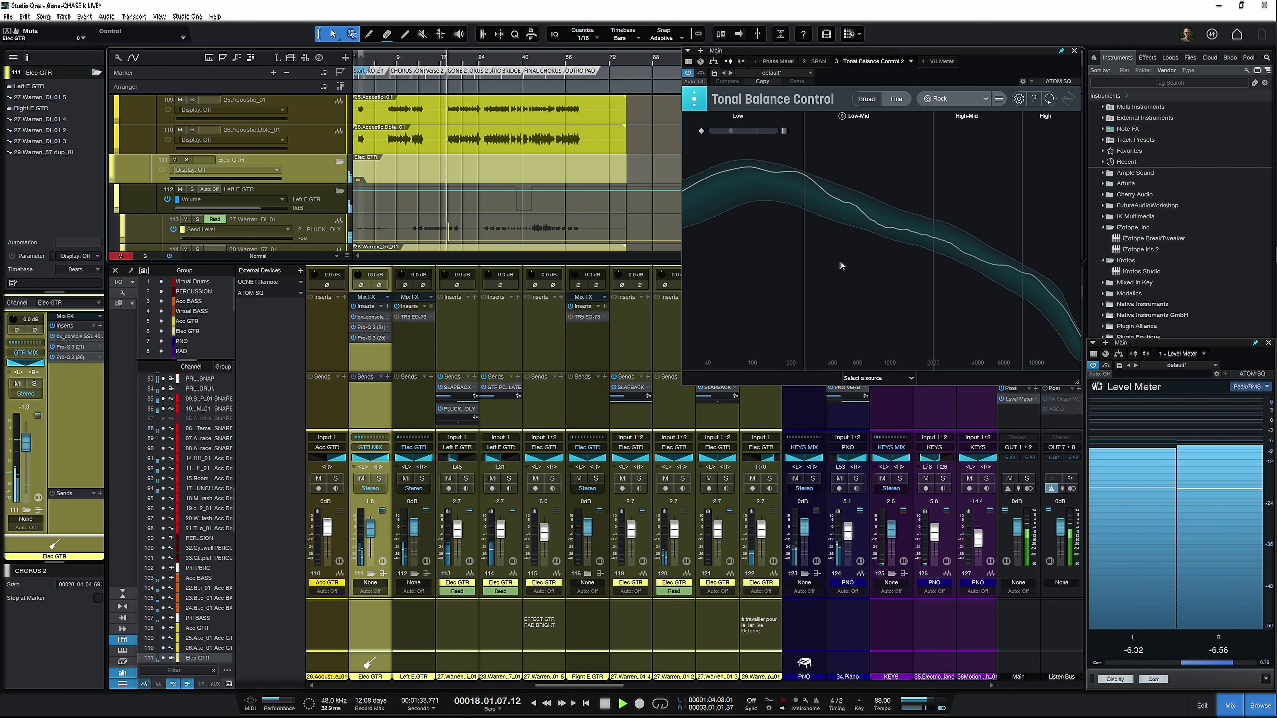
# Step: Audition the Low band in solo in Tonal Balance Control, stop playback and close the plug-in
pyautogui.click(726, 116)
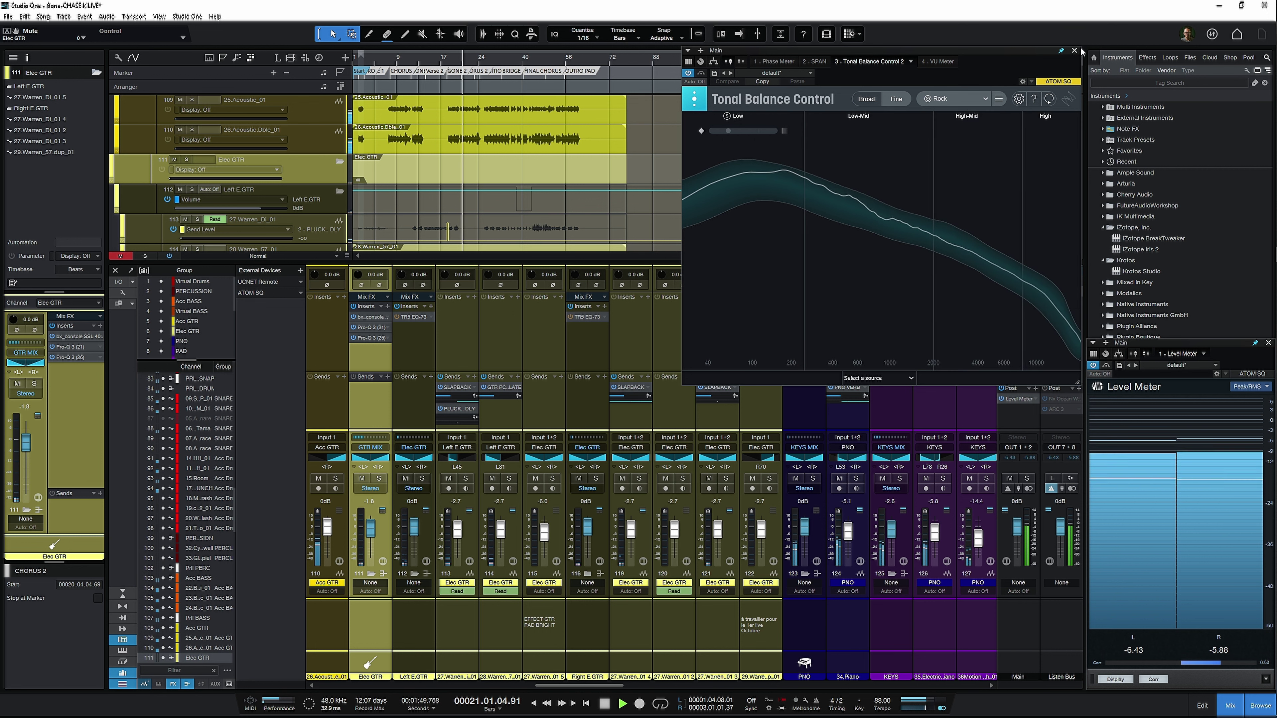
pyautogui.press('space')
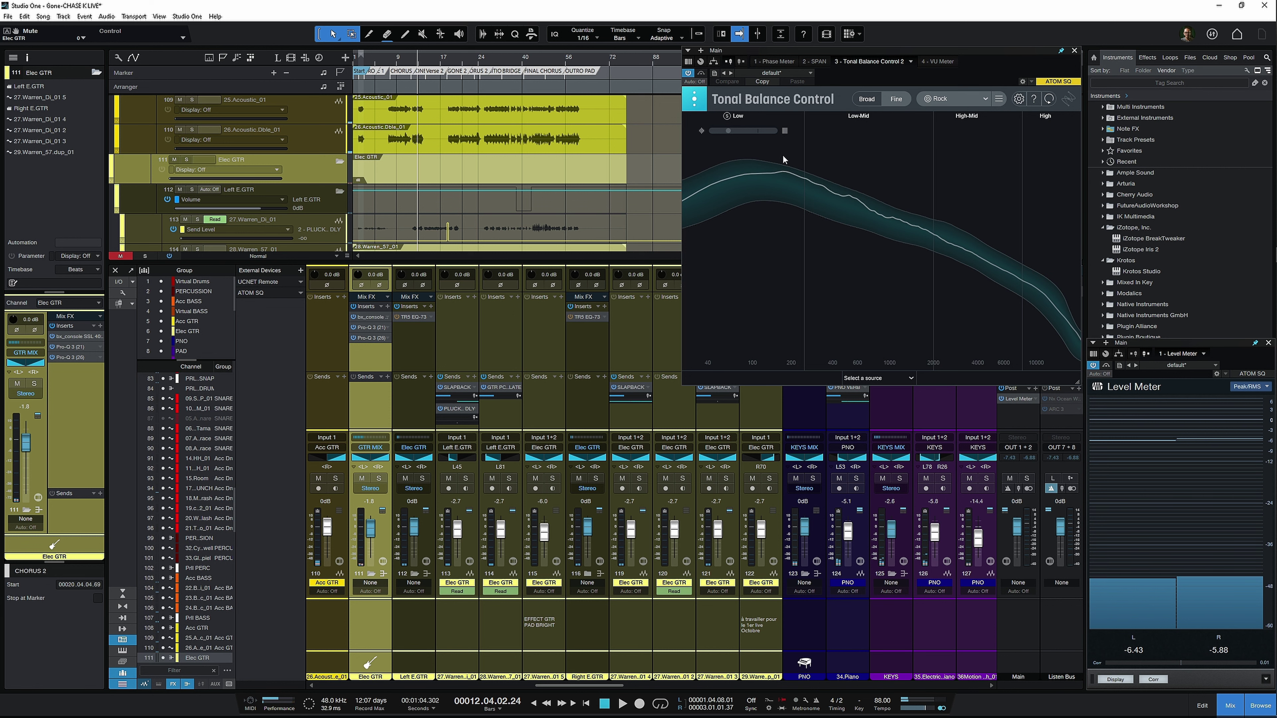
pyautogui.click(1073, 52)
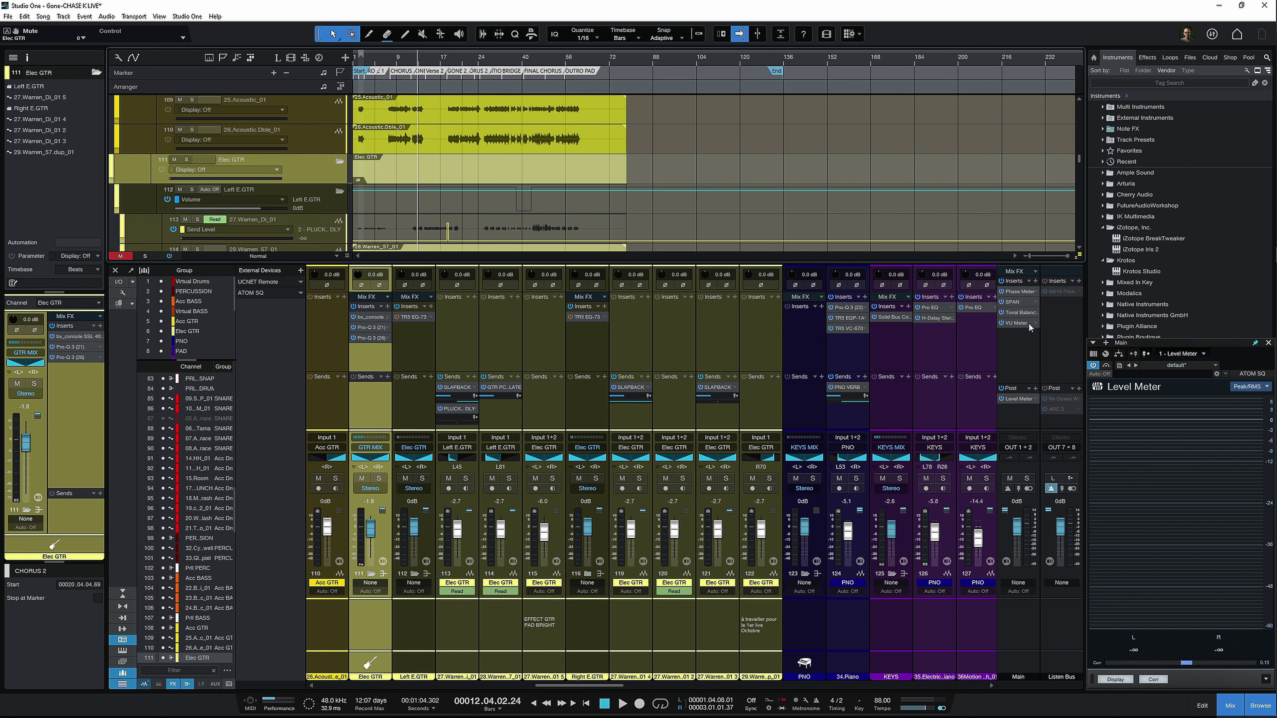
# Step: Enable the NS10-Trick Pro EQ on the Listen Bus and turn off its low cut and high cut filters
pyautogui.click(1066, 291)
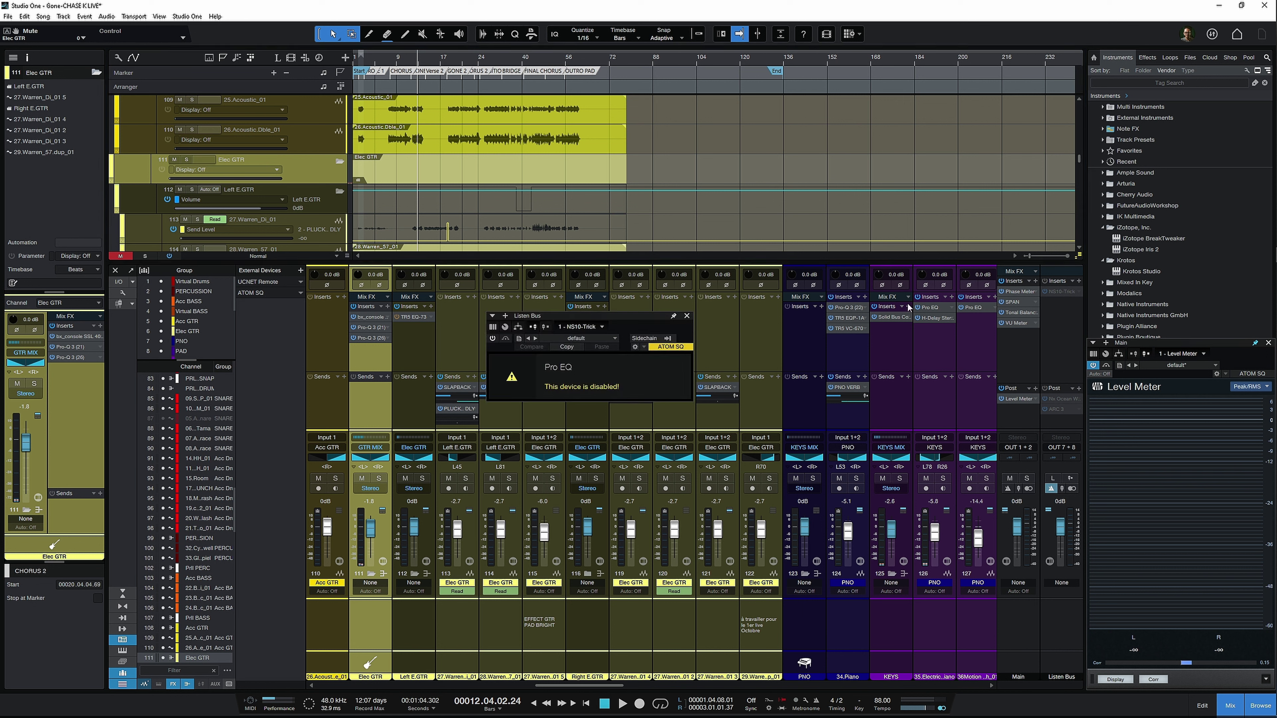
pyautogui.click(1079, 293)
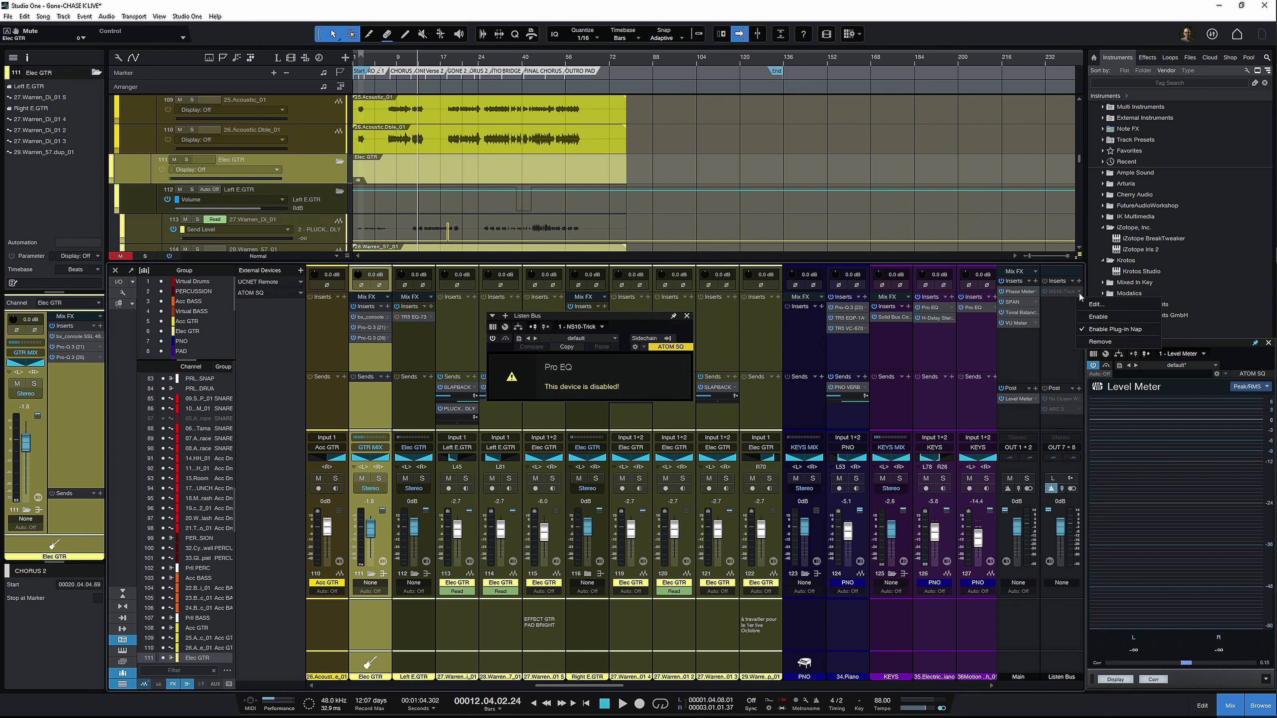
pyautogui.click(1107, 317)
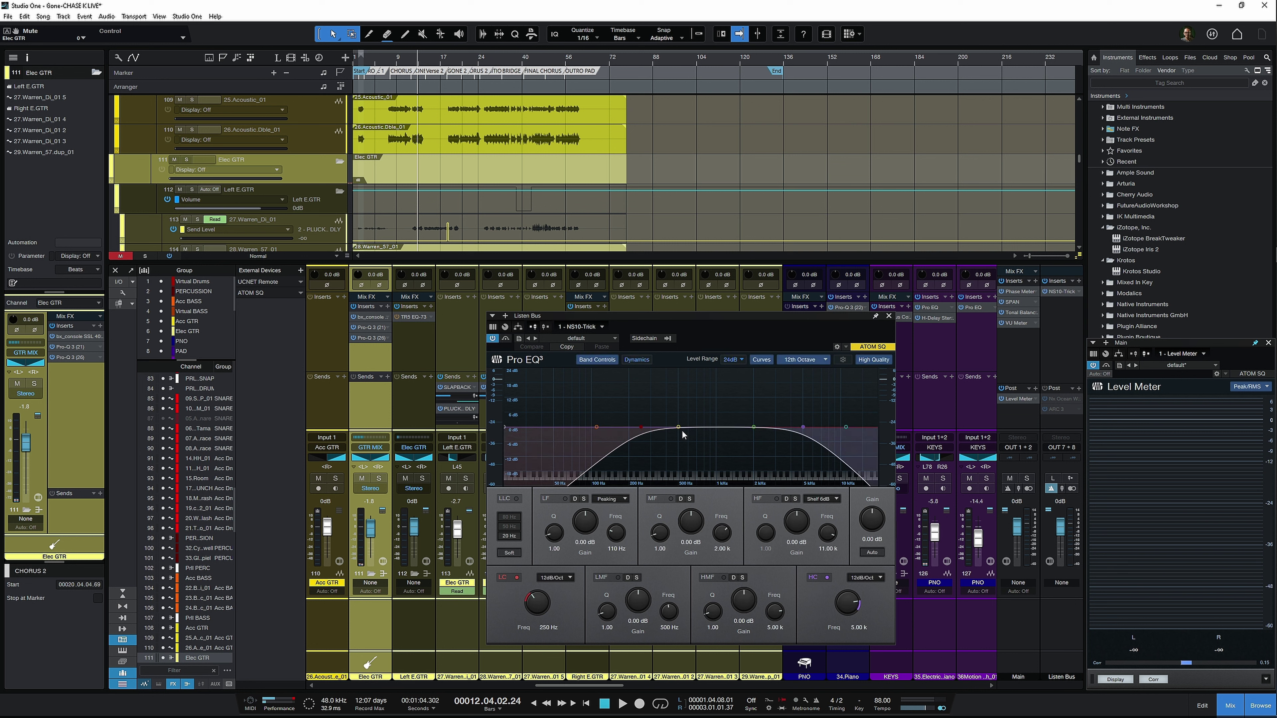
pyautogui.click(516, 577)
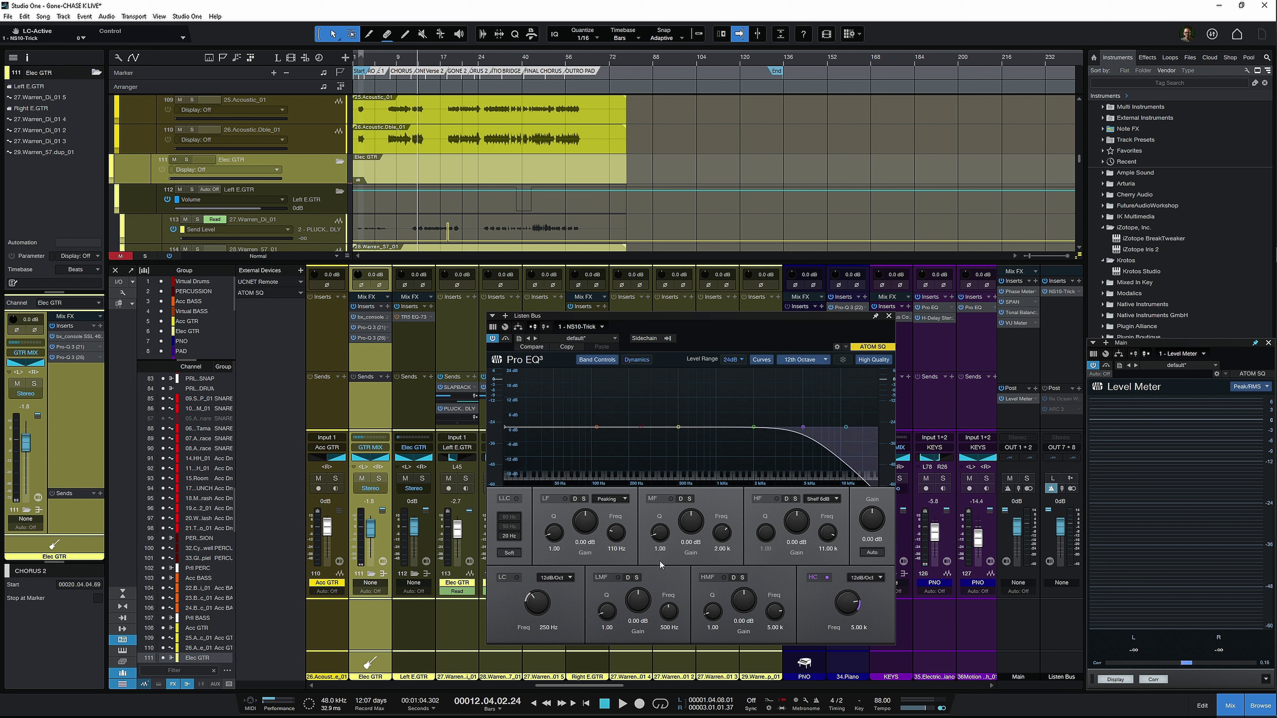
pyautogui.click(827, 578)
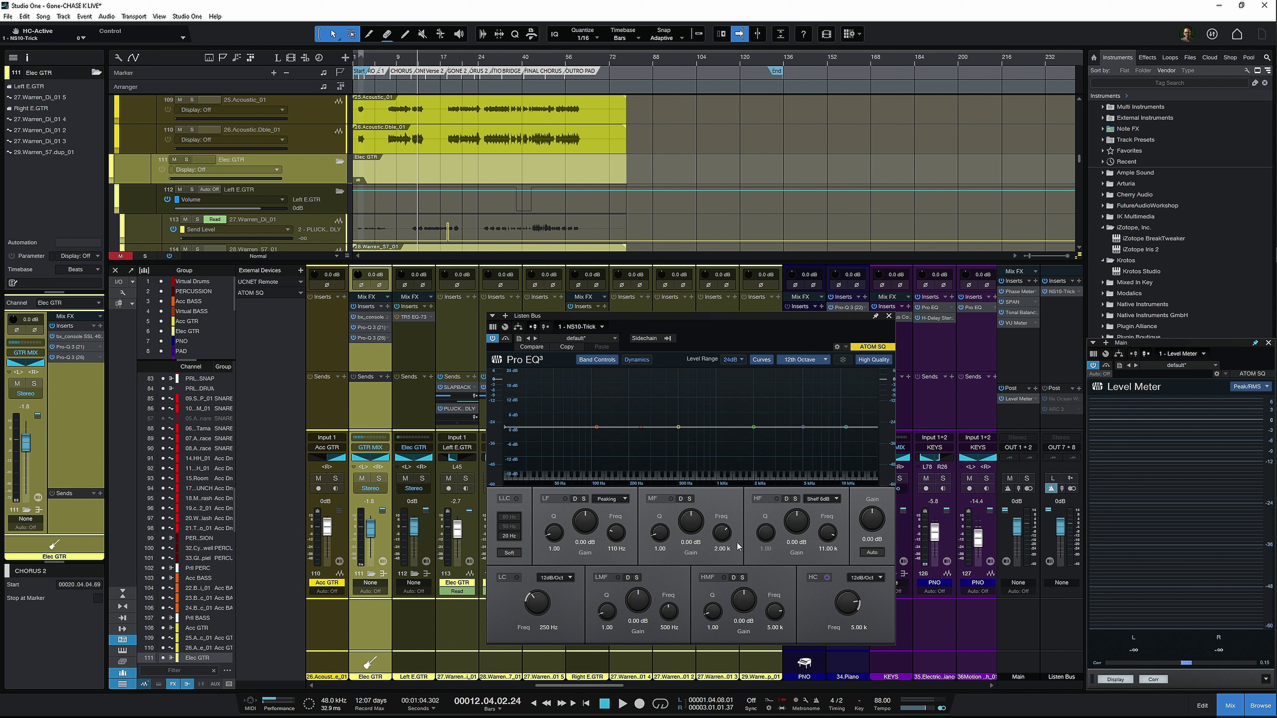
# Step: Solo the LF band of the Listen Bus Pro EQ at about 205 Hz, Q about 2.29, and audition the mix through it
pyautogui.click(583, 499)
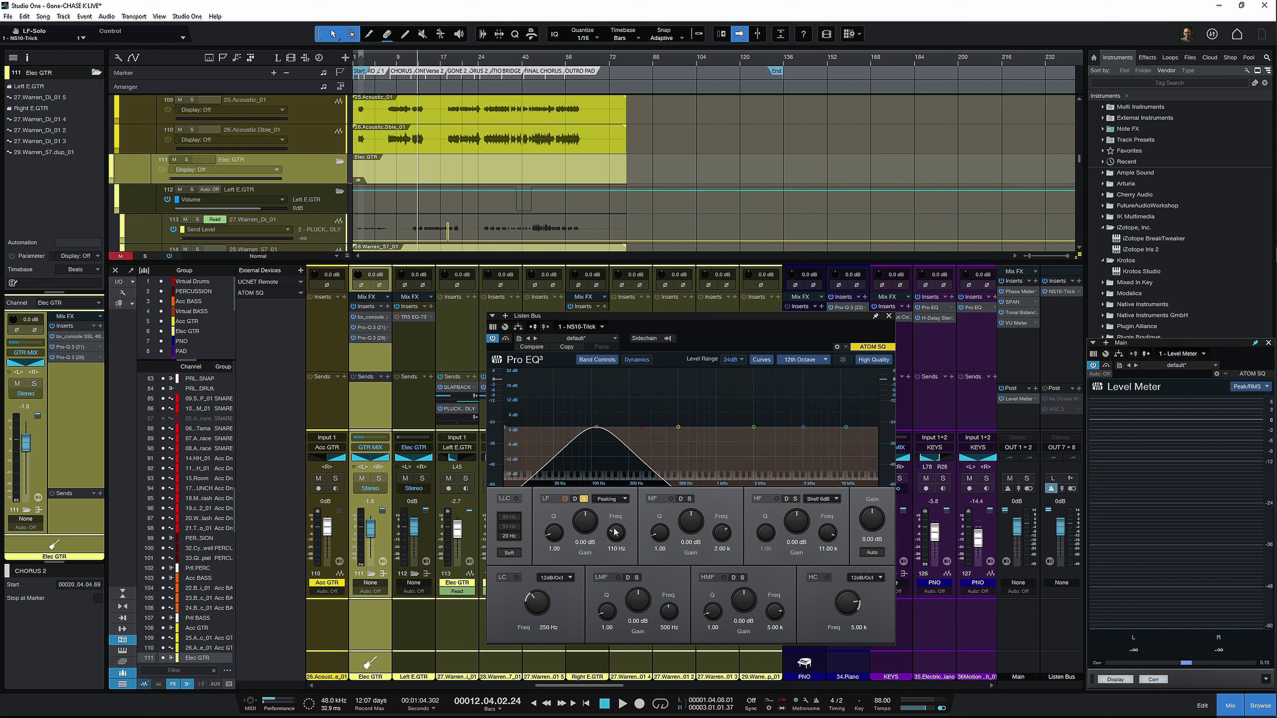
pyautogui.moveTo(615, 532); pyautogui.dragTo(553, 530)
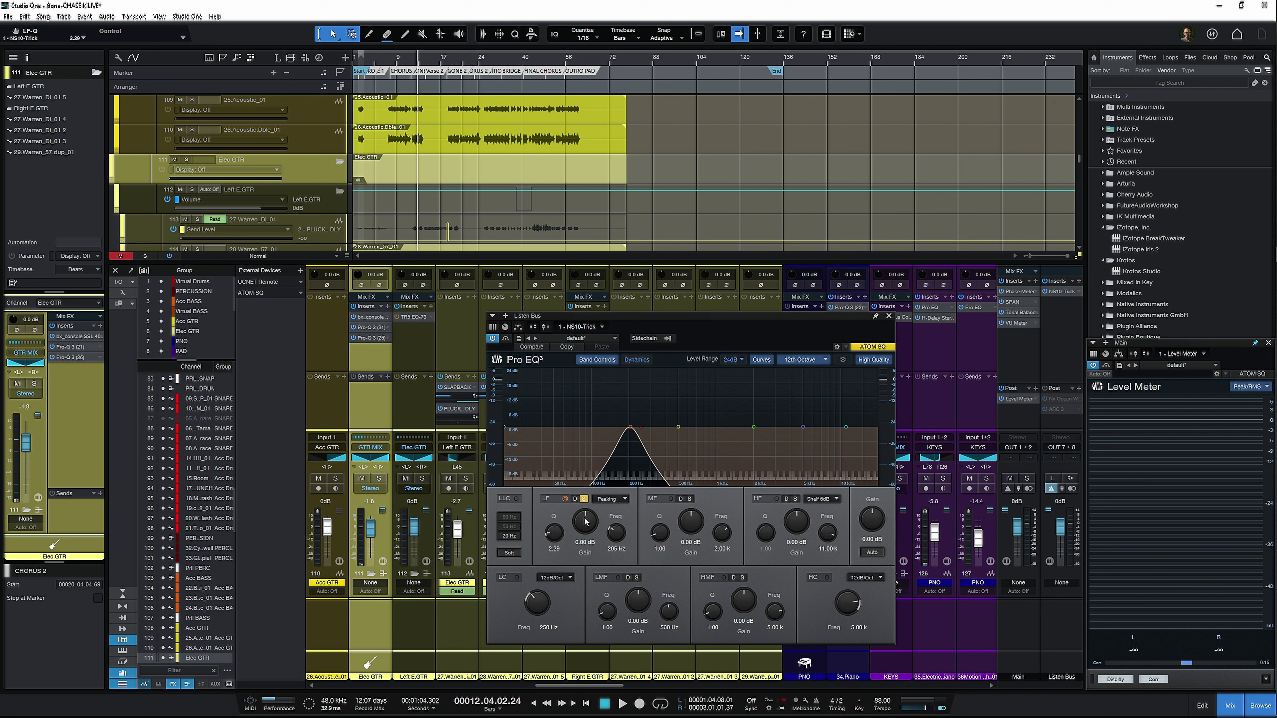
pyautogui.press('space')
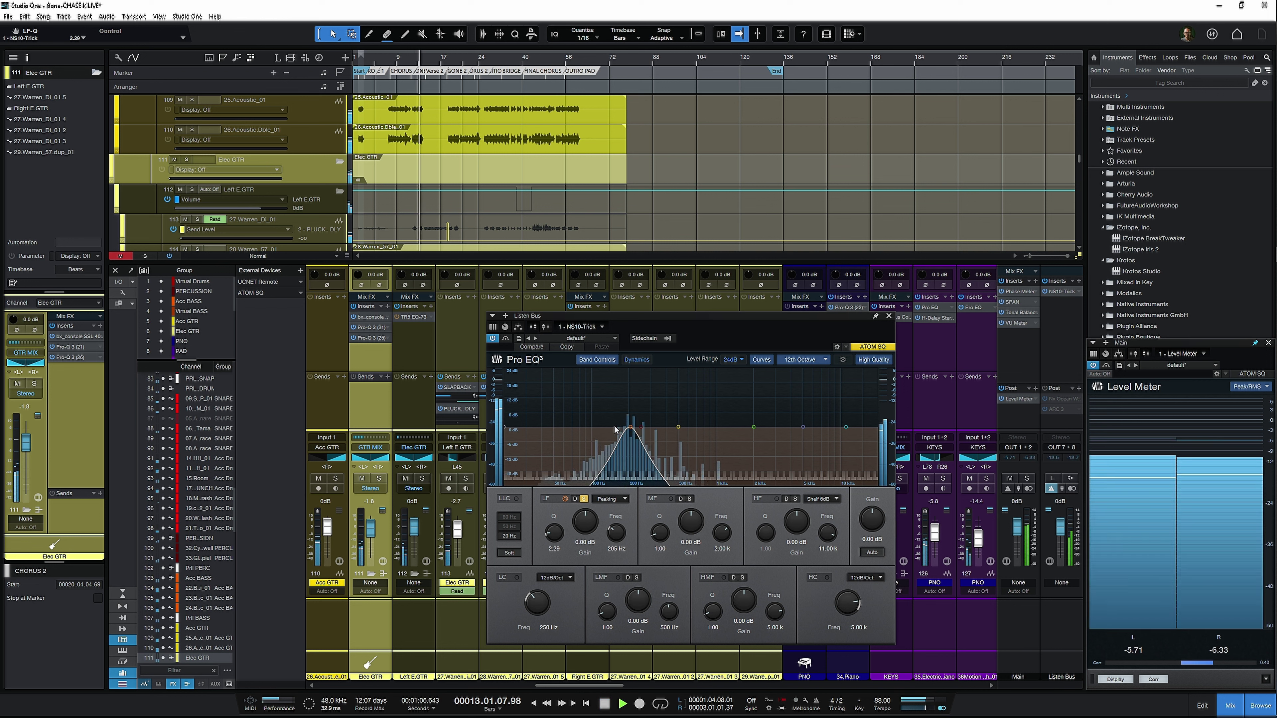
pyautogui.press('space')
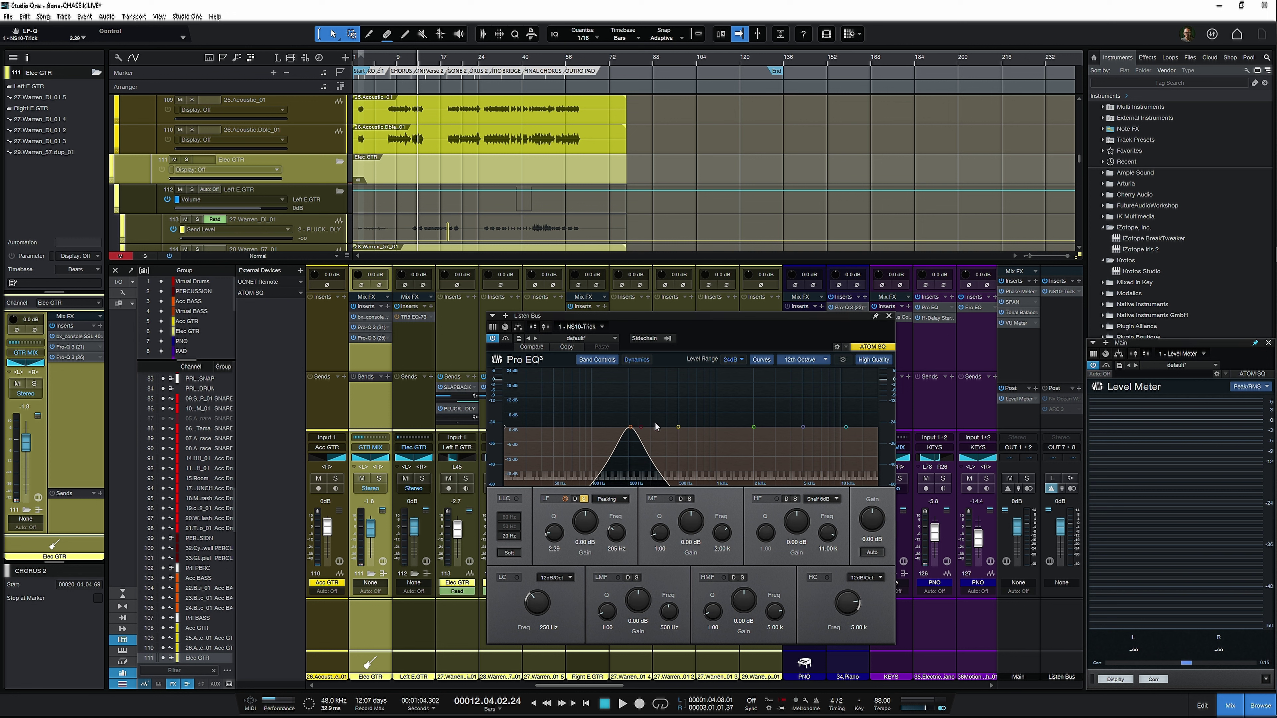
# Step: Sweep the soloed LF band down to about 140 Hz during playback, stop, and disable NS10-Trick on the Listen Bus
pyautogui.press('space')
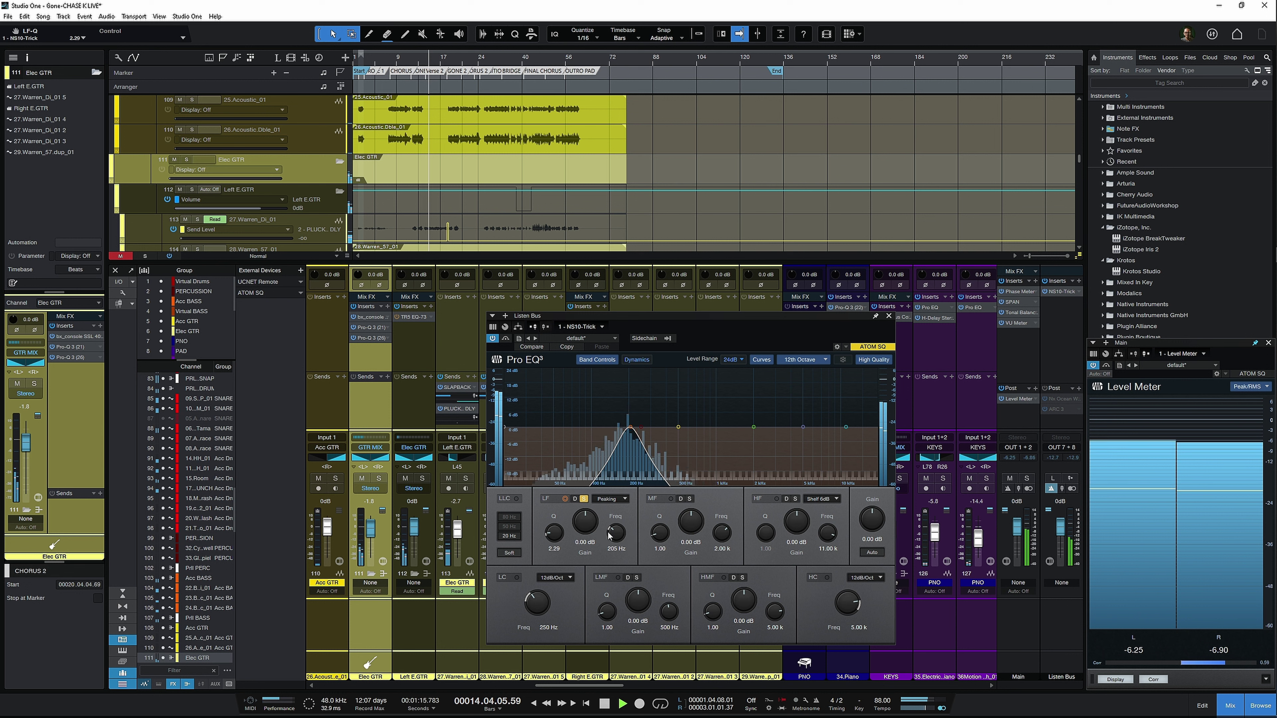
pyautogui.moveTo(613, 531); pyautogui.dragTo(612, 538)
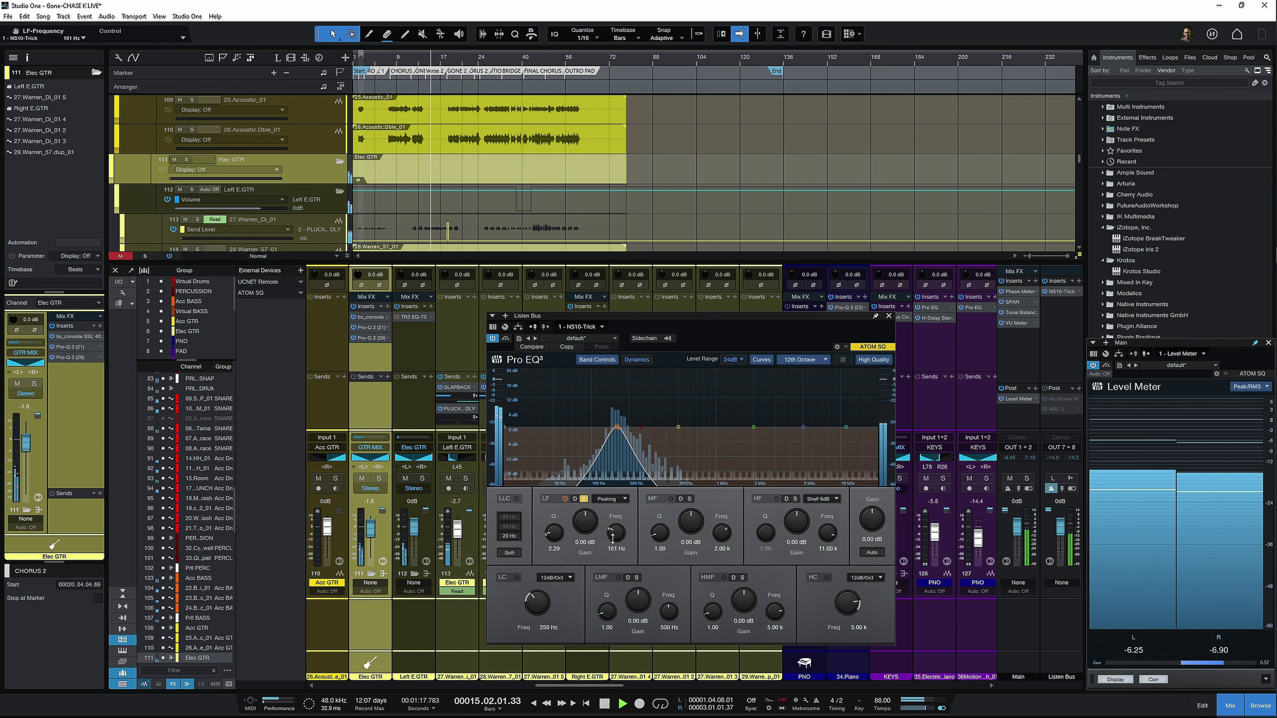
pyautogui.moveTo(617, 539); pyautogui.dragTo(618, 540)
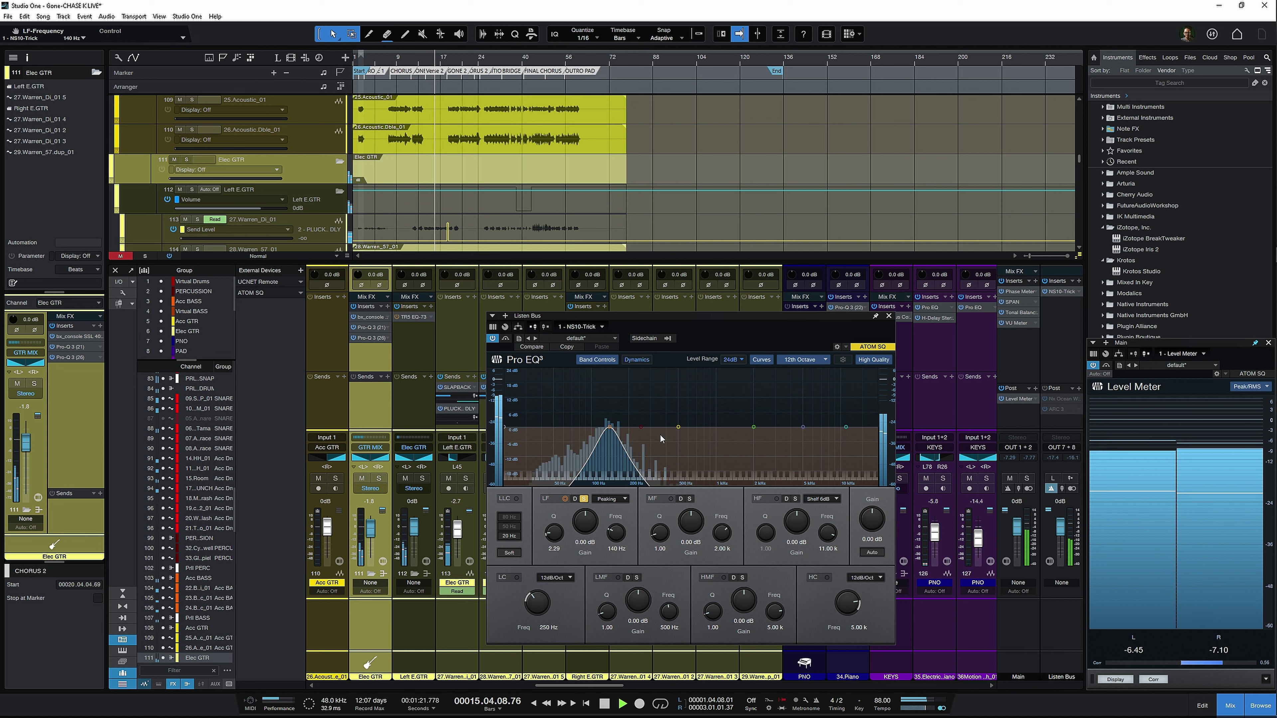
pyautogui.press('space')
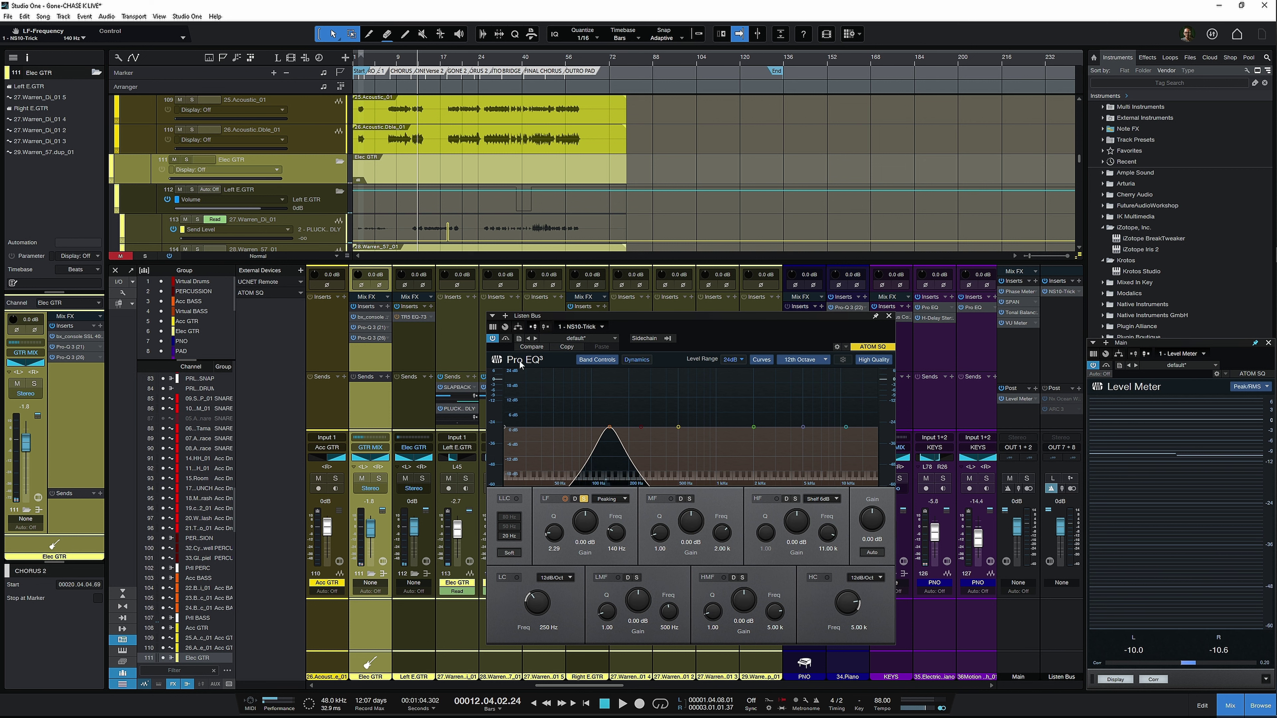
pyautogui.click(1077, 293)
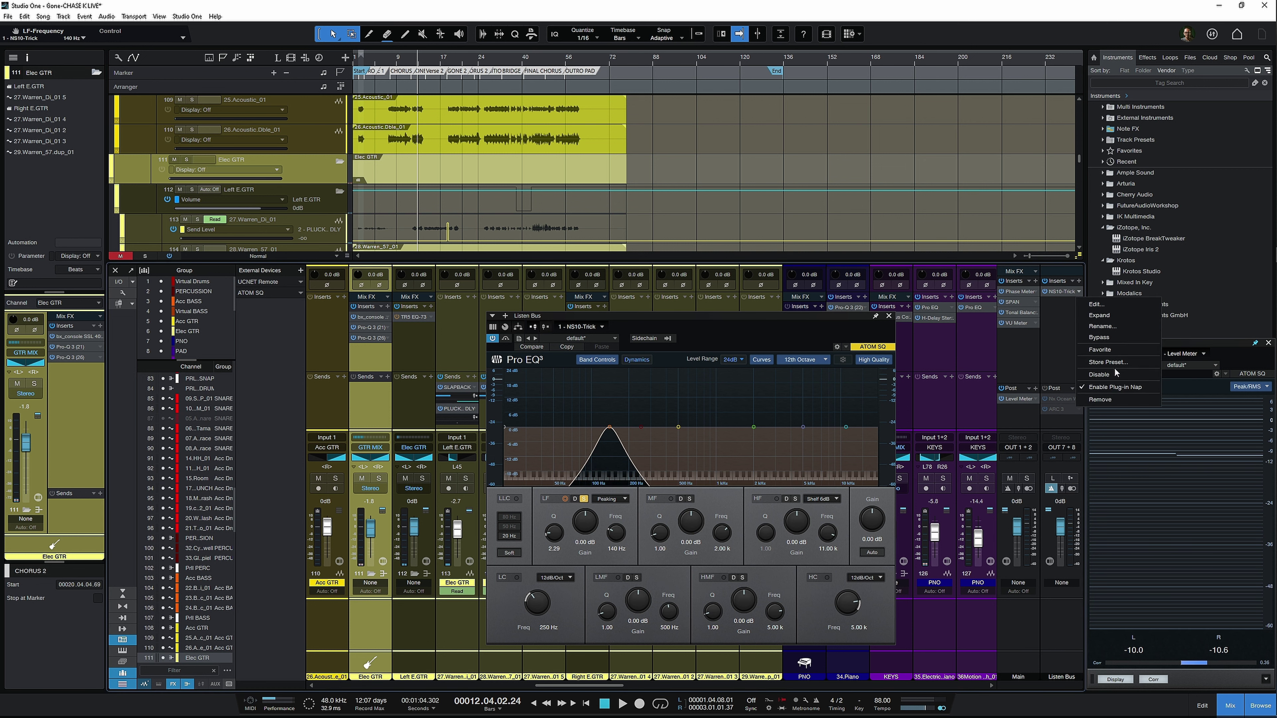
pyautogui.click(1112, 375)
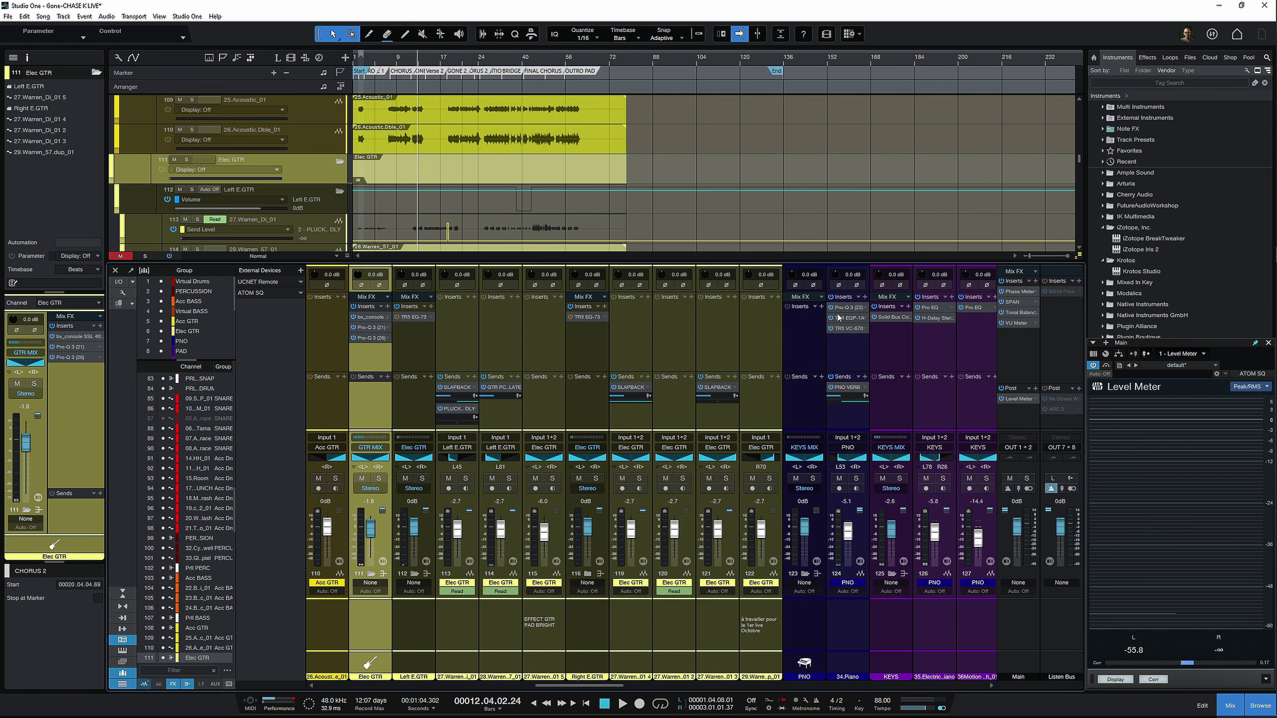
# Step: Open Acc GTR's Pro-Q 3, pull up band 2 as a boost and adjust its width while the mix plays
pyautogui.moveTo(610, 688); pyautogui.dragTo(586, 692)
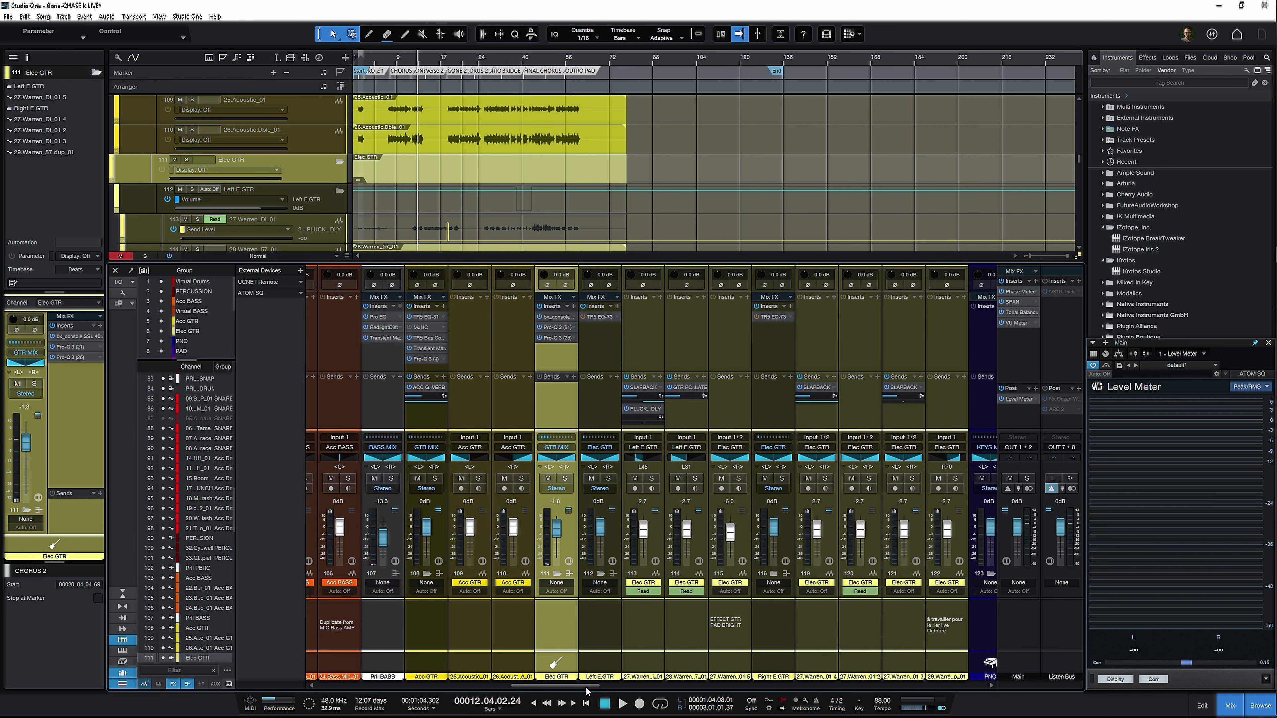
pyautogui.click(422, 362)
pyautogui.moveTo(633, 276); pyautogui.dragTo(609, 211)
pyautogui.press('space')
pyautogui.scroll(4, 613, 235)
# Step: Reset the gain of Acc GTR's band 2, give it a dynamic range of about -2.9 dB, replay the mix and close the equalizer
pyautogui.keyDown('ctrl'); pyautogui.click(607, 388); pyautogui.keyUp('ctrl')
pyautogui.moveTo(607, 387); pyautogui.dragTo(607, 400)
pyautogui.press('space')
pyautogui.press('space')
pyautogui.click(883, 137)
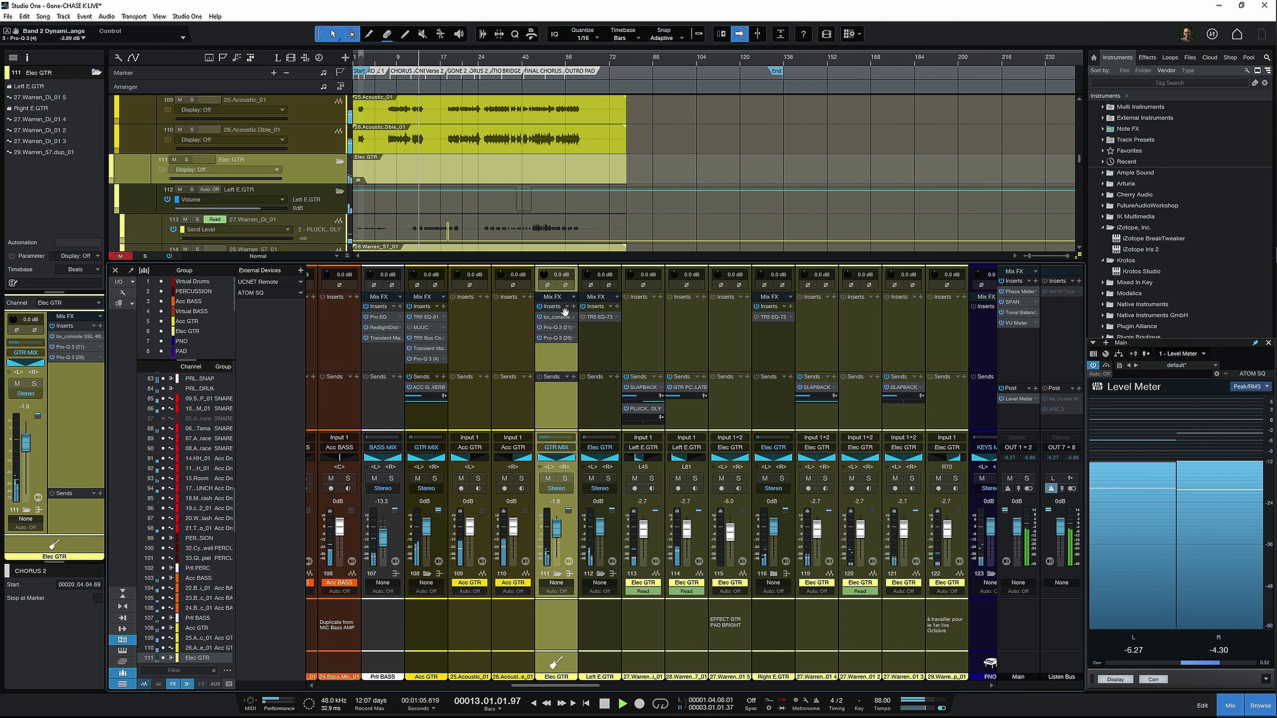
# Step: Open Elec GTR's Pro-Q 3 and reshape band 2 at 274 Hz to about -0.54 dB gain with a Q of about 1.93
pyautogui.click(552, 336)
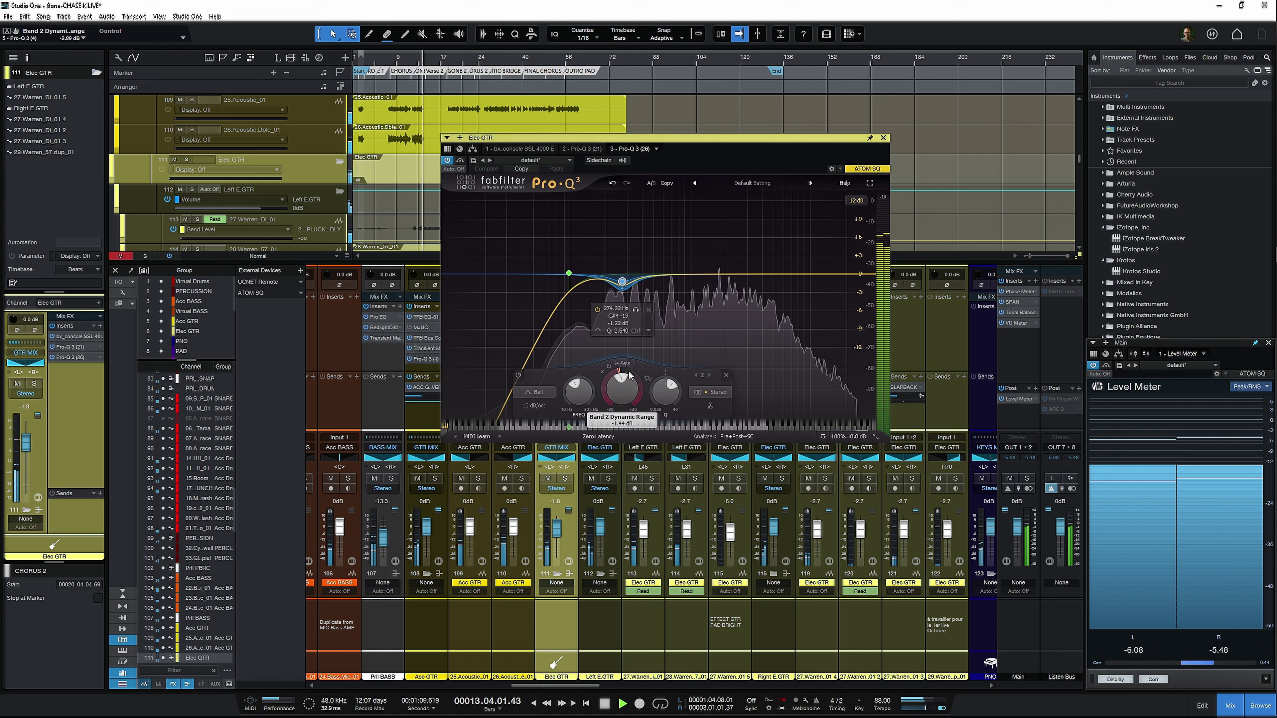
pyautogui.moveTo(661, 393); pyautogui.dragTo(632, 354)
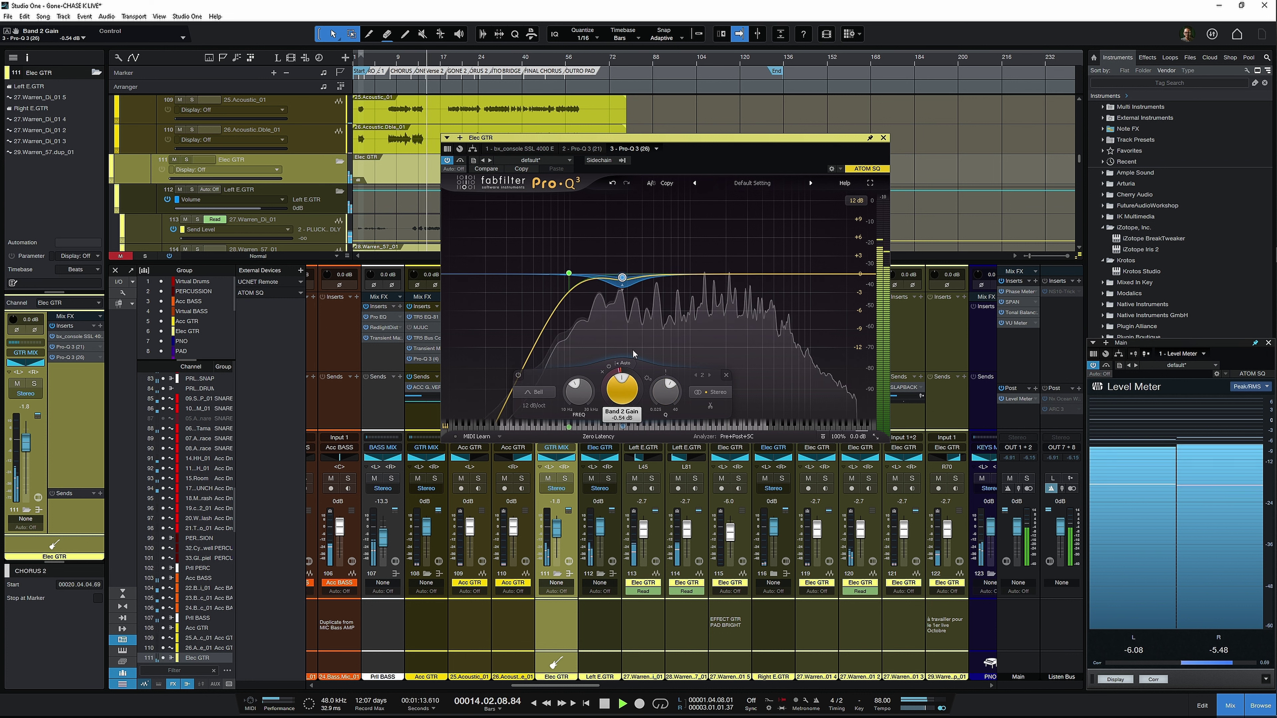
# Step: Solo Elec GTR, compare band 2 bypassed and enabled during playback, stop, close the equalizer and unsolo the bus
pyautogui.press('s')
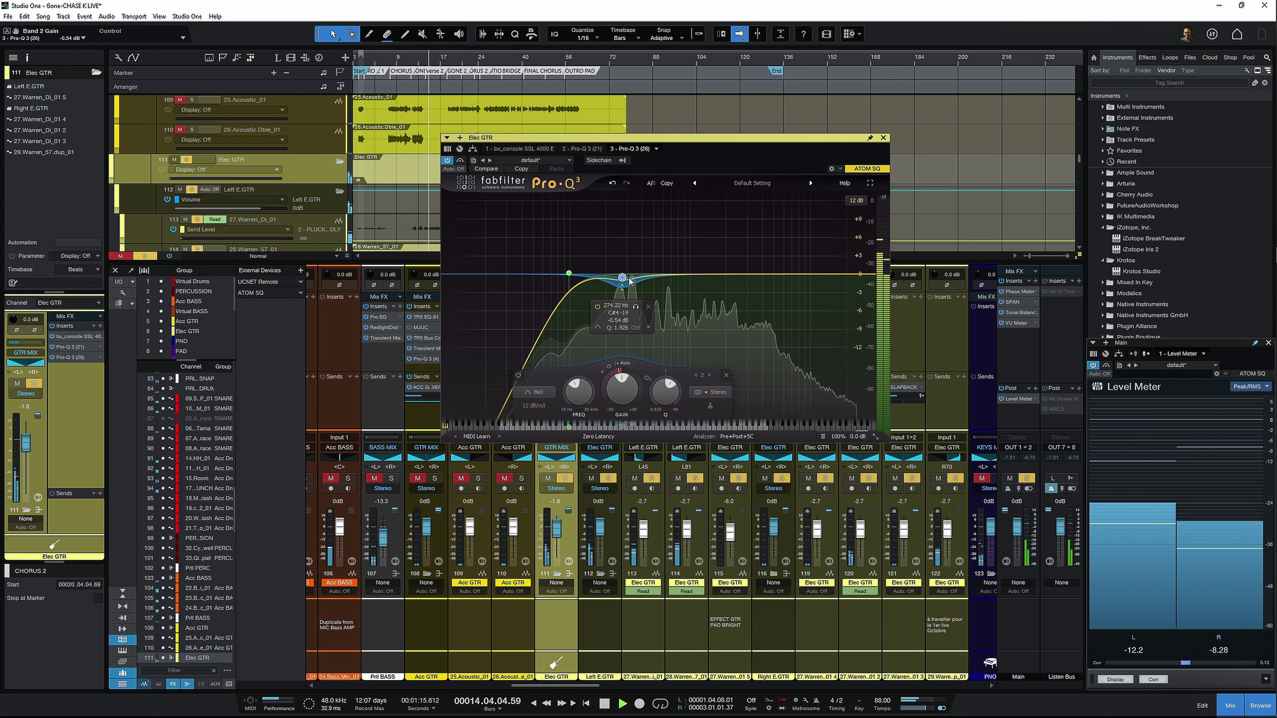
pyautogui.click(518, 375)
pyautogui.click(519, 375)
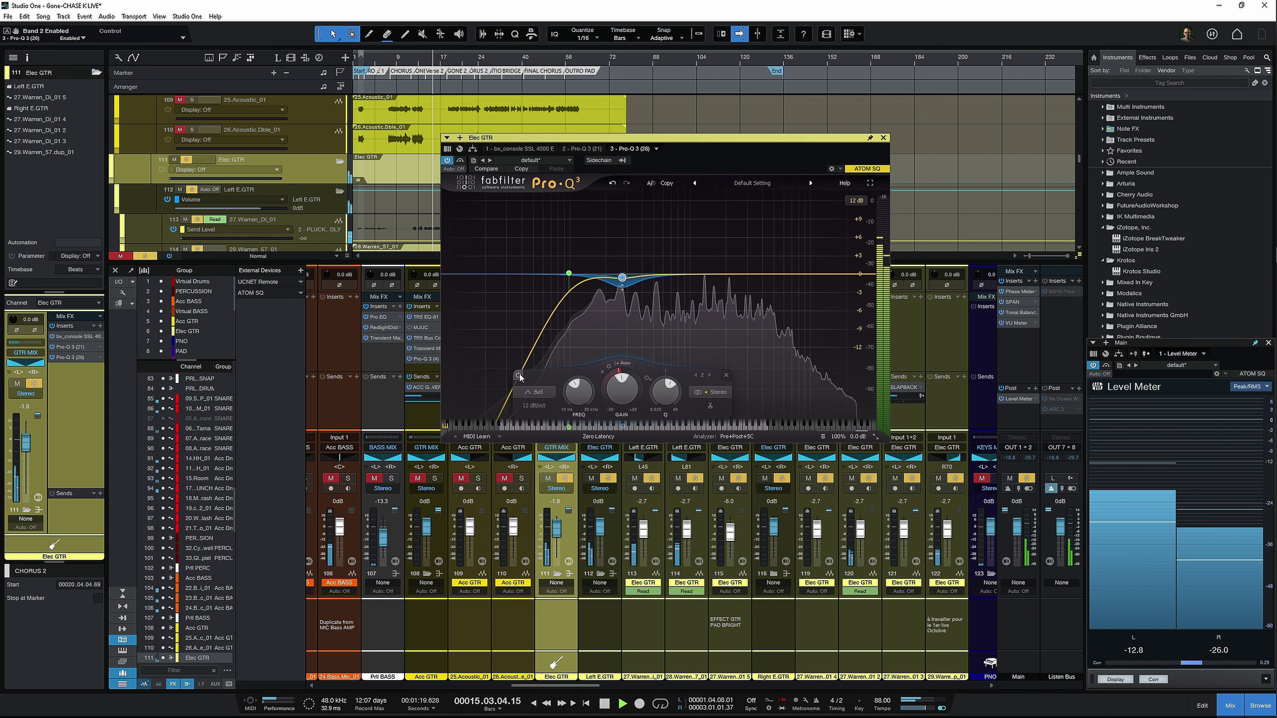
pyautogui.press('space')
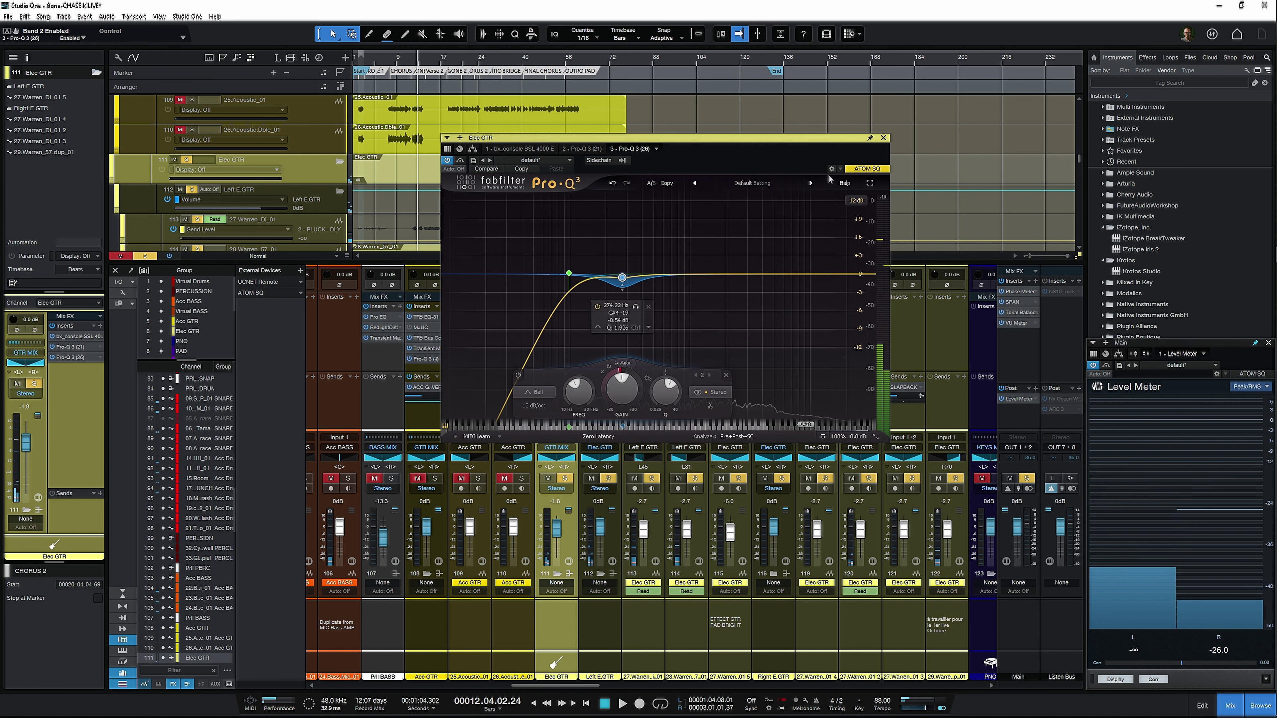
pyautogui.click(882, 137)
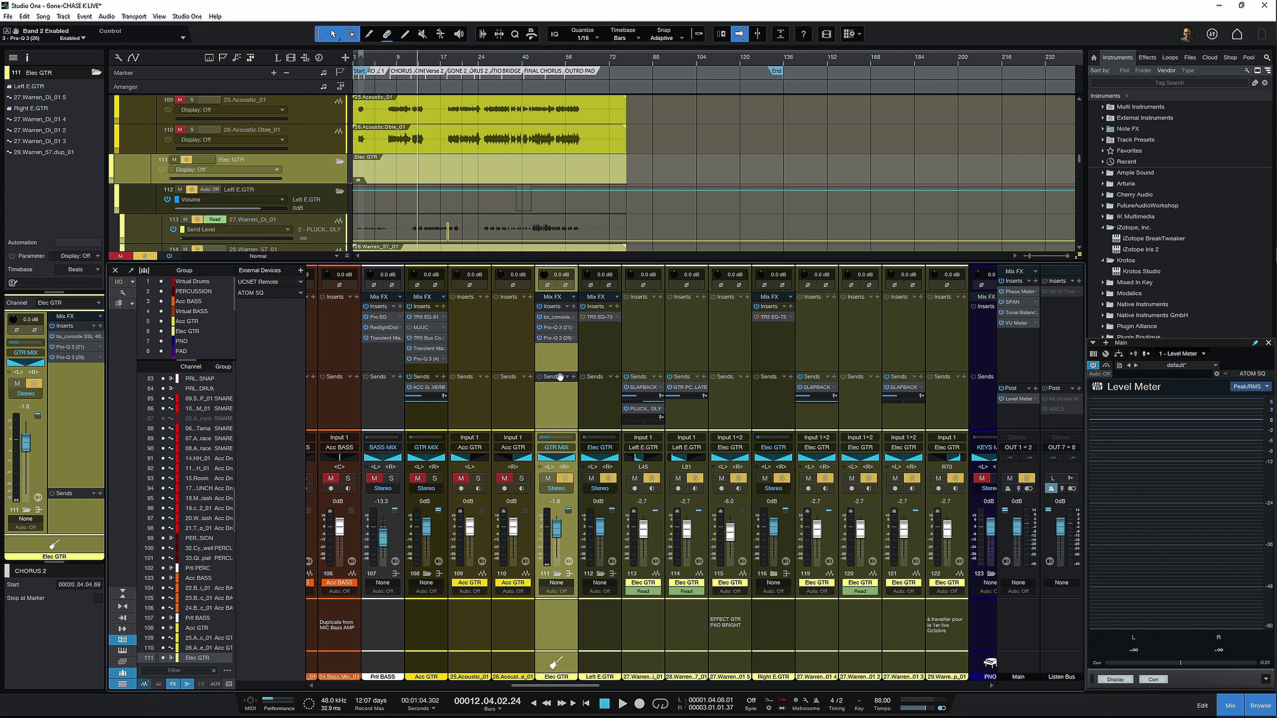
pyautogui.press('s')
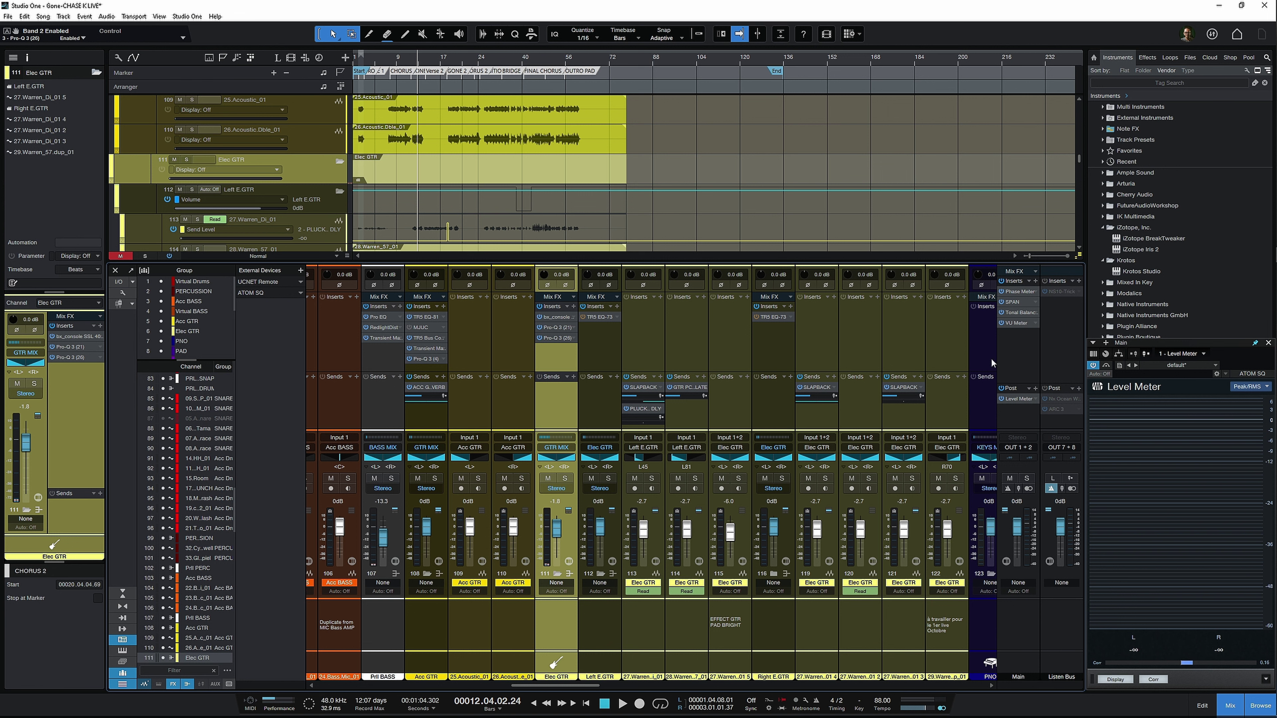
# Step: During playback, lower band 2's frequency slightly in Acc BASS's Pro-Q 3, move its low cut to about 55 Hz and close the equalizer
pyautogui.moveTo(584, 687); pyautogui.dragTo(525, 687)
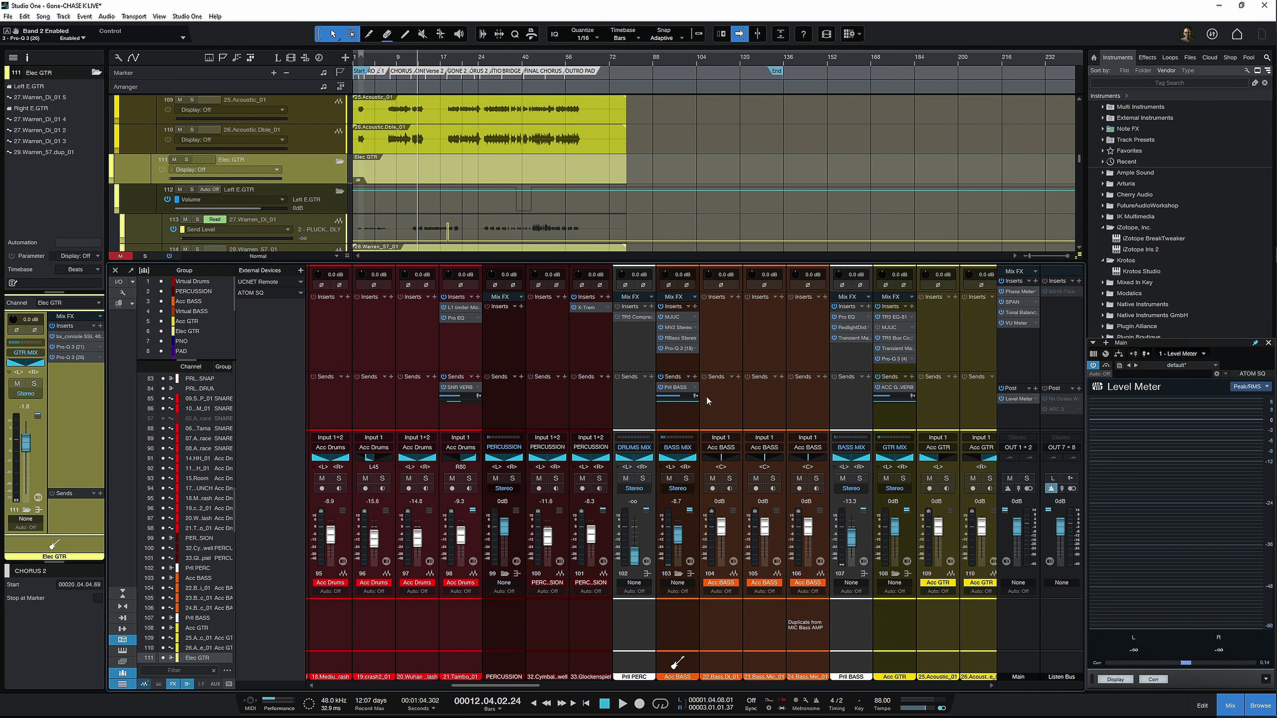
pyautogui.press('space')
pyautogui.click(677, 348)
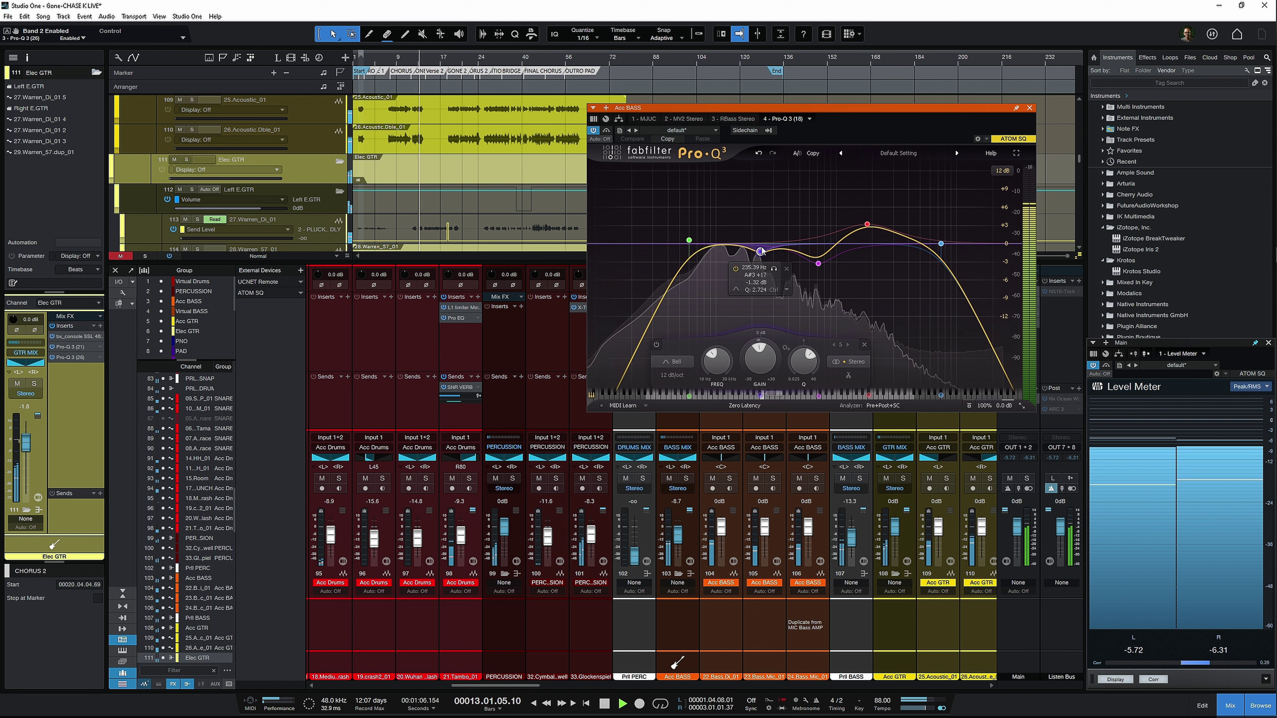
pyautogui.moveTo(760, 250); pyautogui.dragTo(690, 257)
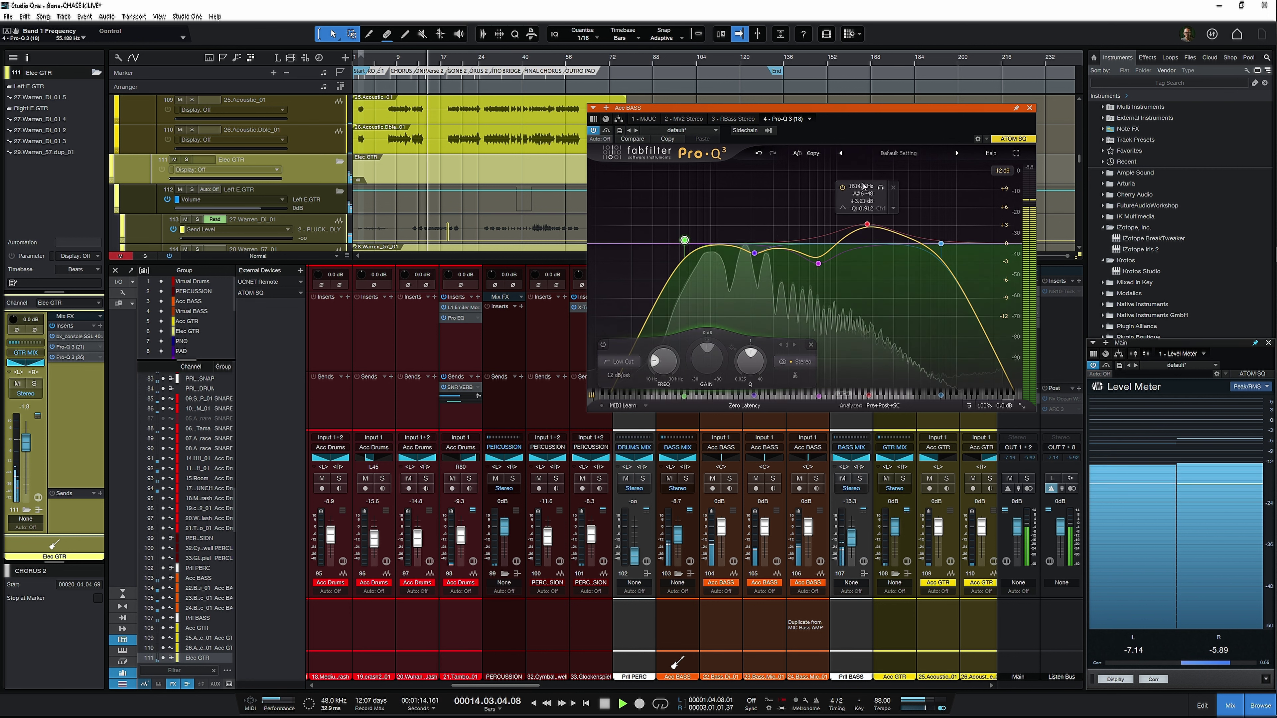
pyautogui.click(1028, 108)
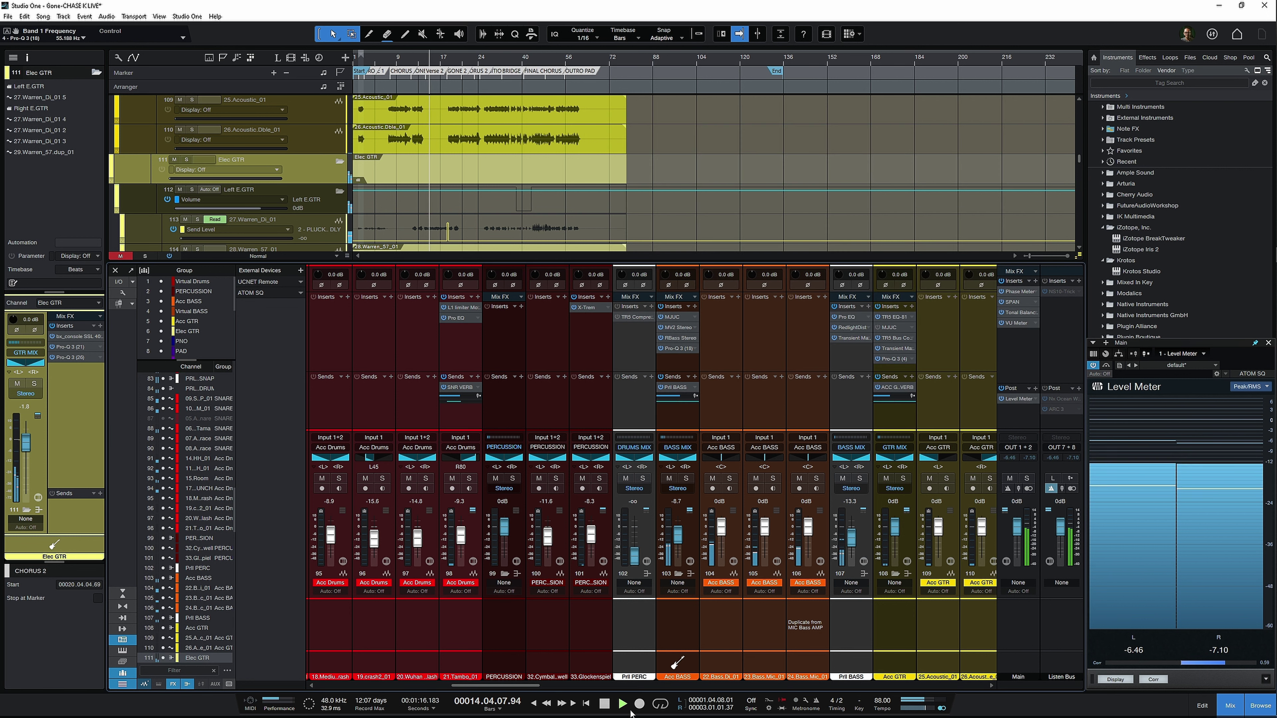
# Step: Set the low band of the SNARES bus's TR5 EQ-81 to about 3.2, close the equalizer and stop playback
pyautogui.moveTo(503, 691); pyautogui.dragTo(387, 687)
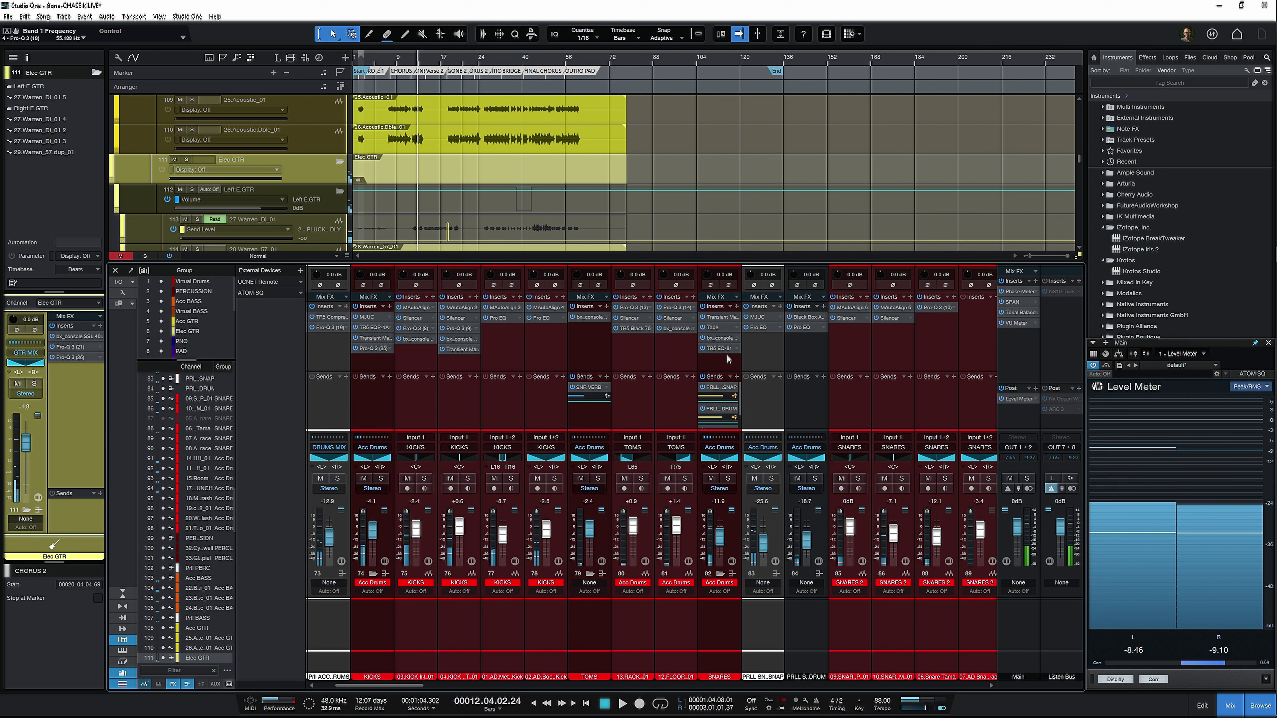
pyautogui.click(720, 348)
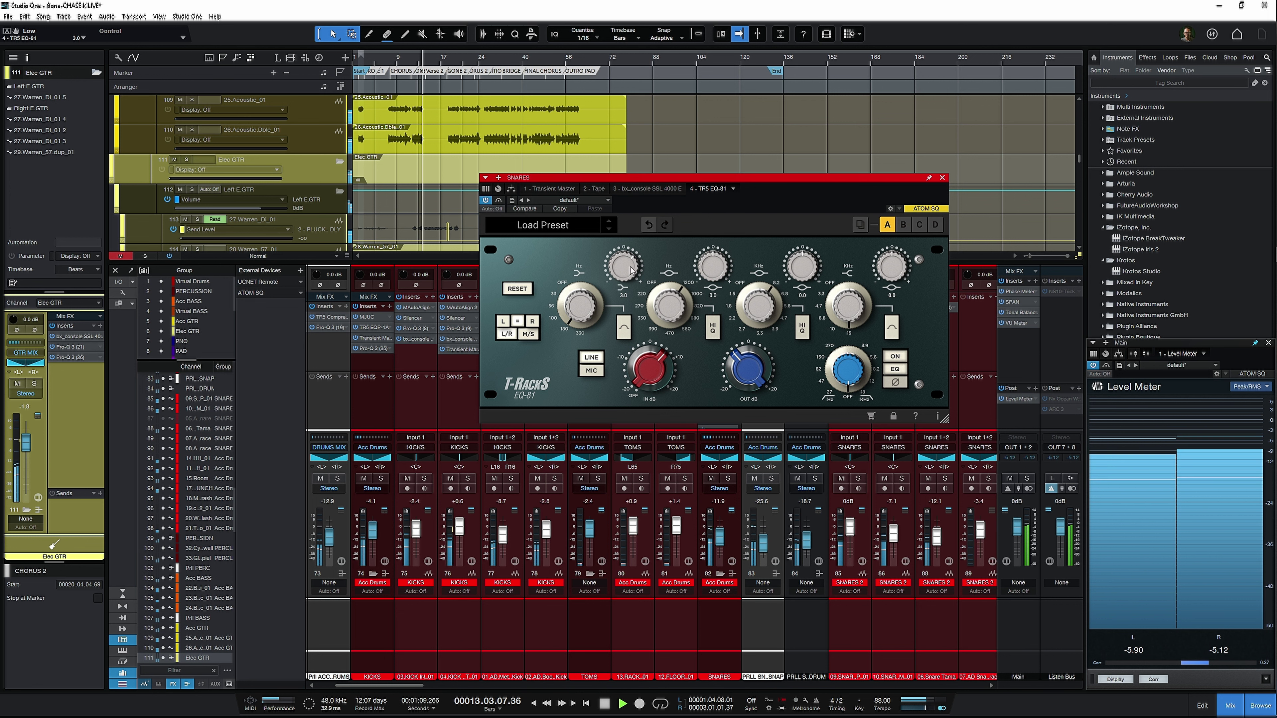
pyautogui.click(942, 177)
pyautogui.press('space')
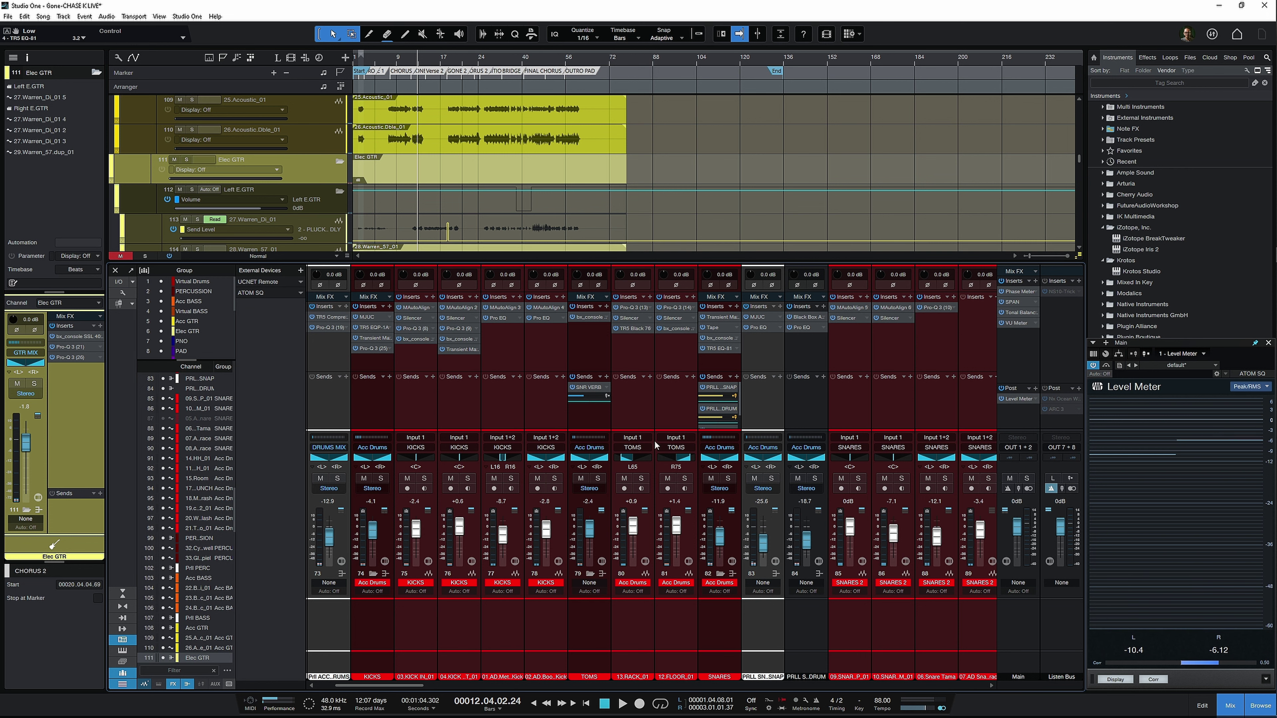
# Step: Open Tonal Balance Control 2 from the Main channel and play the 34.Piano track soloed
pyautogui.moveTo(393, 689); pyautogui.dragTo(622, 714)
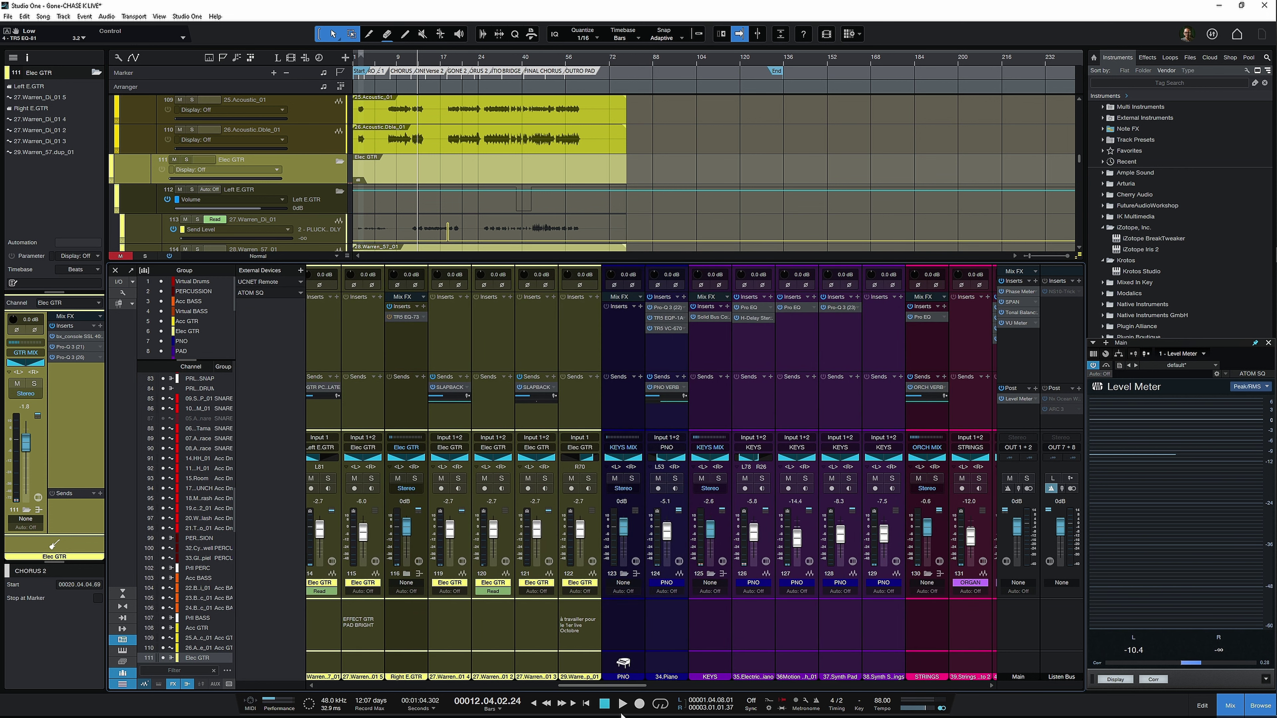
pyautogui.click(1013, 315)
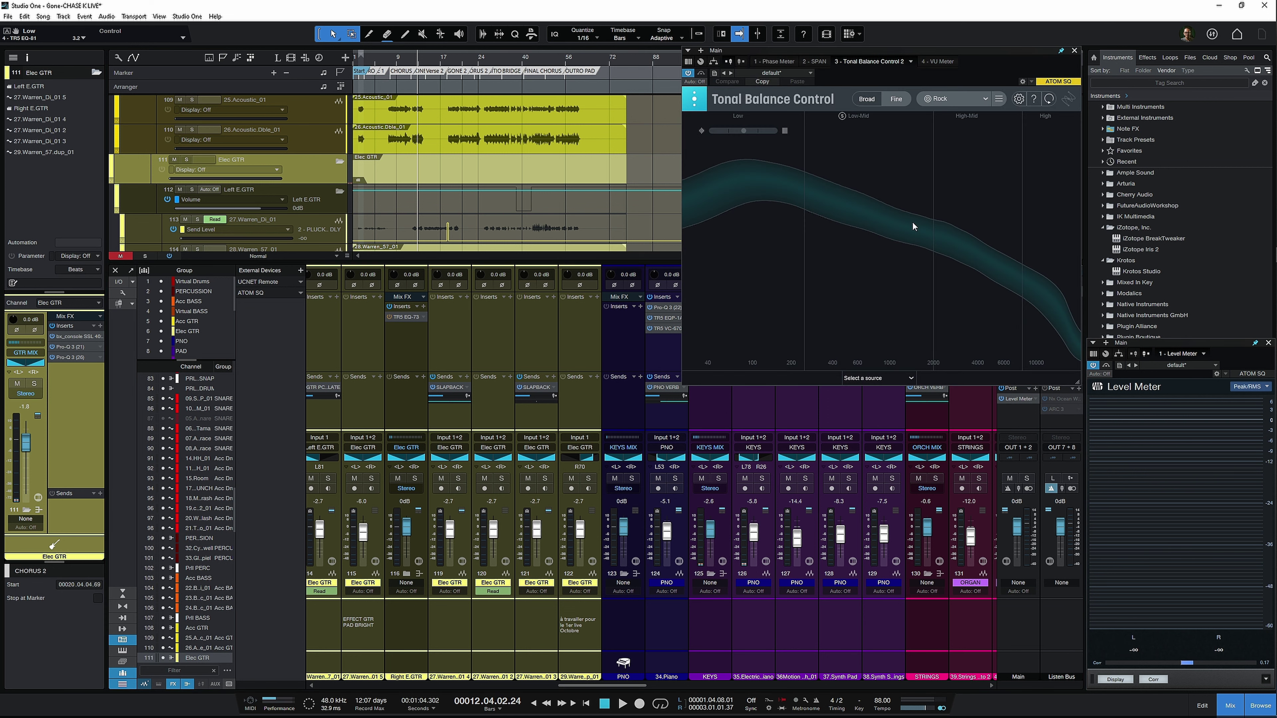
pyautogui.click(661, 350)
pyautogui.press('s')
pyautogui.press('space')
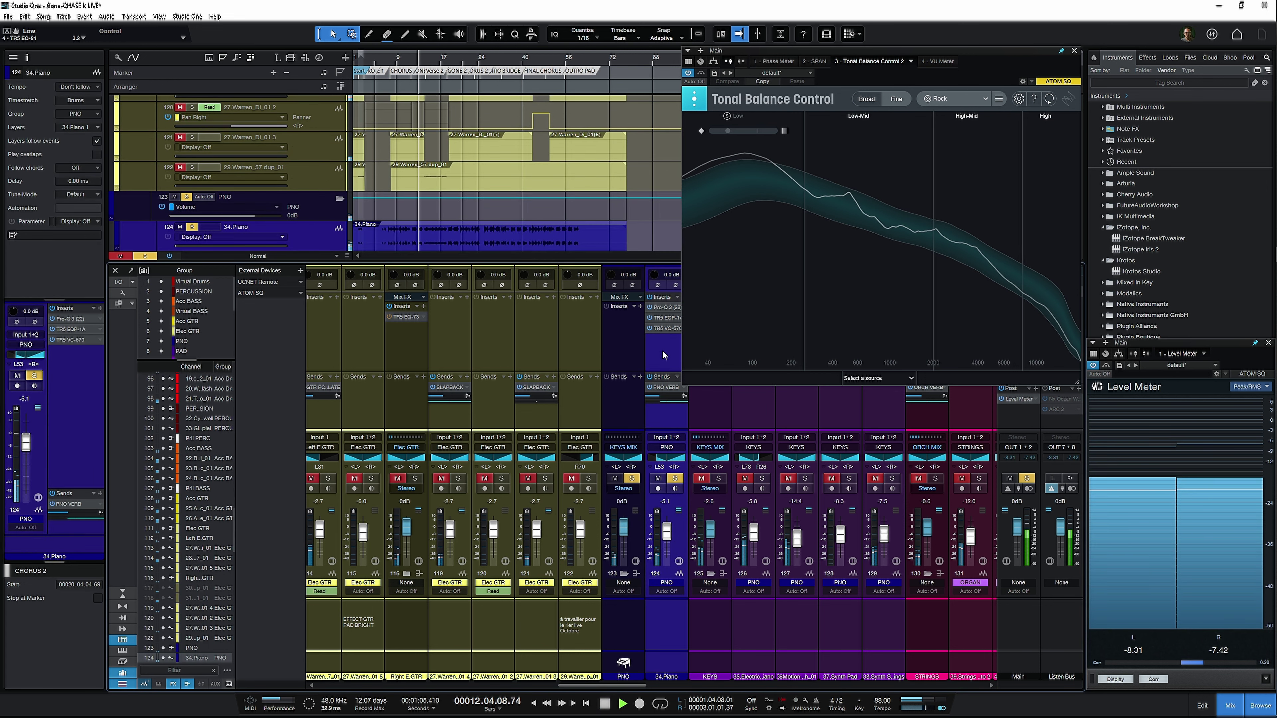
# Step: Raise the low cut in 34.Piano's Pro-Q 3 to about 116 Hz, close the equalizer and unsolo the track
pyautogui.hscroll(2, 663, 347)
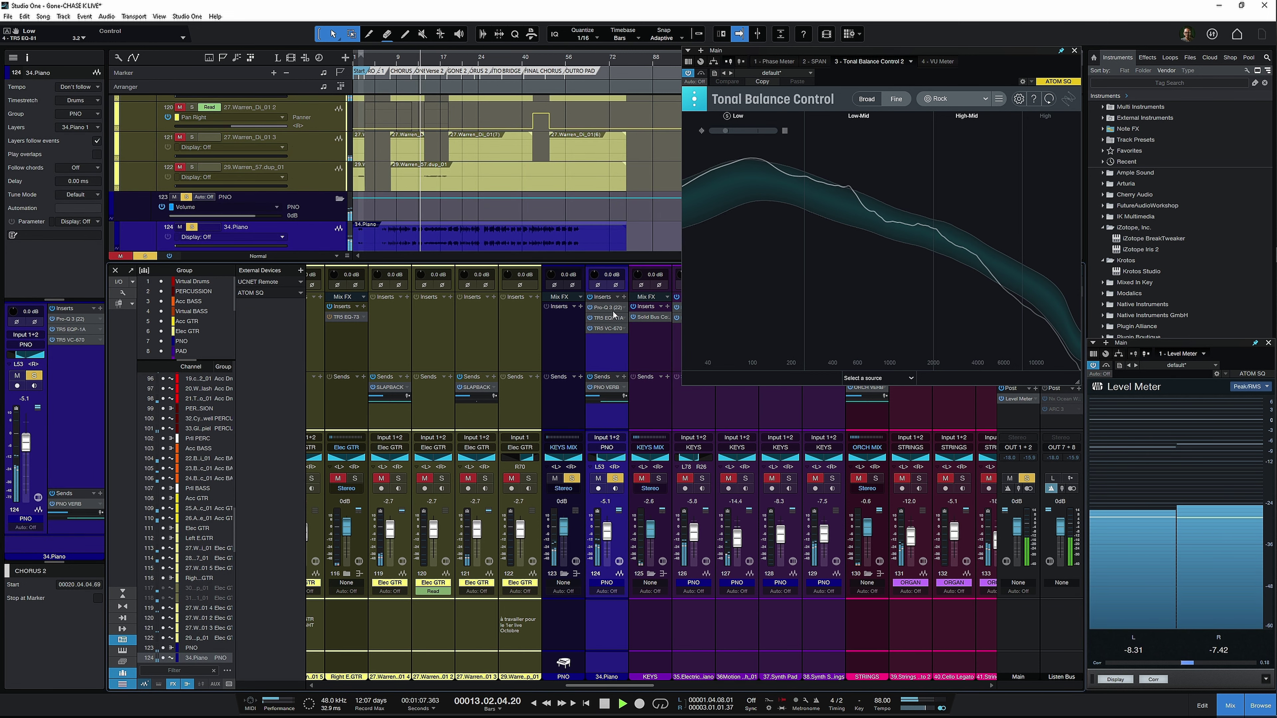
pyautogui.click(612, 311)
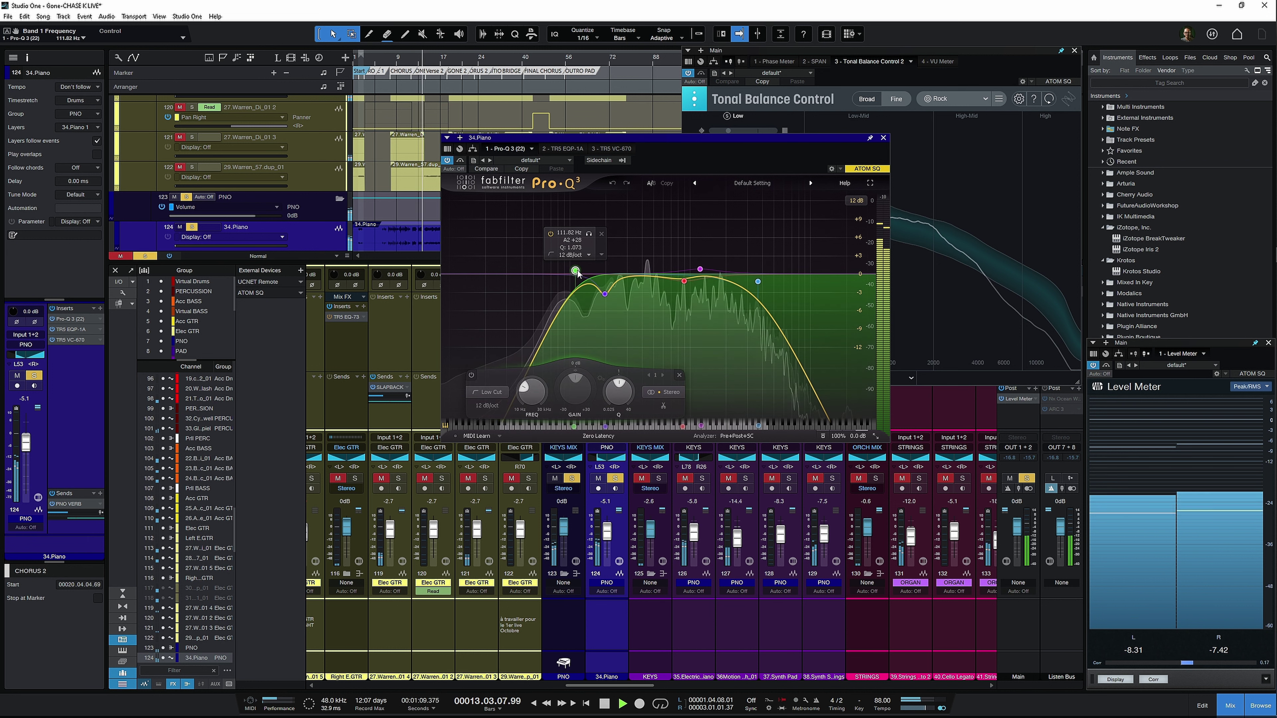
pyautogui.moveTo(576, 272); pyautogui.dragTo(579, 271)
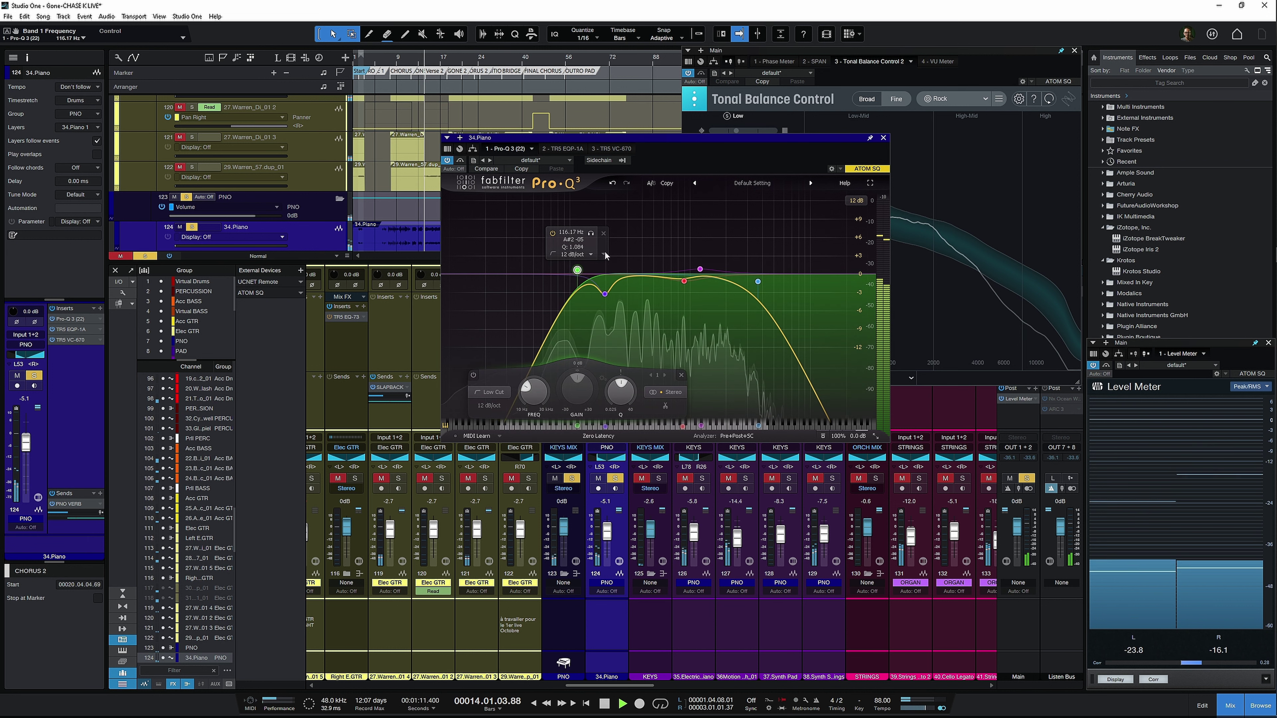
pyautogui.click(883, 138)
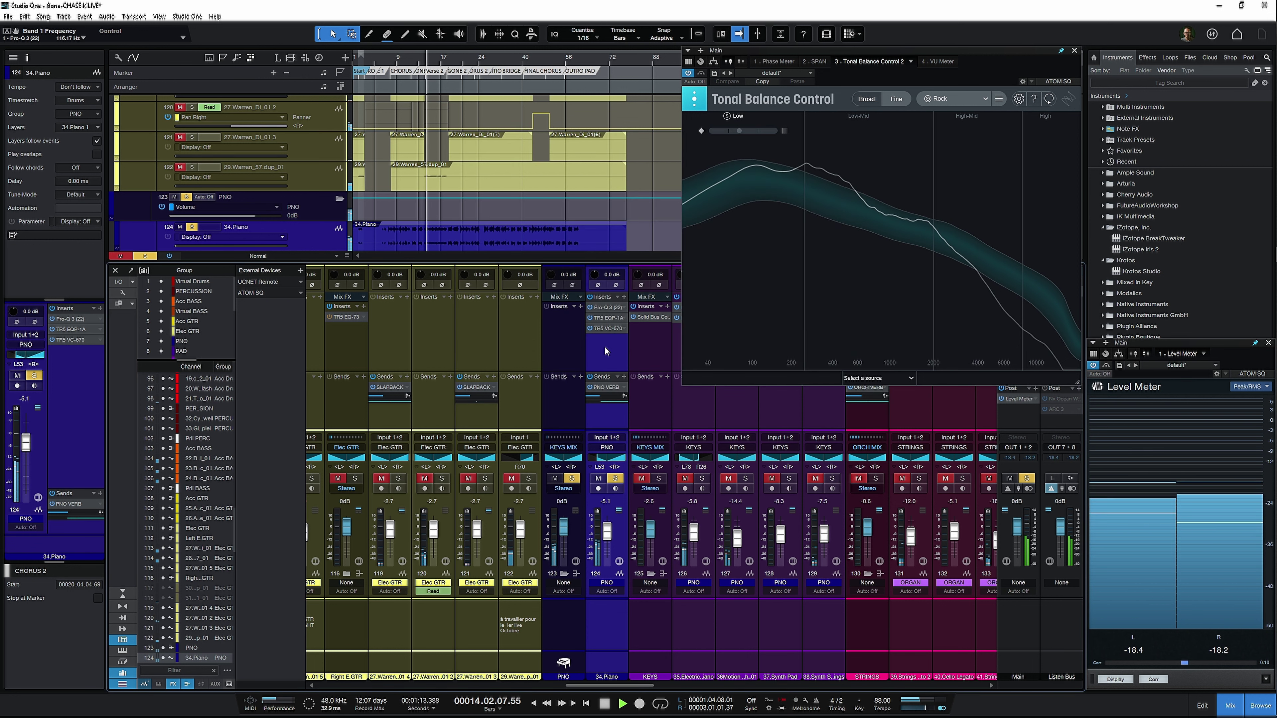
pyautogui.press('s')
# Step: Solo LEAD VX, set the low attenuation of its TR5 EQP-1A to about 2.4 dB, close the equalizer, unsolo and stop playback
pyautogui.hscroll(5, 604, 347)
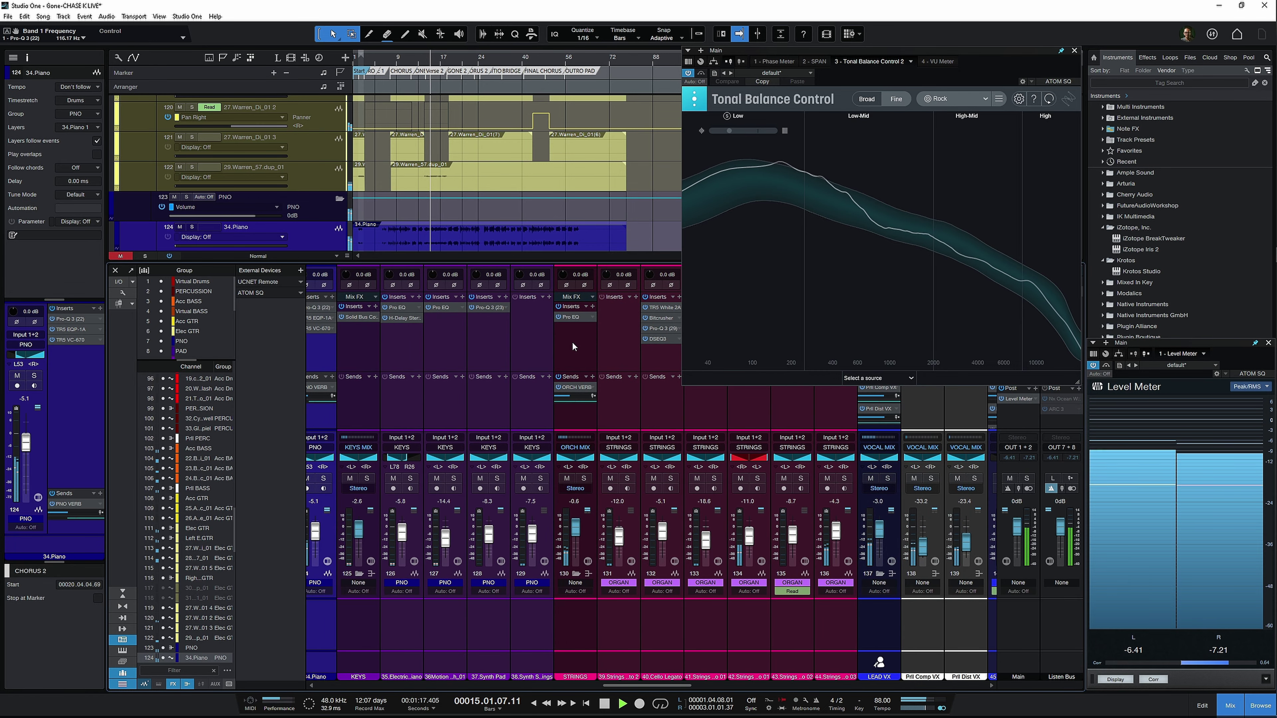
pyautogui.hscroll(5, 577, 360)
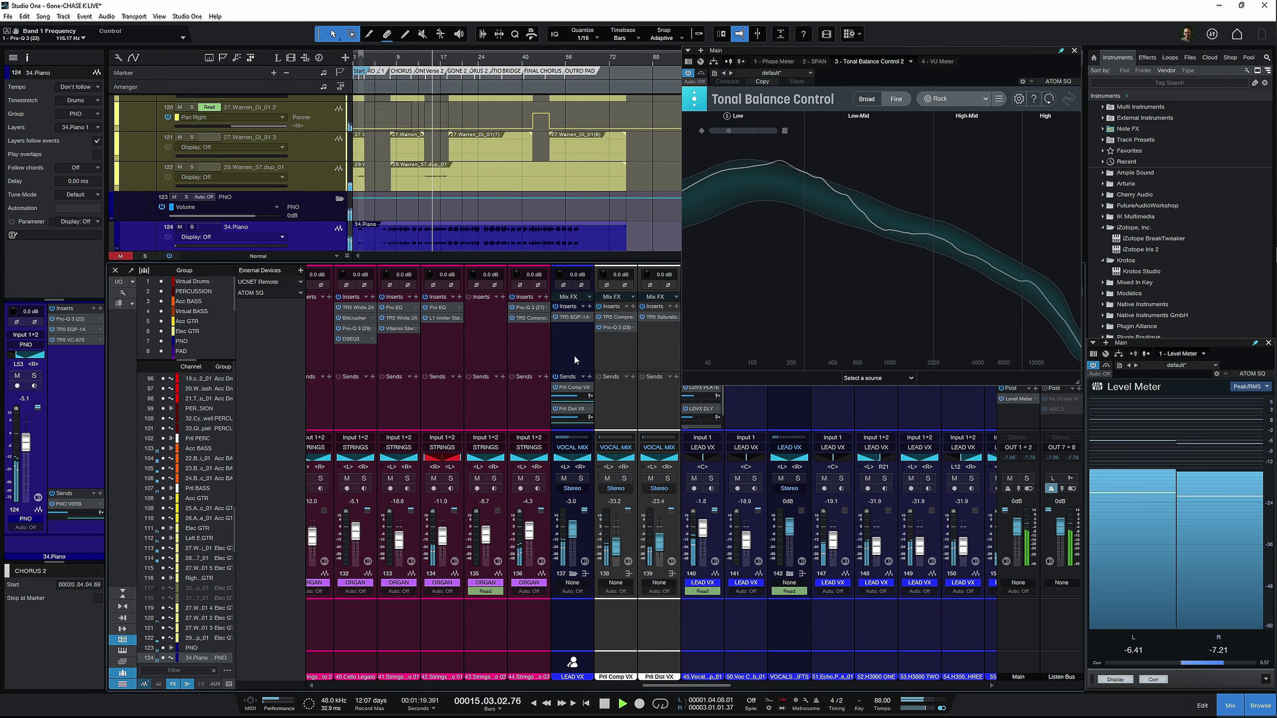
pyautogui.click(574, 356)
pyautogui.click(576, 317)
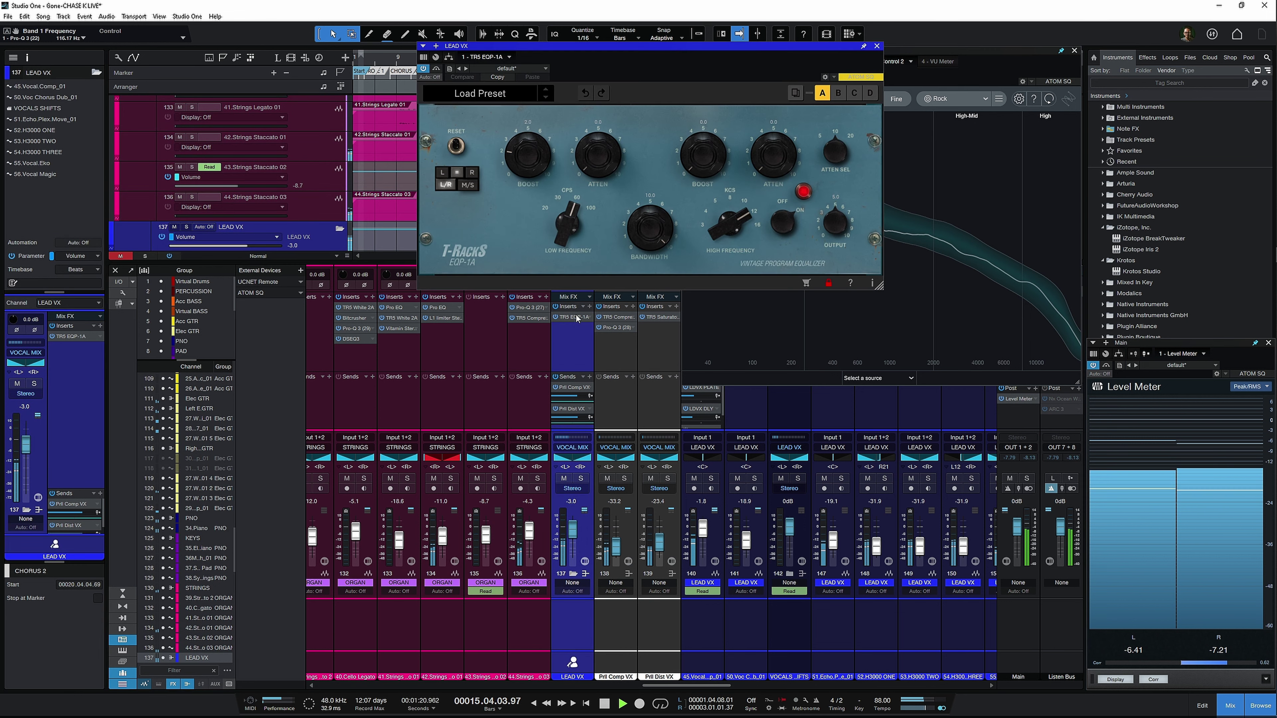
pyautogui.press('s')
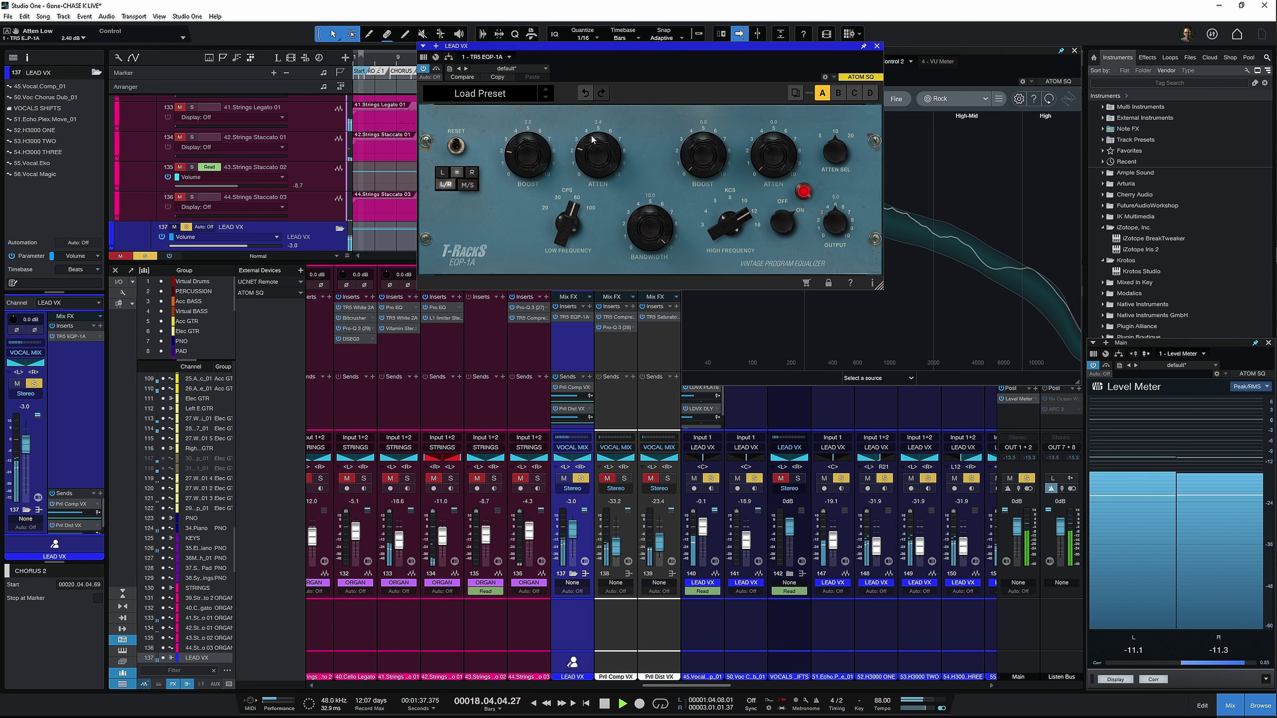
pyautogui.click(876, 45)
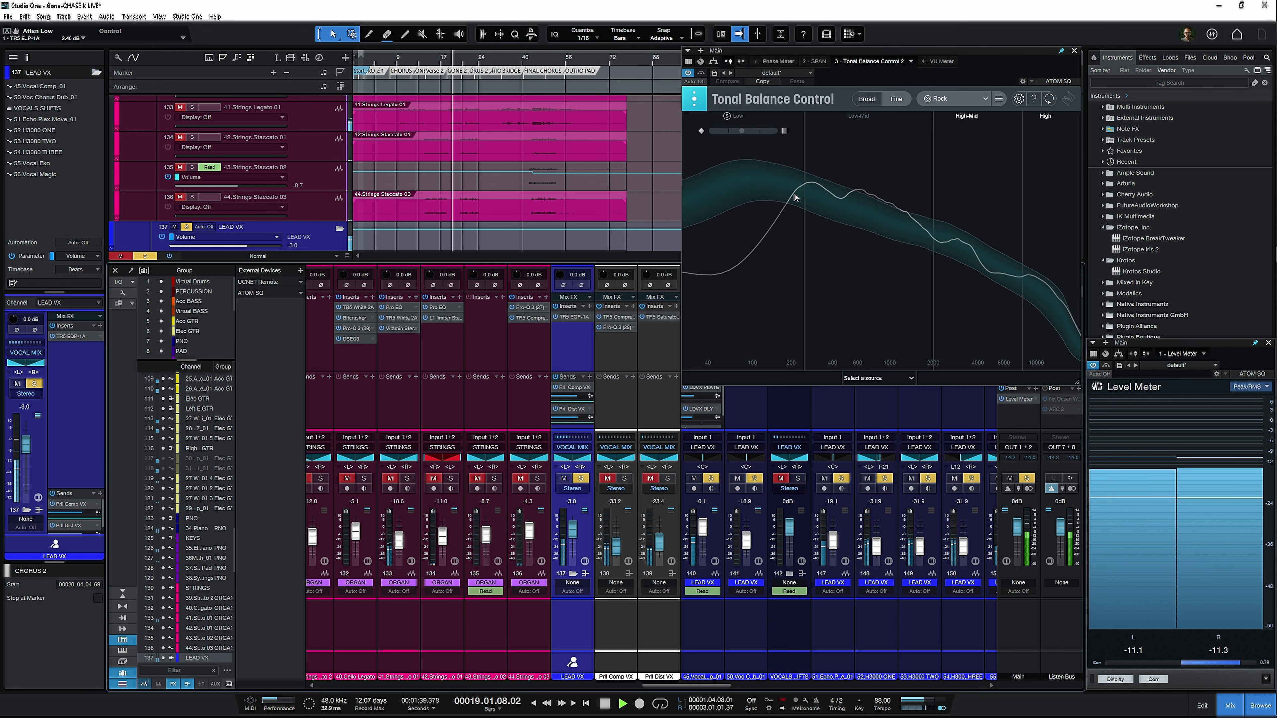
pyautogui.press('space')
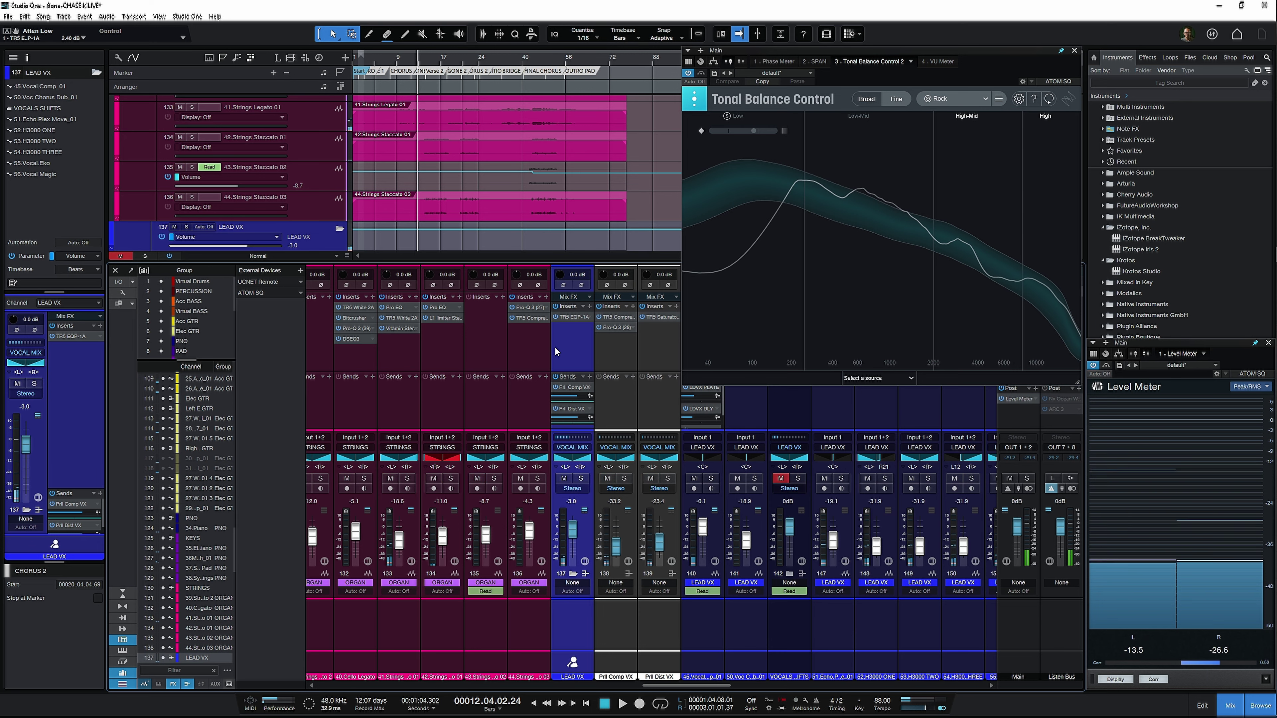
# Step: Add a band at about 200 Hz with a Q of about 3.67 to the last Pro-Q 3 on 45.Vocal.Comp_01 during playback
pyautogui.hscroll(2, 555, 347)
pyautogui.scroll(-1, 647, 334)
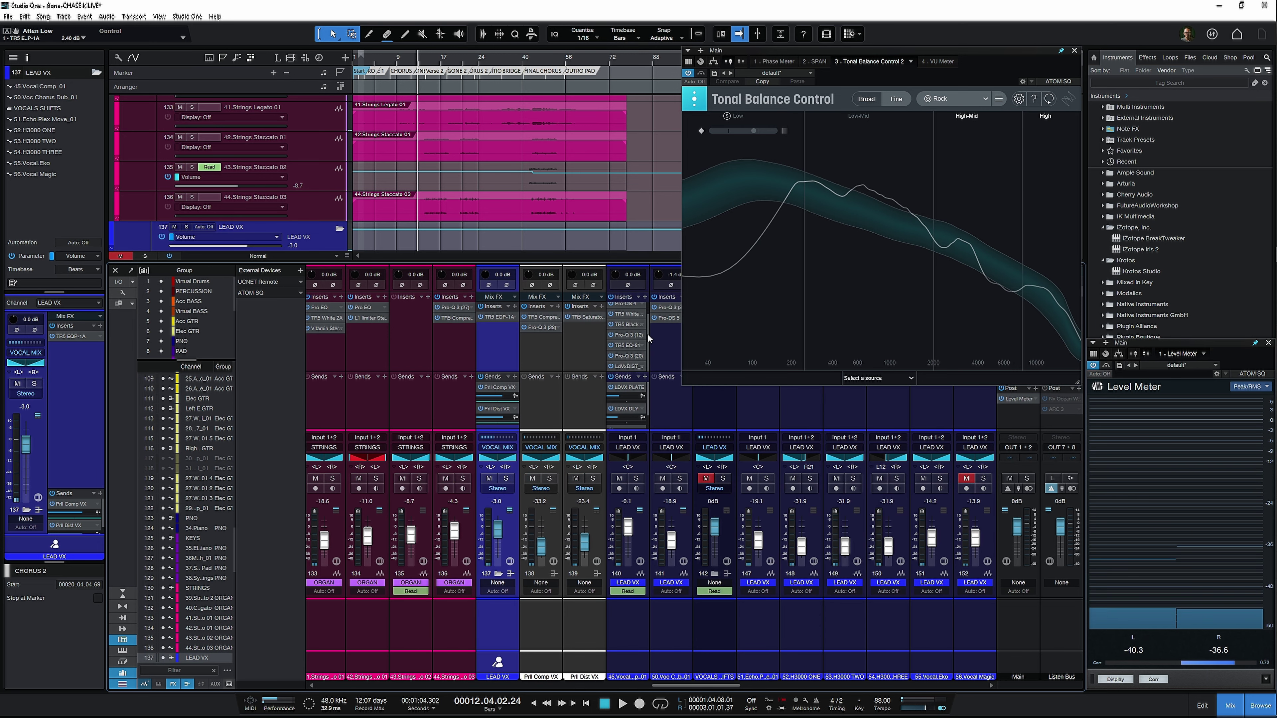
pyautogui.click(631, 357)
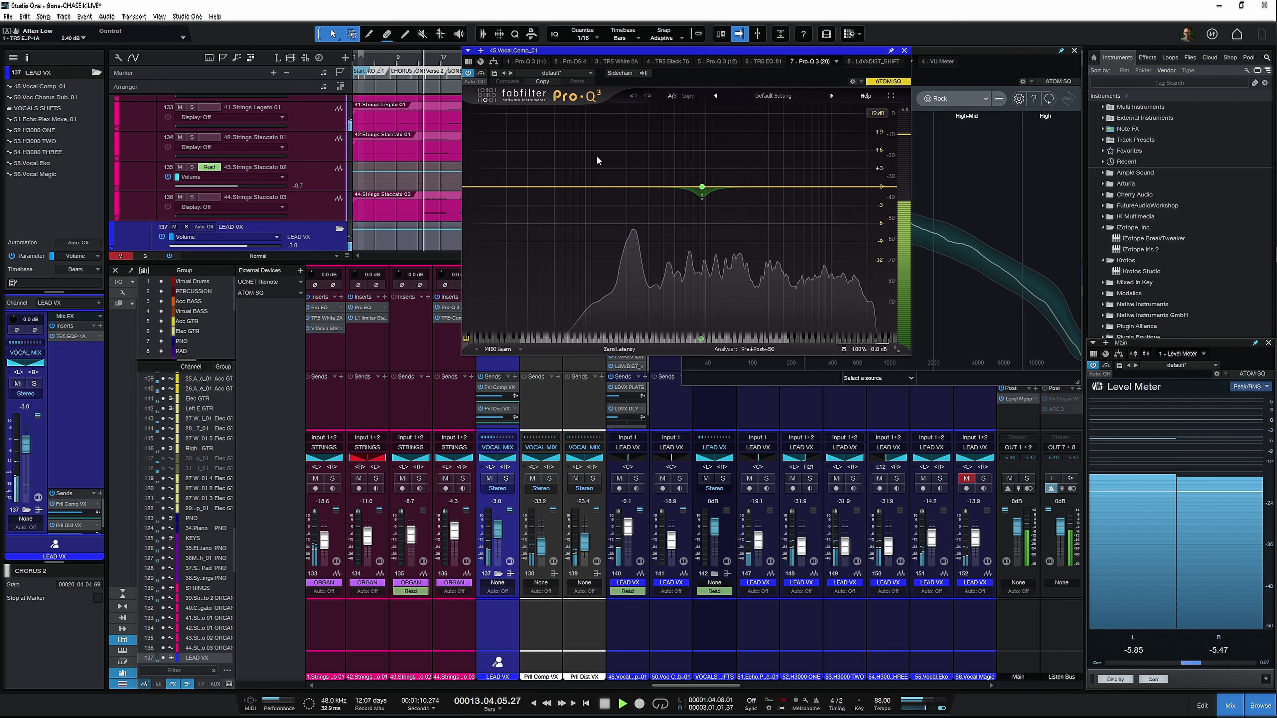
pyautogui.click(622, 188)
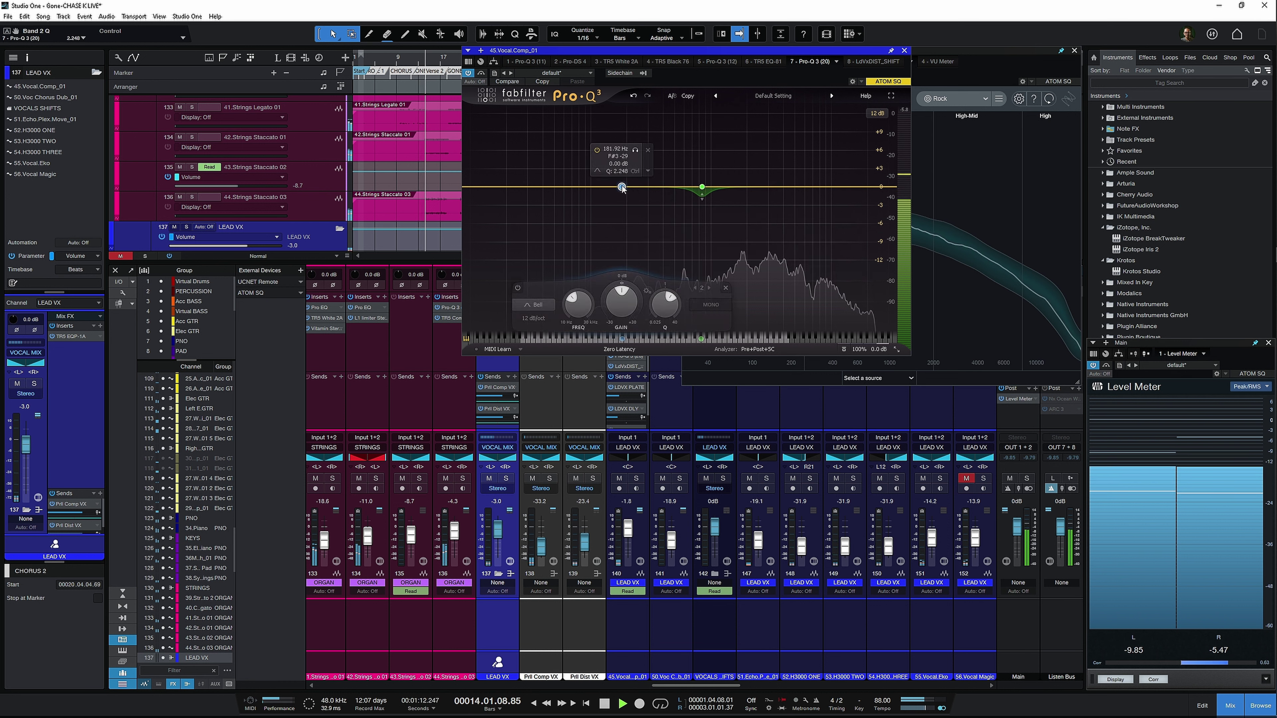
pyautogui.moveTo(619, 152); pyautogui.dragTo(627, 188)
pyautogui.scroll(3, 620, 141)
pyautogui.scroll(1, 620, 142)
# Step: Change the vocal equalizer's band 2 to a low shelf and give it a dynamic range of about -0.89 dB
pyautogui.click(604, 171)
pyautogui.click(614, 180)
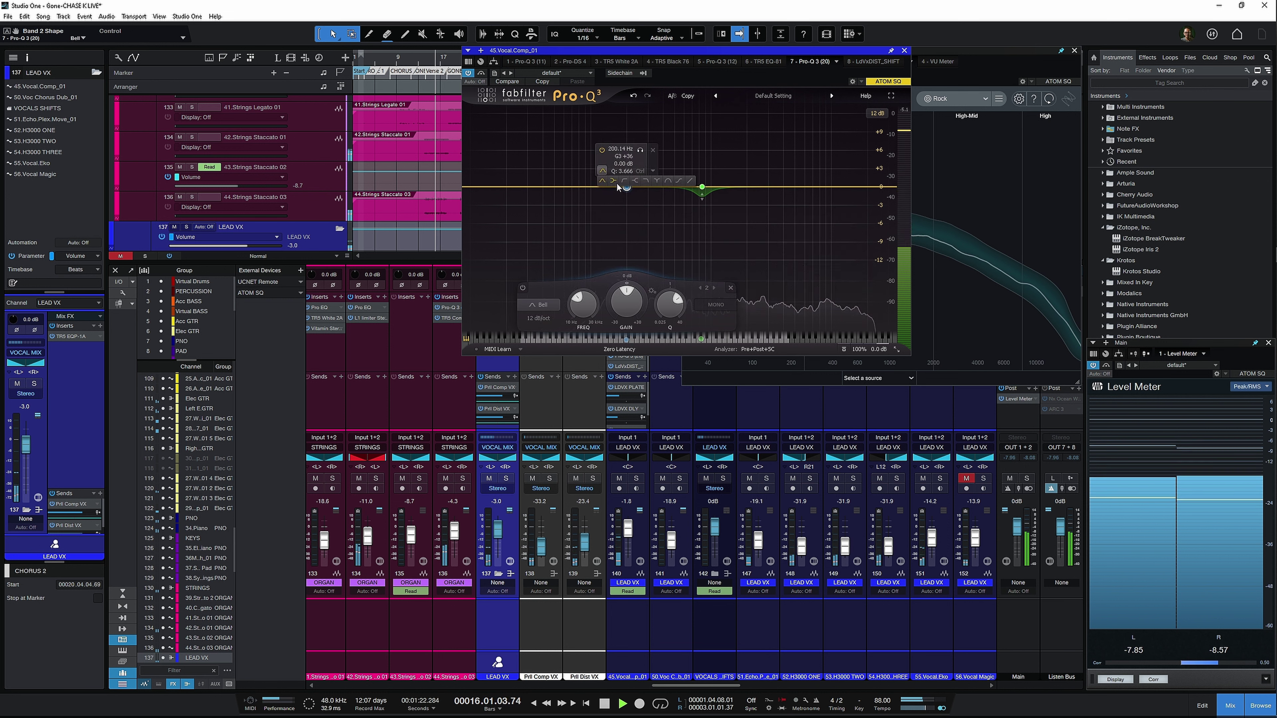
pyautogui.moveTo(627, 288); pyautogui.dragTo(623, 299)
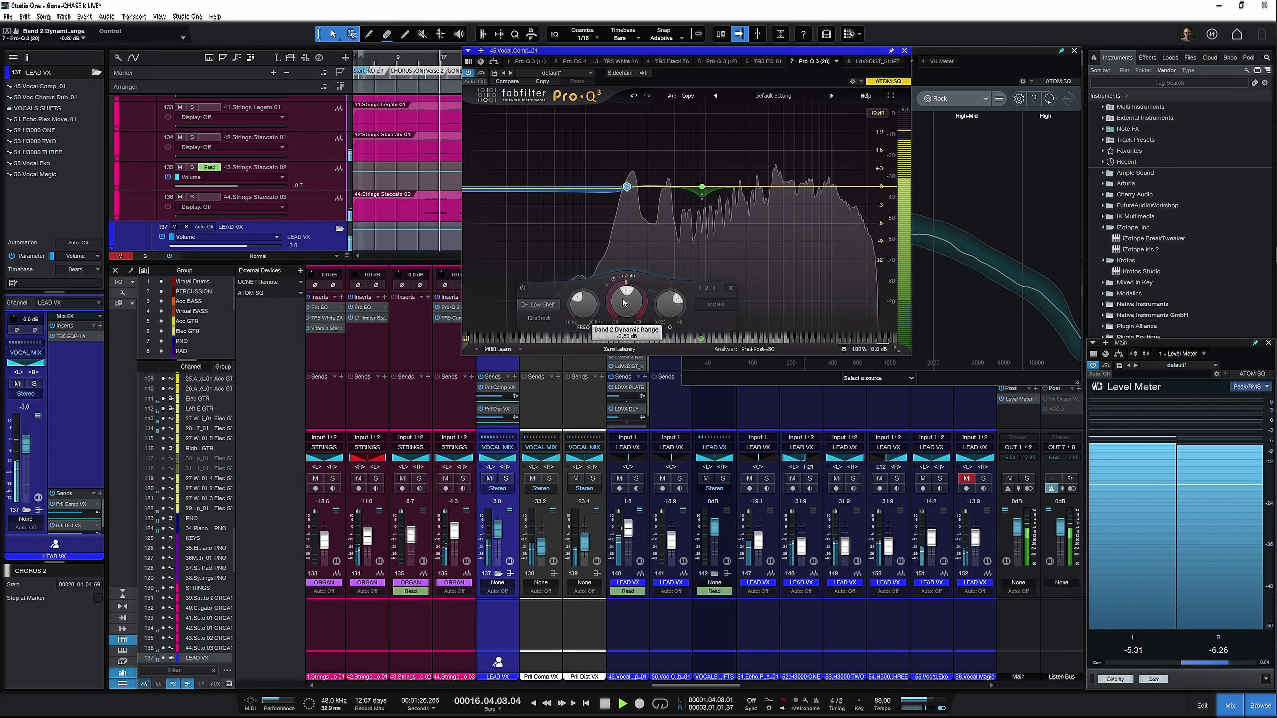
pyautogui.moveTo(662, 285); pyautogui.dragTo(624, 288)
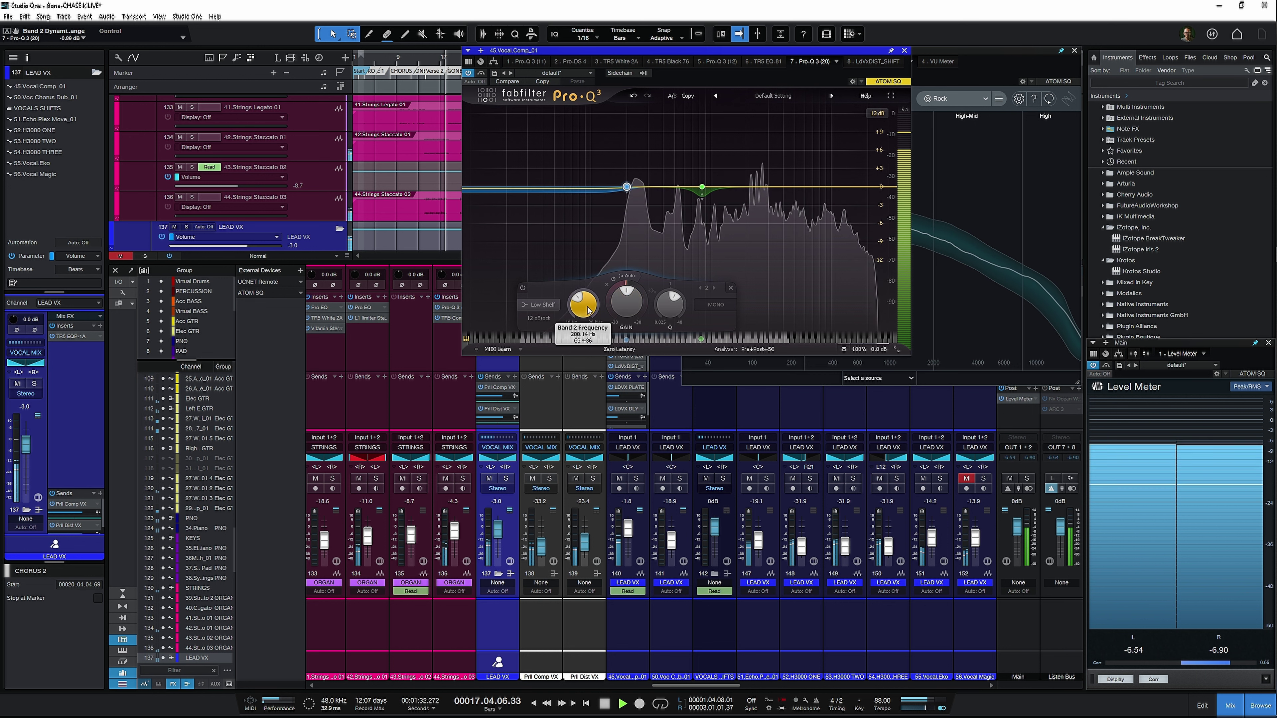
# Step: Close the vocal equalizer and switch Tonal Balance Control to the Broad view while the mix plays
pyautogui.click(904, 50)
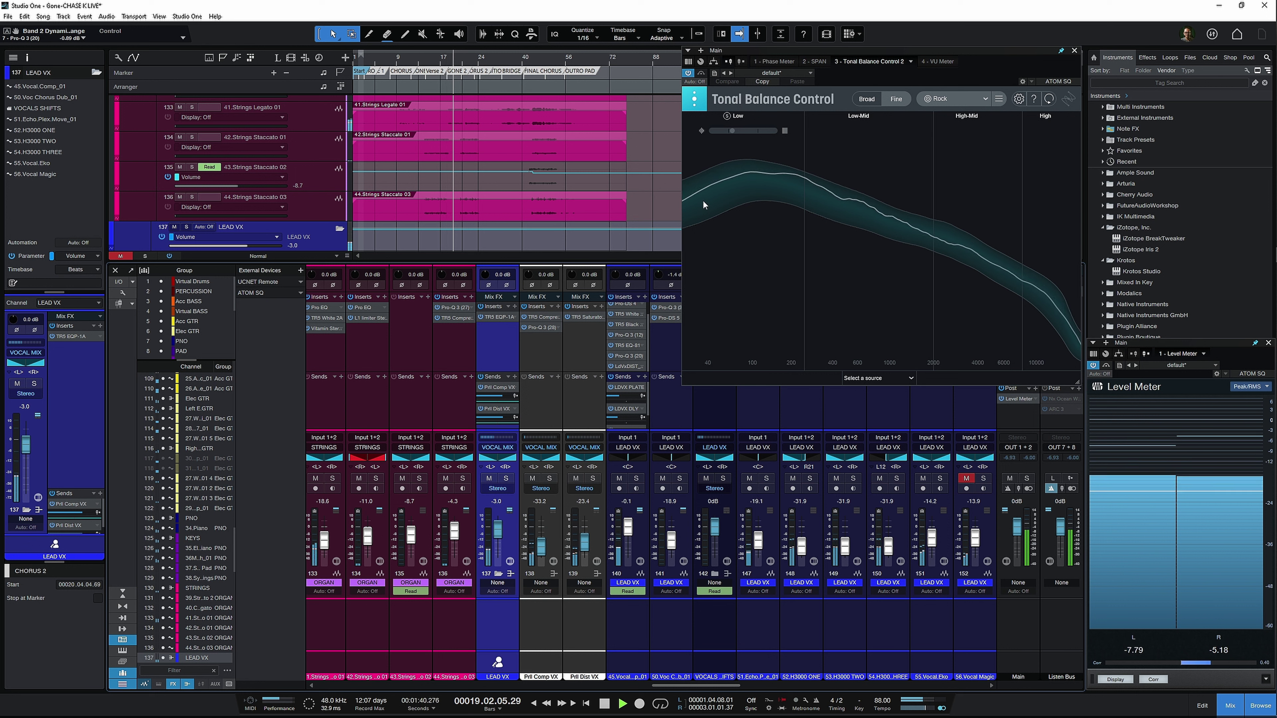
pyautogui.click(868, 102)
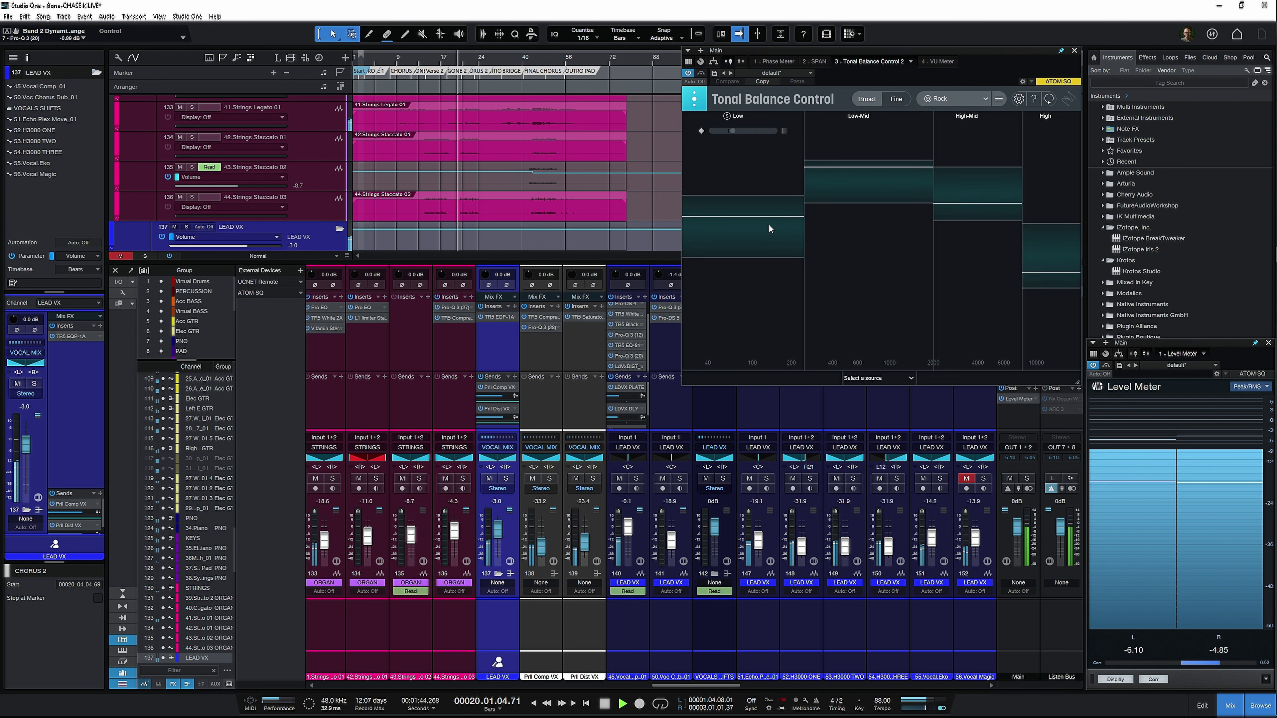
# Step: Audition the Low-Mid band in Tonal Balance Control and return the display to the Fine view
pyautogui.click(842, 116)
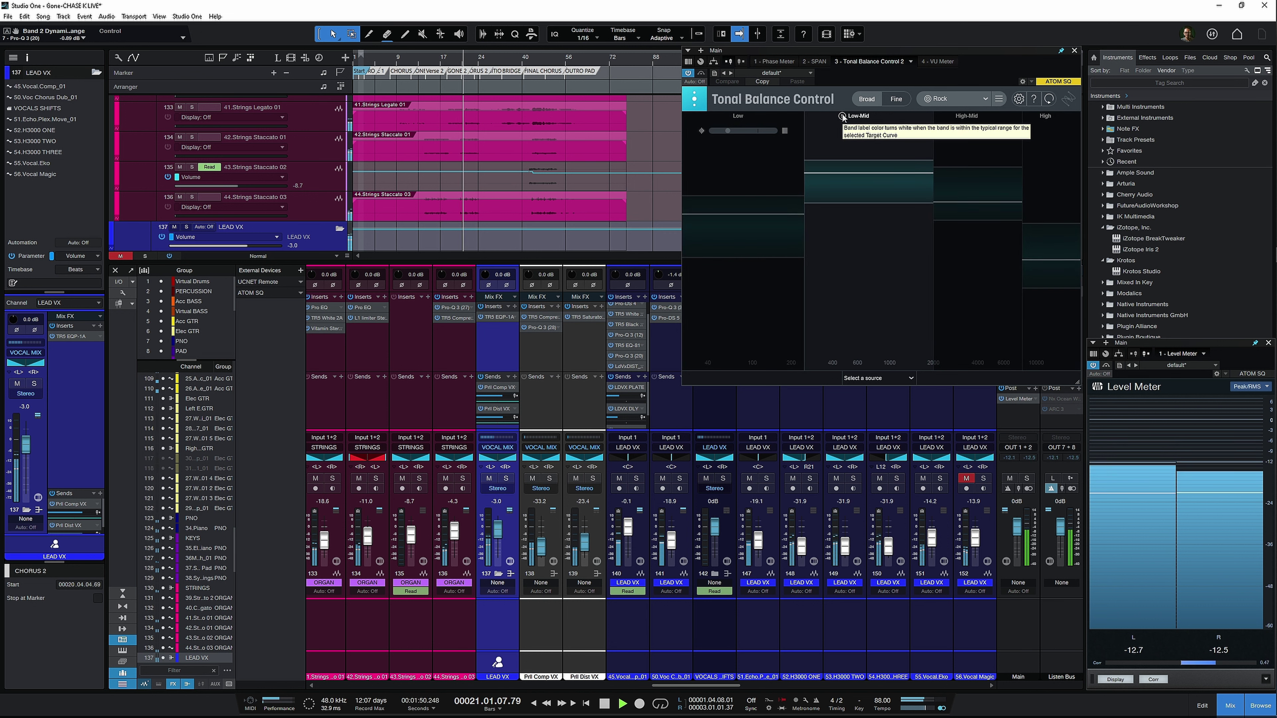
pyautogui.click(842, 116)
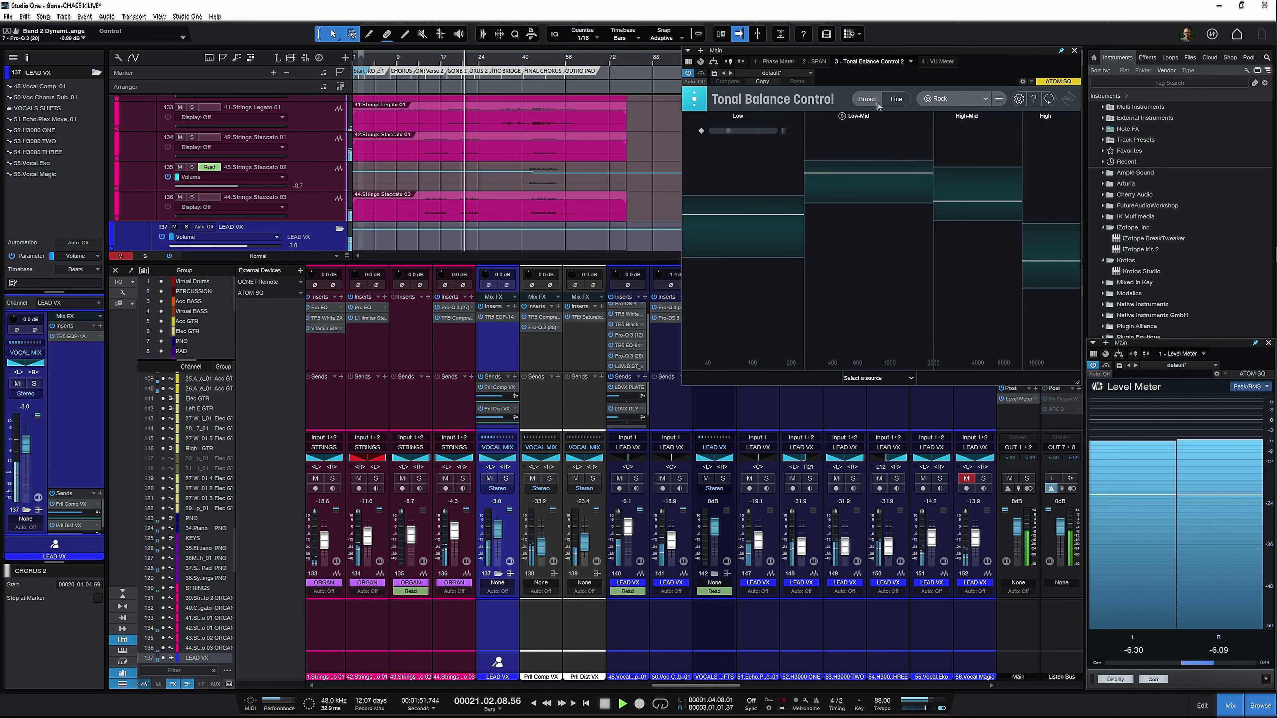
pyautogui.click(897, 100)
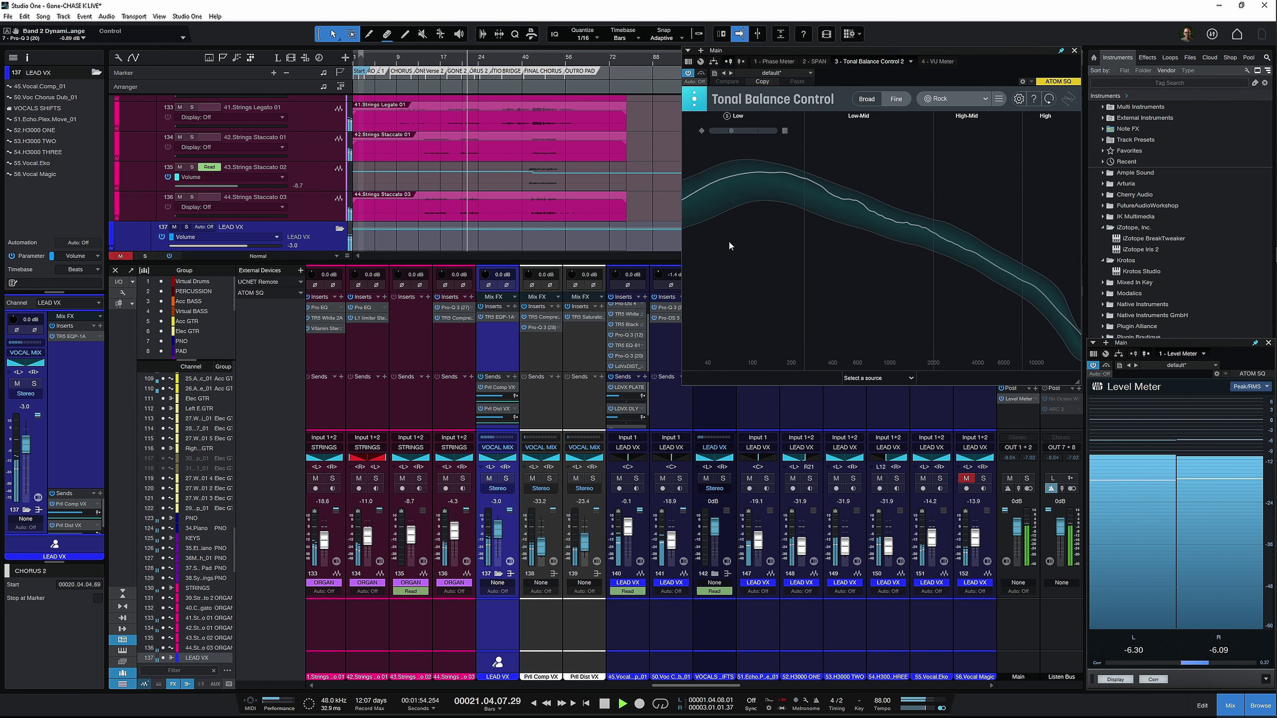
# Step: Solo the KEYS folder channel and play the song from around bar 18
pyautogui.moveTo(696, 685); pyautogui.dragTo(592, 687)
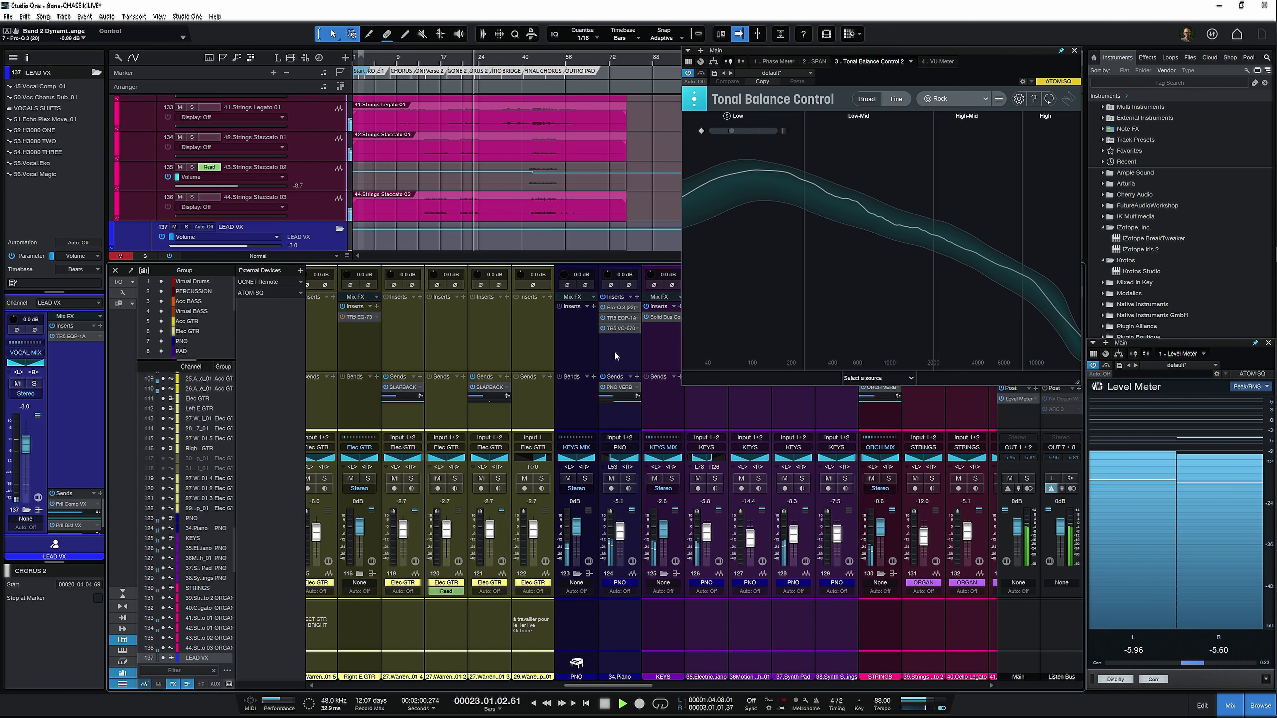
pyautogui.click(584, 352)
pyautogui.press('s')
pyautogui.press('s')
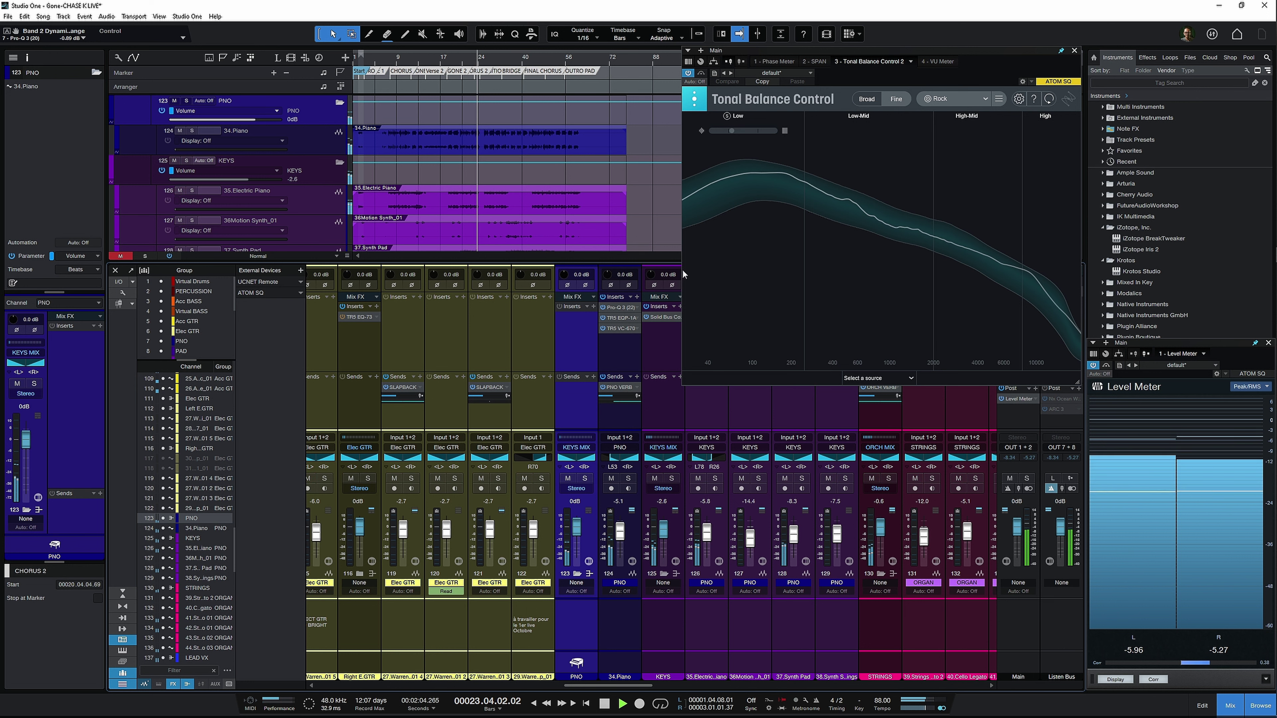
pyautogui.click(669, 351)
pyautogui.press('s')
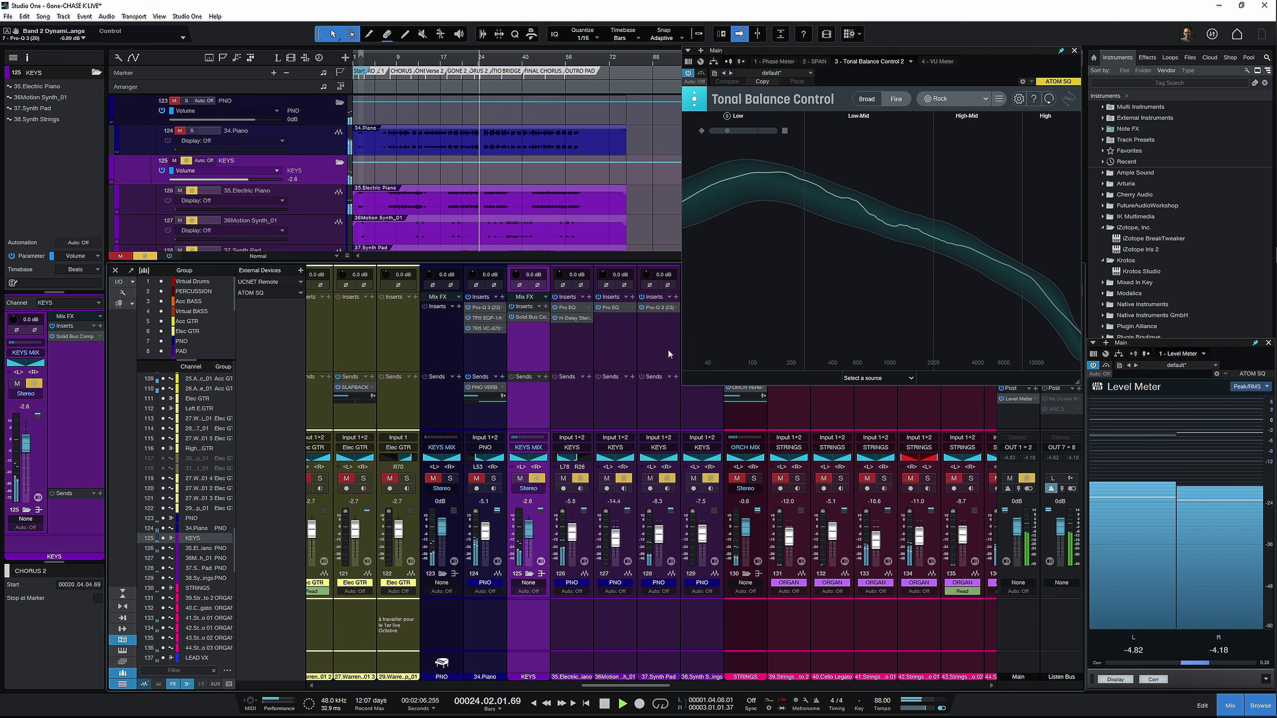
pyautogui.press('KP_6')
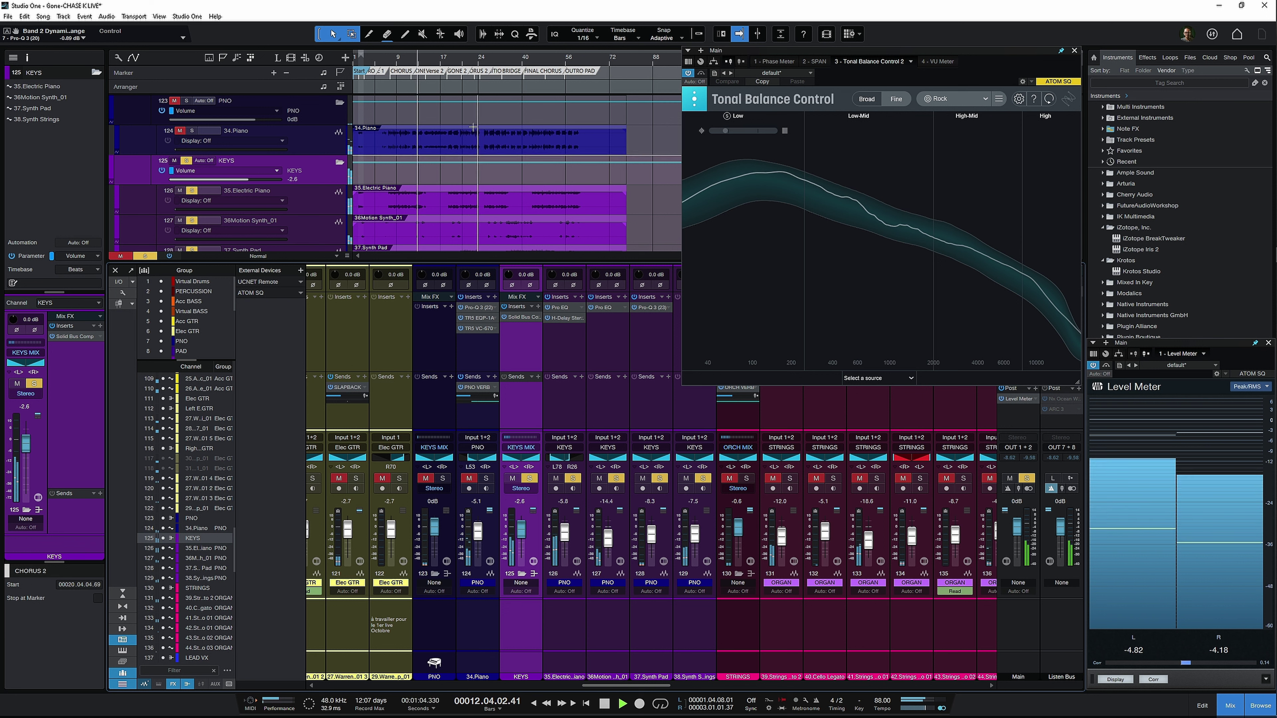
pyautogui.click(451, 58)
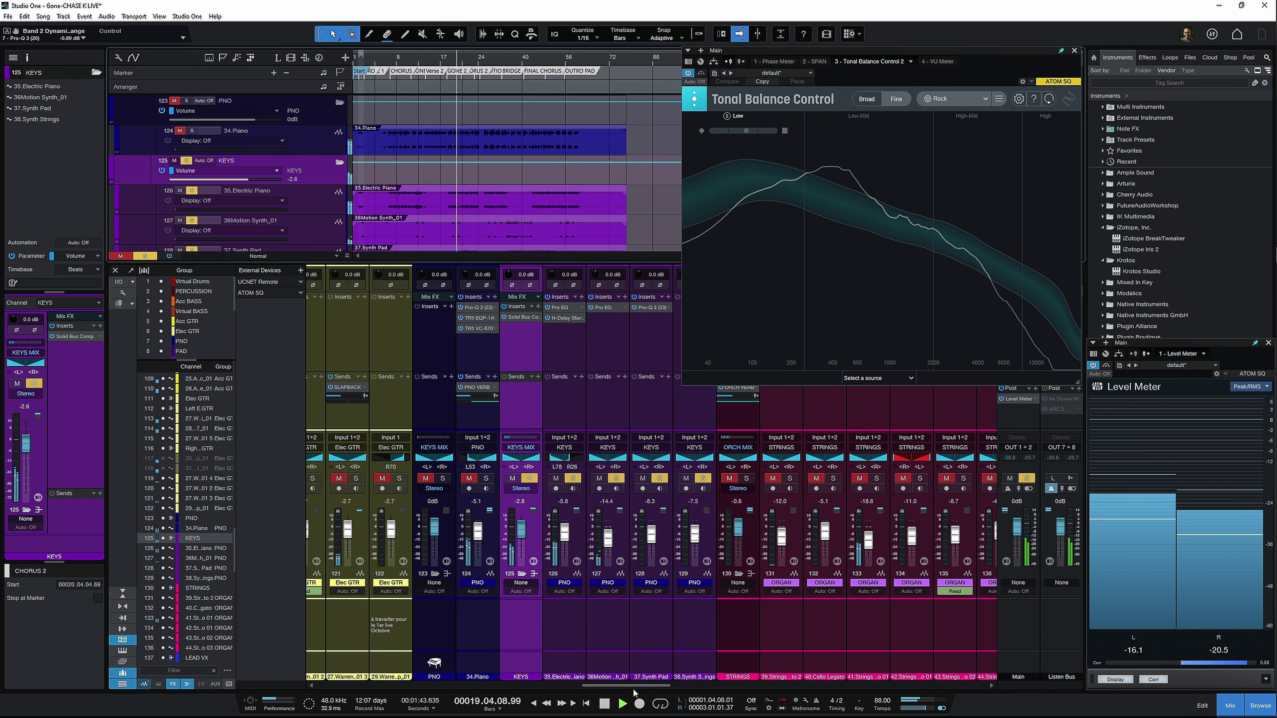
# Step: Add a band at about 218 Hz to the KEYS MIX bus's Pro-Q 3, with zero gain and a dynamic range of about -0.69 dB
pyautogui.moveTo(634, 686); pyautogui.dragTo(869, 687)
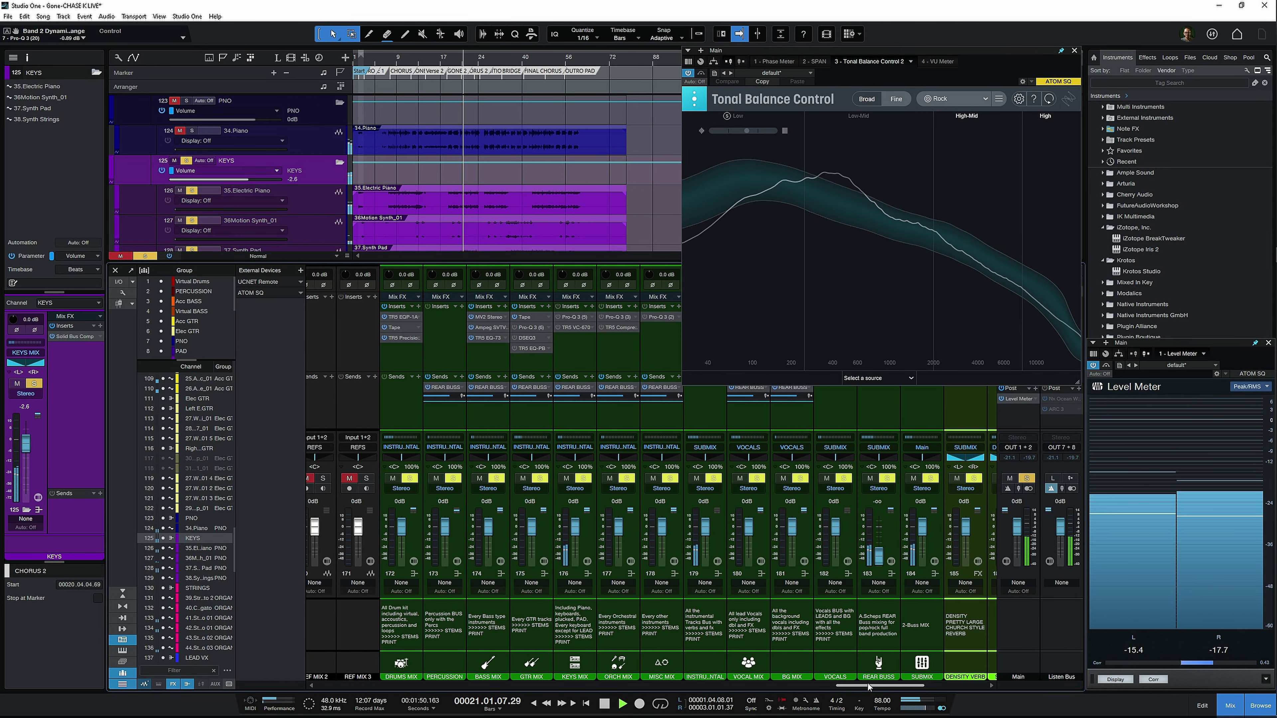
pyautogui.click(571, 318)
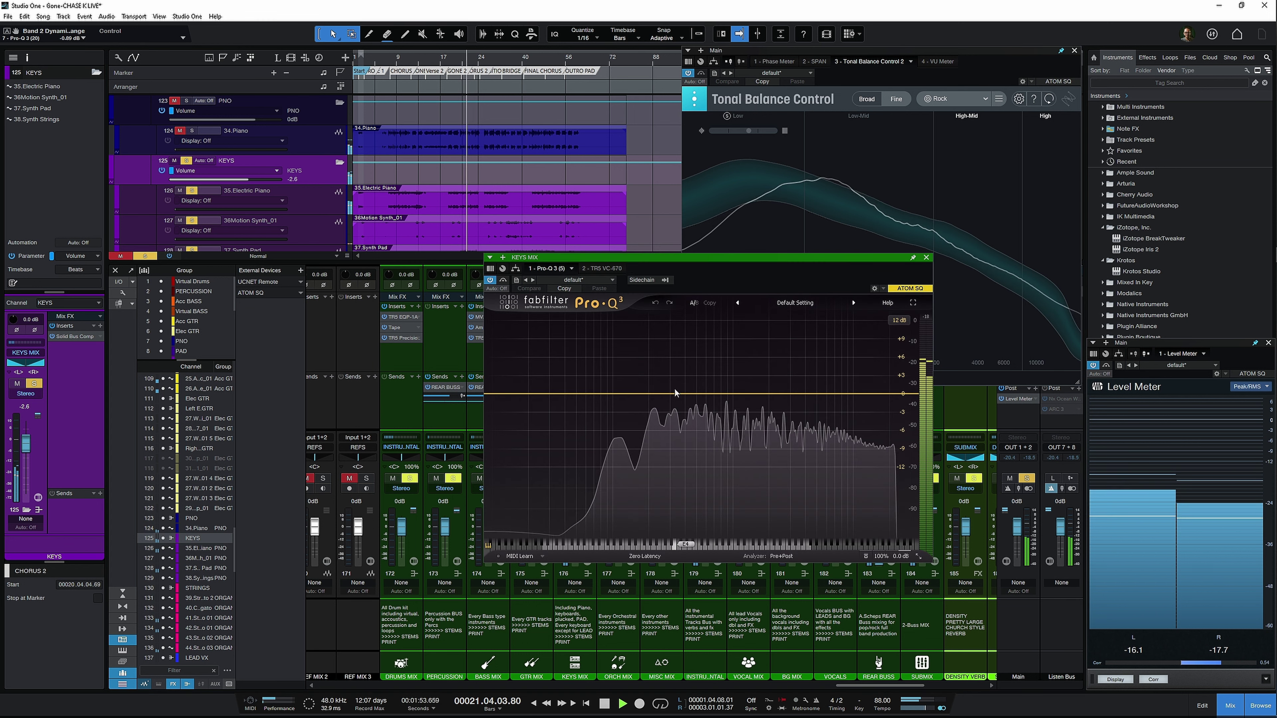
pyautogui.moveTo(676, 393); pyautogui.dragTo(652, 347)
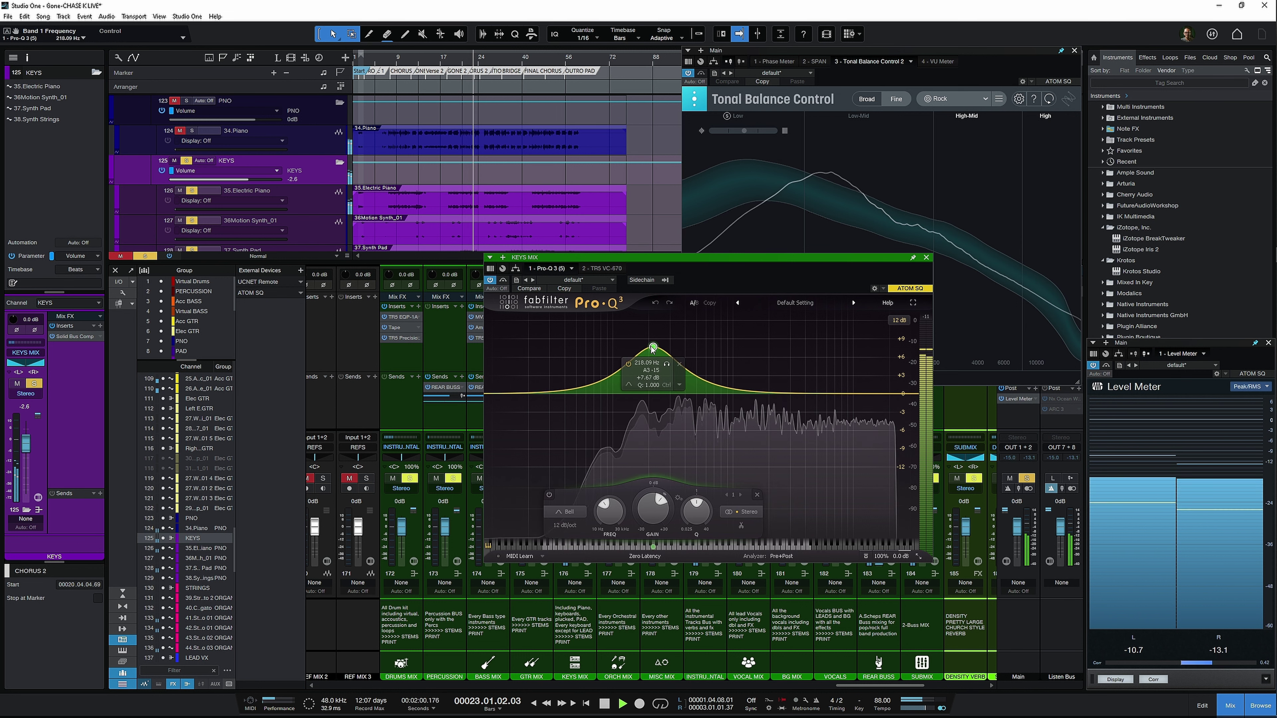
pyautogui.doubleClick(652, 505)
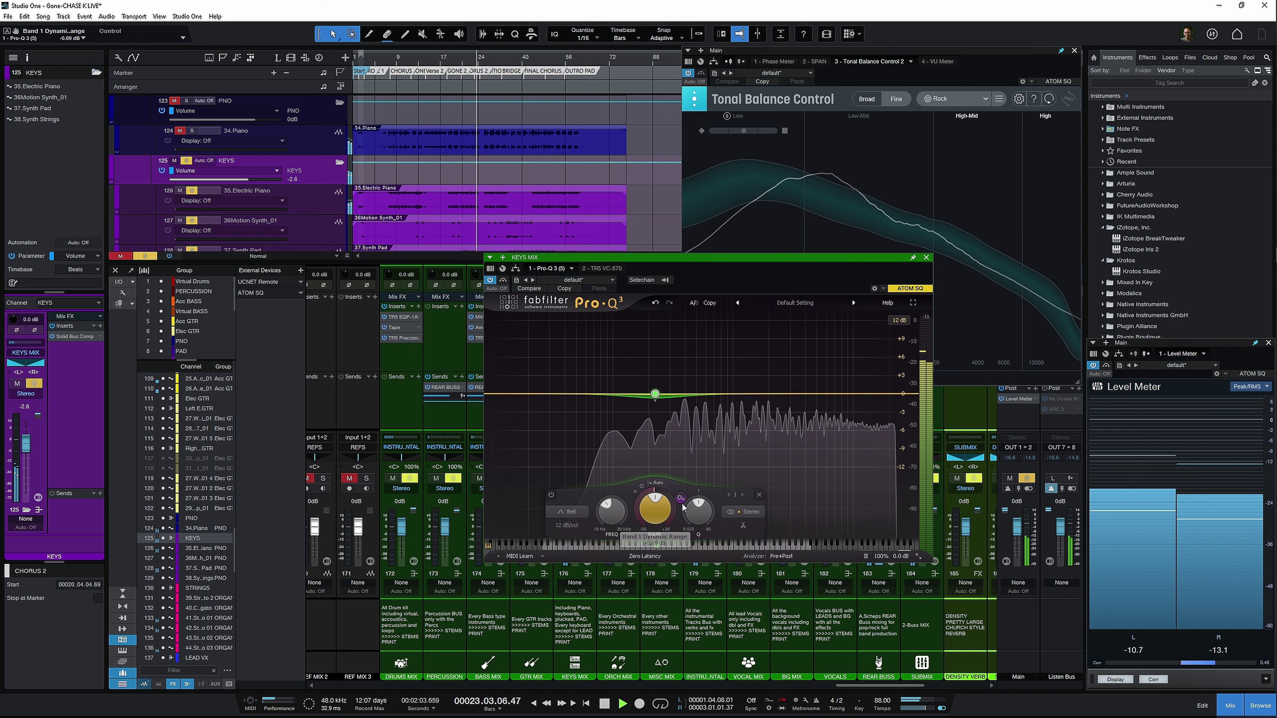
# Step: Add a second dynamic band at about 500 Hz with zero static gain, a small negative dynamic range and a Q of about 2.3
pyautogui.moveTo(700, 406); pyautogui.dragTo(696, 344)
pyautogui.press('space')
pyautogui.press('space')
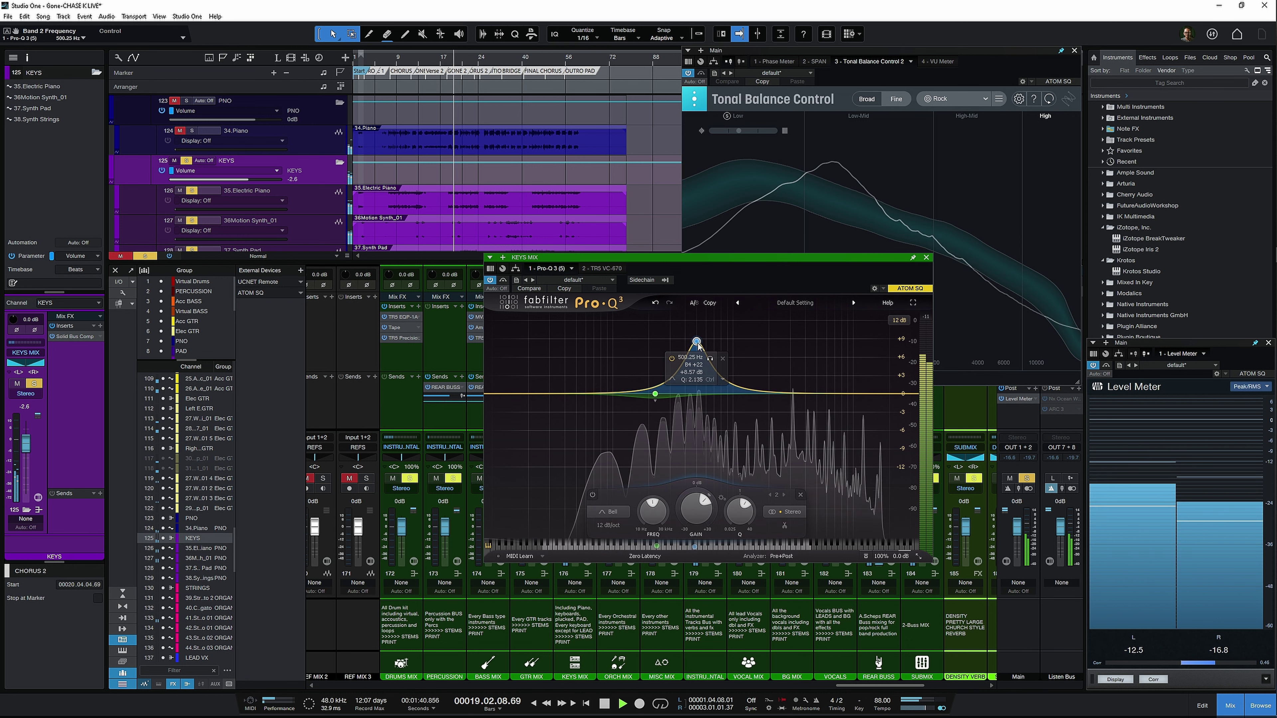
pyautogui.doubleClick(703, 501)
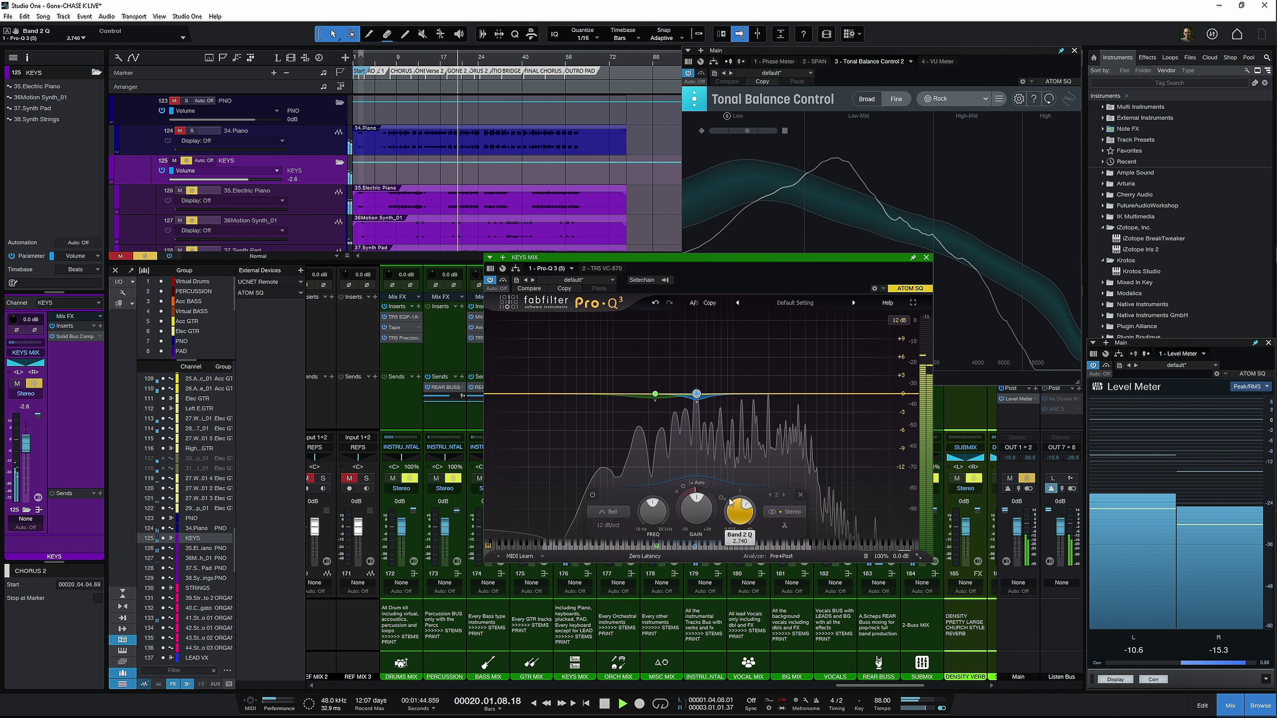
pyautogui.moveTo(703, 490); pyautogui.dragTo(732, 524)
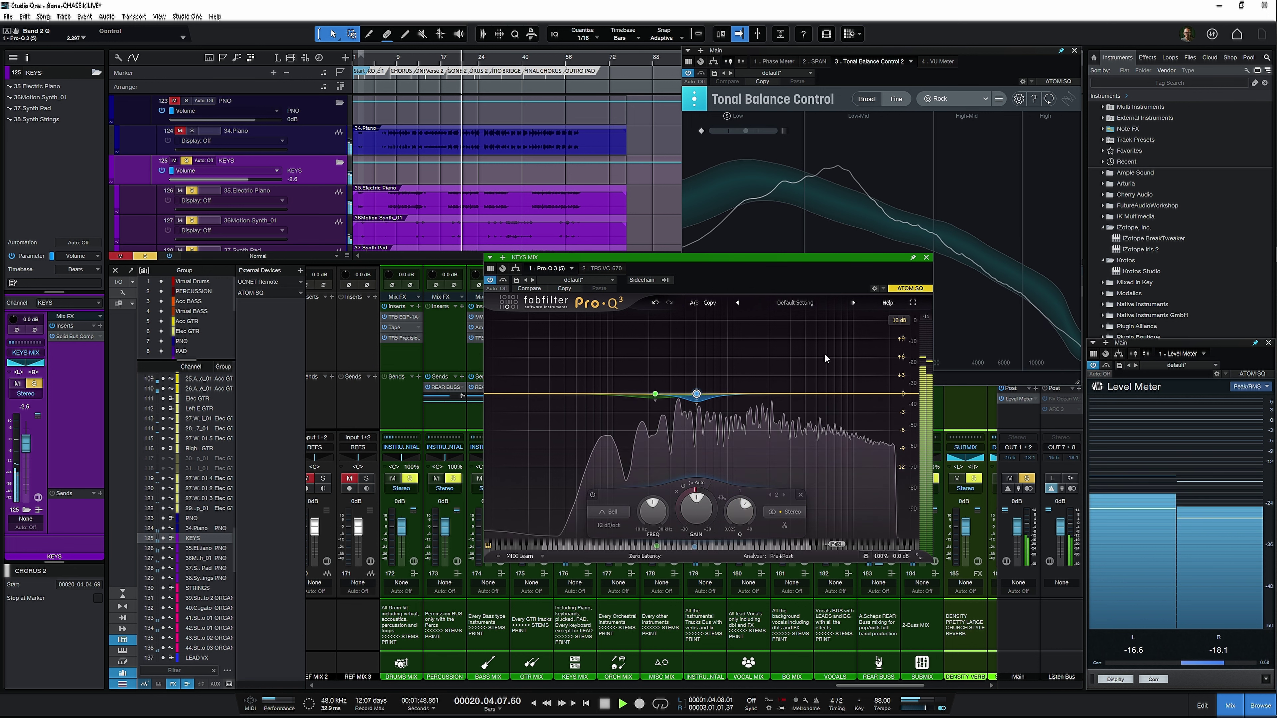
# Step: Close the KEYS MIX equalizer, unsolo KEYS, close Tonal Balance Control and stop playback
pyautogui.click(926, 257)
pyautogui.press('s')
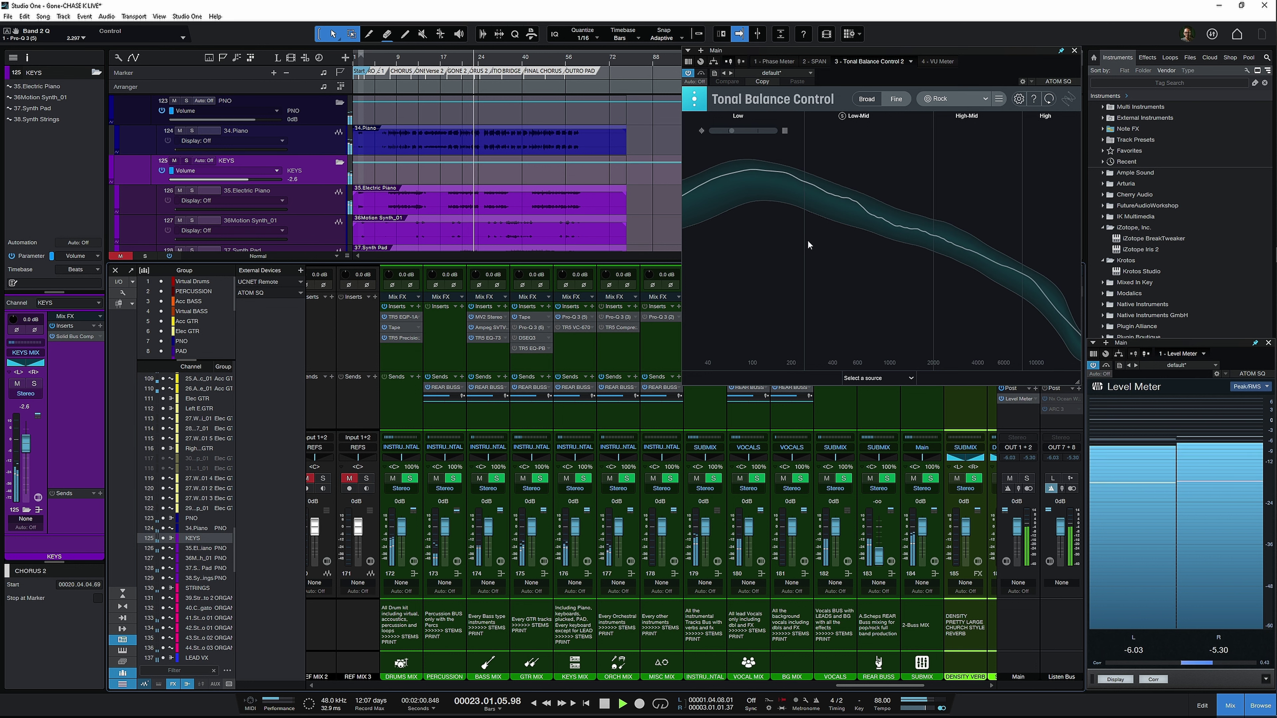
pyautogui.click(1074, 51)
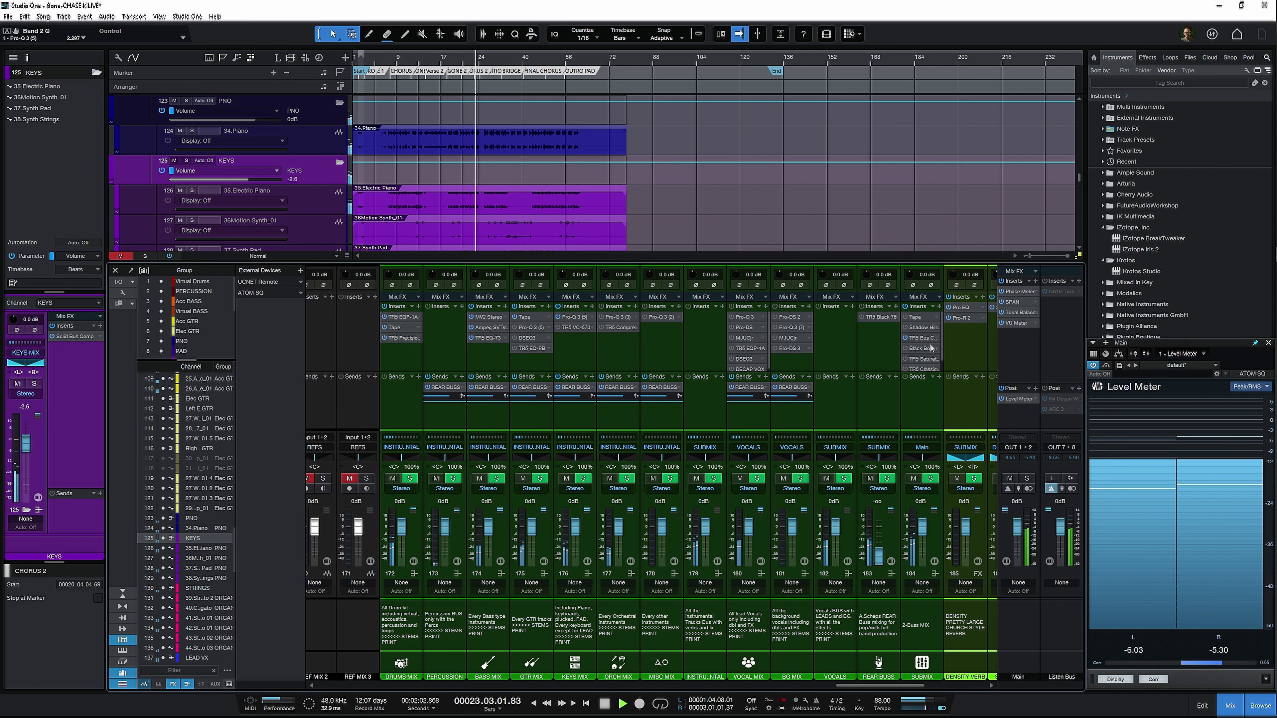
pyautogui.press('space')
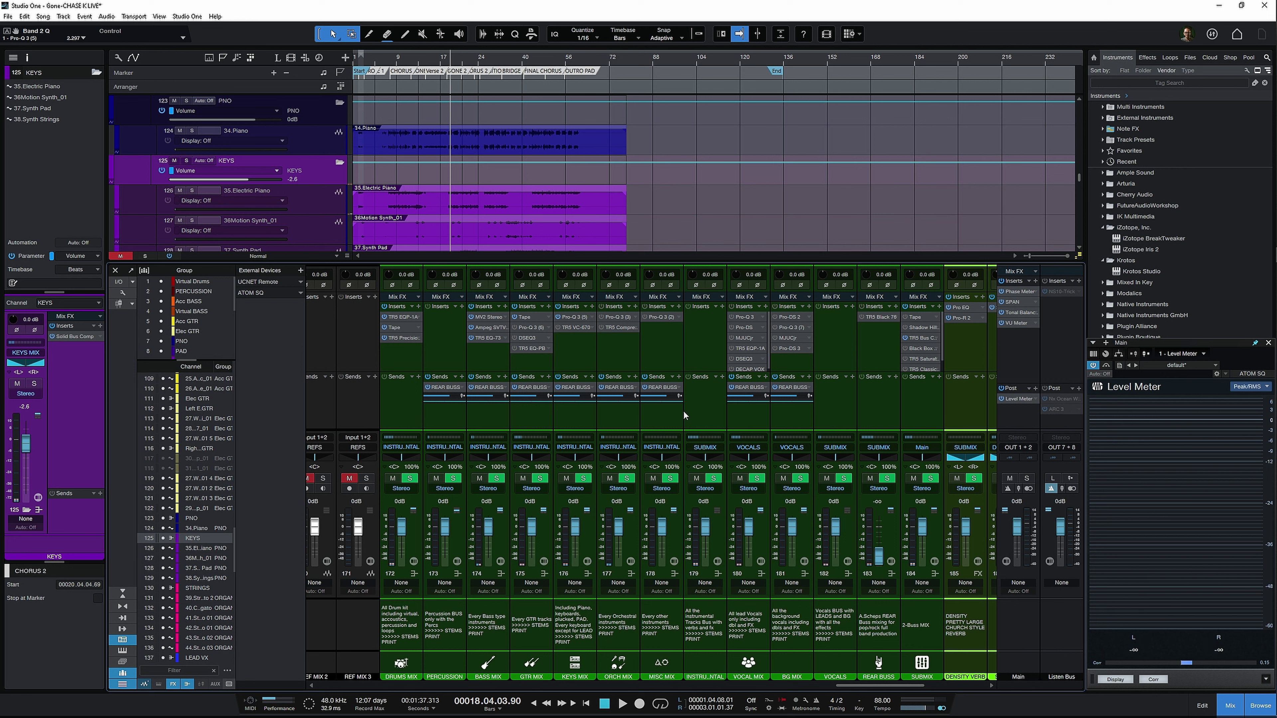
# Step: Reopen Tonal Balance Control on the Main output, keep the Fine view and change the target curve from Rock to Pop
pyautogui.click(1021, 312)
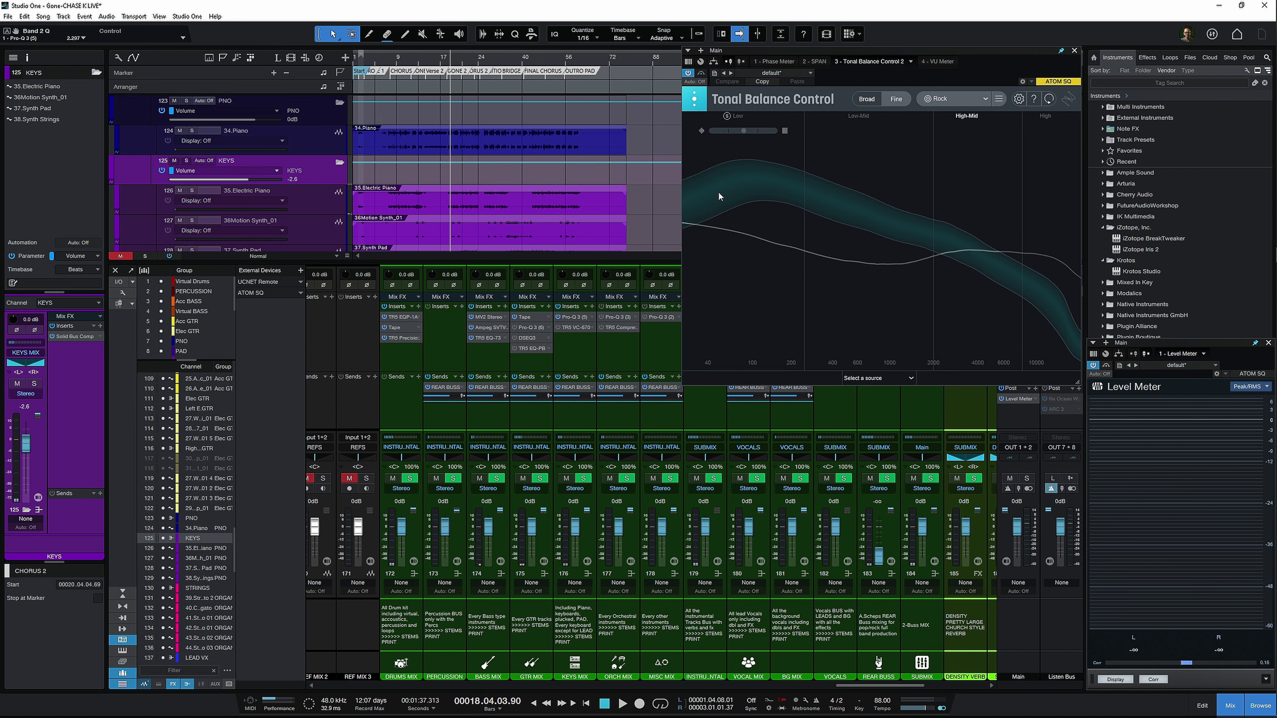
pyautogui.click(866, 99)
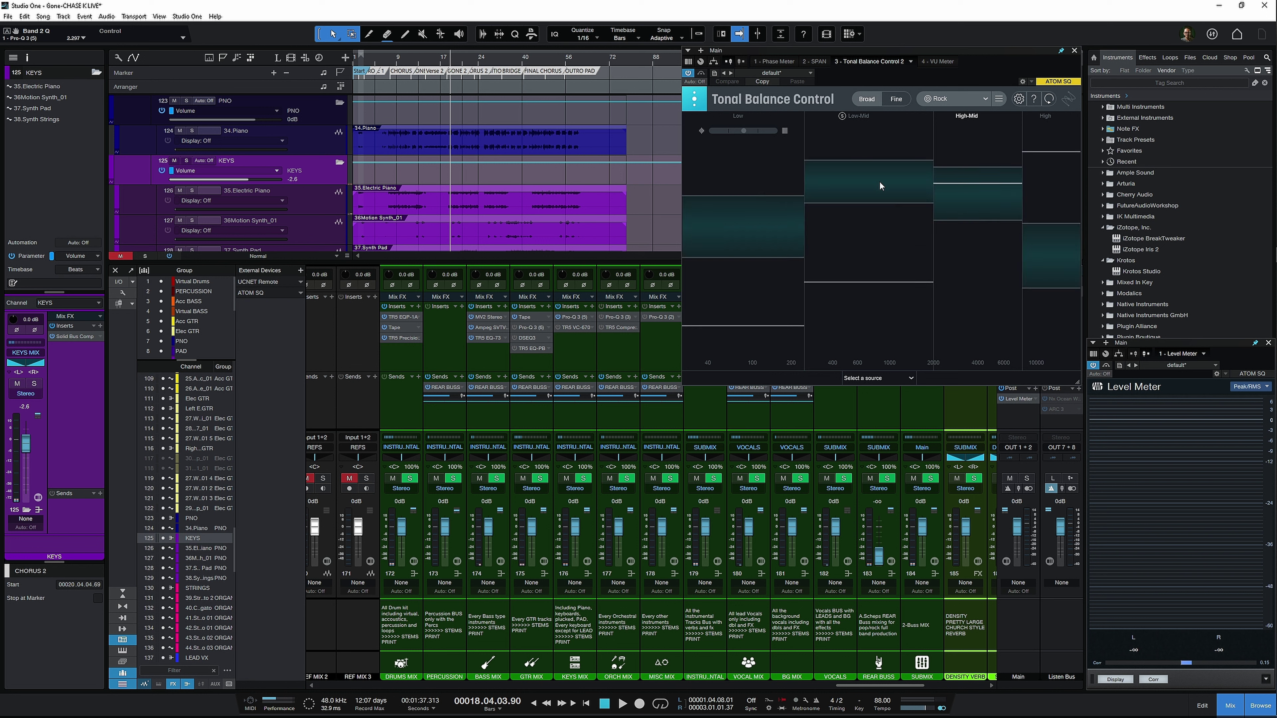
pyautogui.click(902, 101)
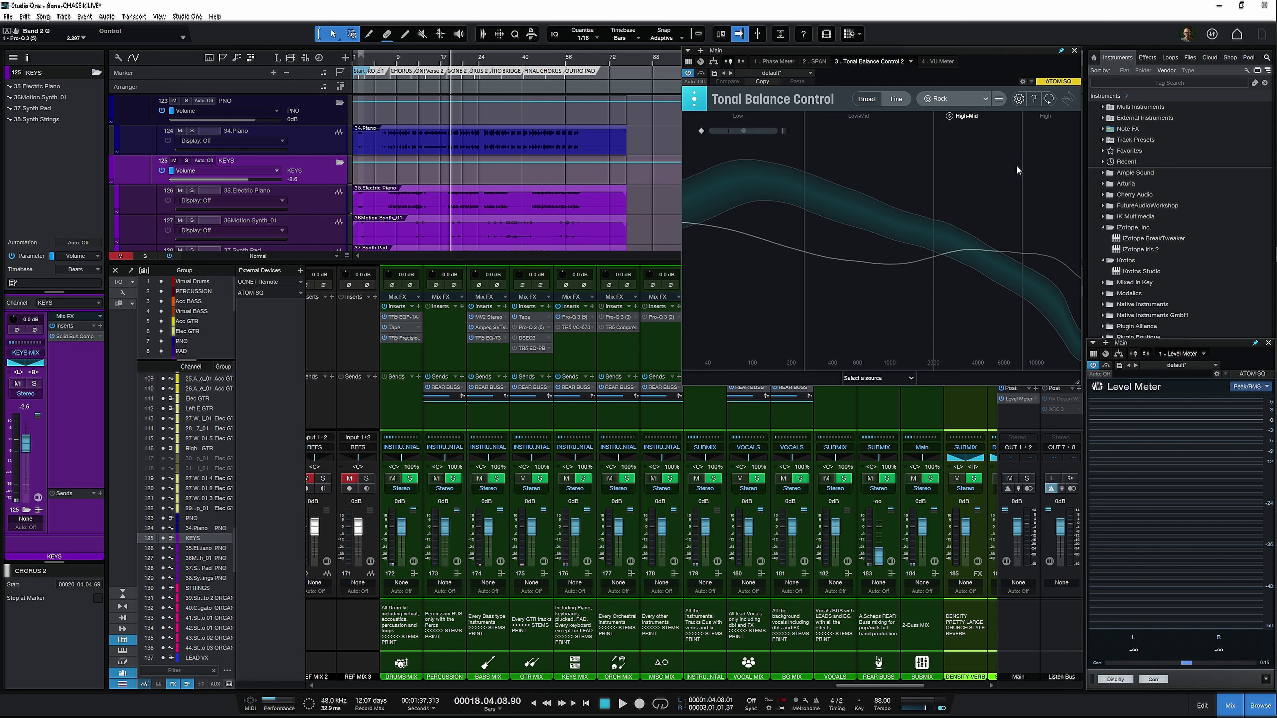
pyautogui.click(981, 102)
pyautogui.click(953, 222)
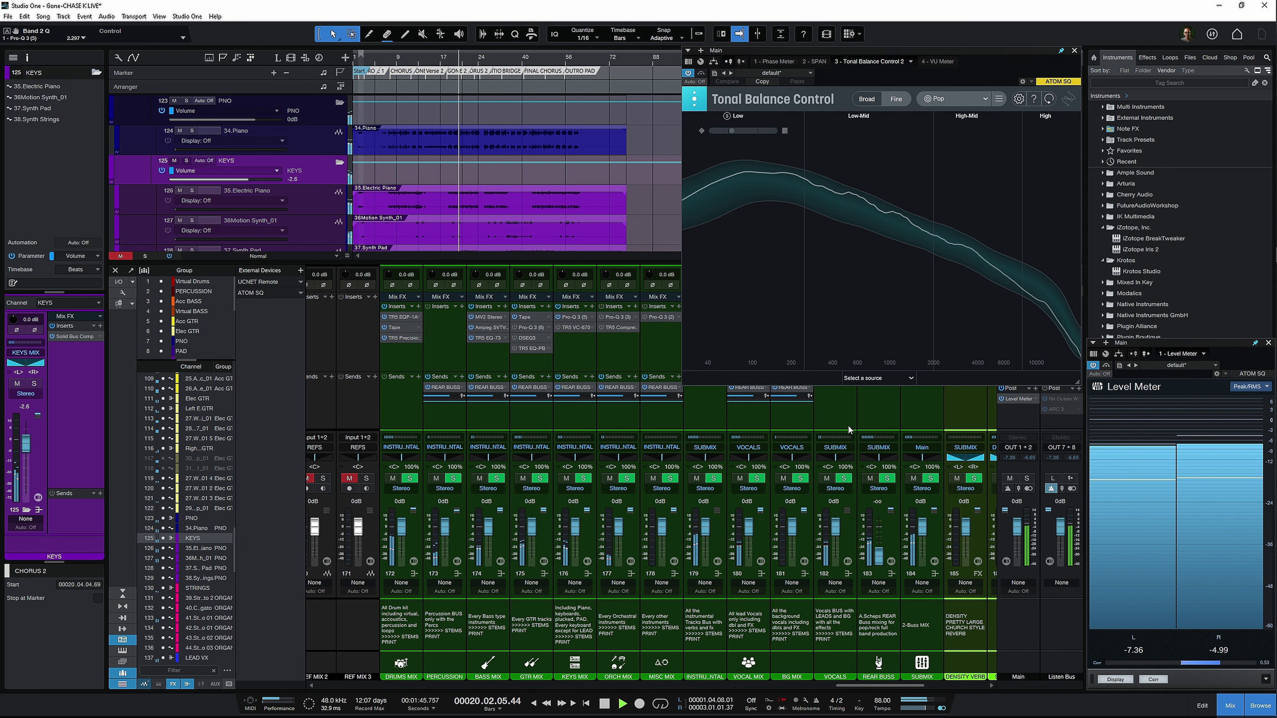
# Step: Set the SUBMIX bus's Tape plug-in to color type B, 15 IPS tape speed and an amount of 3.0, and close it
pyautogui.hscroll(6, 850, 416)
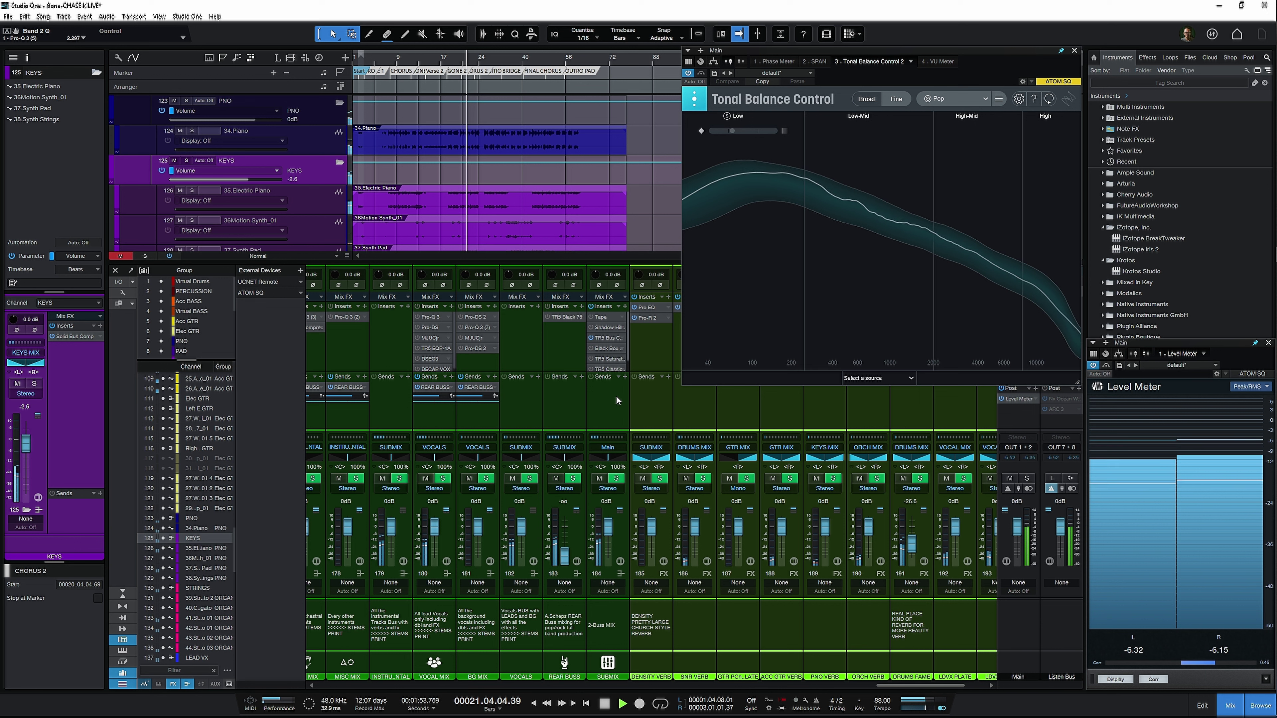
pyautogui.click(616, 396)
pyautogui.moveTo(627, 324); pyautogui.dragTo(630, 340)
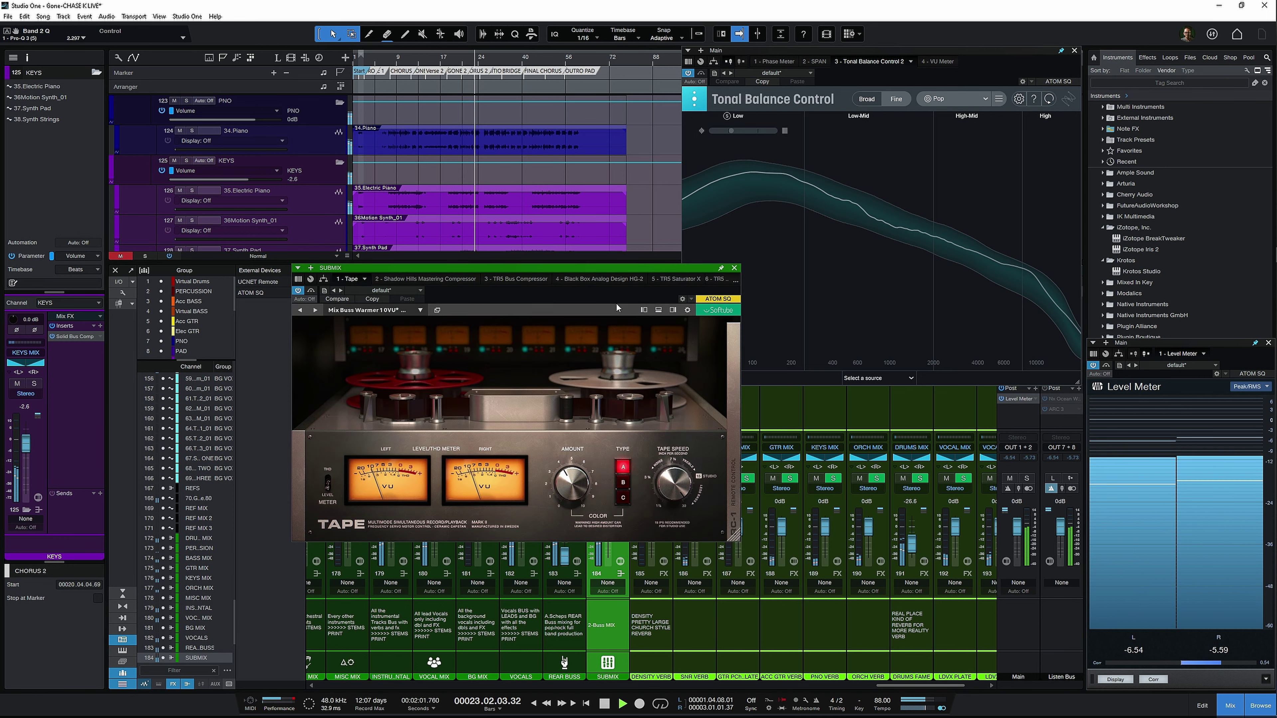
pyautogui.click(623, 482)
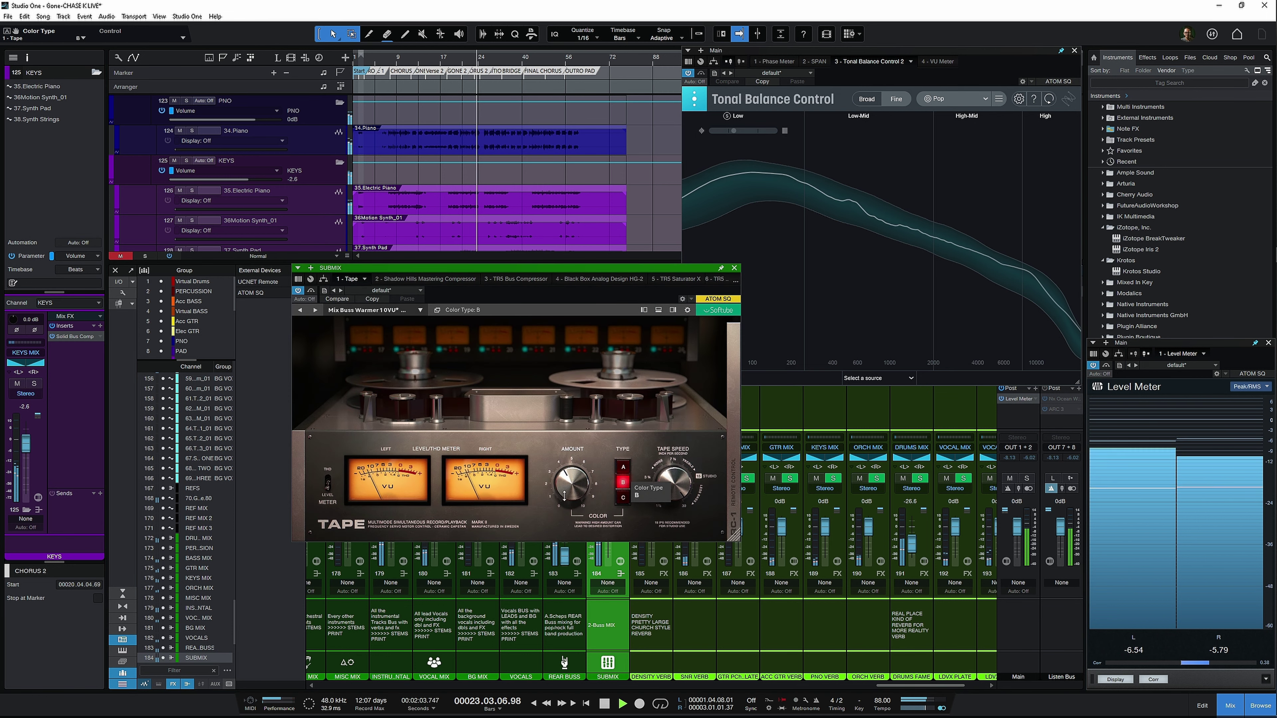
pyautogui.moveTo(676, 486); pyautogui.dragTo(676, 496)
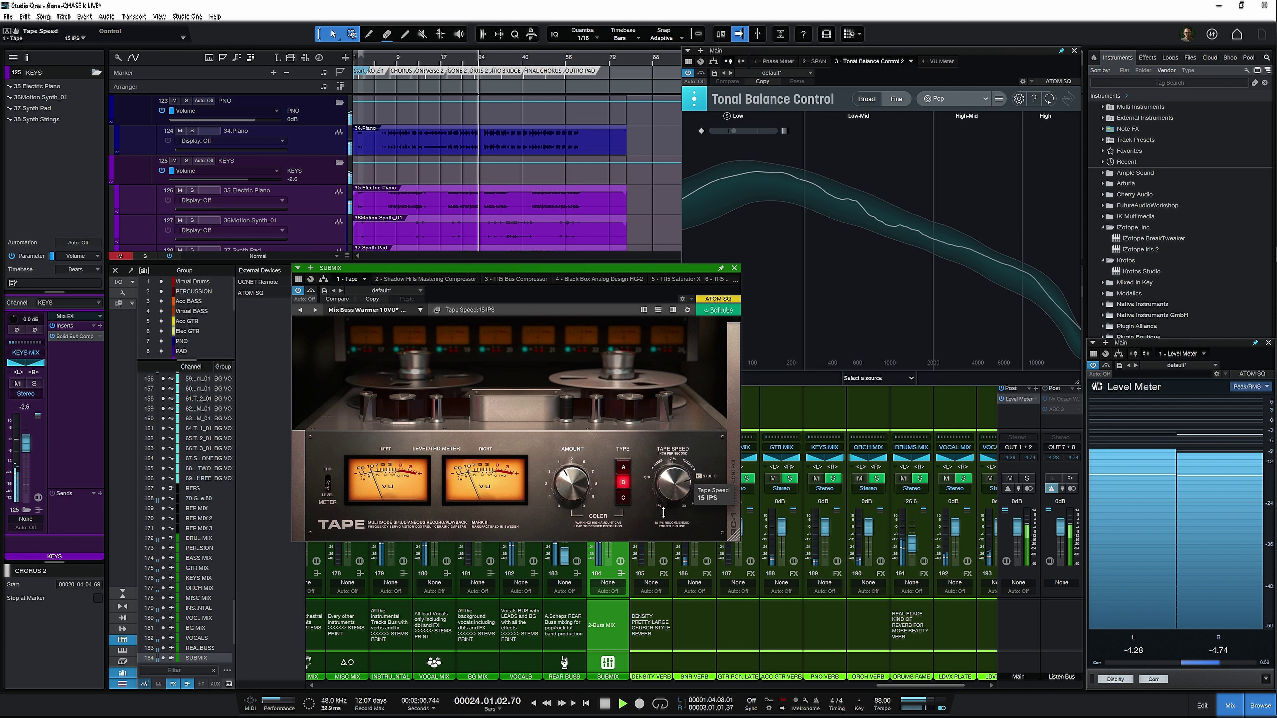
pyautogui.moveTo(577, 491)
pyautogui.mouseDown()
pyautogui.moveTo(577, 459)
pyautogui.moveTo(576, 499)
pyautogui.mouseUp()
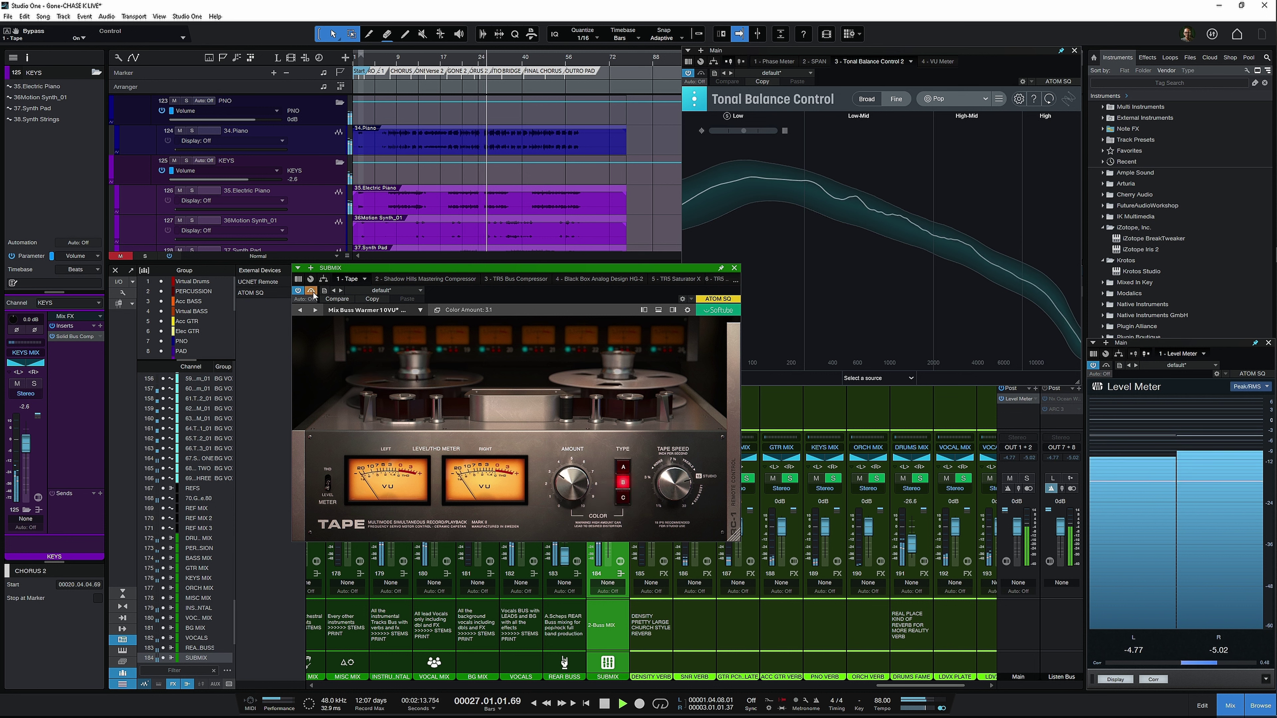
pyautogui.moveTo(588, 483); pyautogui.dragTo(589, 486)
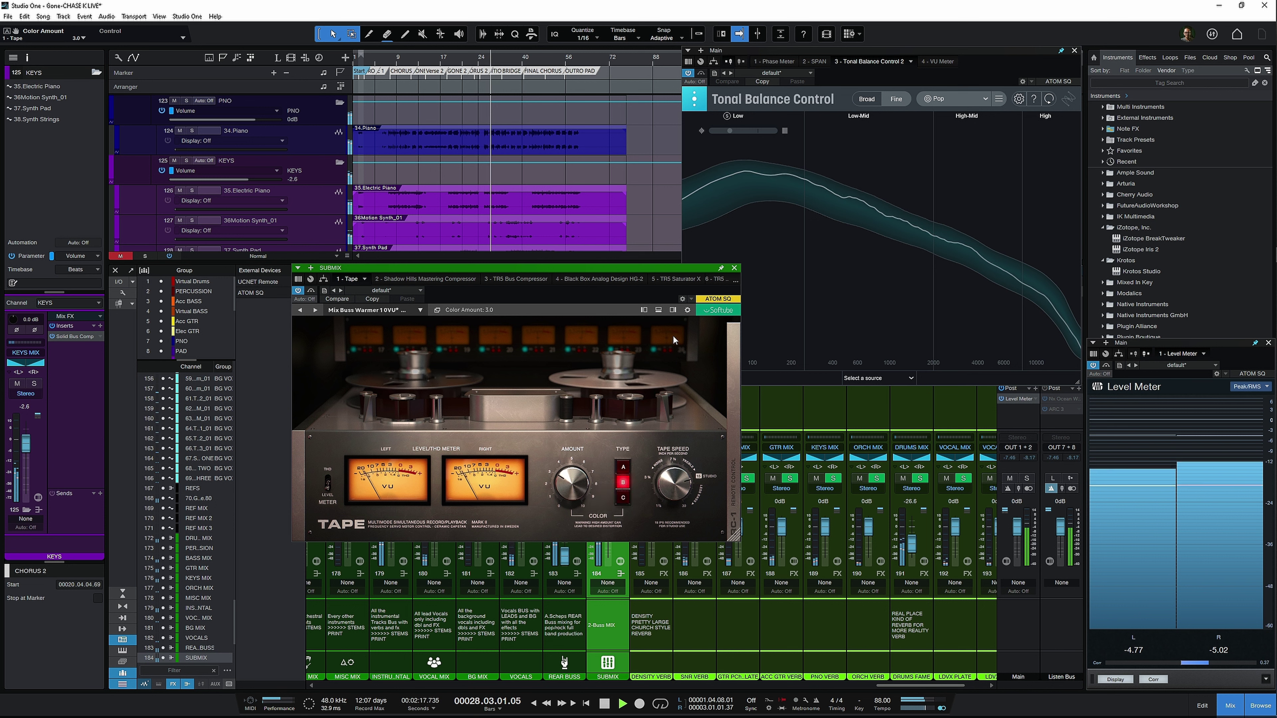
pyautogui.click(733, 269)
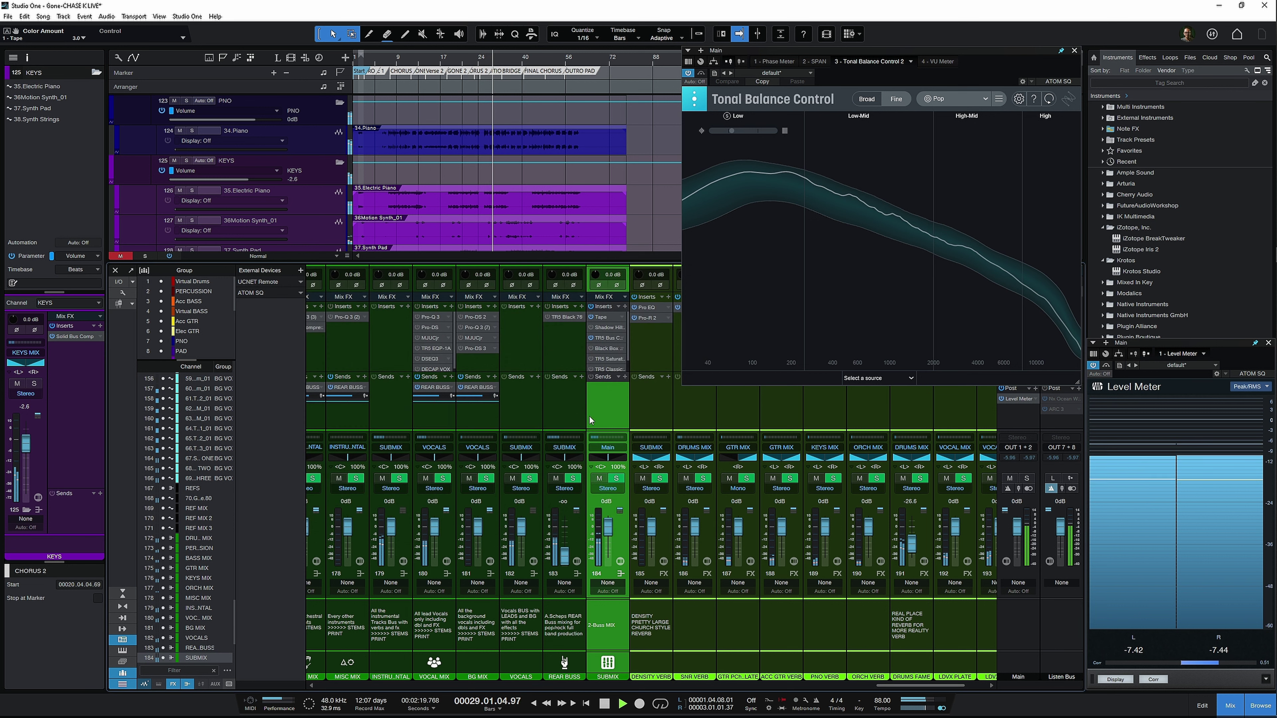
# Step: Compare the SUBMIX Tape plug-in bypassed and active during playback, and check the settings of the bus's TR5 Bus Compressor
pyautogui.click(602, 317)
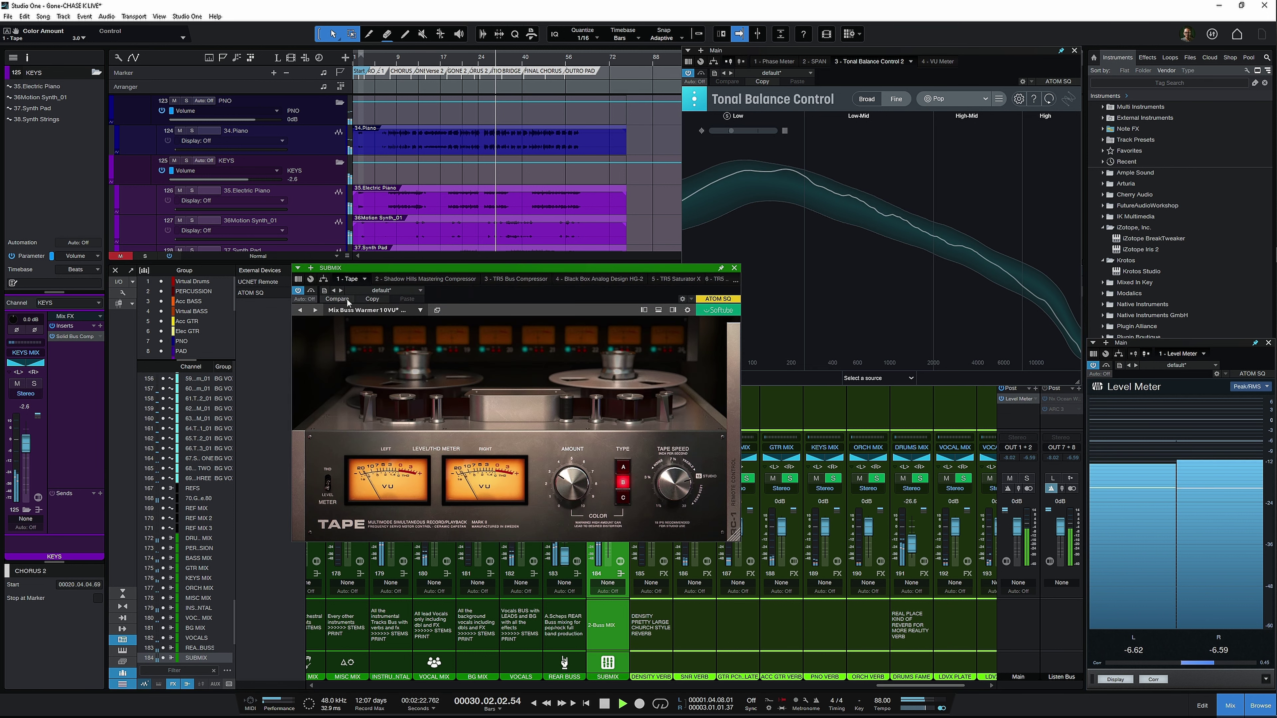
pyautogui.click(311, 290)
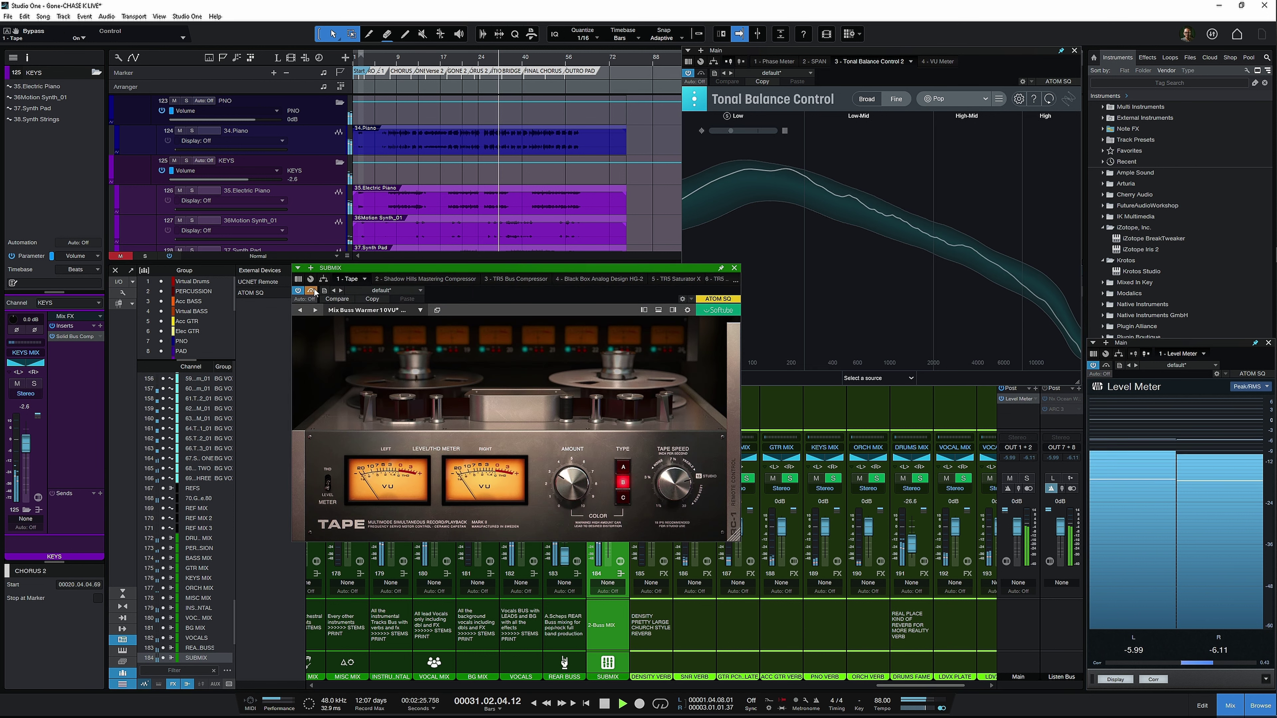
pyautogui.click(312, 291)
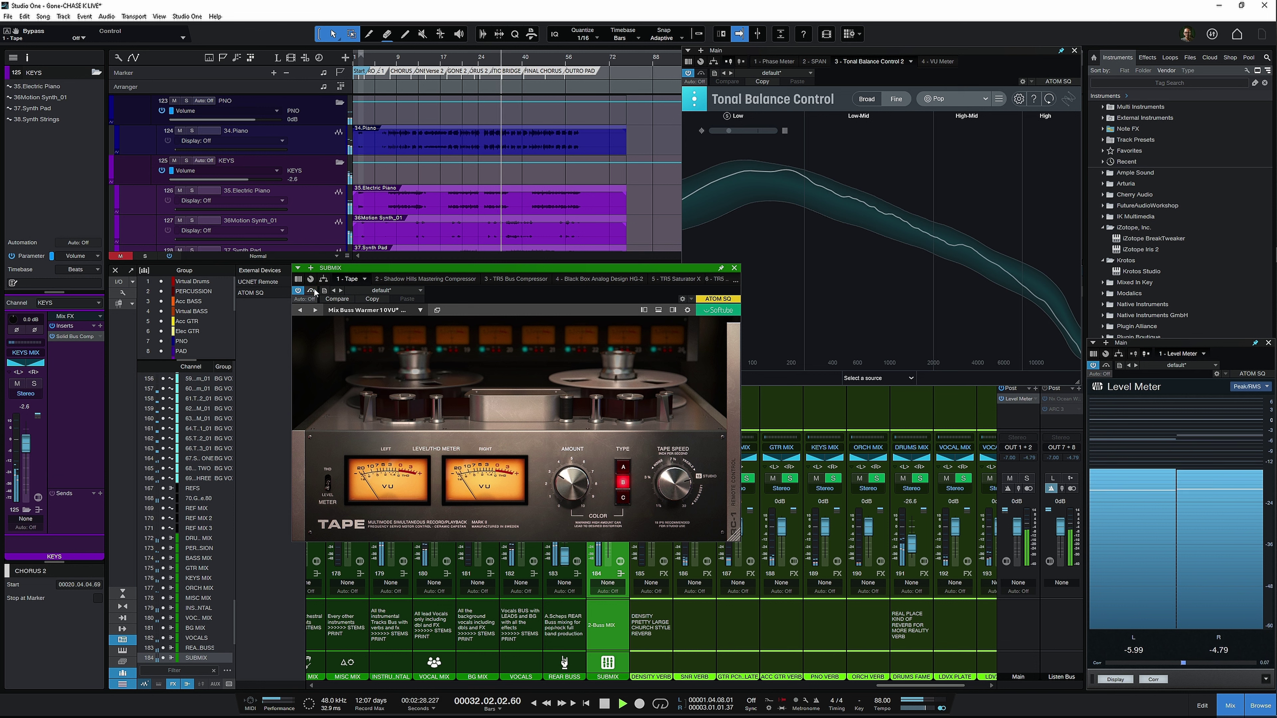
pyautogui.click(734, 269)
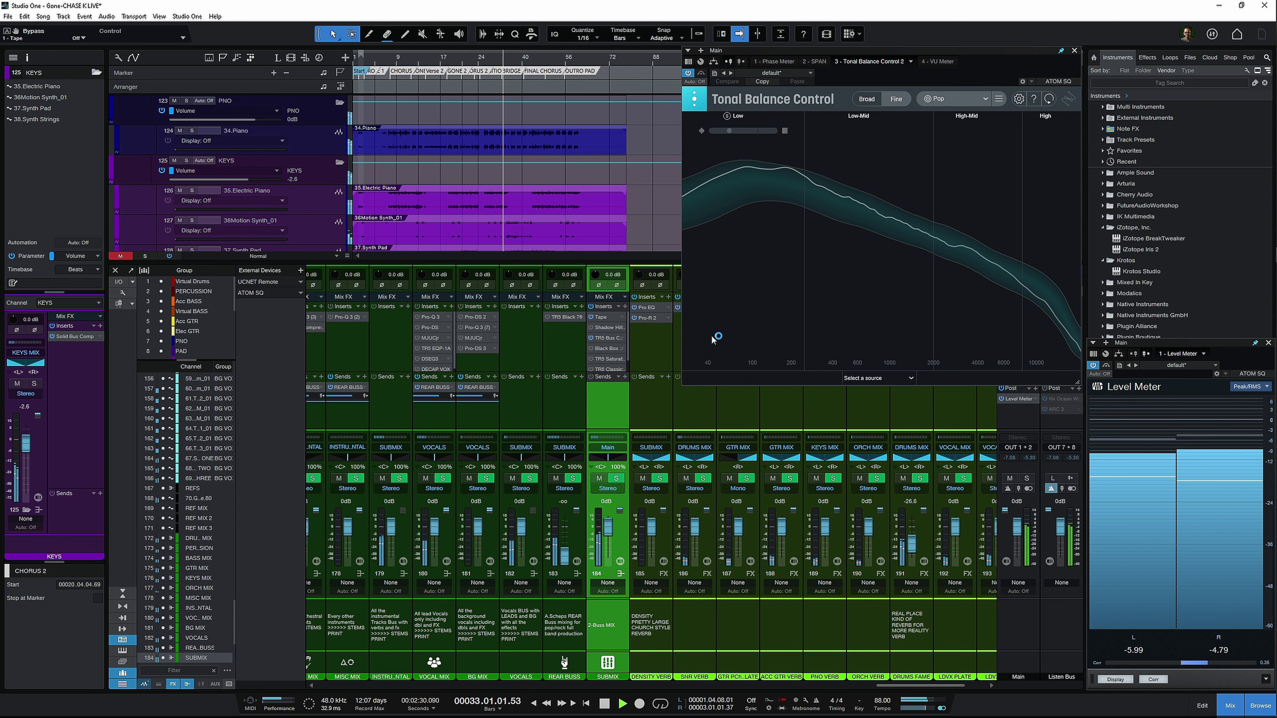
pyautogui.click(608, 337)
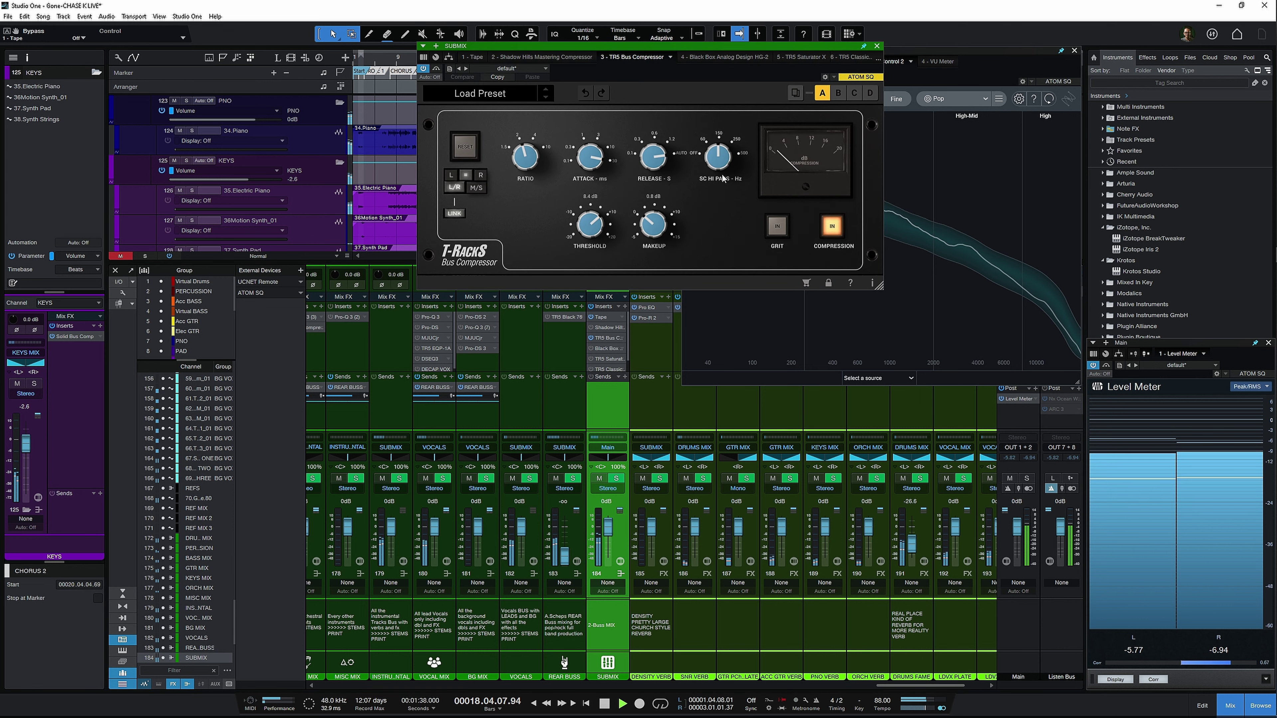
pyautogui.click(877, 46)
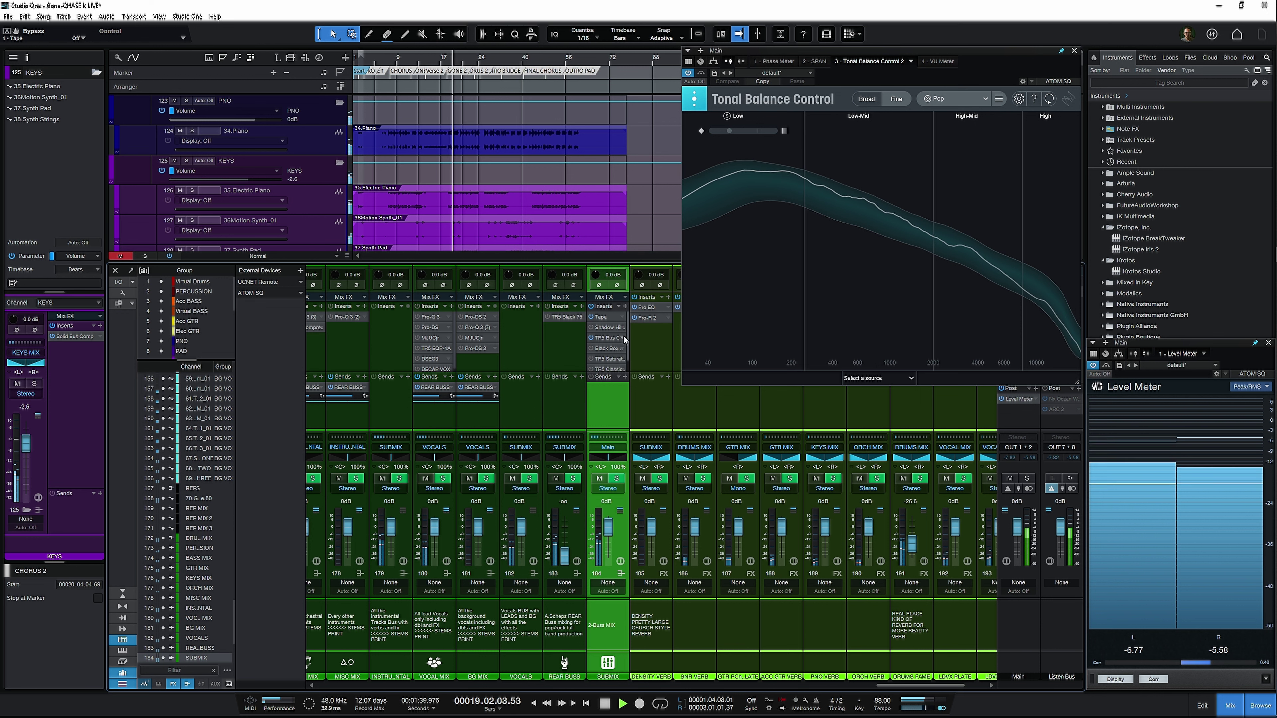
# Step: Insert the MJUC compressor on the SUBMIX bus, compare its Mk2 and Mk3 models, and select Mk2
pyautogui.click(625, 307)
pyautogui.write('mju')
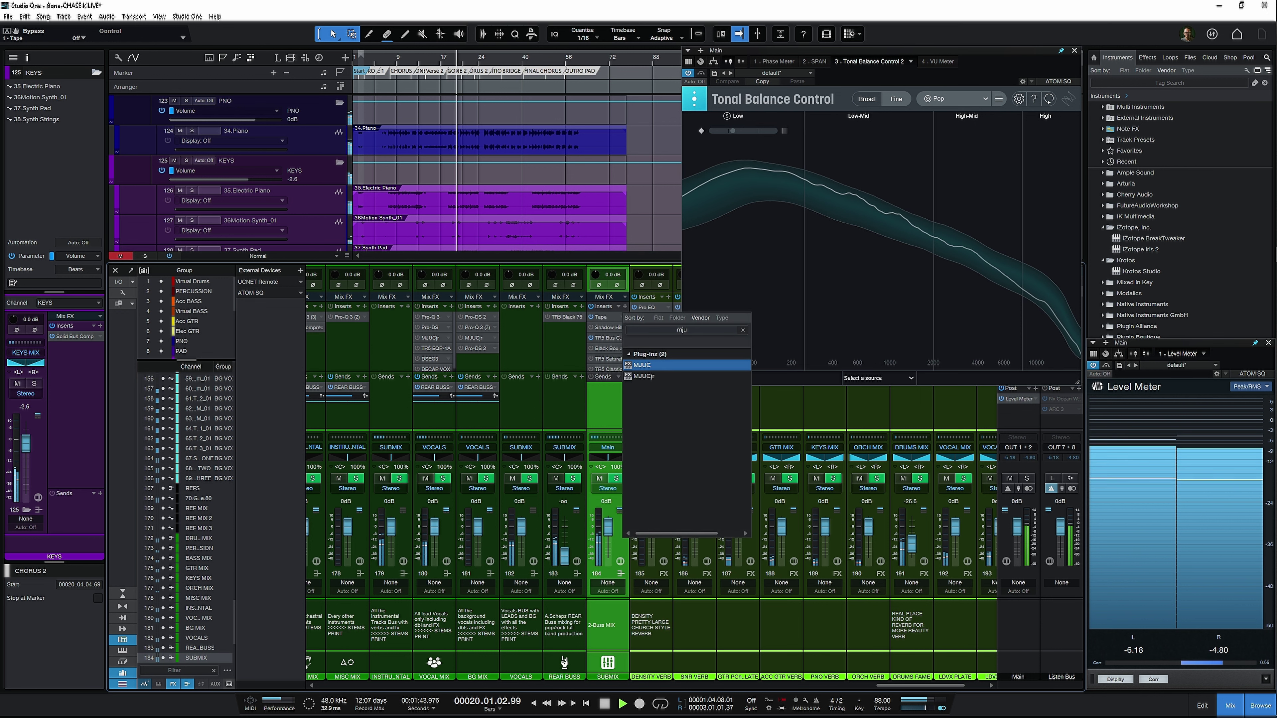
pyautogui.press('Return')
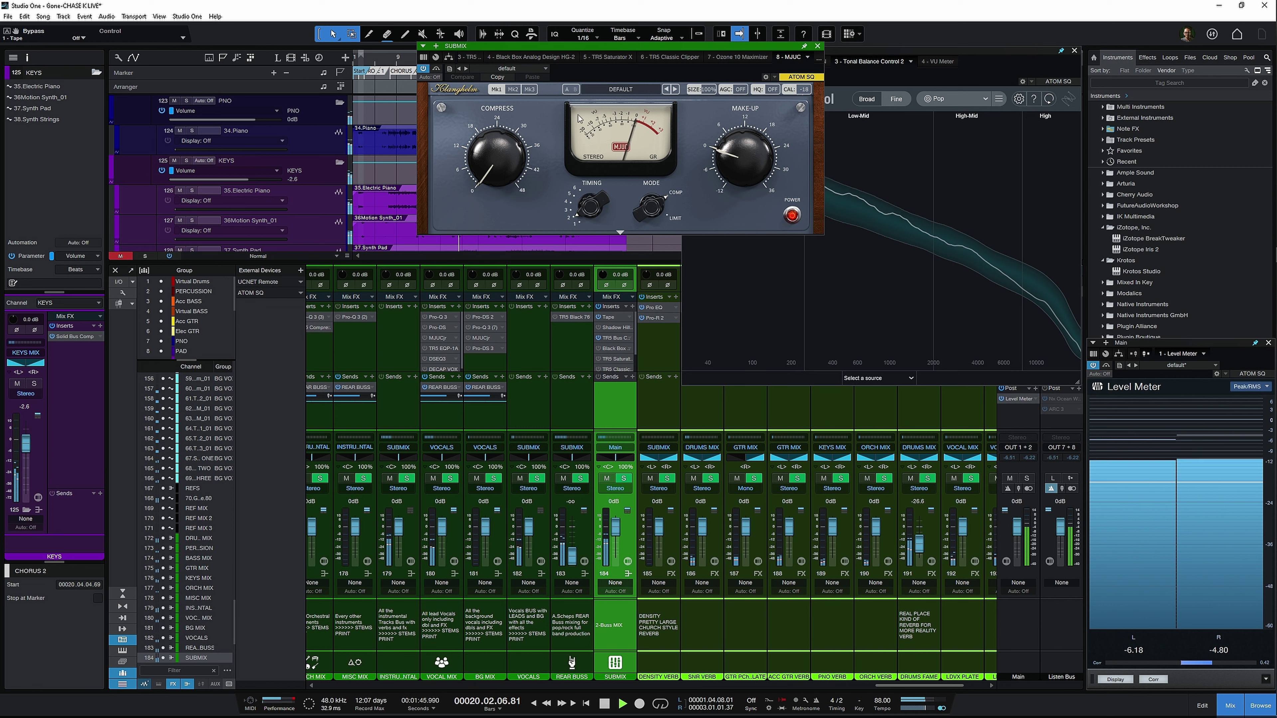
pyautogui.click(513, 89)
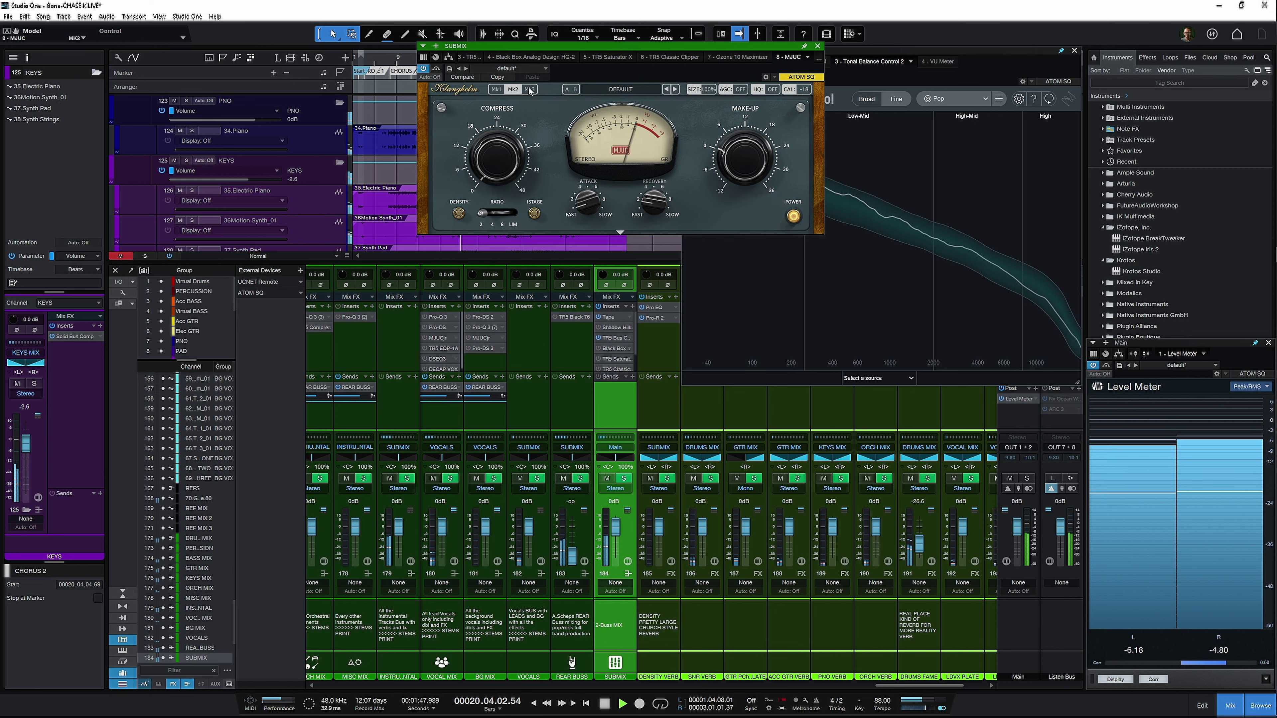
pyautogui.click(528, 89)
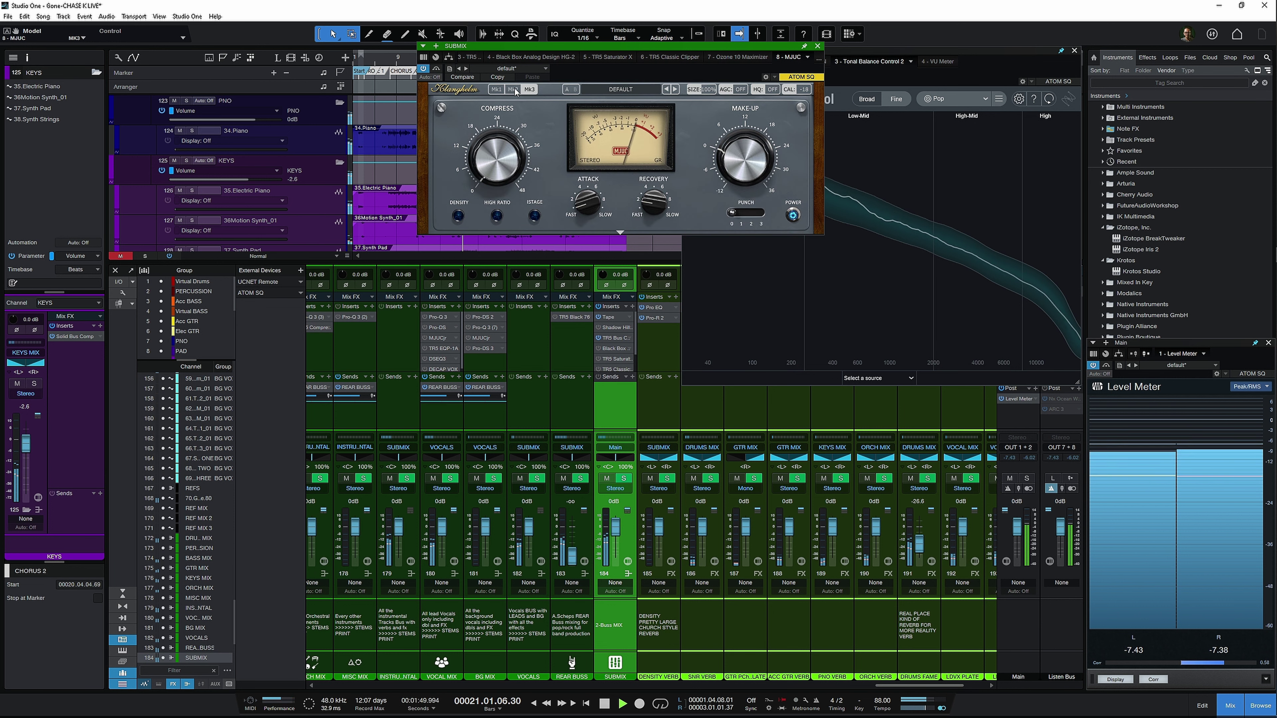
pyautogui.click(513, 89)
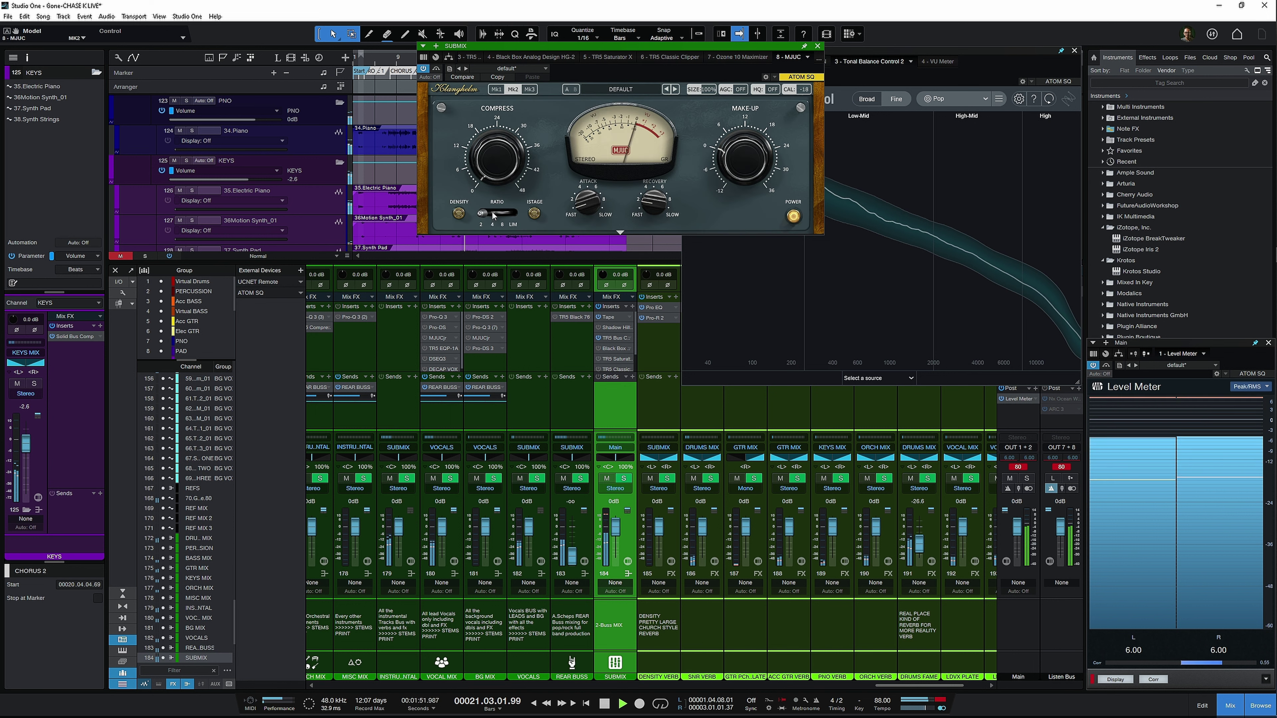
# Step: Try MJUC's Density and HQ options, set recovery to 5.0 with a matching attack, and set Compress to about 5 dB
pyautogui.click(460, 213)
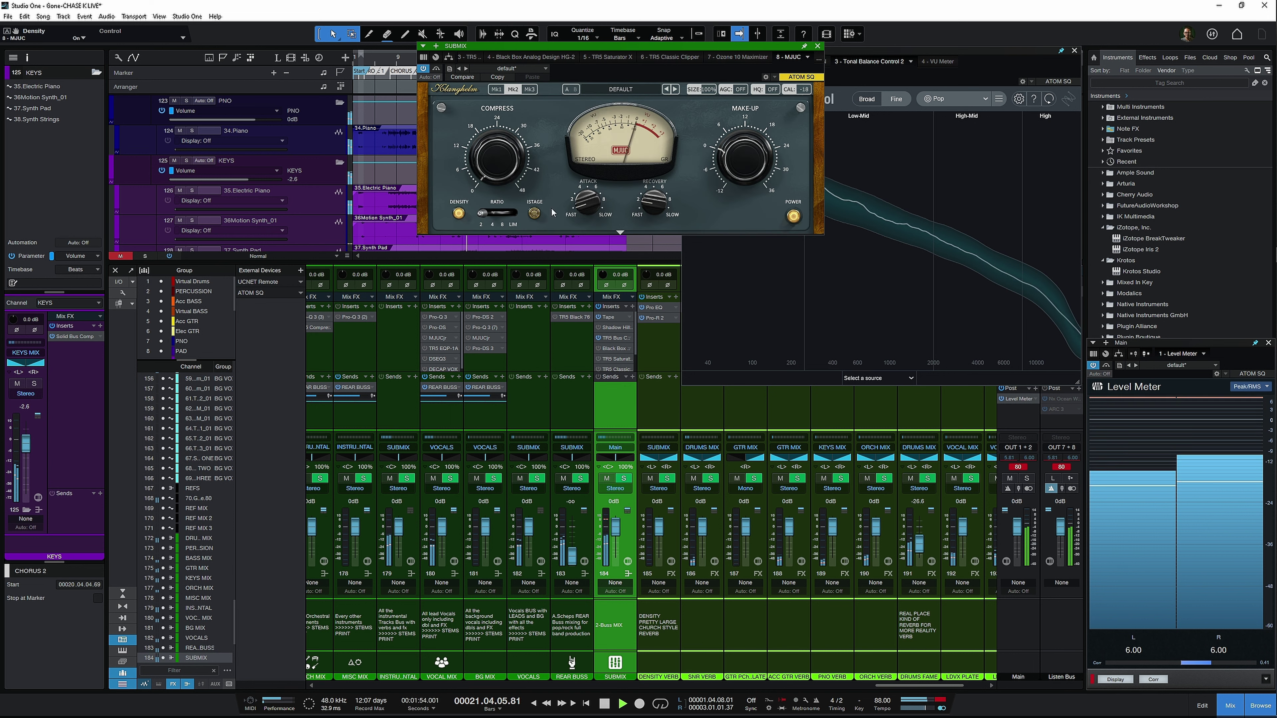
pyautogui.moveTo(585, 214); pyautogui.dragTo(585, 152)
pyautogui.moveTo(669, 210); pyautogui.dragTo(651, 162)
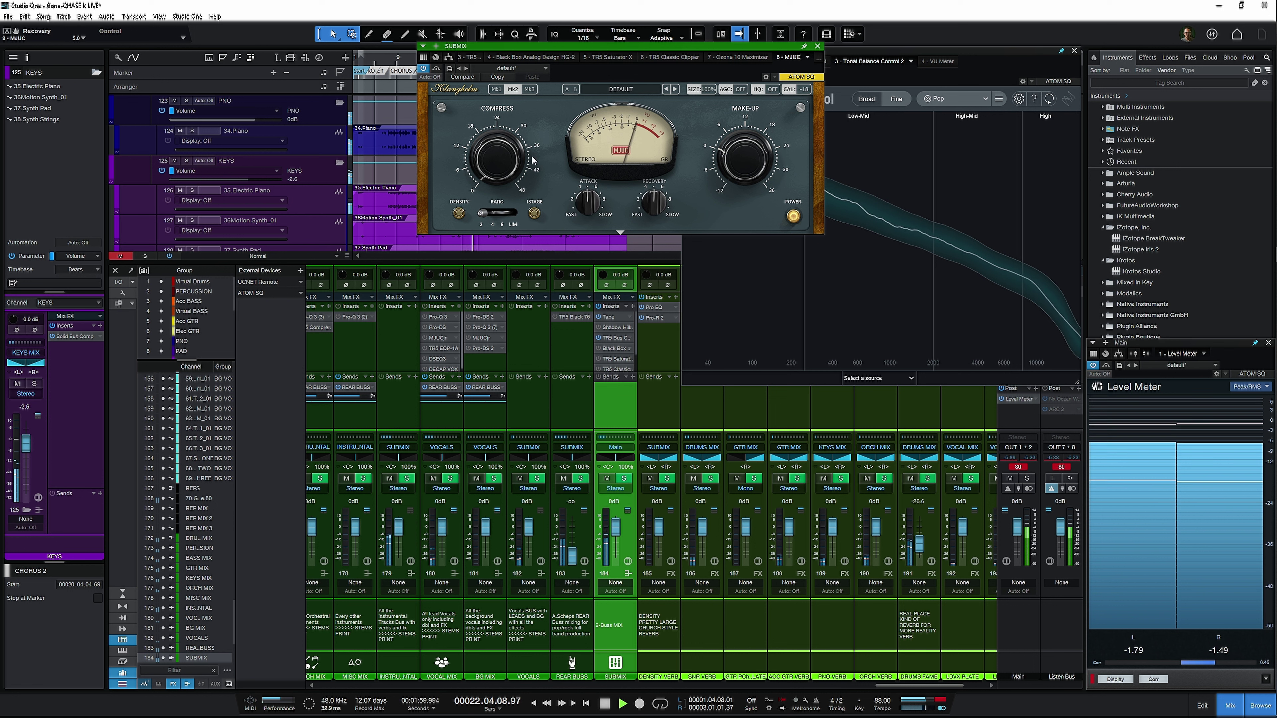
pyautogui.moveTo(513, 128); pyautogui.dragTo(513, 116)
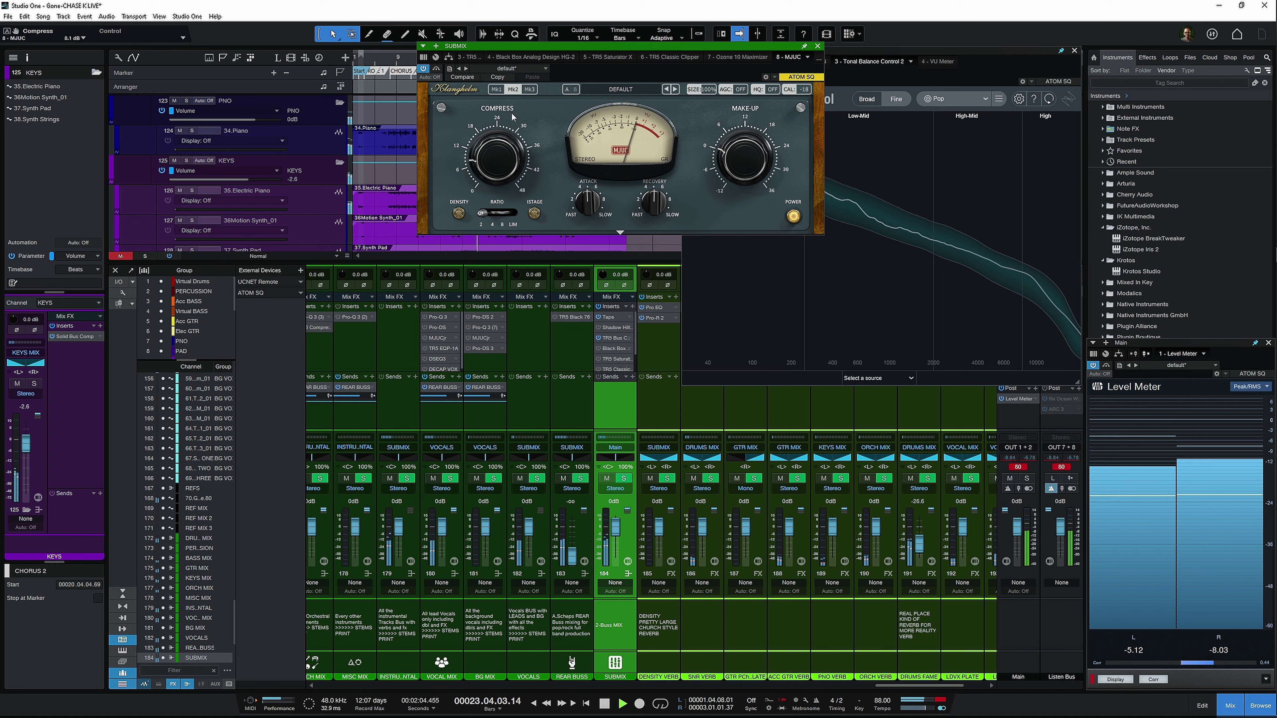
pyautogui.click(774, 90)
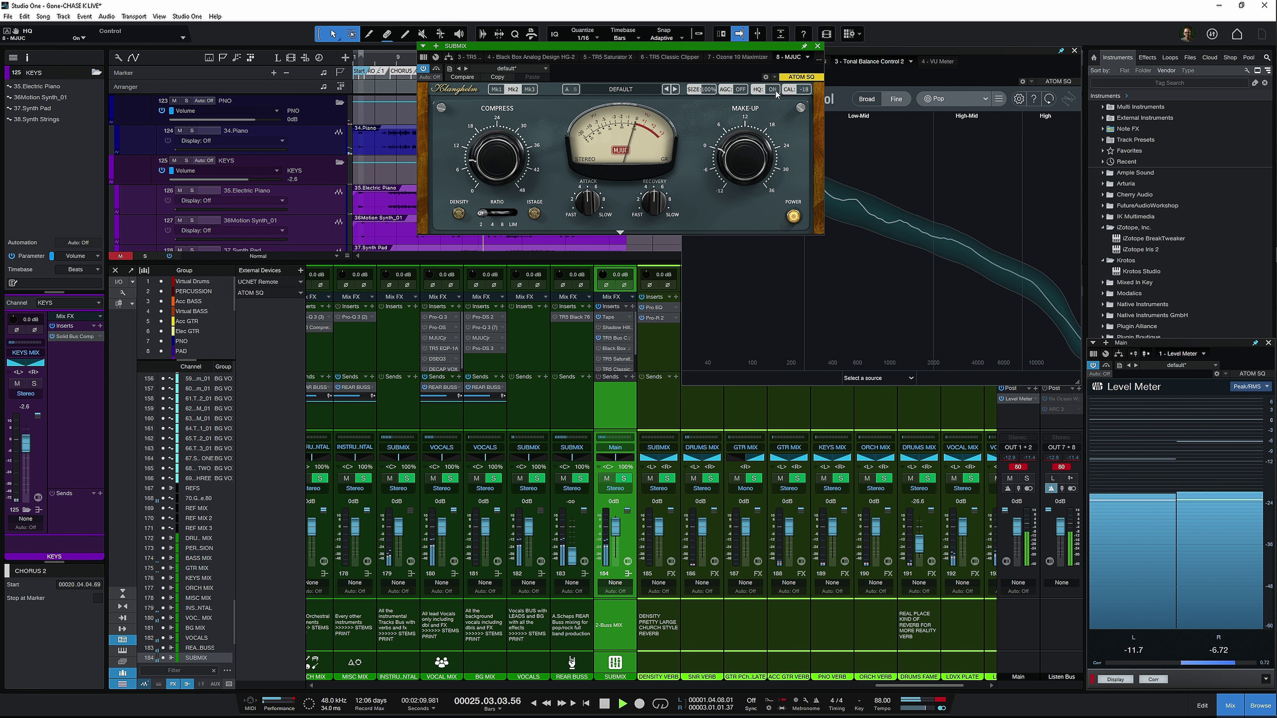
pyautogui.click(775, 91)
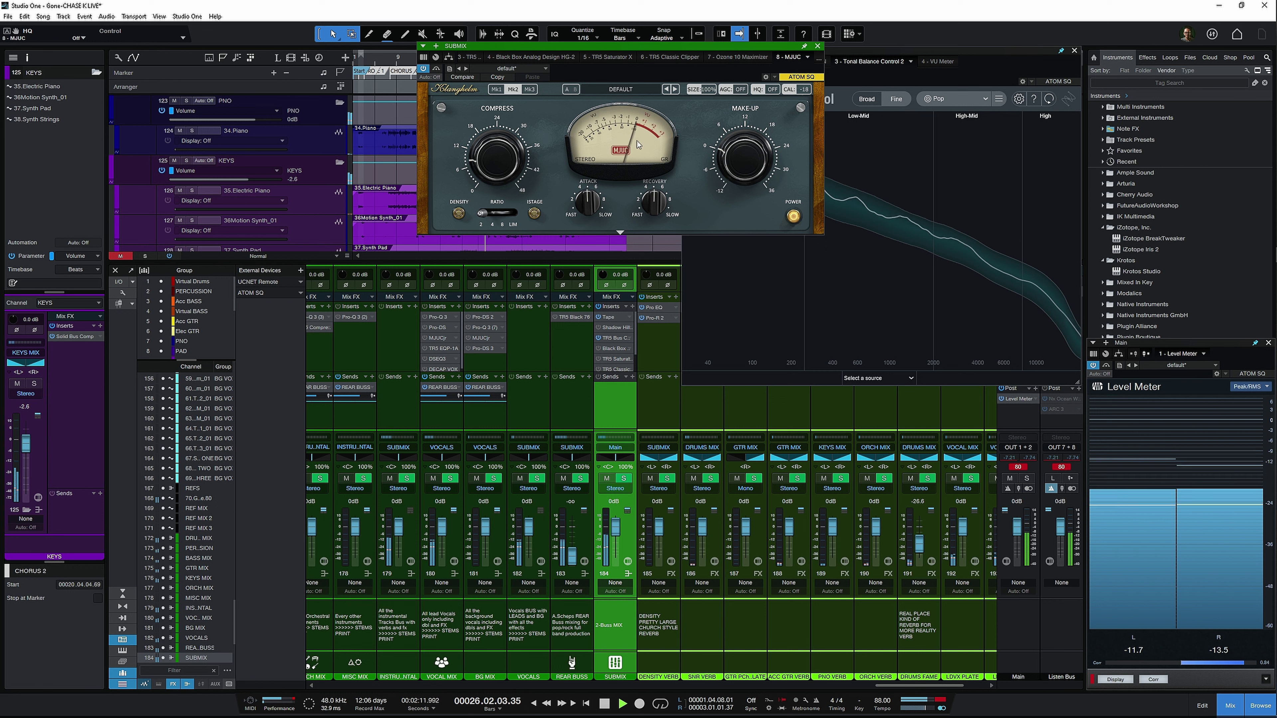
# Step: Set MJUC's Compress to about 10 dB and make-up to 1.8 dB, reset the output clip indicator, and compare the compressor with bypass
pyautogui.moveTo(495, 150); pyautogui.dragTo(496, 148)
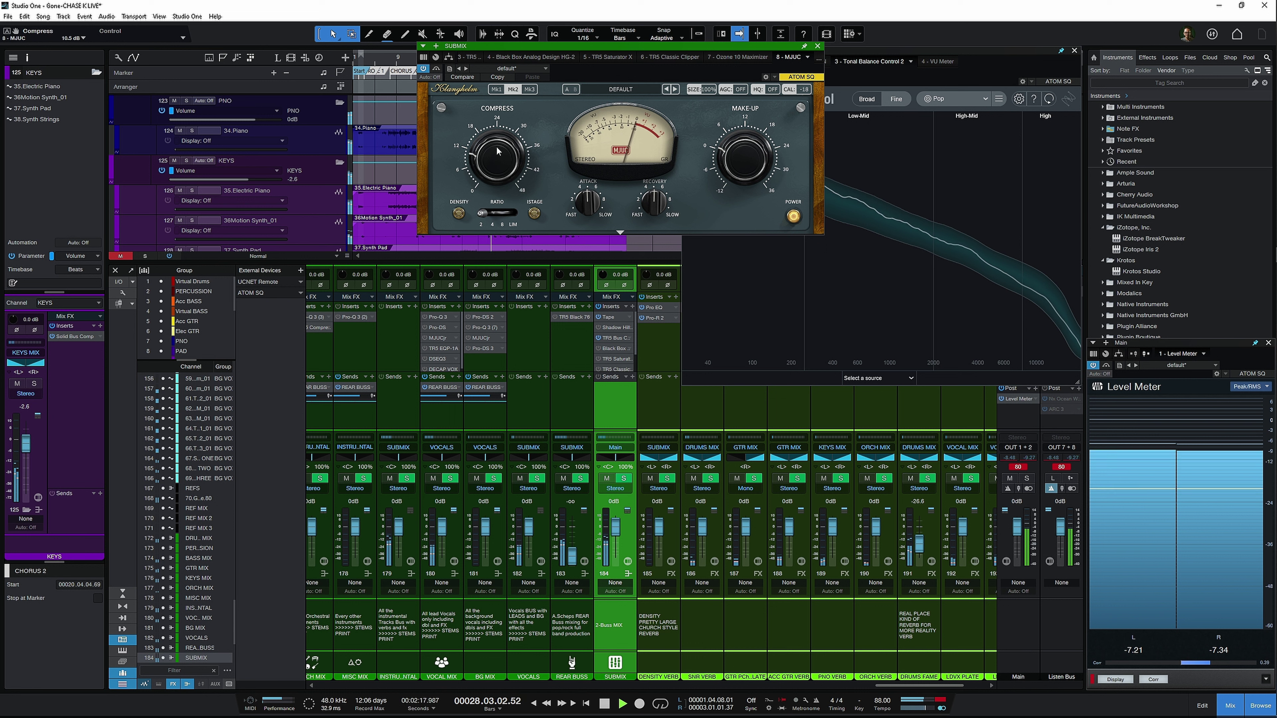
pyautogui.moveTo(754, 153); pyautogui.dragTo(754, 152)
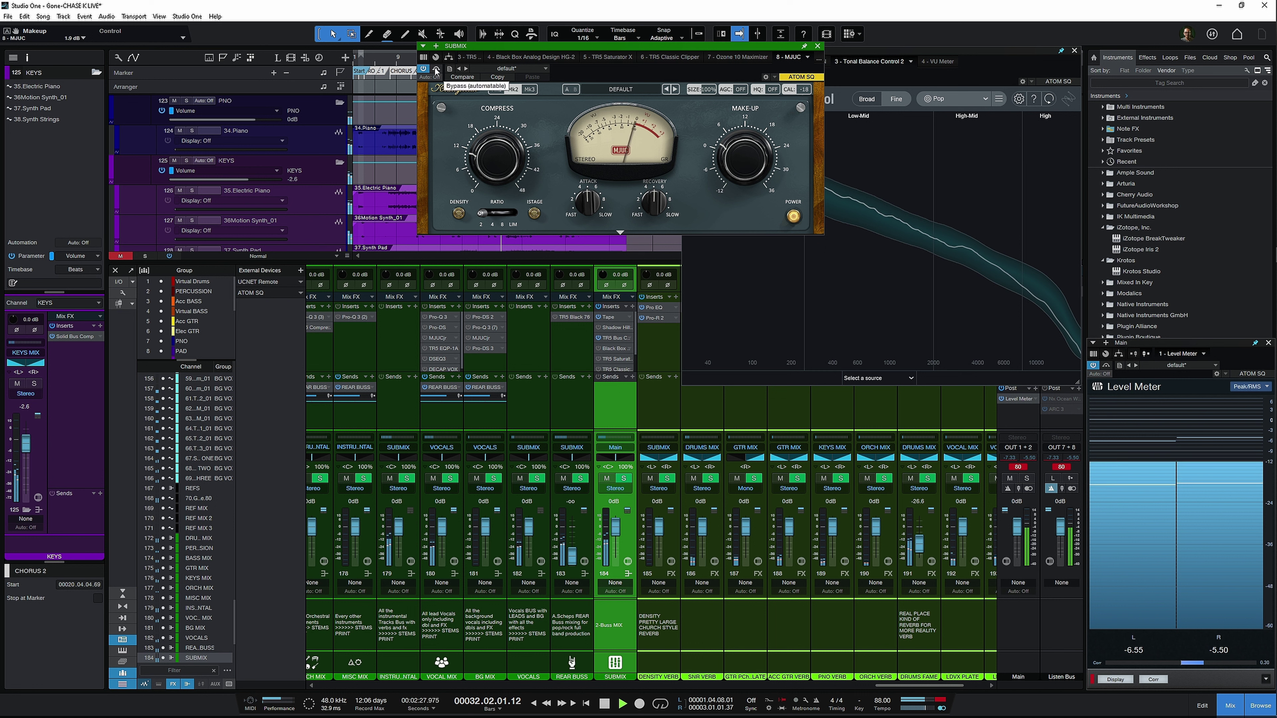
pyautogui.click(1011, 459)
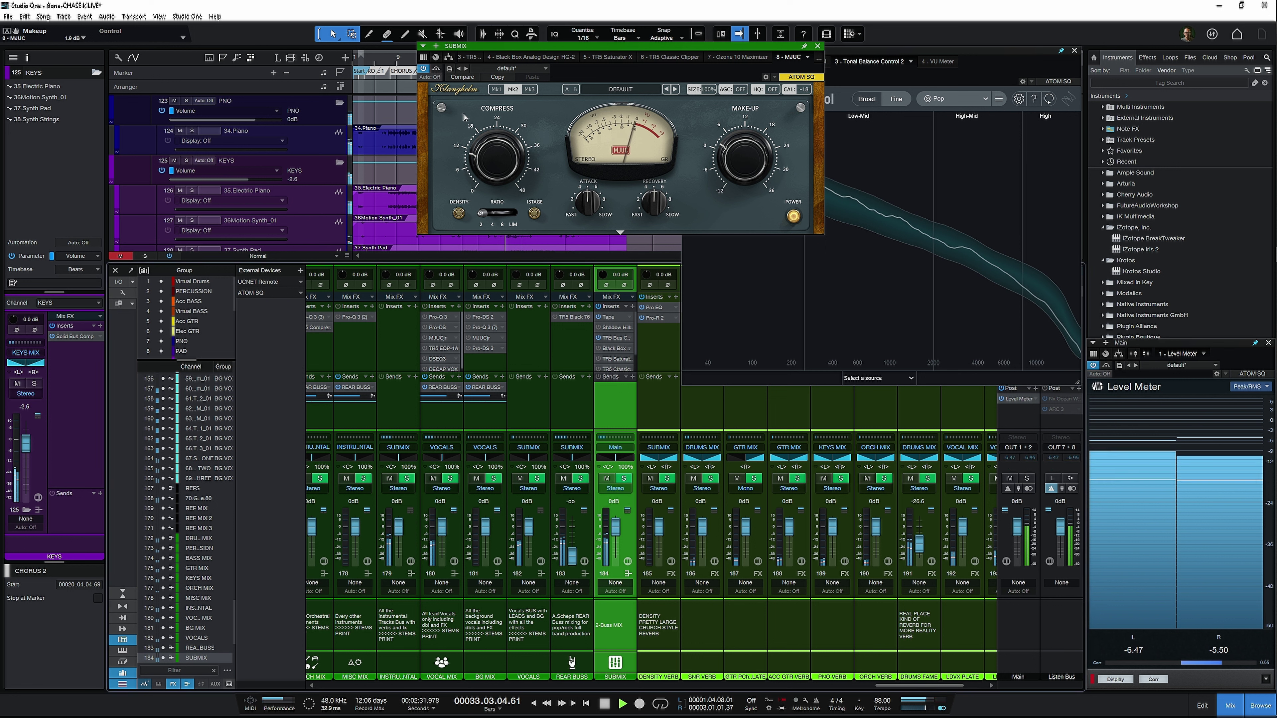
pyautogui.click(436, 68)
pyautogui.click(436, 69)
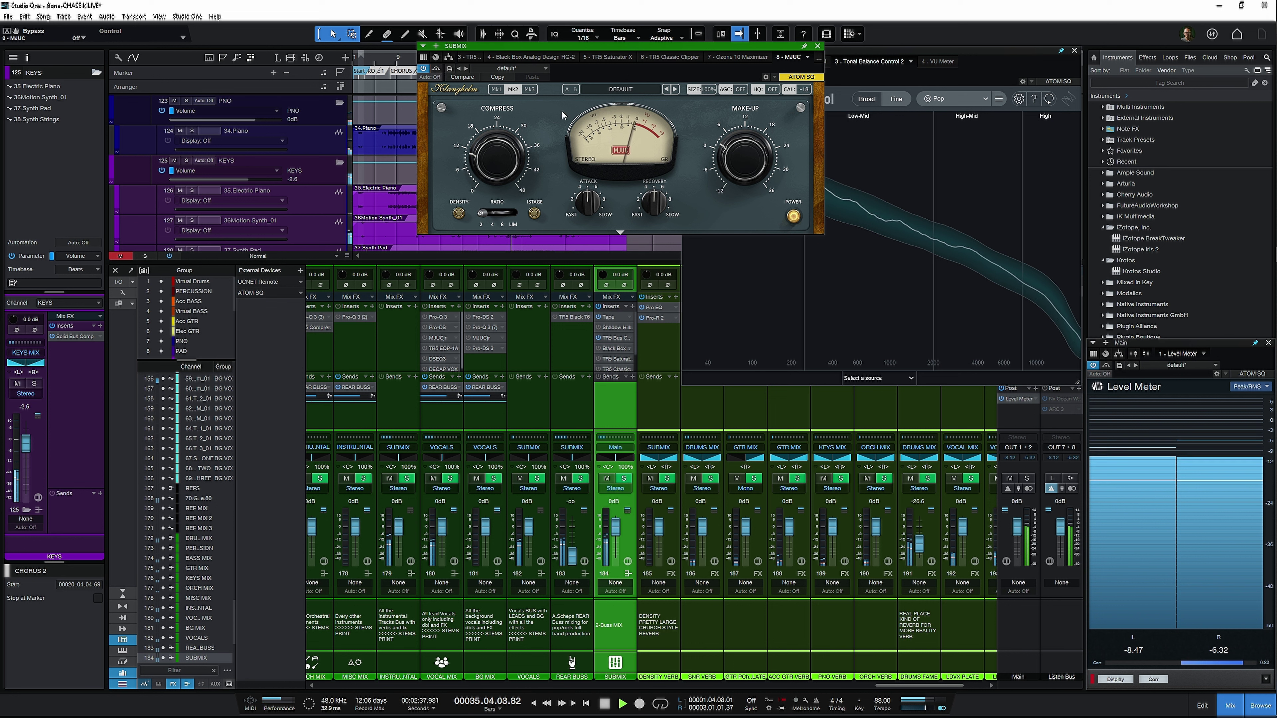
# Step: Switch MJUC to the Mk1 model, adjust its timing, set make-up to 2.1 dB, and compare it with bypass during playback
pyautogui.press('space')
pyautogui.click(496, 90)
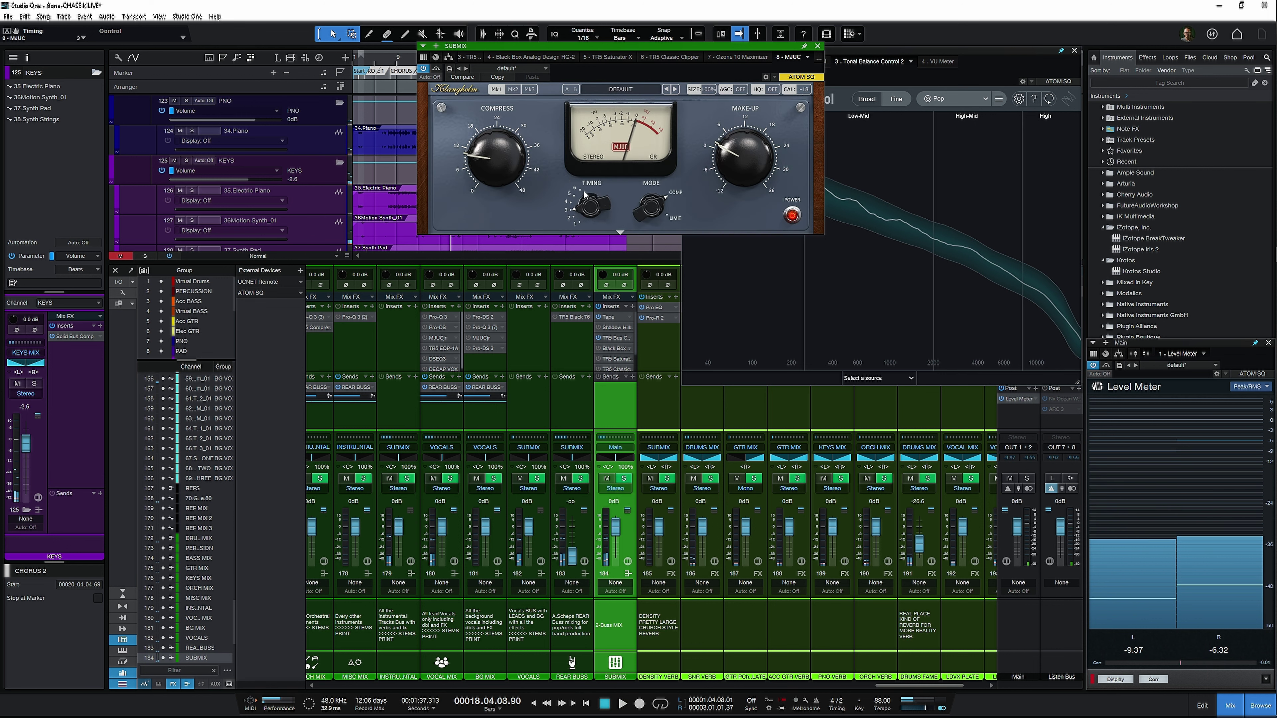
pyautogui.moveTo(584, 190); pyautogui.dragTo(588, 162)
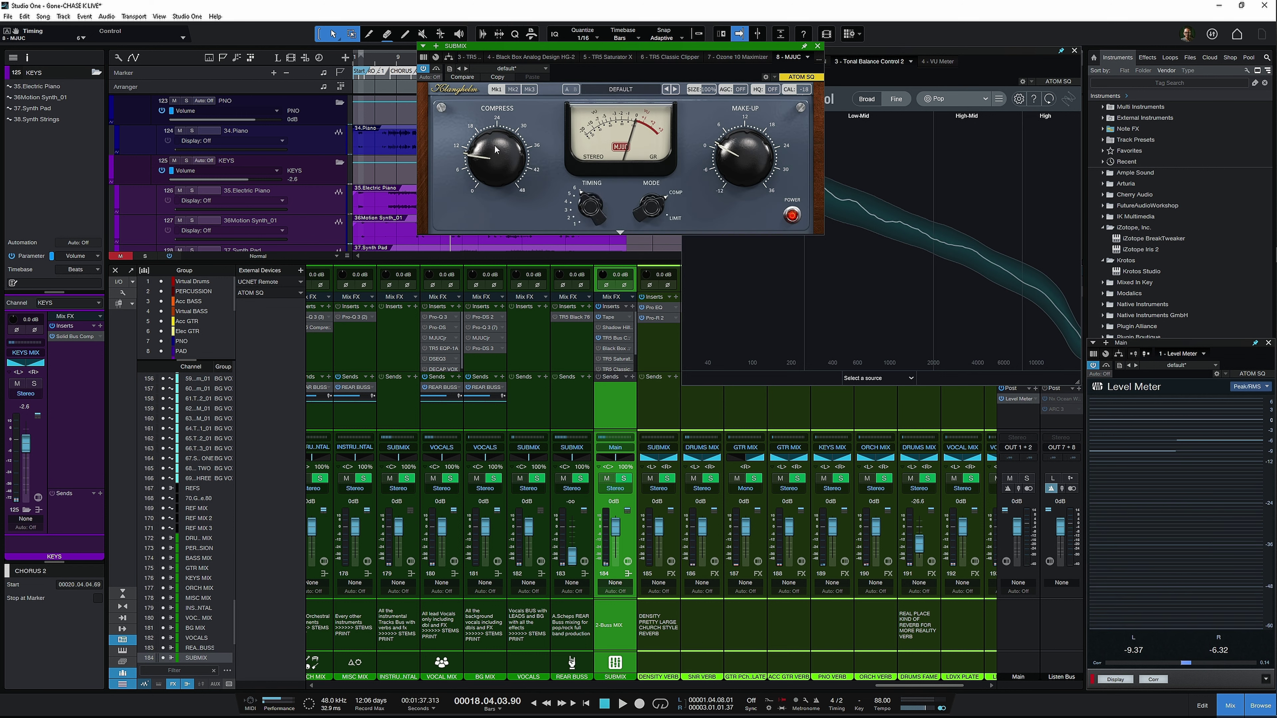
pyautogui.press('space')
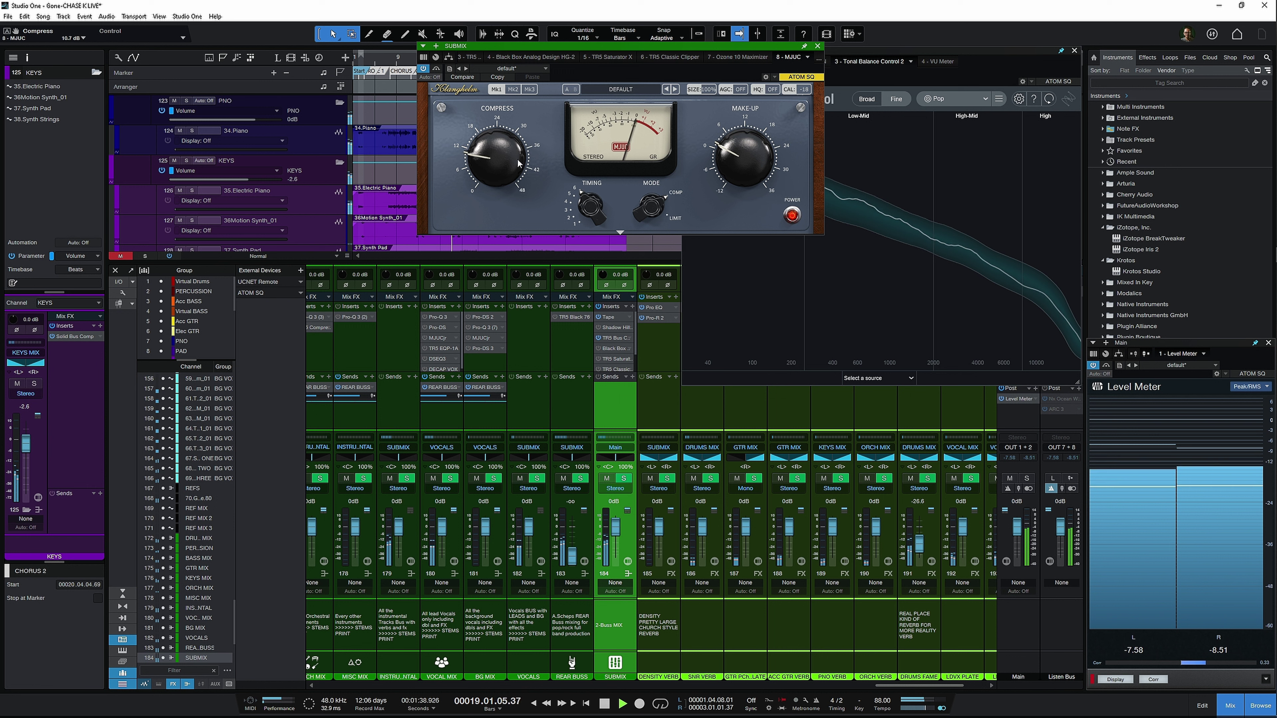
pyautogui.moveTo(518, 160); pyautogui.dragTo(518, 159)
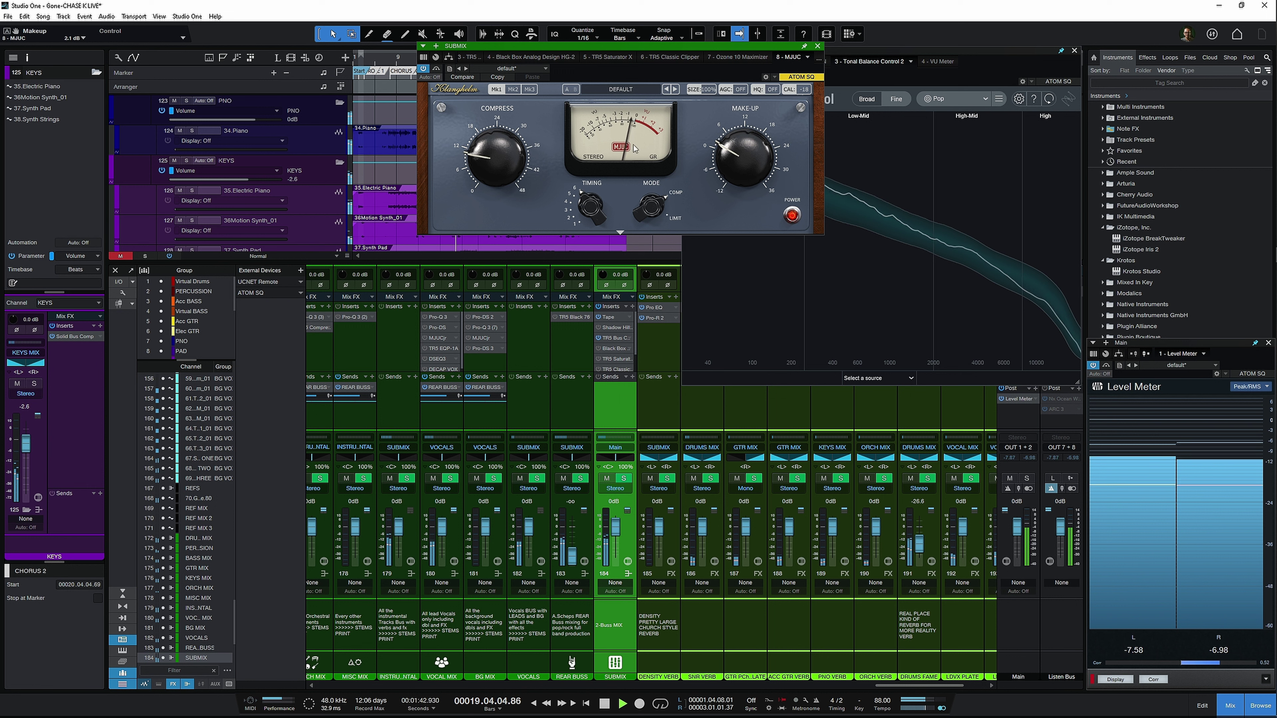
pyautogui.click(436, 69)
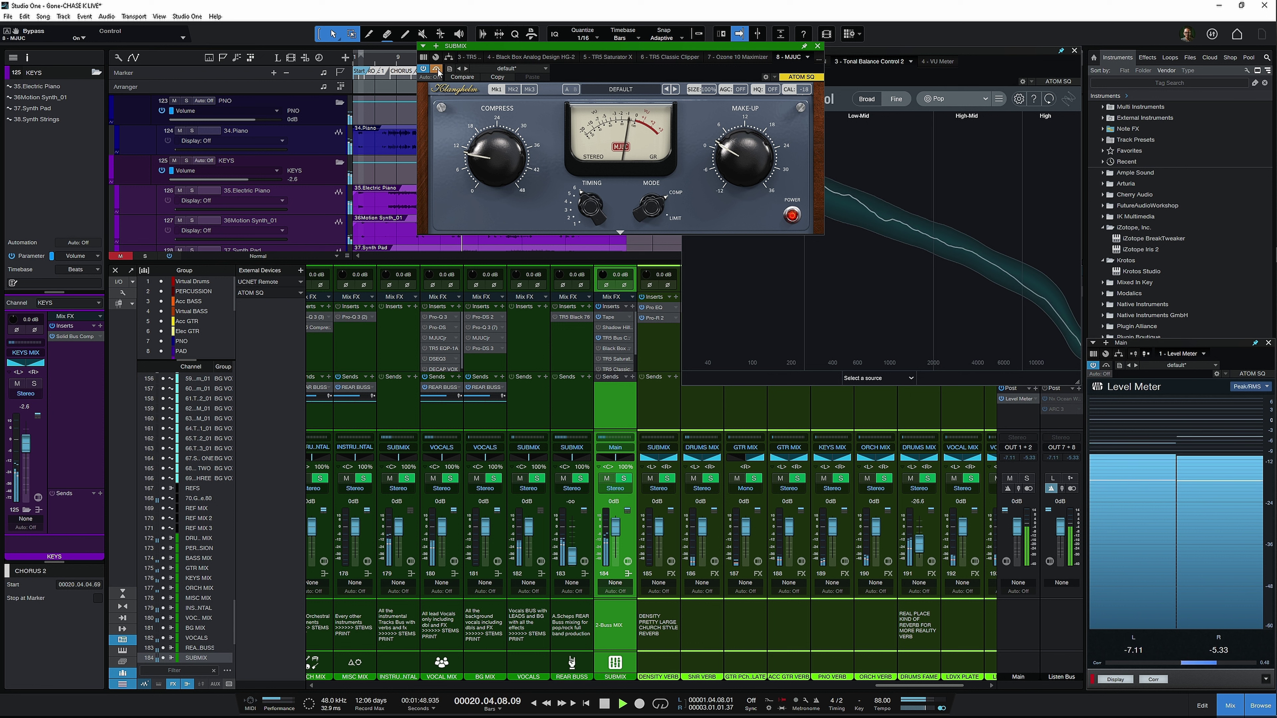
pyautogui.click(437, 70)
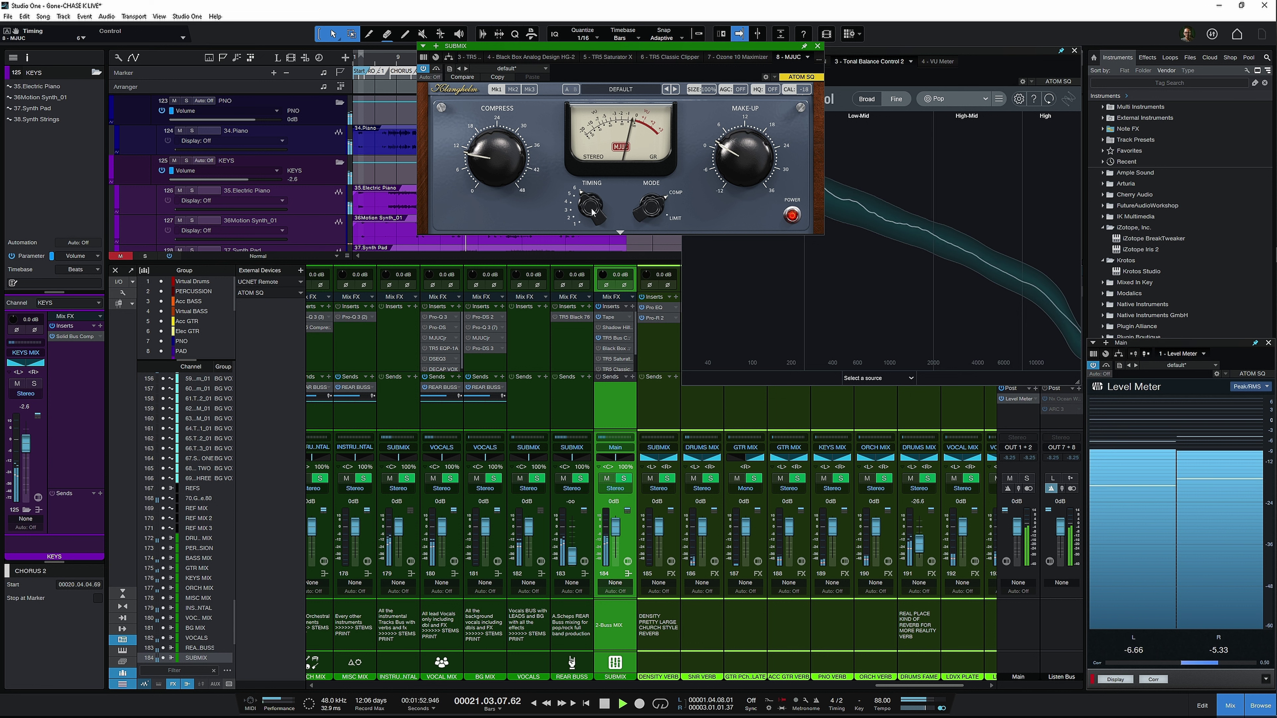
# Step: Set the Mk1 Compress to about 13 dB and level-match its make-up to 3.1 dB by comparing MJUC bypassed and active
pyautogui.moveTo(514, 161); pyautogui.dragTo(502, 148)
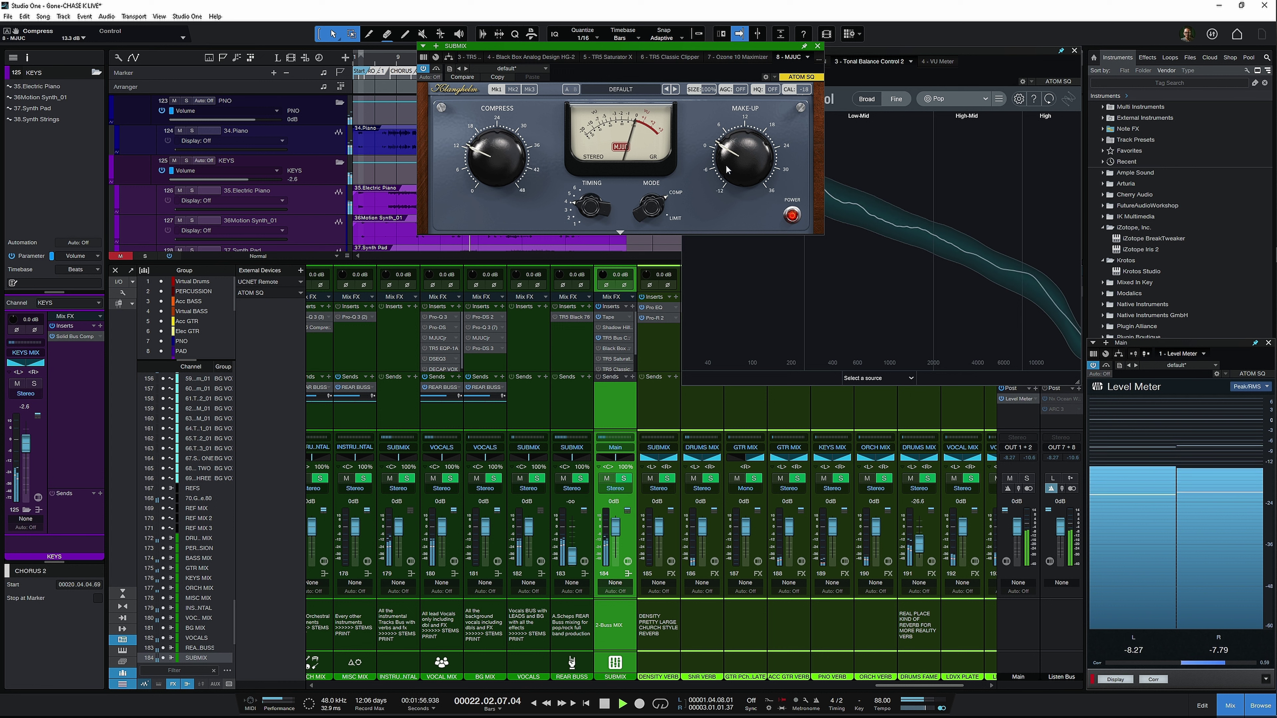
pyautogui.click(436, 68)
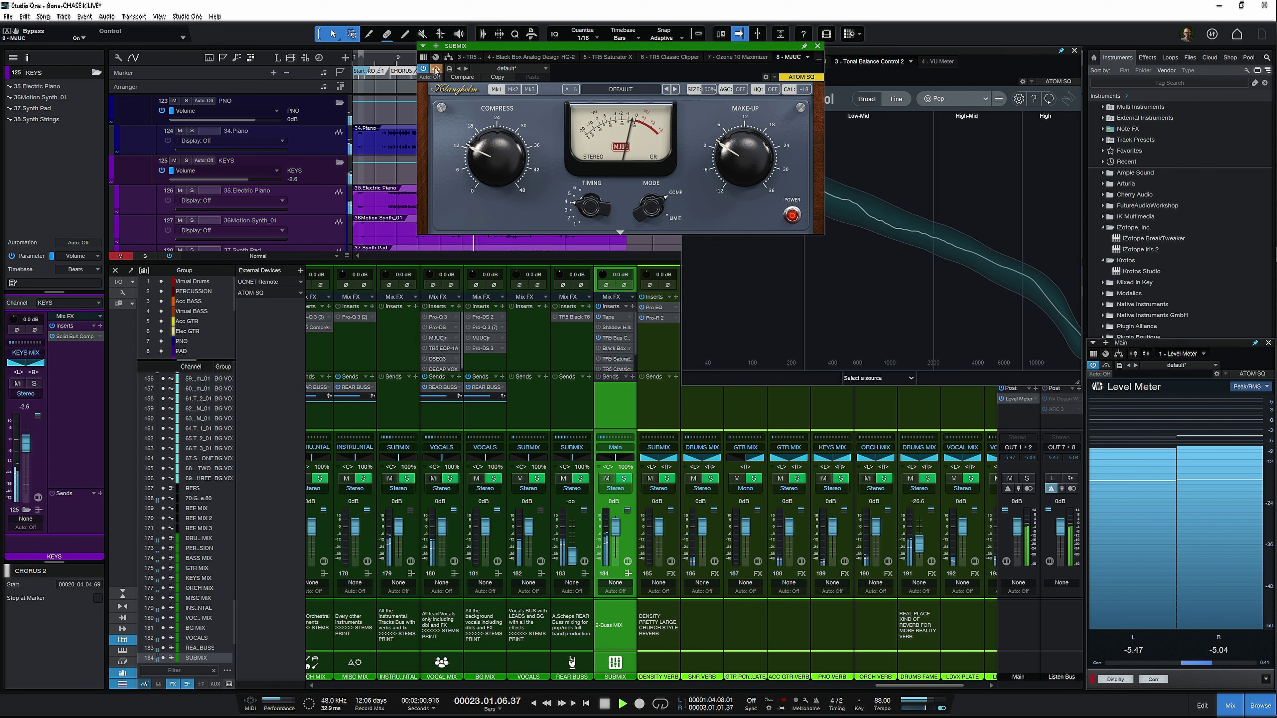
pyautogui.click(436, 69)
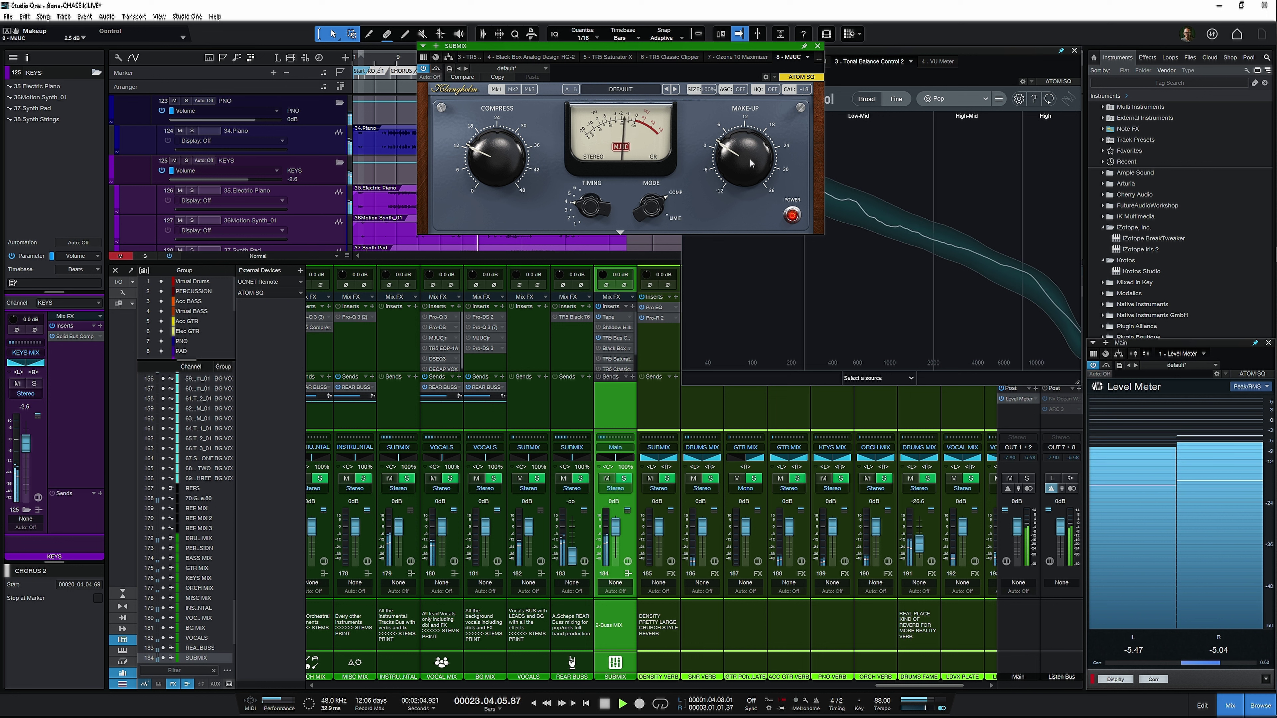
pyautogui.click(436, 69)
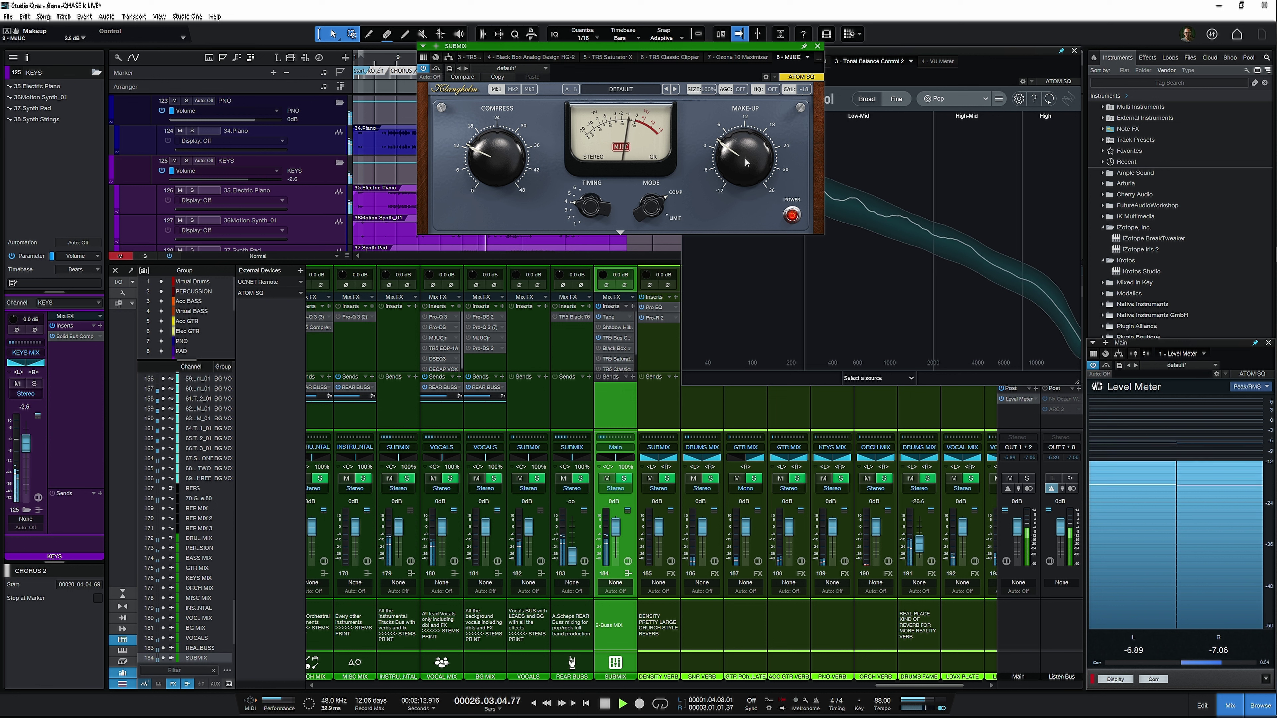
pyautogui.moveTo(746, 162); pyautogui.dragTo(691, 139)
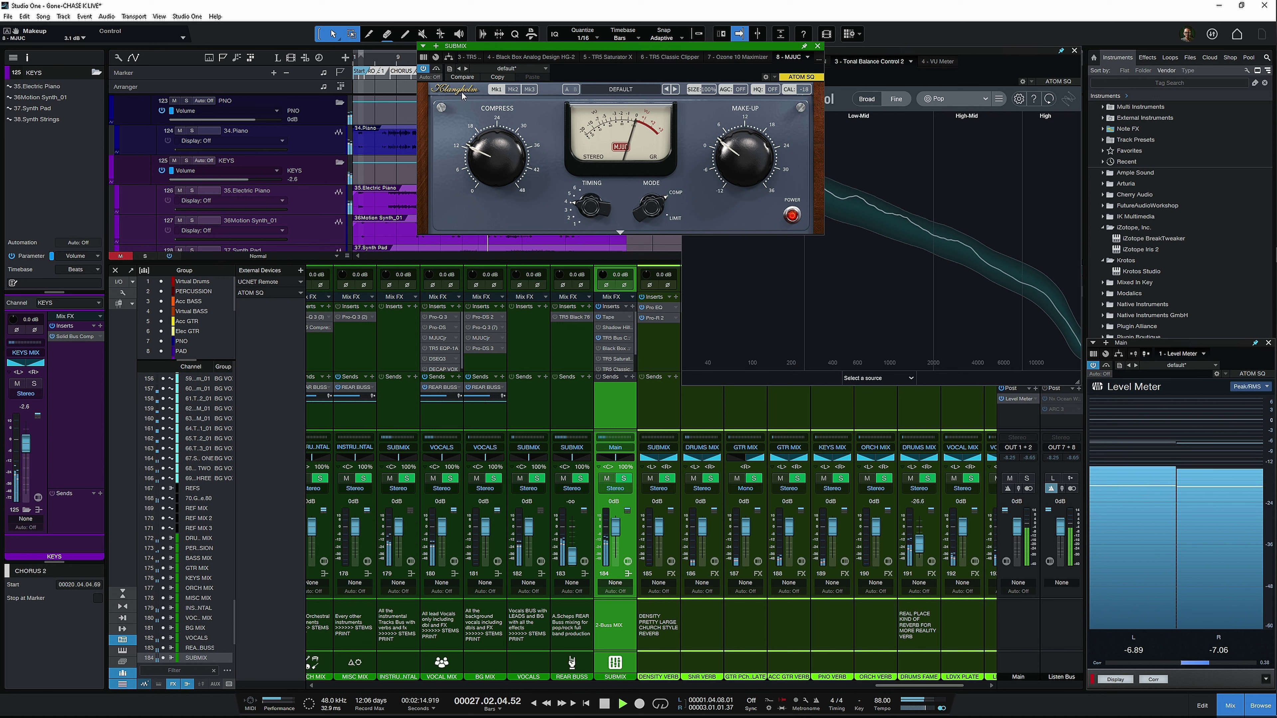
pyautogui.click(436, 70)
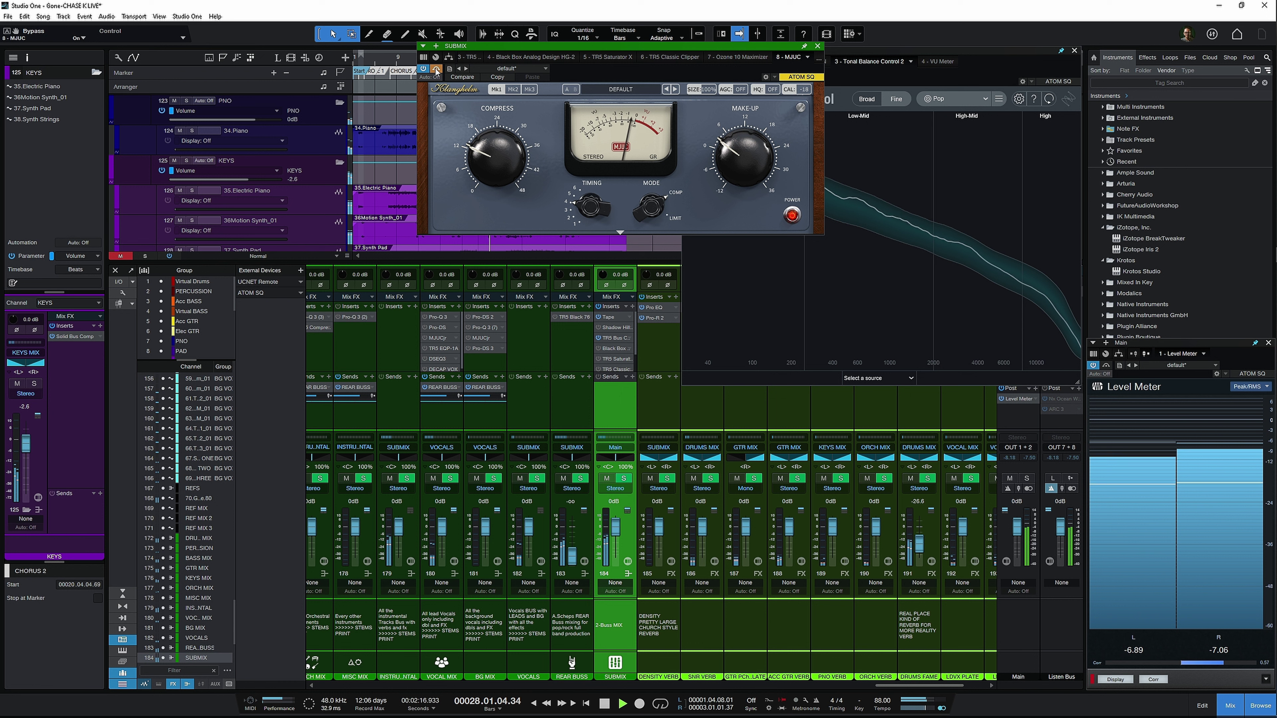
pyautogui.click(436, 70)
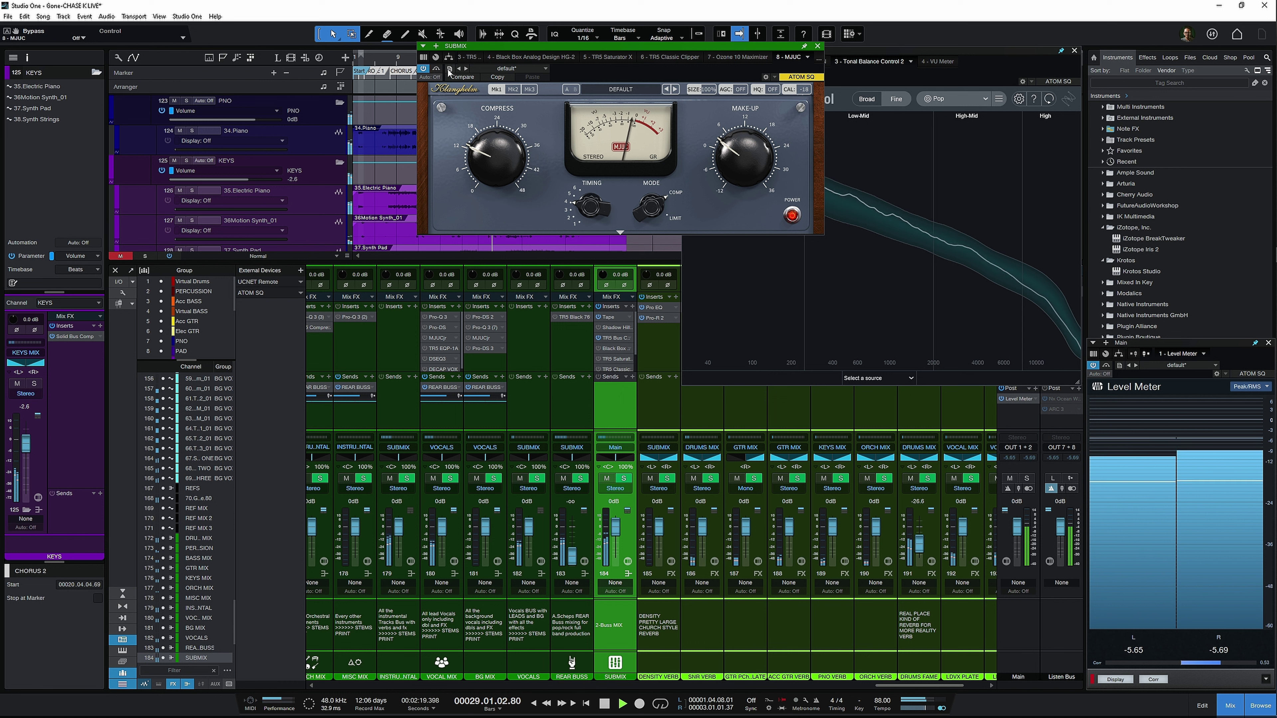
# Step: Close MJUC, stop playback, and remove the unused SUBMIX inserts, keeping only Tape, the TR5 Bus Compressor and MJUC
pyautogui.click(817, 46)
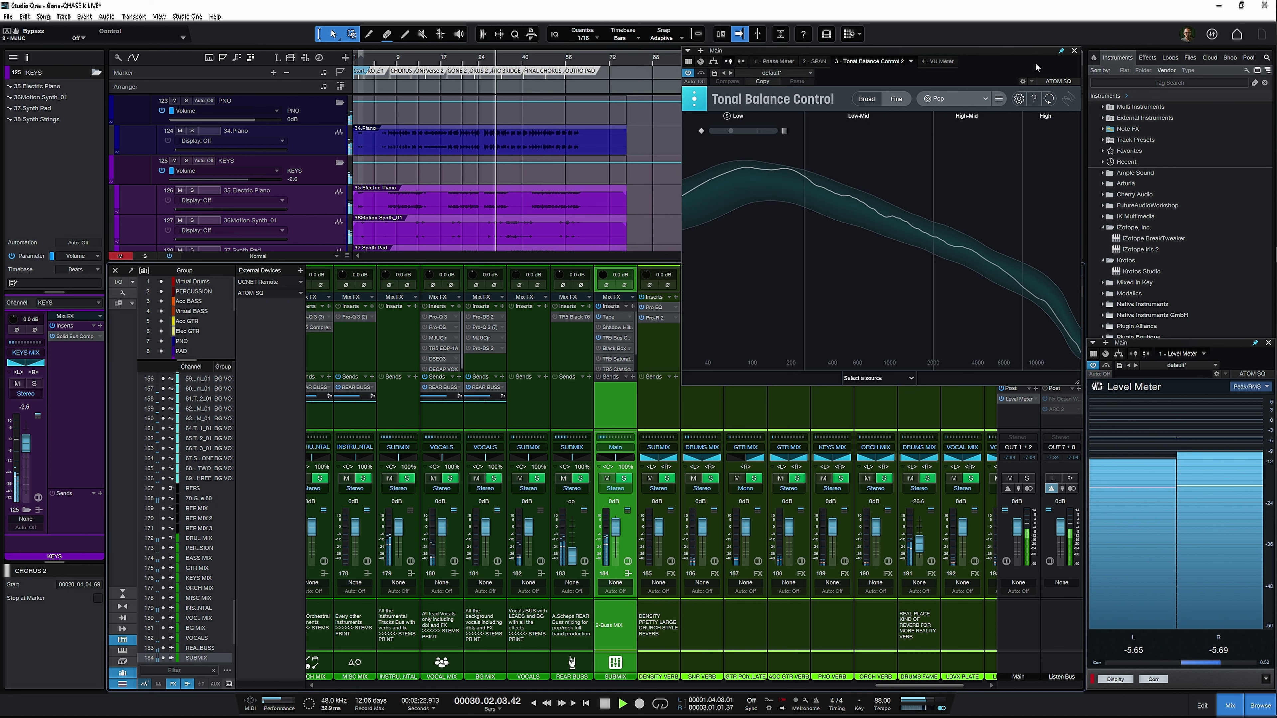
pyautogui.press('space')
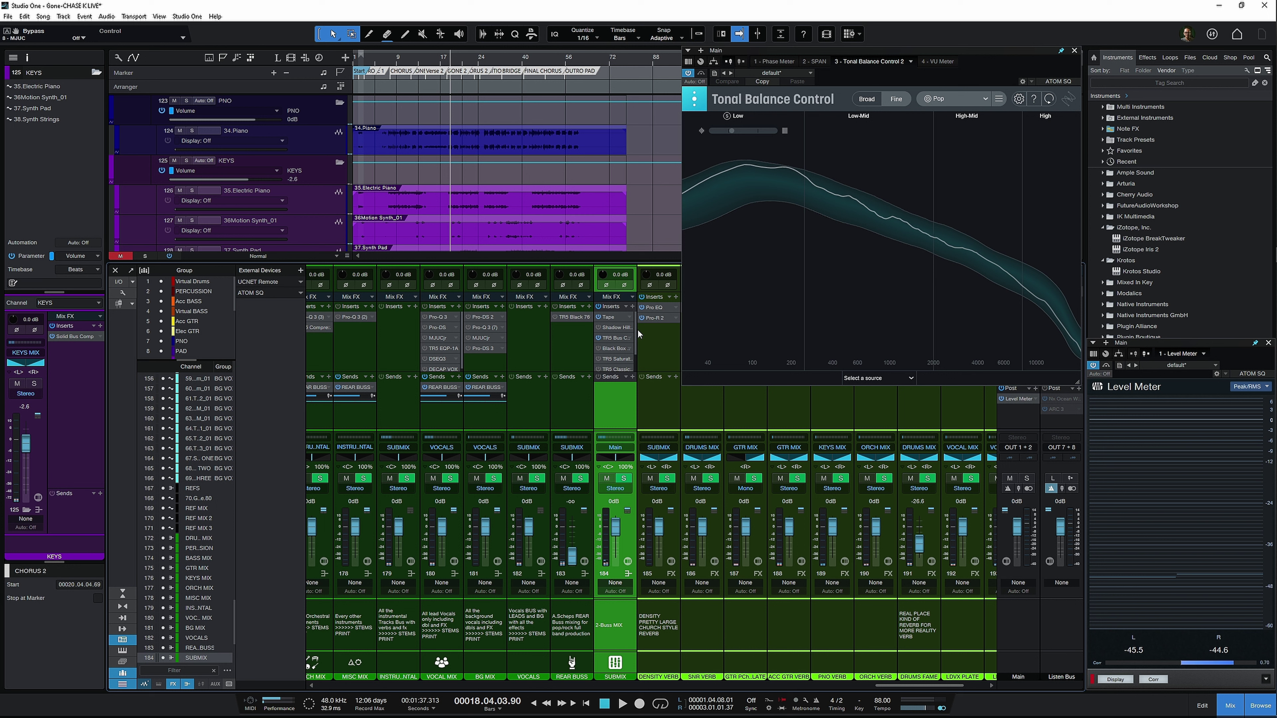
pyautogui.scroll(-2, 635, 347)
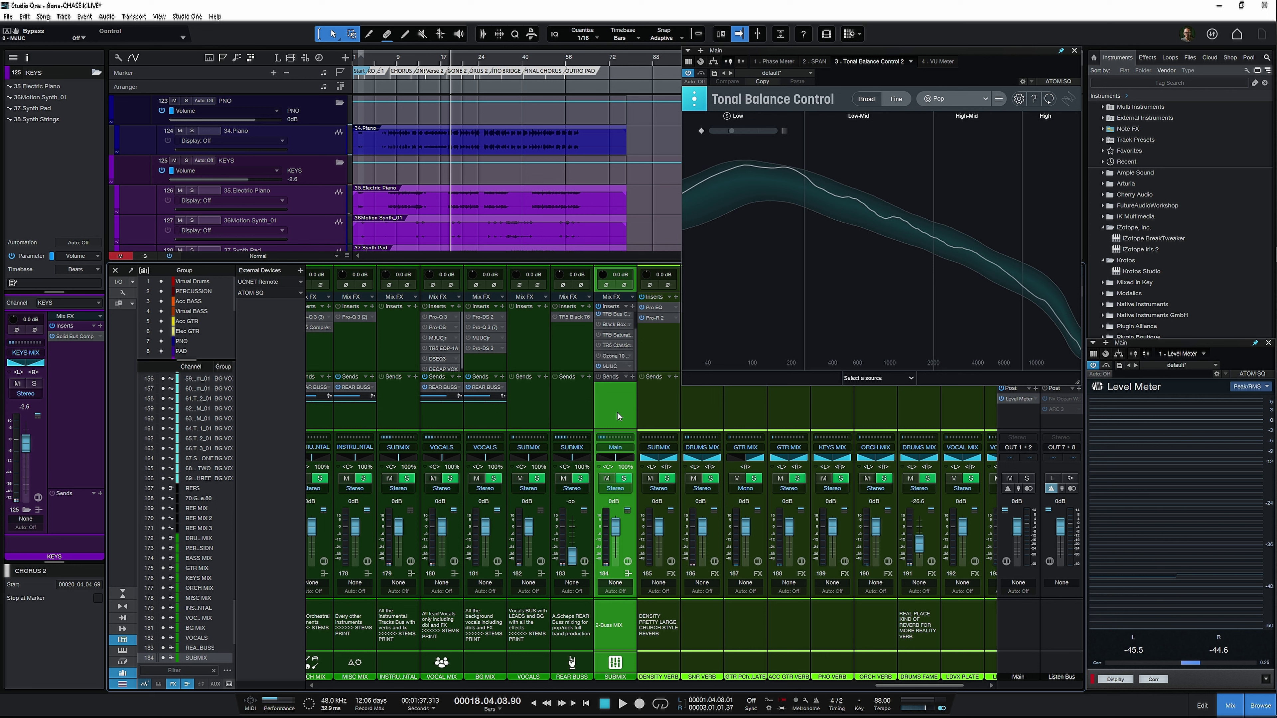
pyautogui.moveTo(612, 356); pyautogui.dragTo(673, 340)
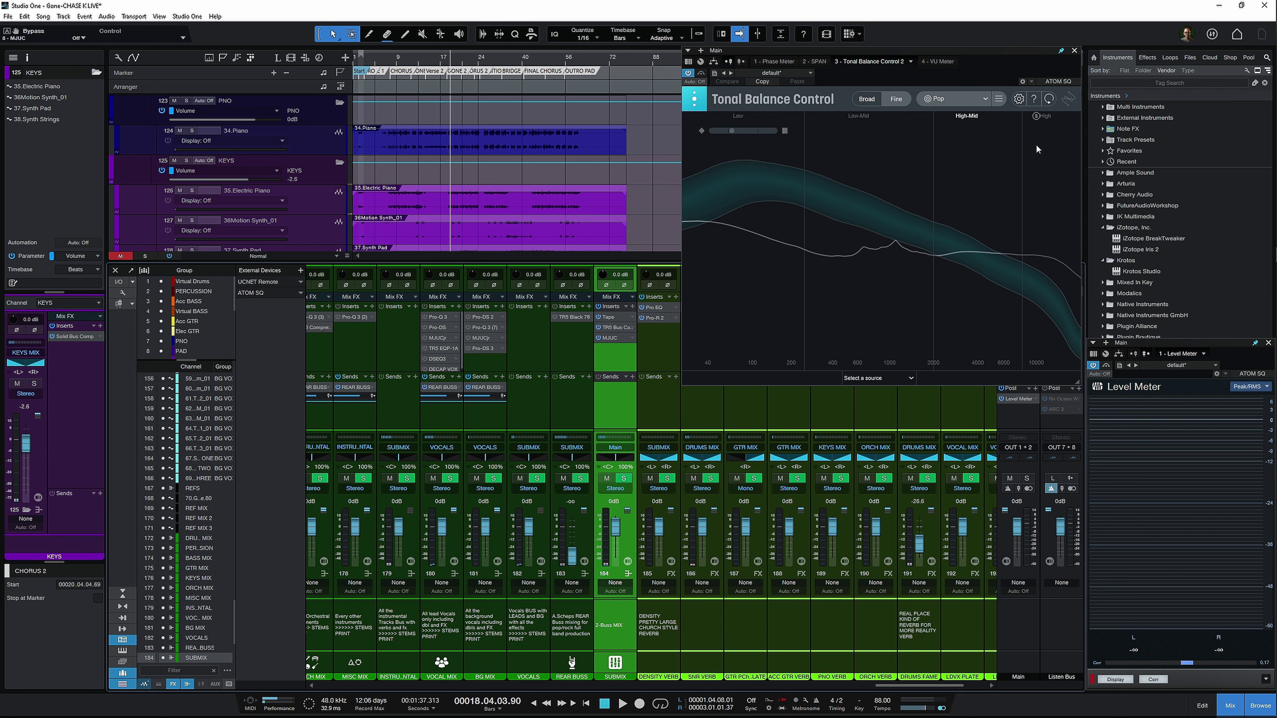
# Step: Create a custom Tonal Balance Control target curve from the Imagine Dragons "Enemy" reference audio file in the REF folder
pyautogui.click(998, 98)
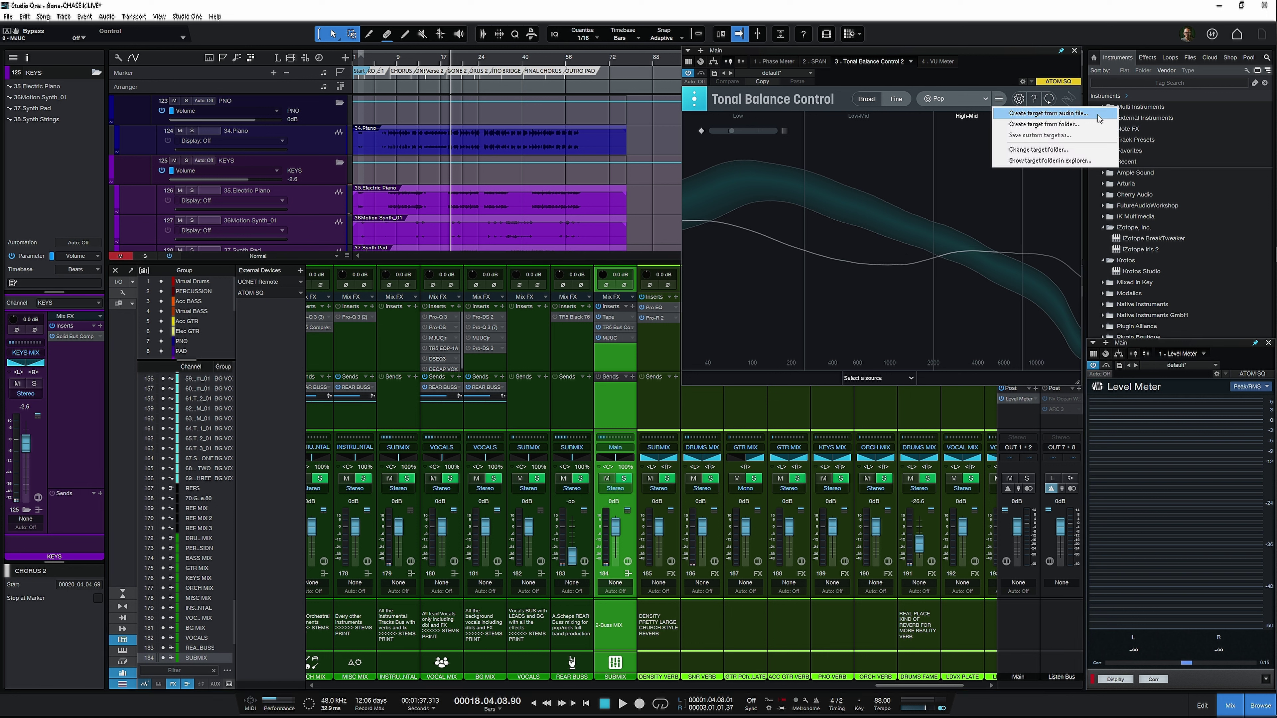
pyautogui.click(1055, 114)
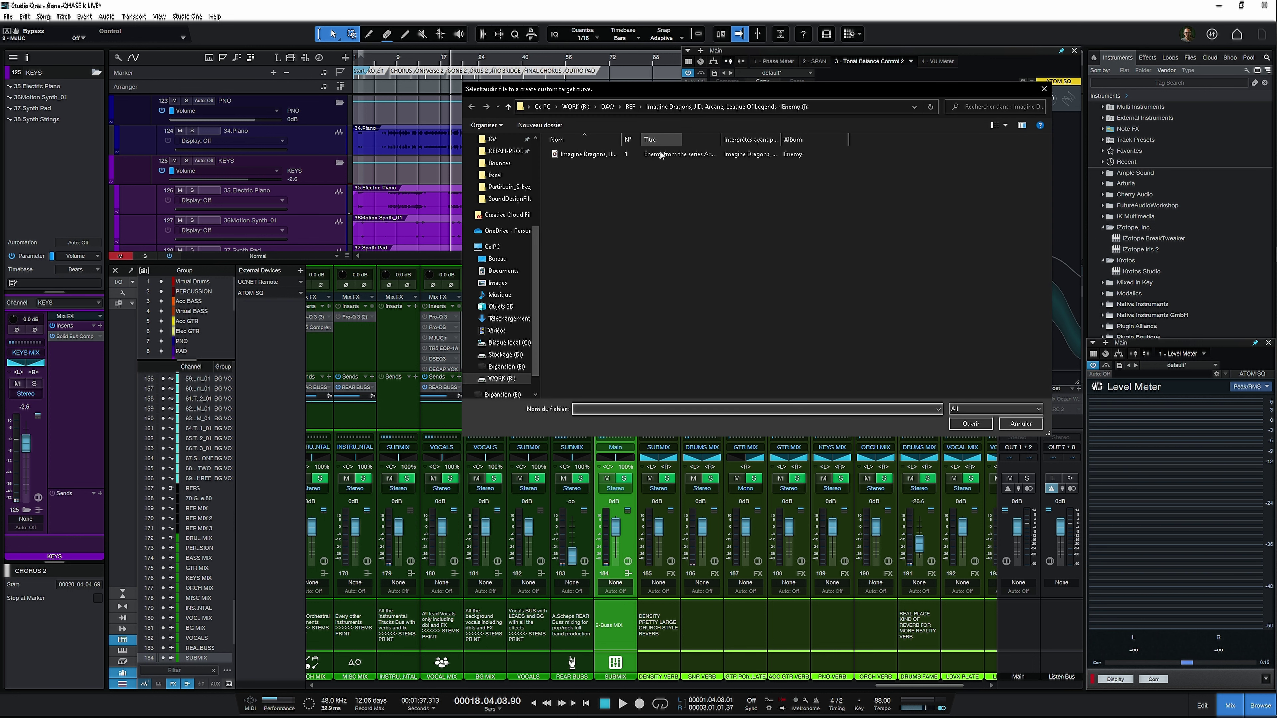
pyautogui.click(588, 155)
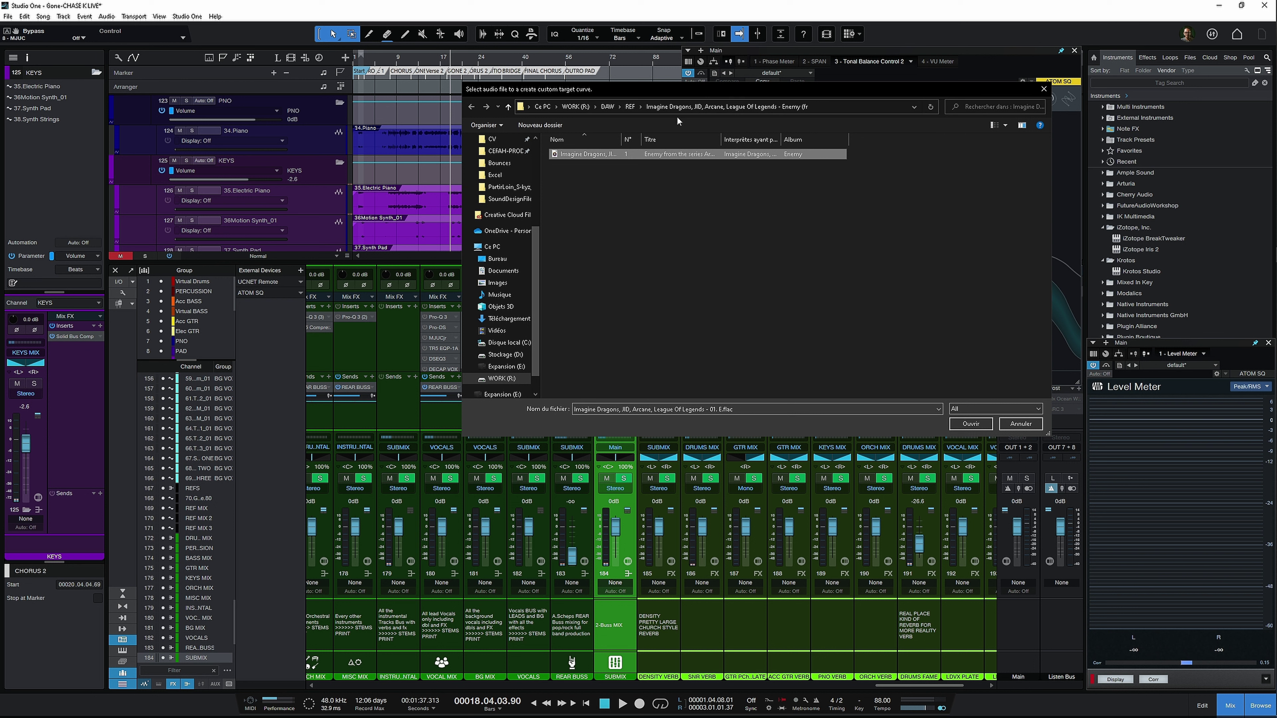
pyautogui.click(629, 107)
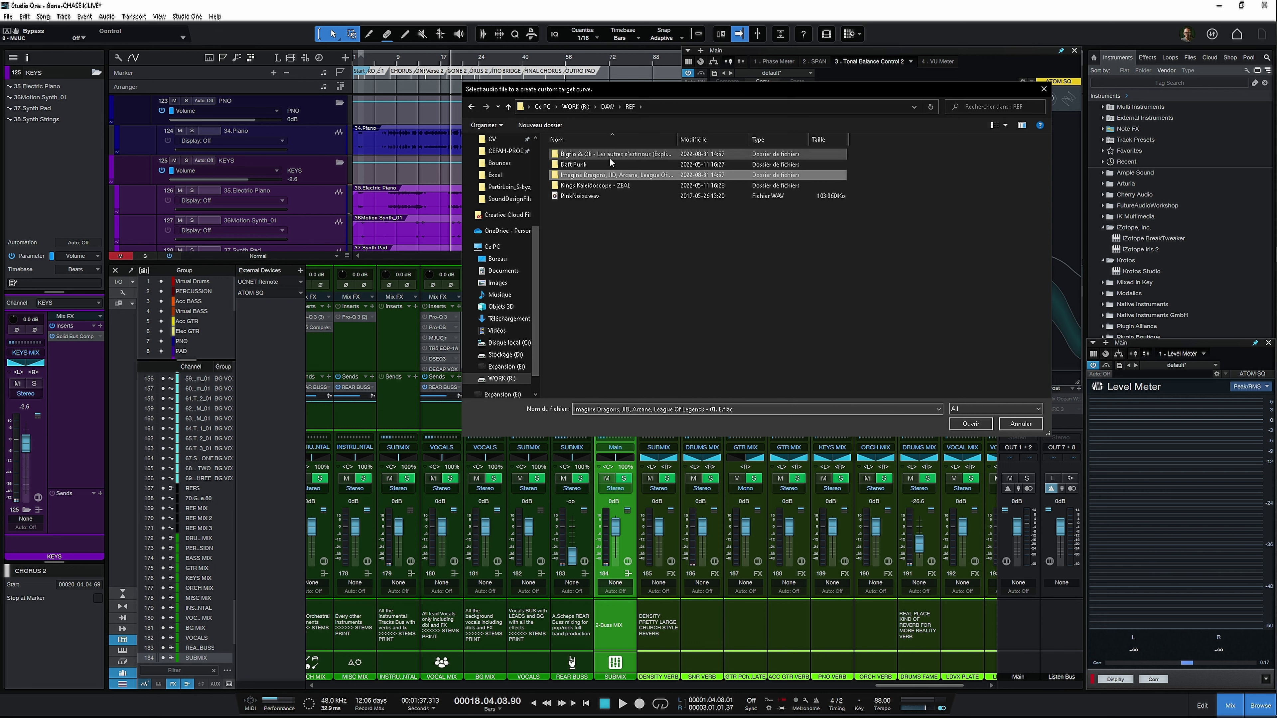
pyautogui.doubleClick(625, 176)
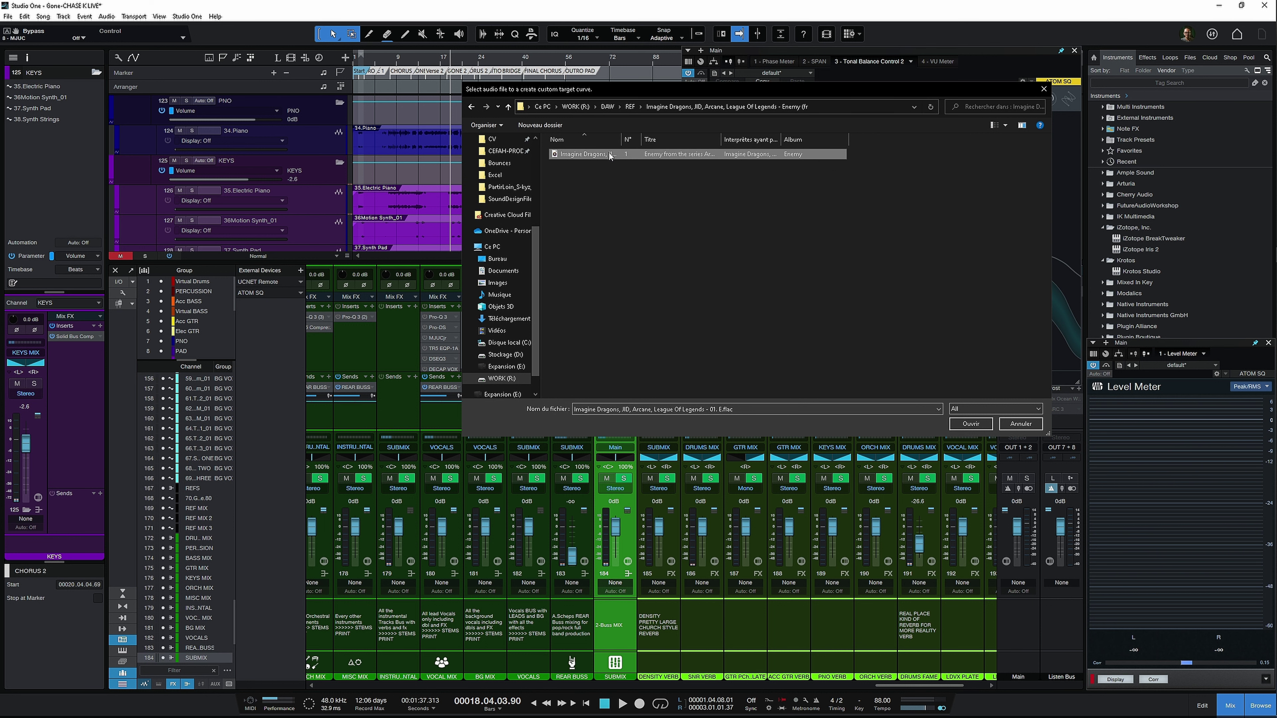
pyautogui.click(970, 427)
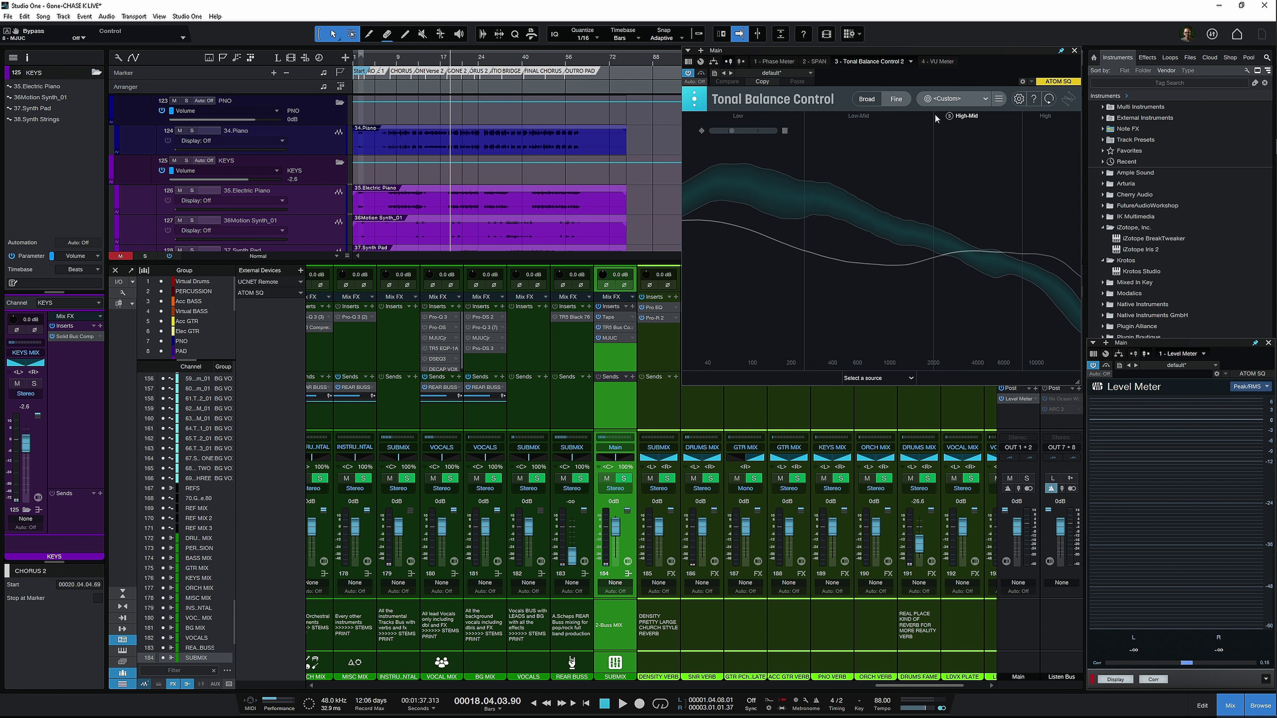
# Step: Switch Tonal Balance Control to Broad view and play the mix briefly to compare it with the custom target
pyautogui.click(867, 99)
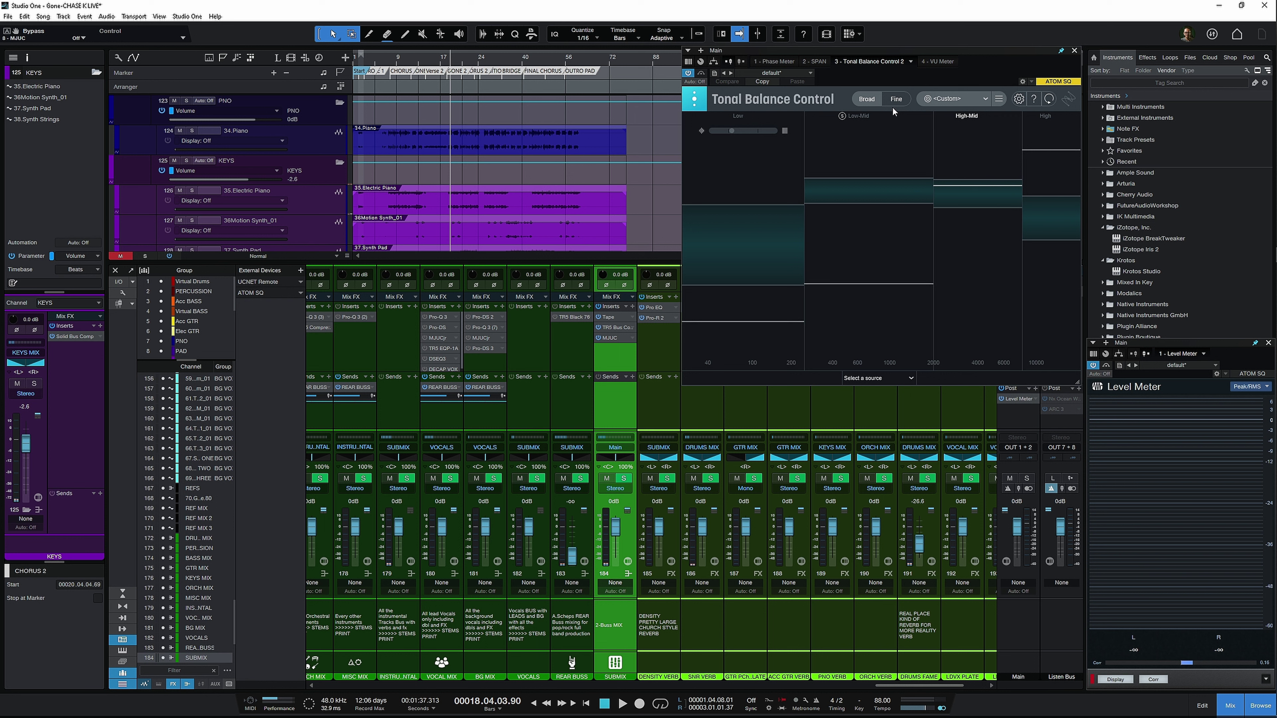
pyautogui.press('space')
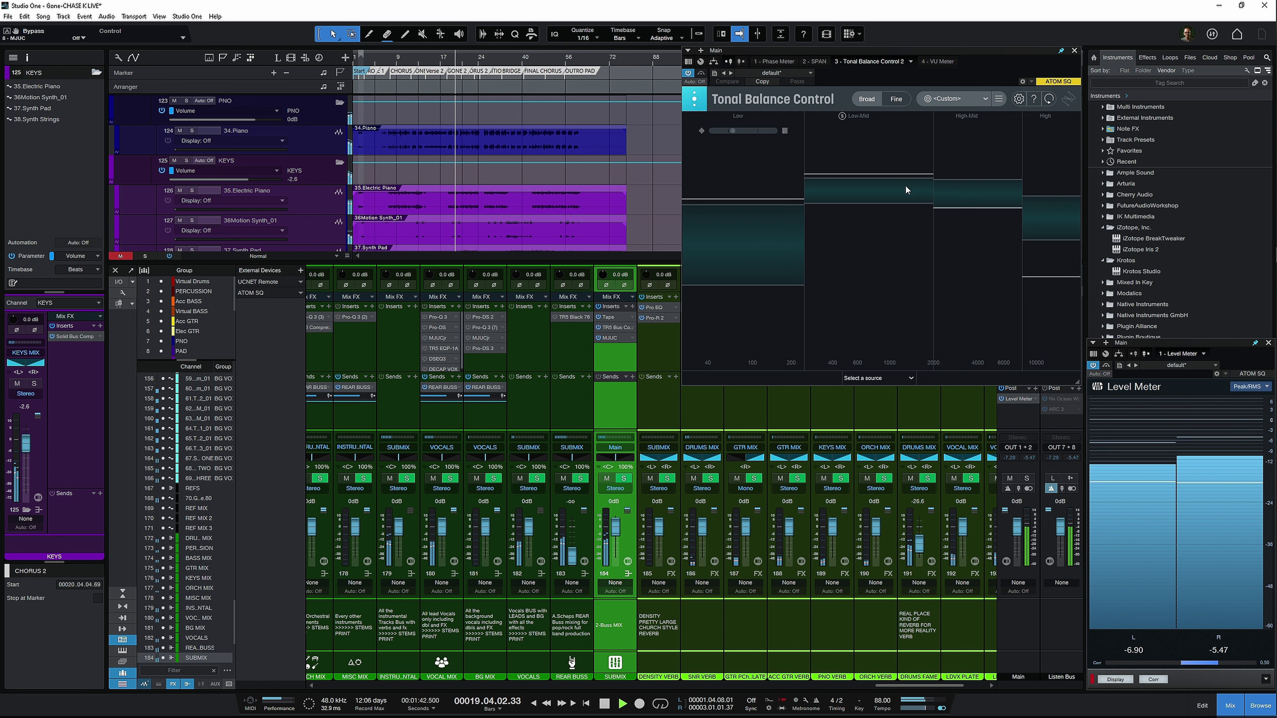
pyautogui.press('space')
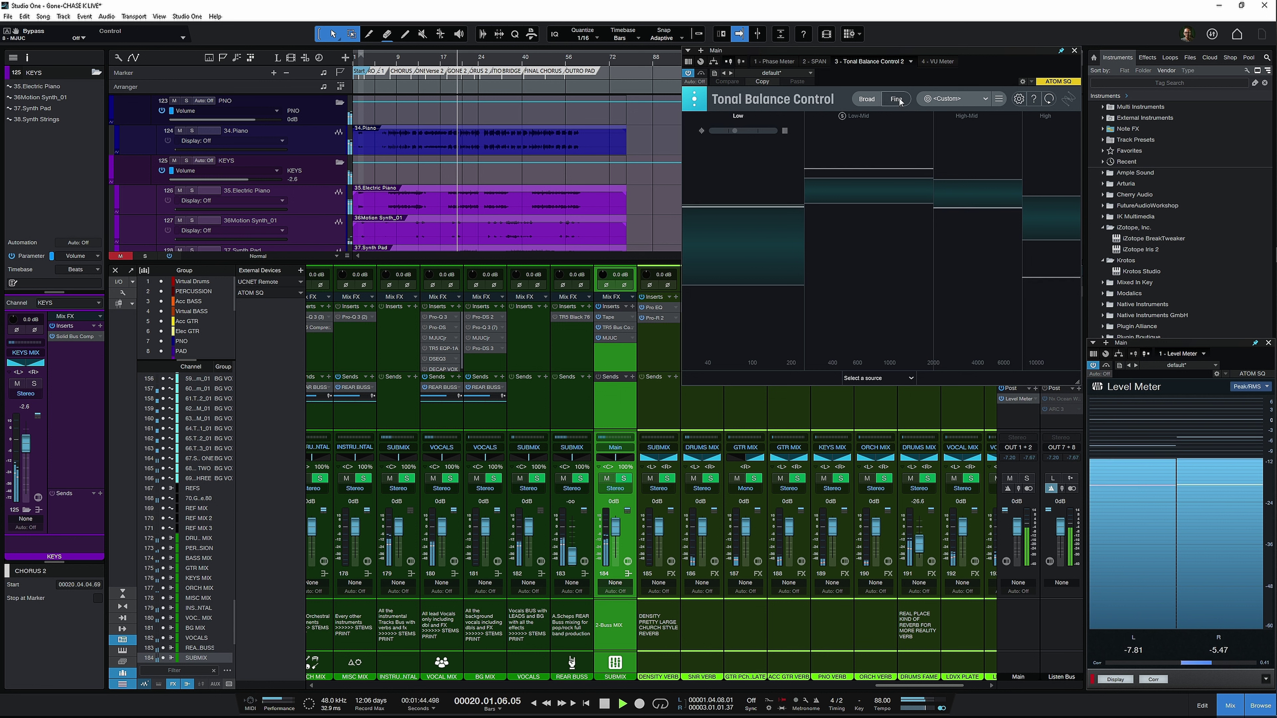
pyautogui.click(632, 308)
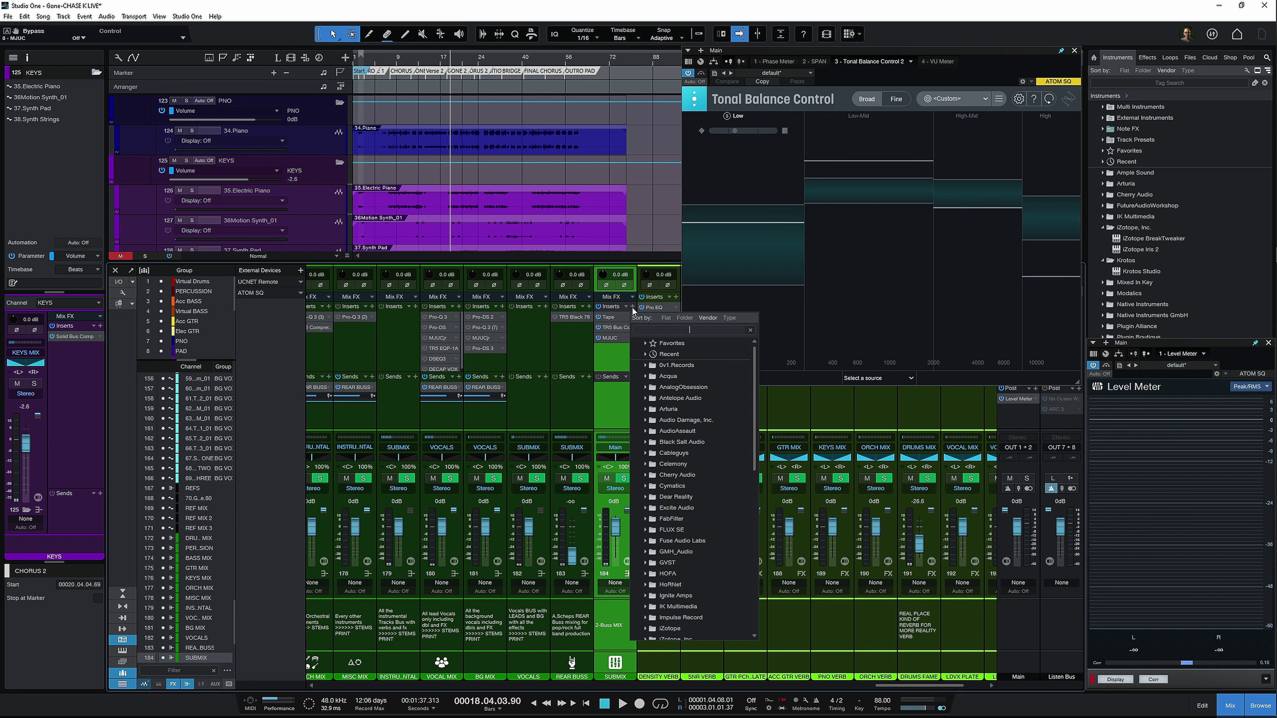
pyautogui.write('eqp')
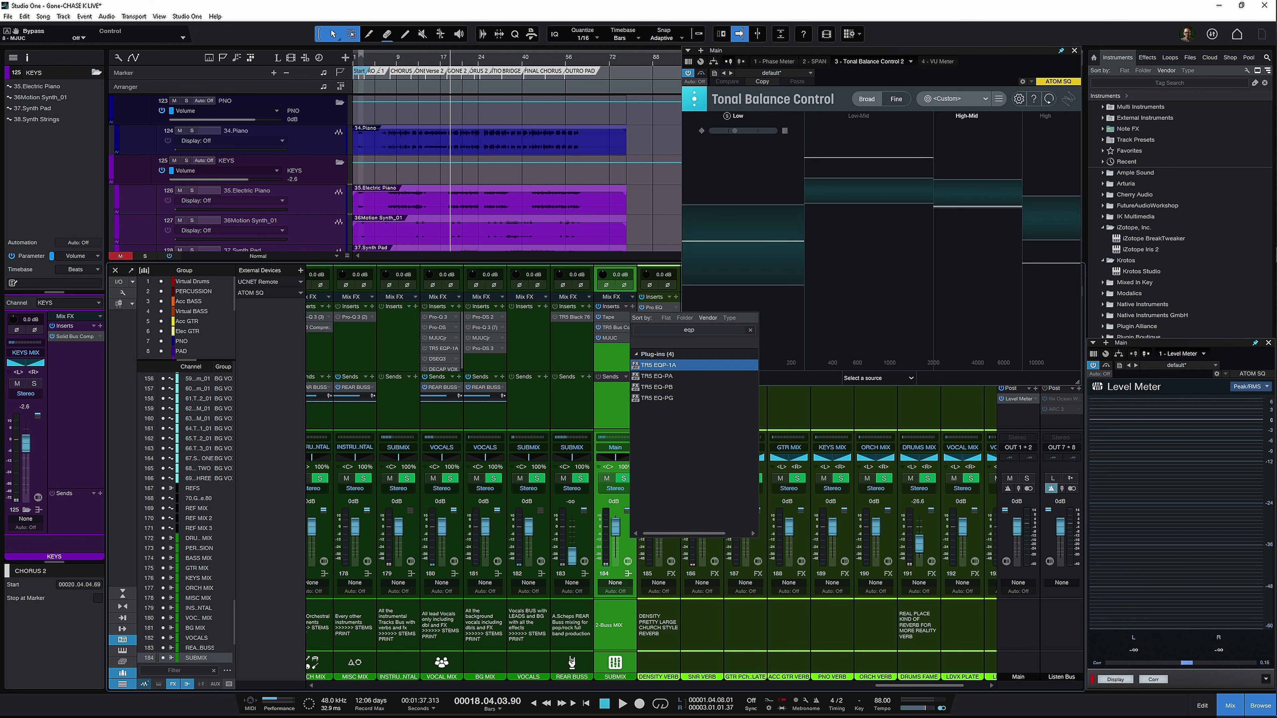
pyautogui.press('Down')
pyautogui.press('Down')
pyautogui.press('Return')
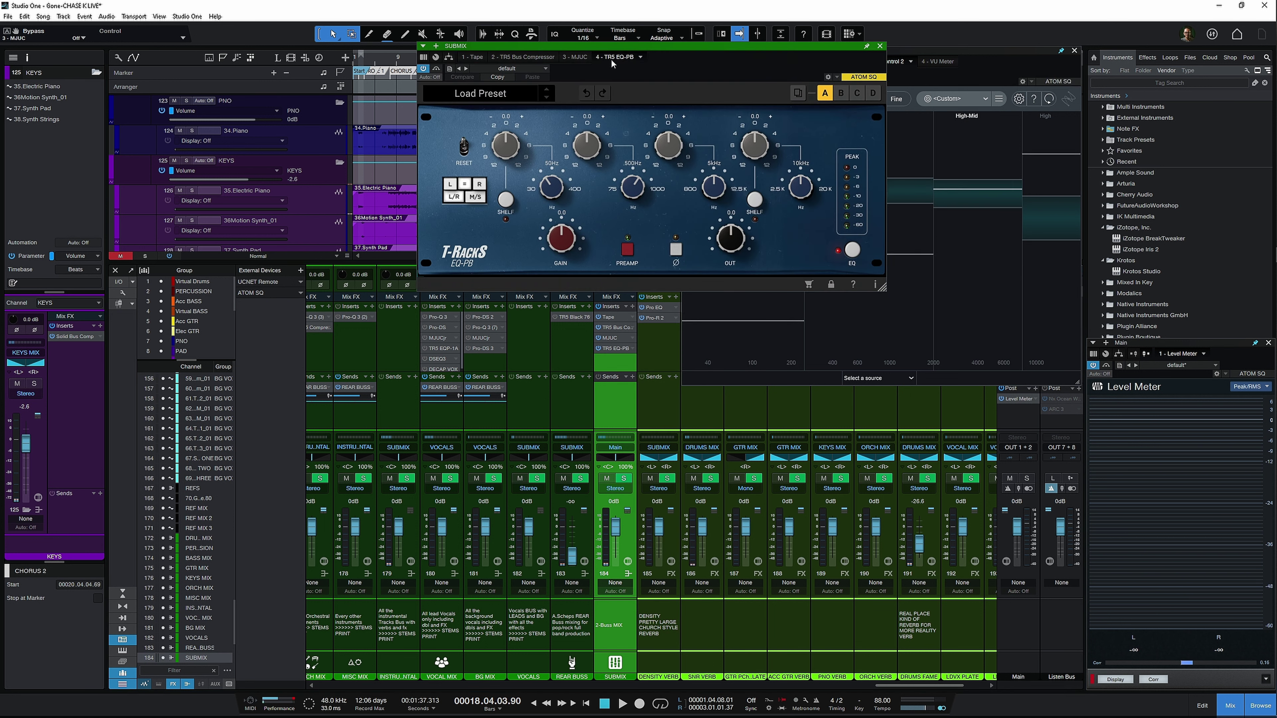
pyautogui.click(880, 46)
pyautogui.moveTo(624, 351); pyautogui.dragTo(665, 349)
# Step: Insert the TR5 EQ-PG on the SUBMIX bus and place its window clear of the Tonal Balance Control display
pyautogui.click(632, 306)
pyautogui.write('eq')
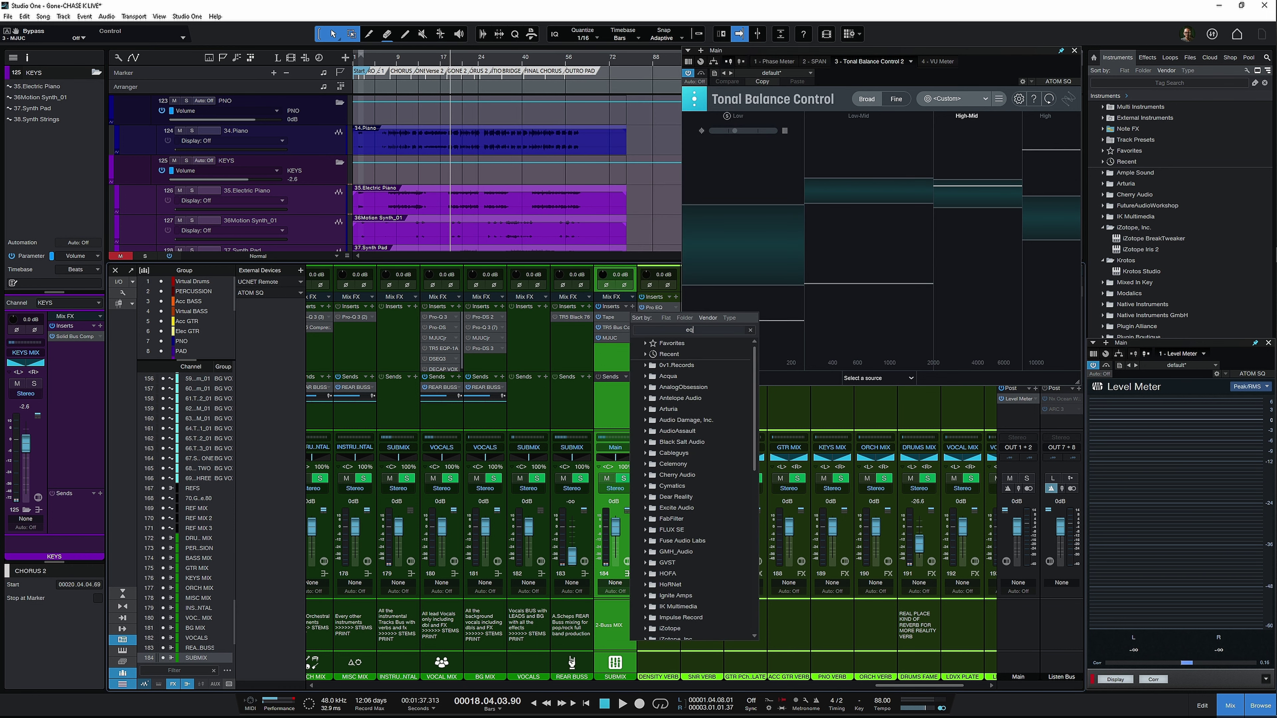
pyautogui.write('pg')
pyautogui.press('Return')
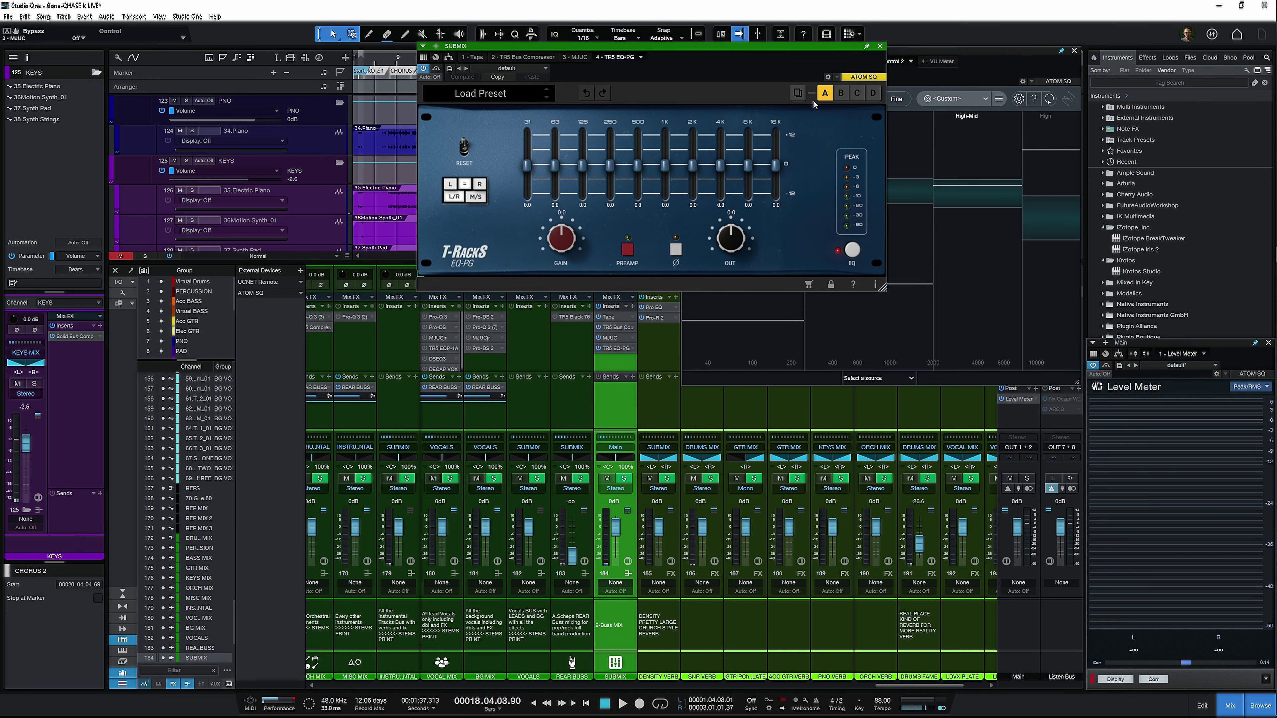
pyautogui.moveTo(789, 44); pyautogui.dragTo(820, 398)
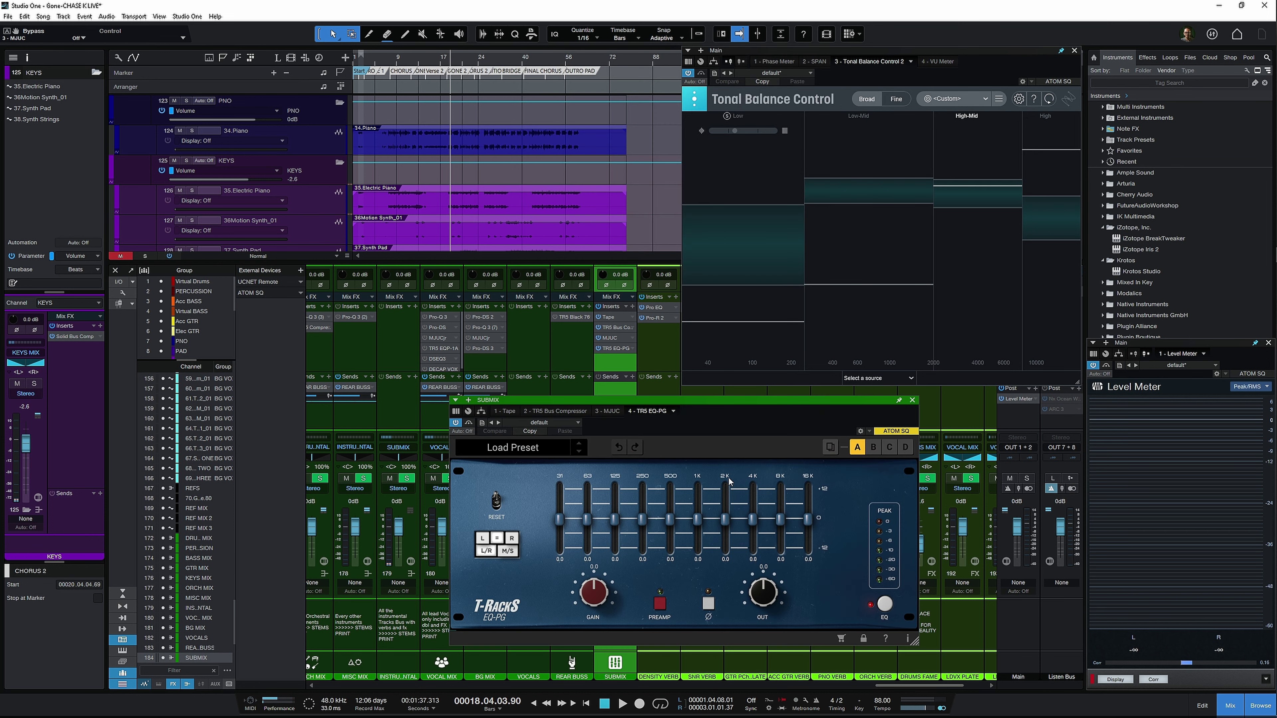
# Step: Shape the EQ-PG bands against the target during playback, cutting the lows and boosting 16 kHz by 1.25 dB
pyautogui.press('space')
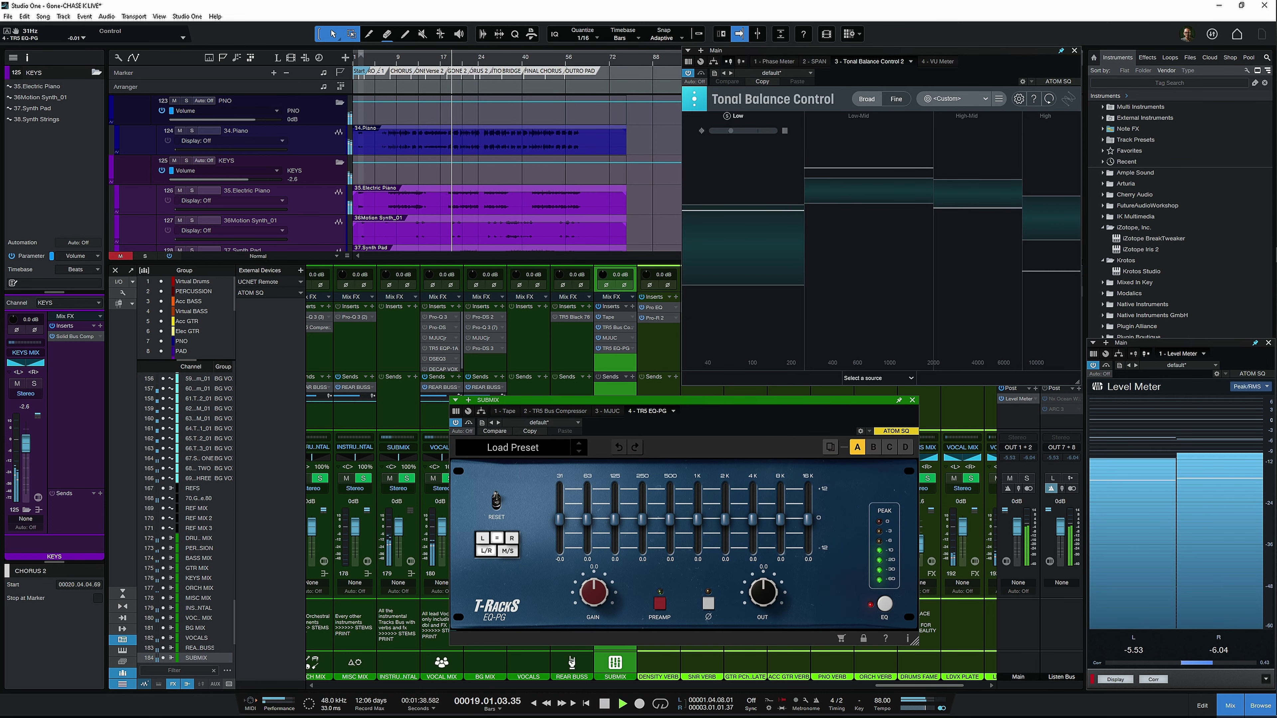
pyautogui.moveTo(559, 518); pyautogui.dragTo(561, 524)
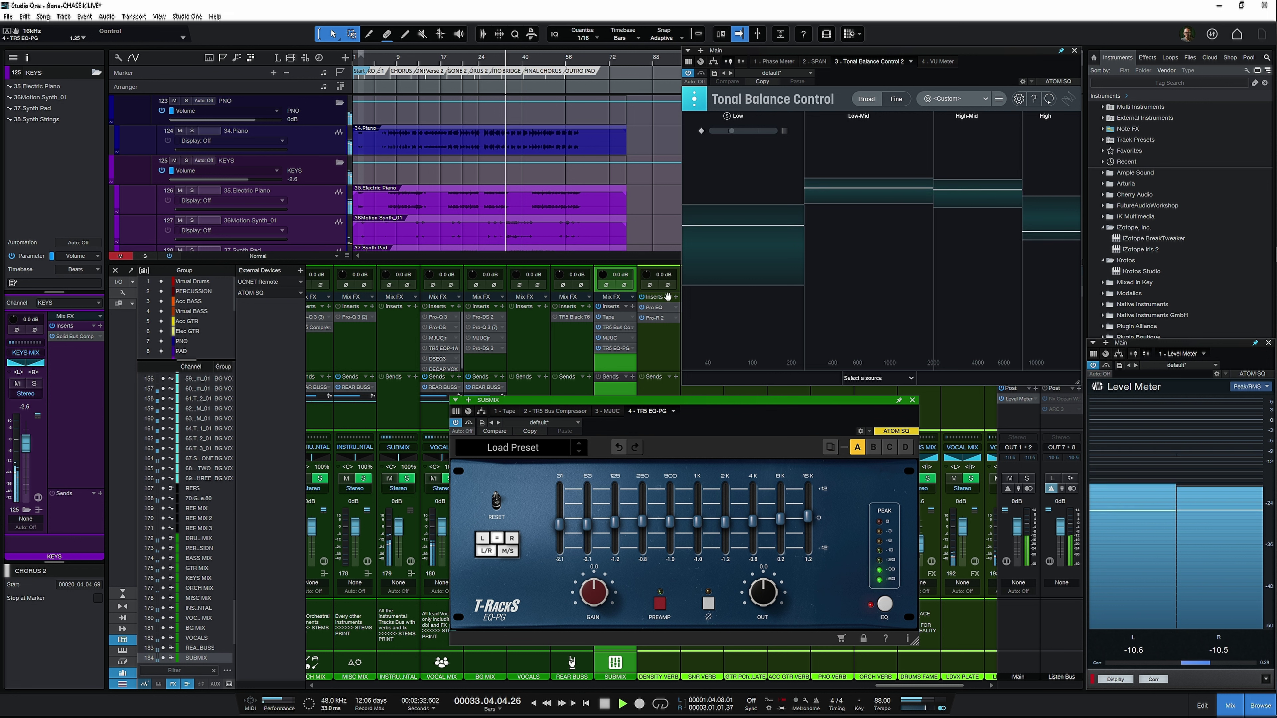
pyautogui.press('space')
# Step: Insert Pro-MB on the SUBMIX bus and create a low band with its high crossover at about 261 Hz
pyautogui.click(633, 306)
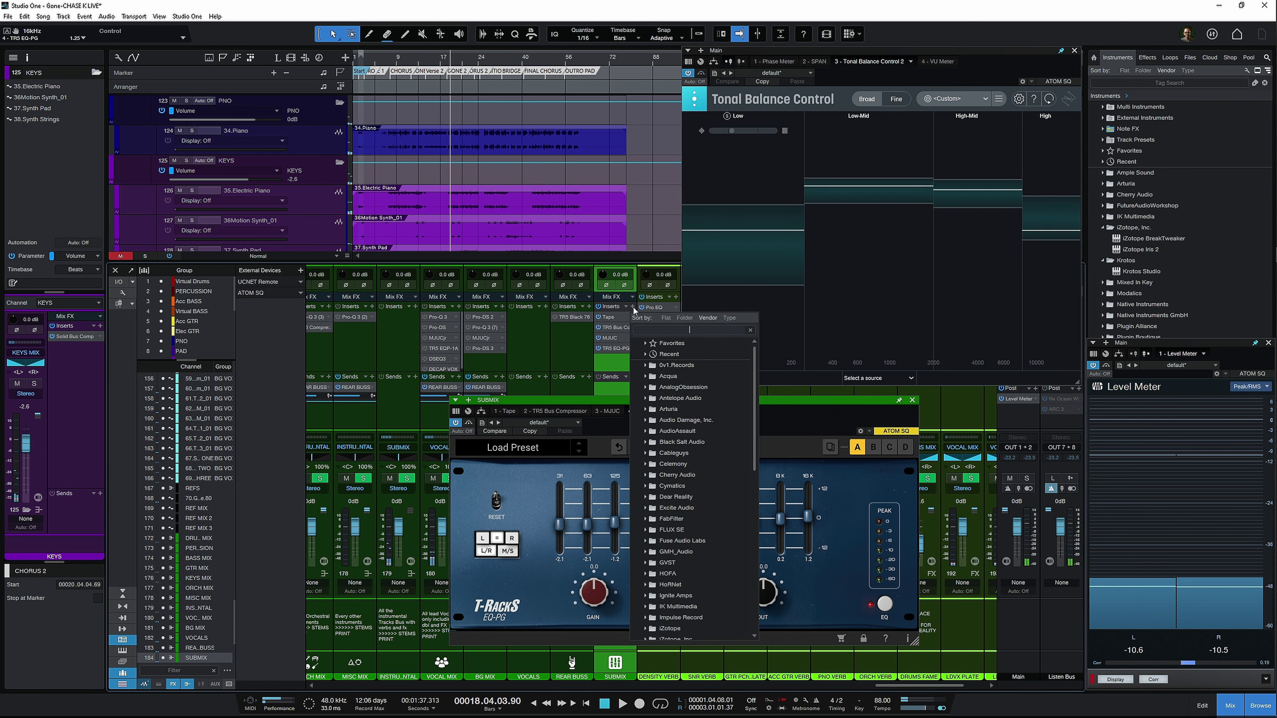
pyautogui.write('pro-mb')
pyautogui.press('Return')
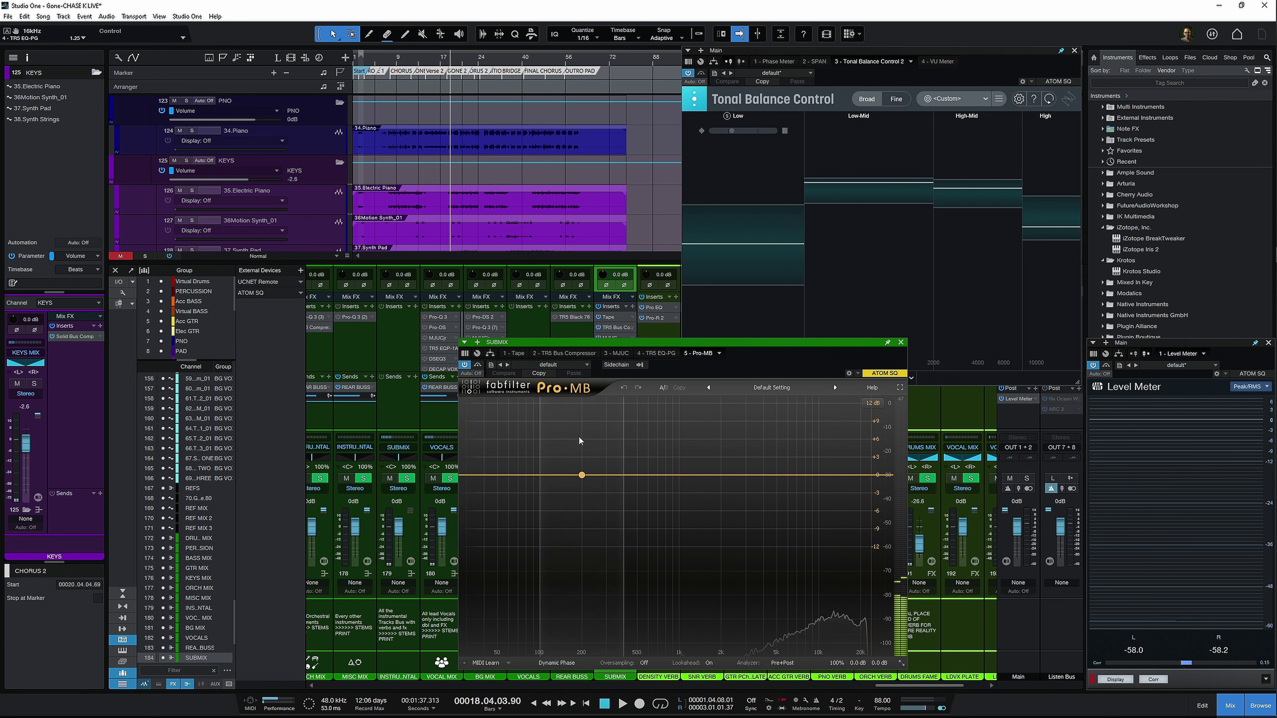
pyautogui.click(503, 475)
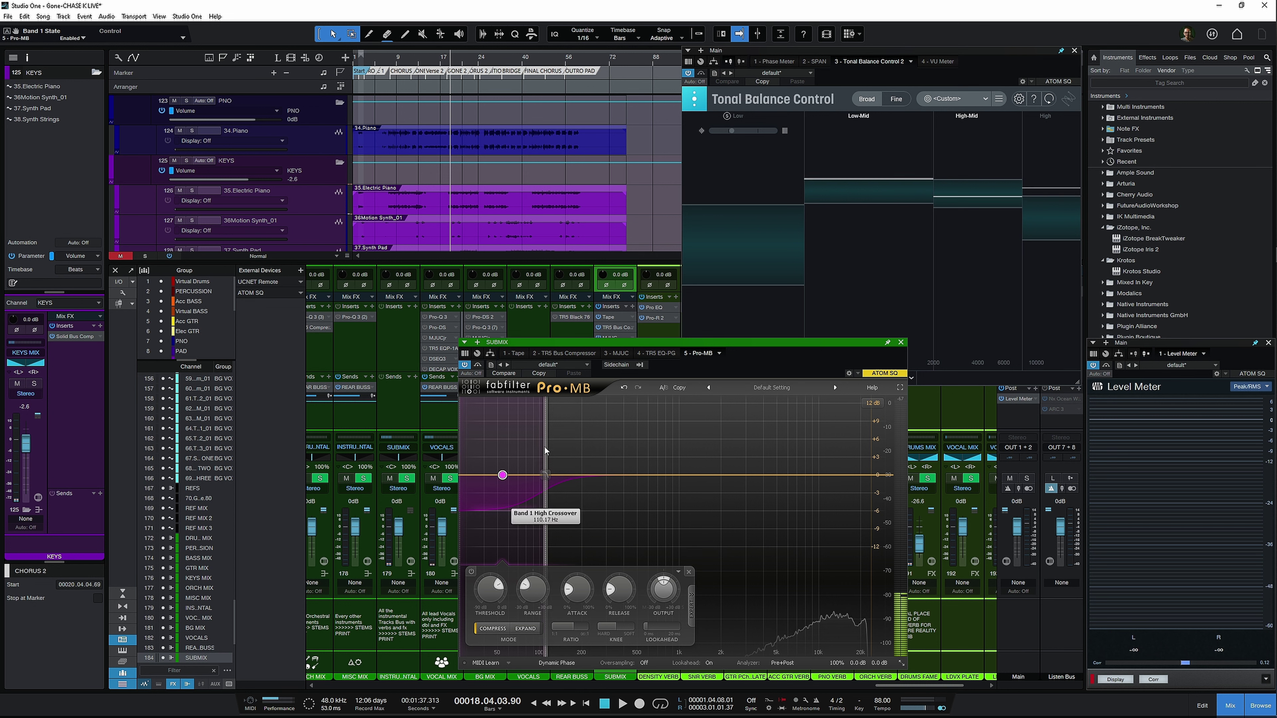
pyautogui.moveTo(545, 450); pyautogui.dragTo(564, 450)
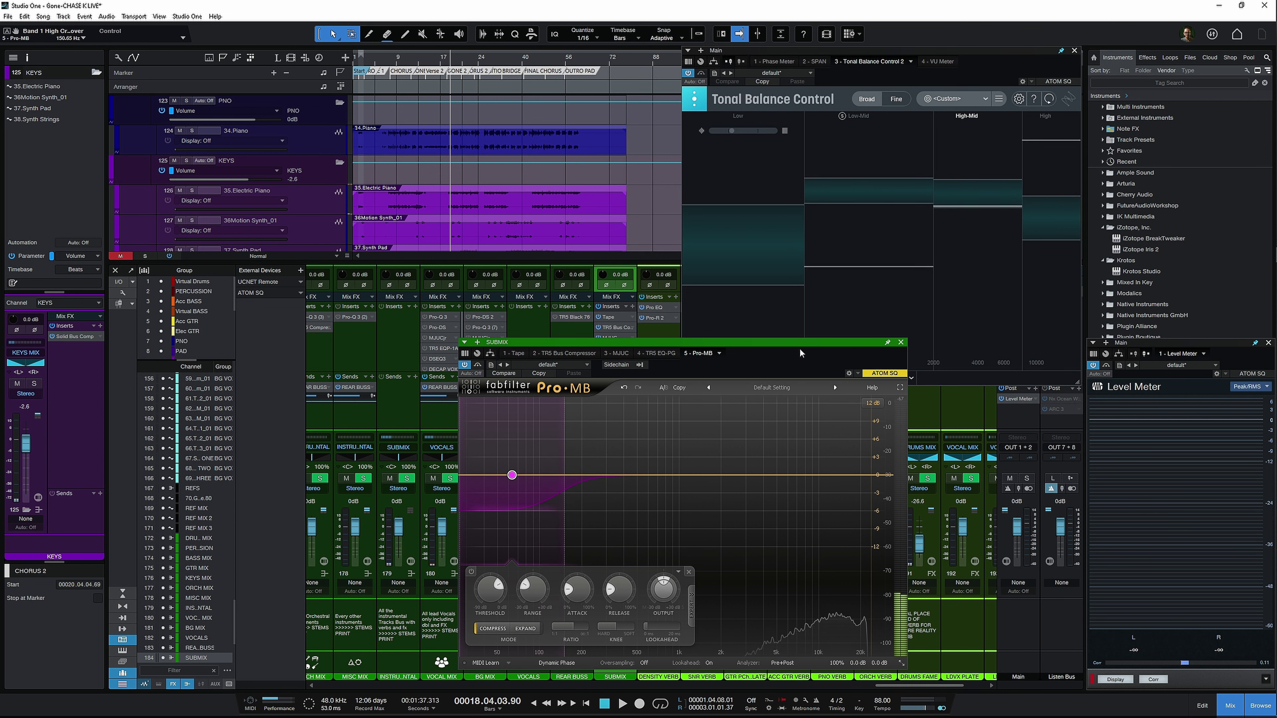
pyautogui.moveTo(799, 349); pyautogui.dragTo(582, 268)
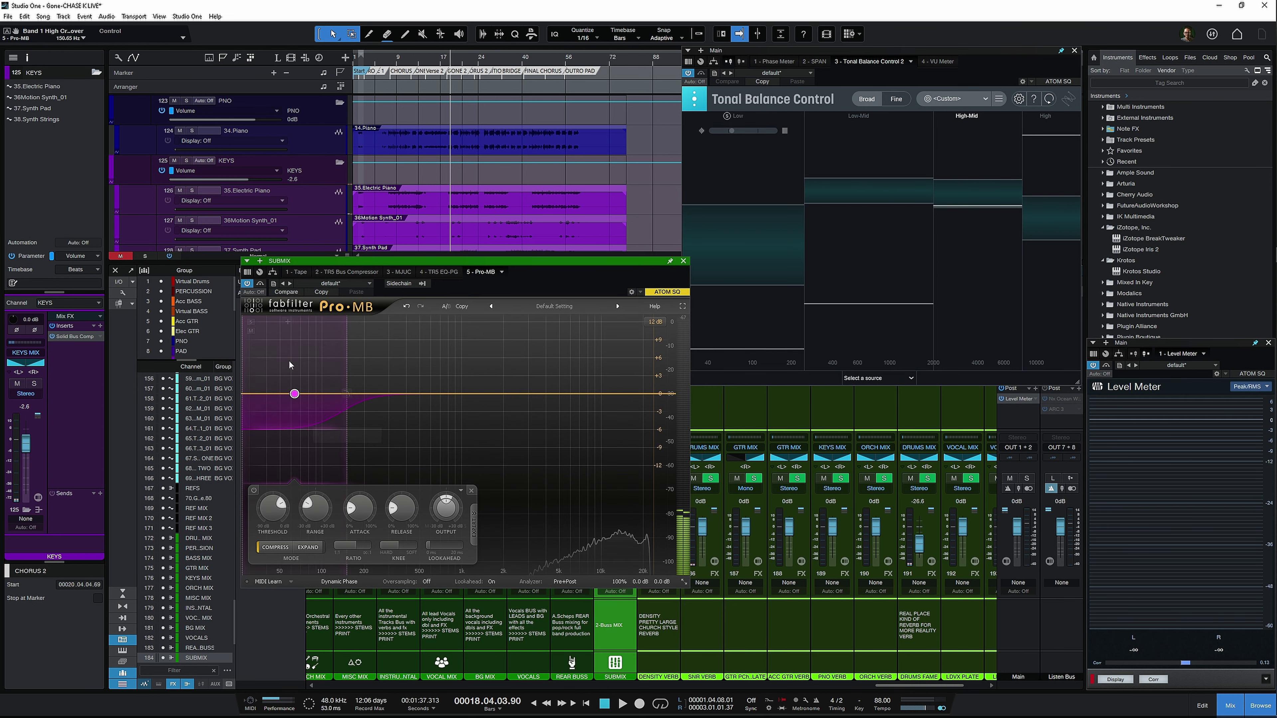
pyautogui.moveTo(350, 390); pyautogui.dragTo(381, 390)
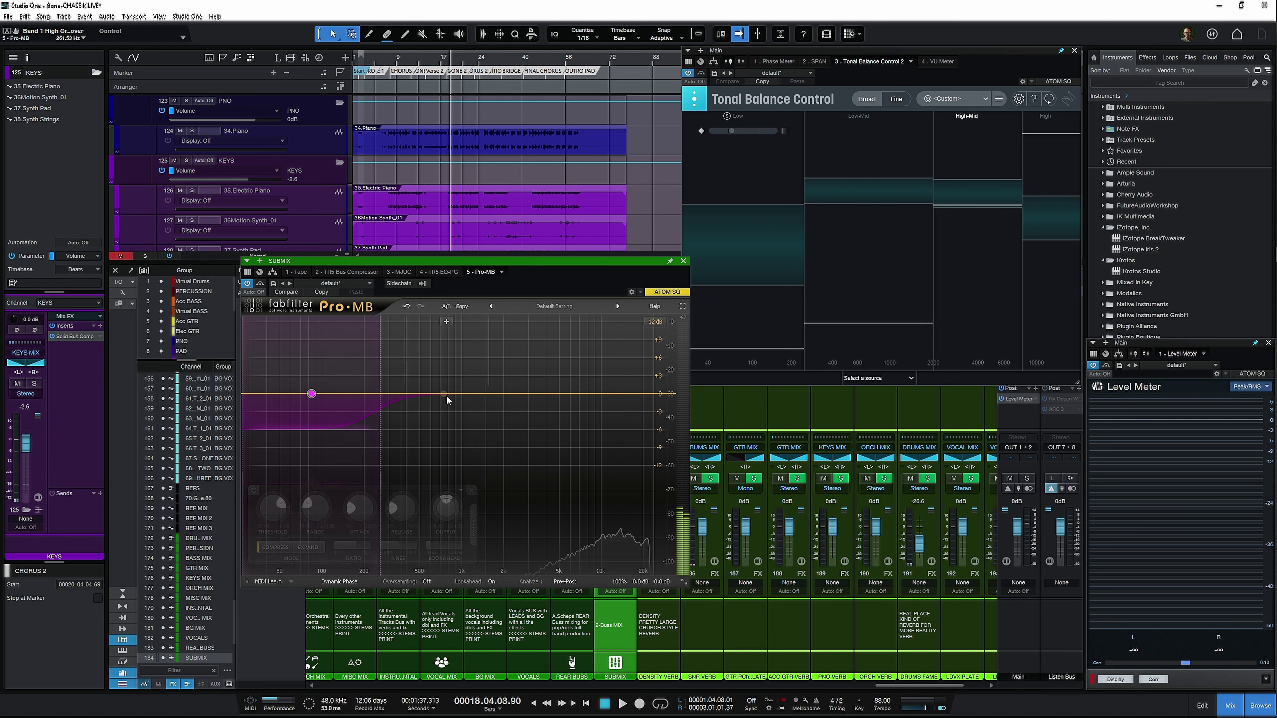
# Step: Add a second Pro-MB band up to about 2 kHz and a third band up to about 8 kHz
pyautogui.click(423, 394)
pyautogui.moveTo(464, 395); pyautogui.dragTo(504, 392)
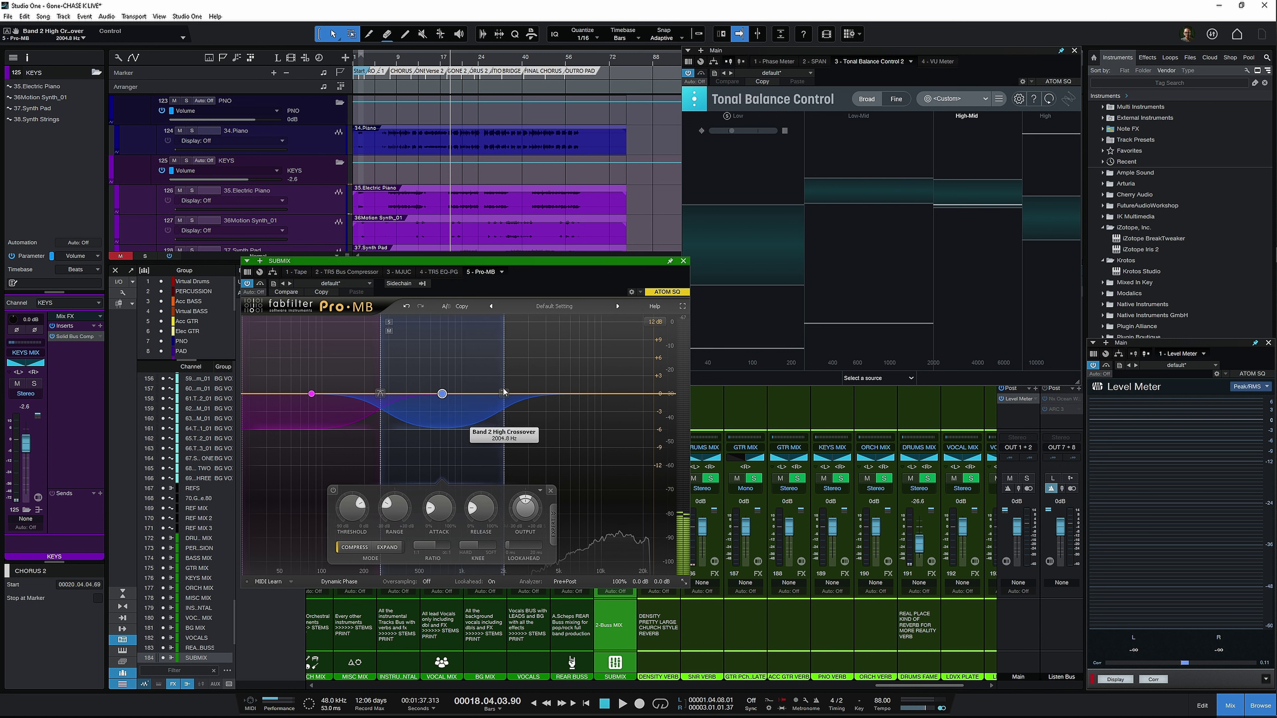
pyautogui.click(546, 395)
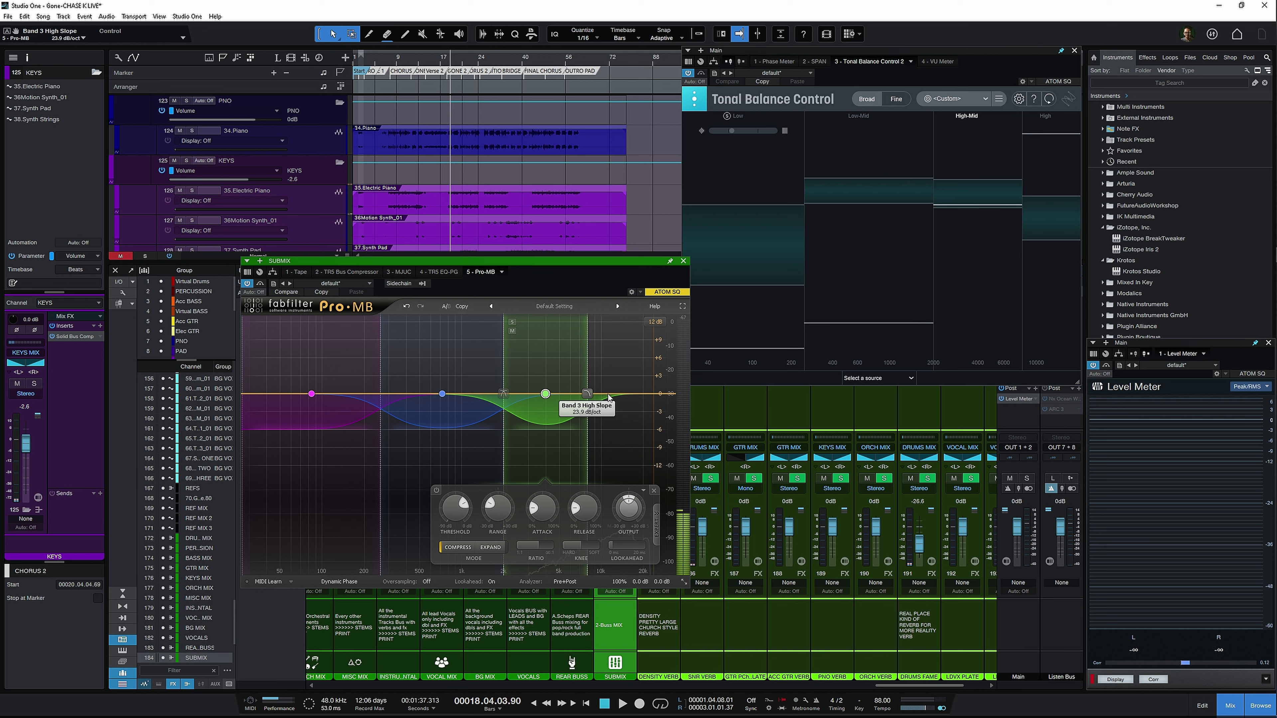
pyautogui.moveTo(587, 395)
pyautogui.mouseDown()
pyautogui.moveTo(605, 397)
pyautogui.moveTo(593, 395)
pyautogui.mouseUp()
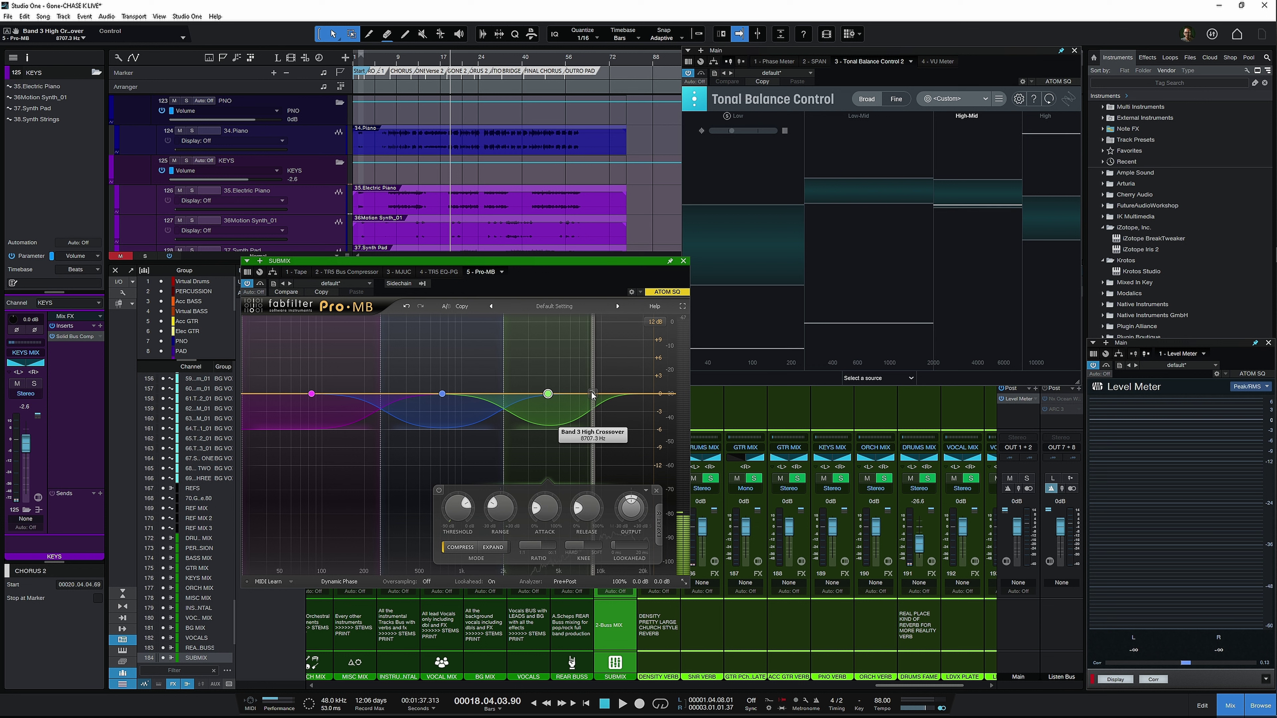
pyautogui.moveTo(592, 395); pyautogui.dragTo(588, 394)
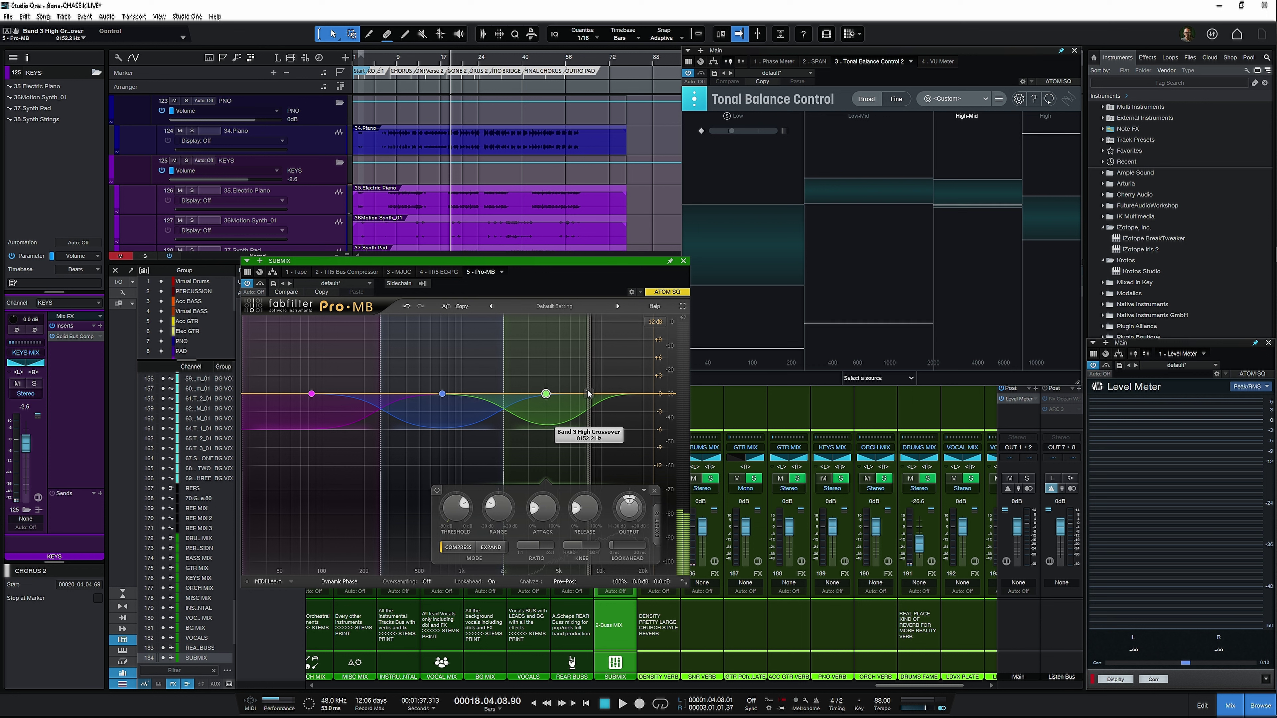
# Step: Set Pro-MB band 2's threshold to about -31.4 dB, attack to 20% and level to about +5.2 dB during playback
pyautogui.press('space')
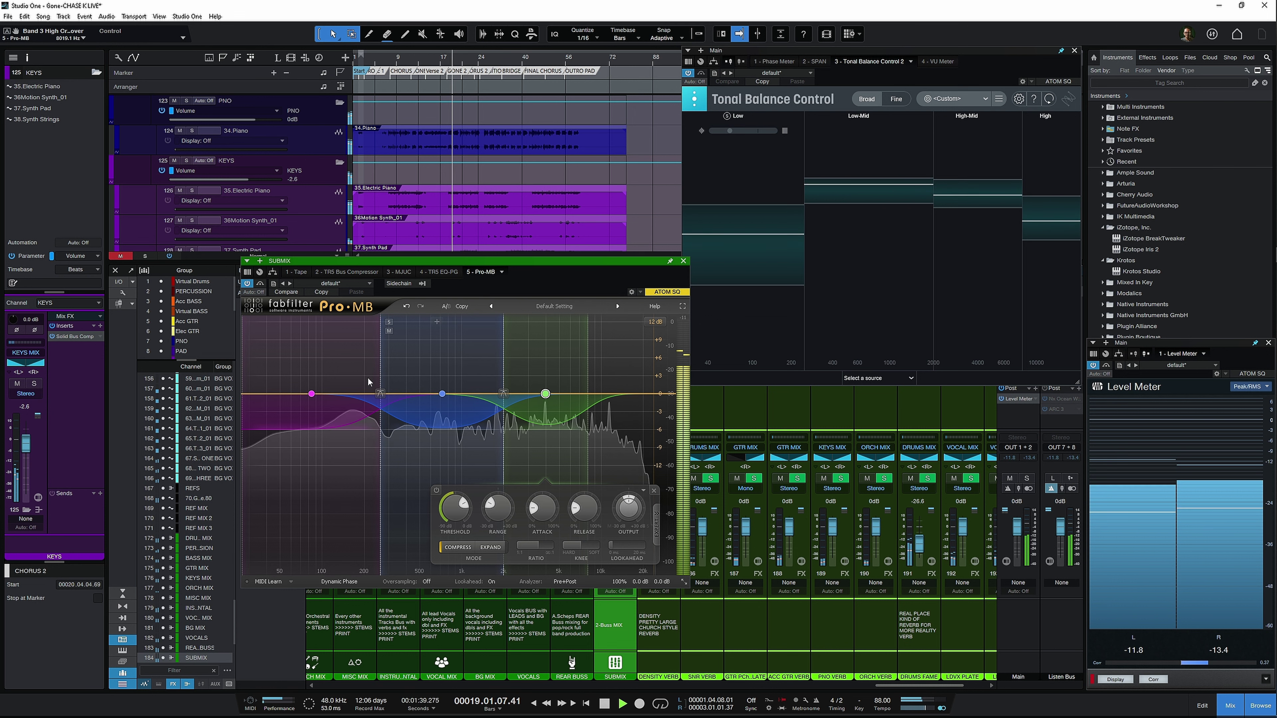
pyautogui.click(422, 360)
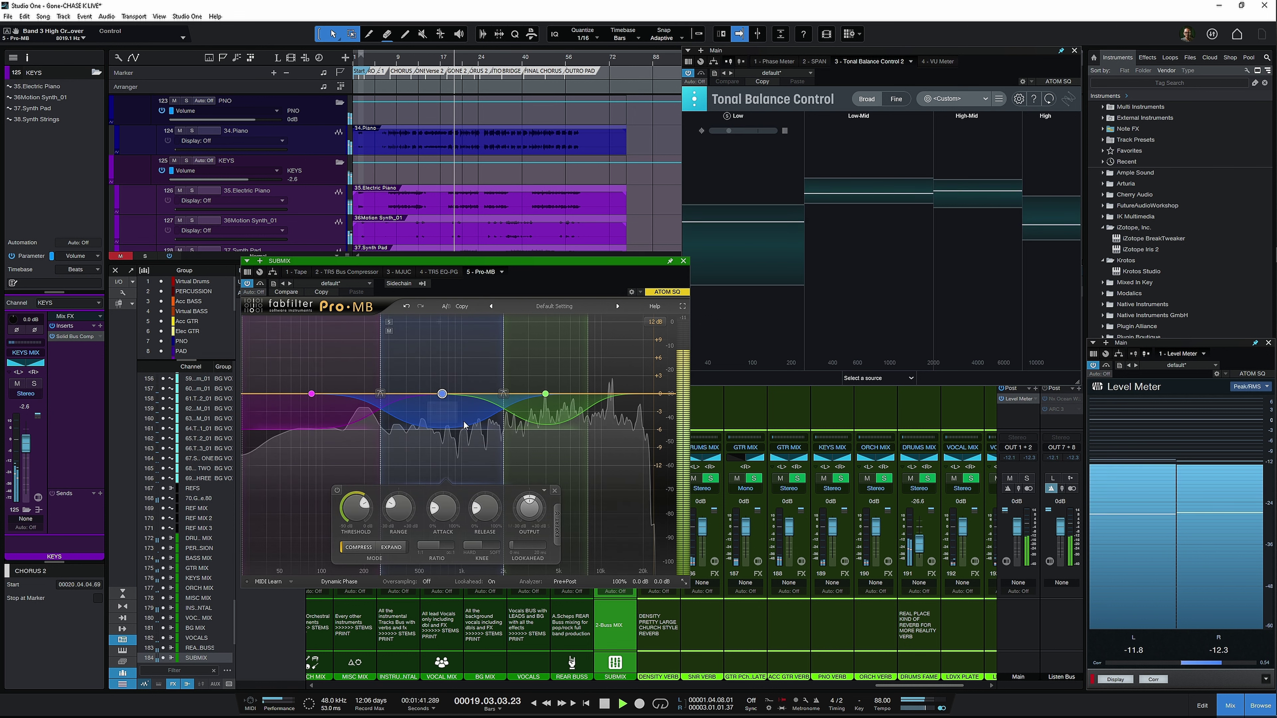
pyautogui.moveTo(339, 528); pyautogui.dragTo(343, 558)
pyautogui.moveTo(526, 520); pyautogui.dragTo(526, 511)
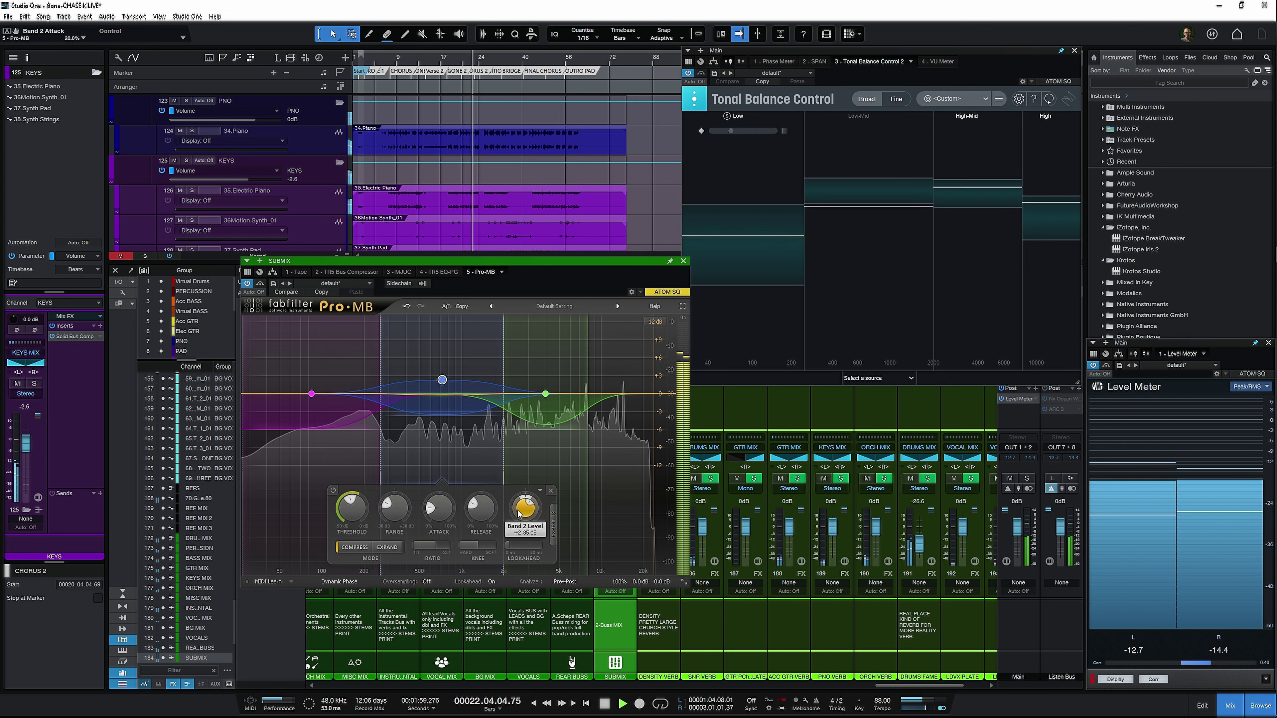
pyautogui.scroll(5, 523, 507)
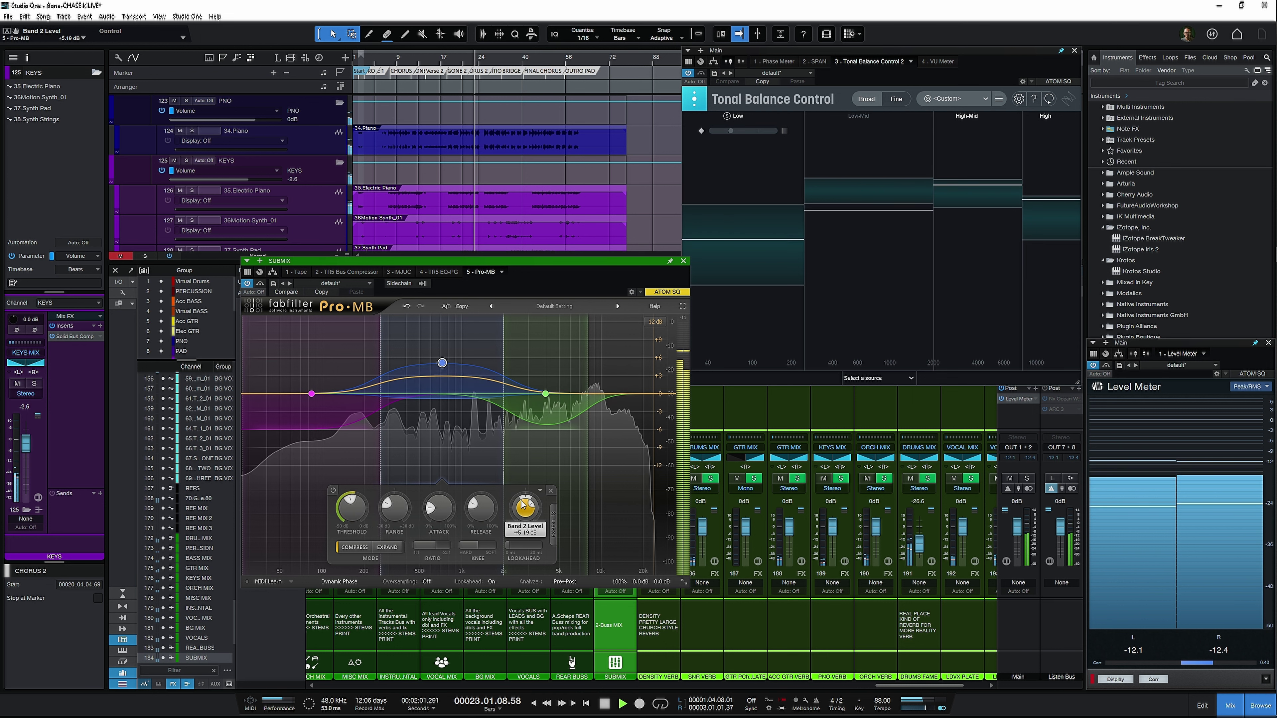
pyautogui.moveTo(354, 520); pyautogui.dragTo(376, 510)
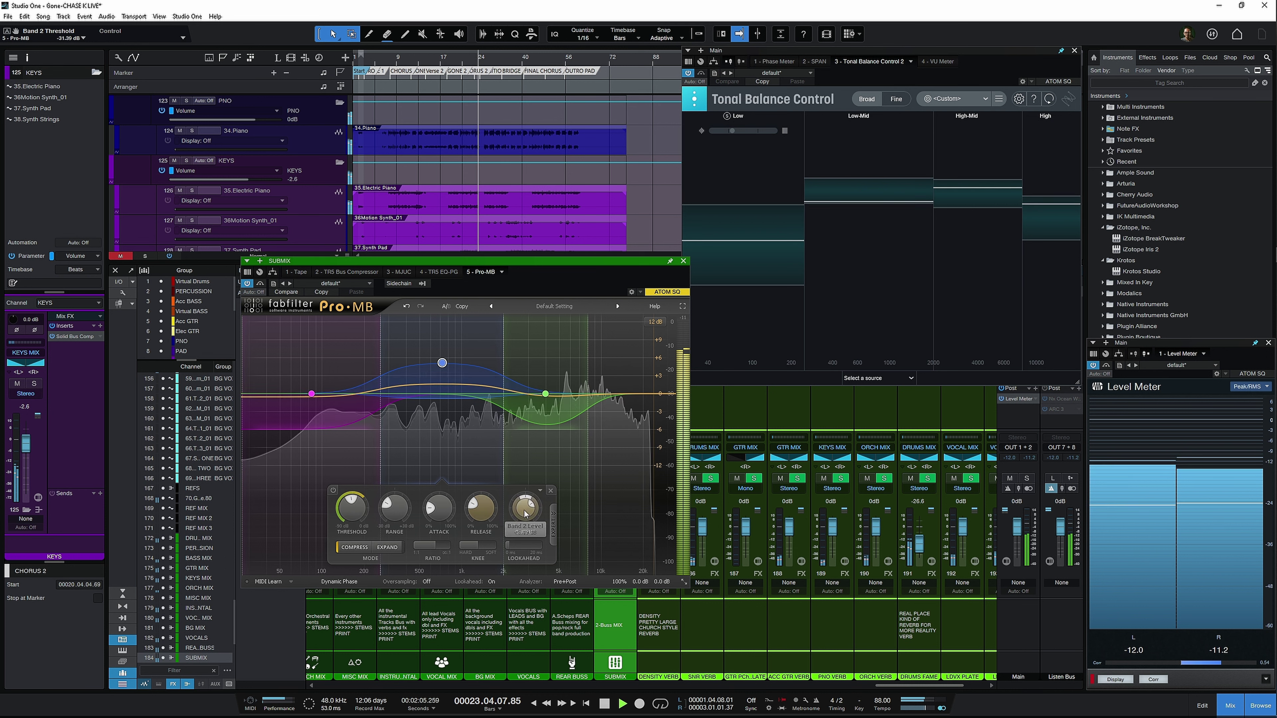
# Step: Fine-tune Pro-MB band 2's output level to +4.00 dB against the custom target during playback
pyautogui.scroll(2, 517, 513)
pyautogui.scroll(-2, 520, 512)
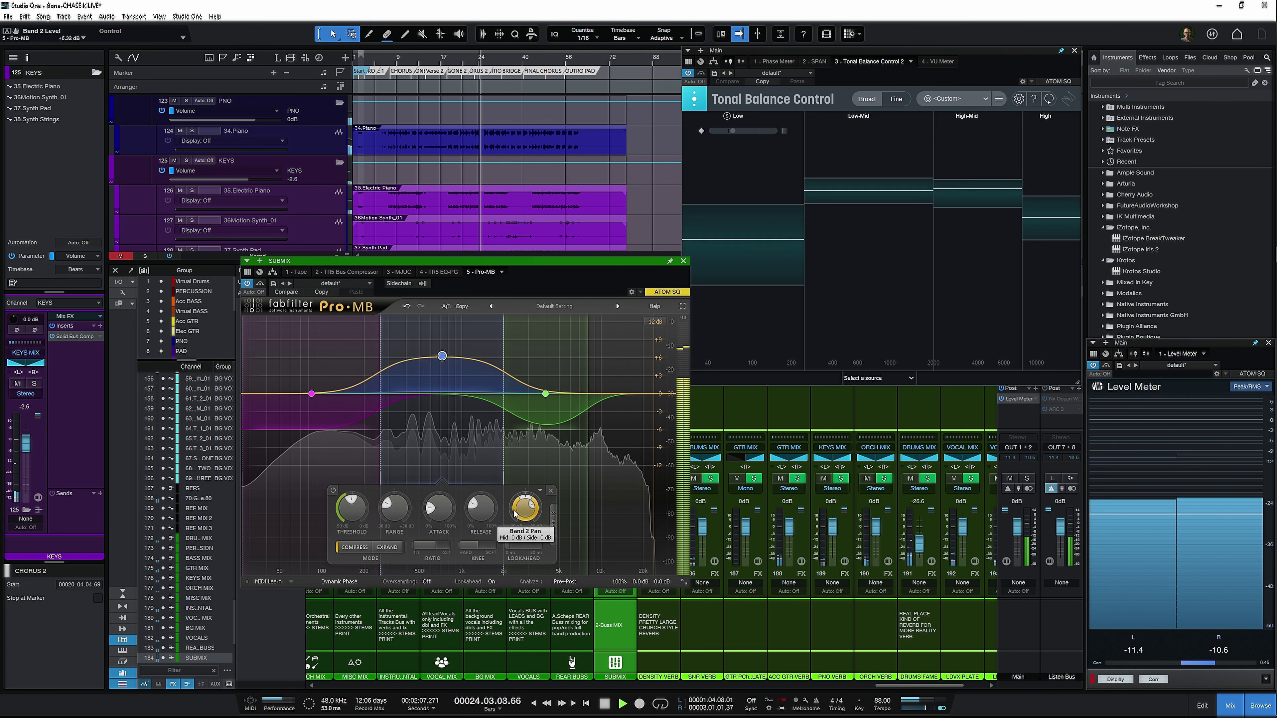
pyautogui.scroll(-3, 523, 512)
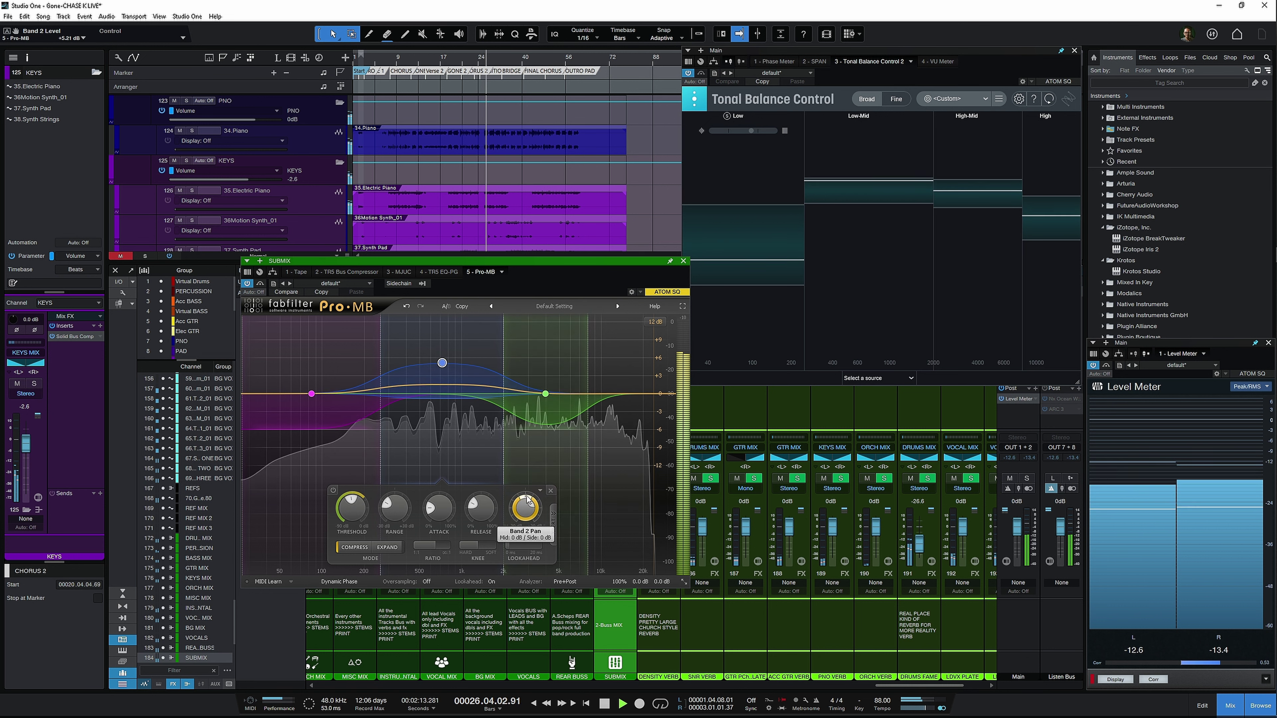
pyautogui.moveTo(524, 503)
pyautogui.scroll(-3, 524, 505)
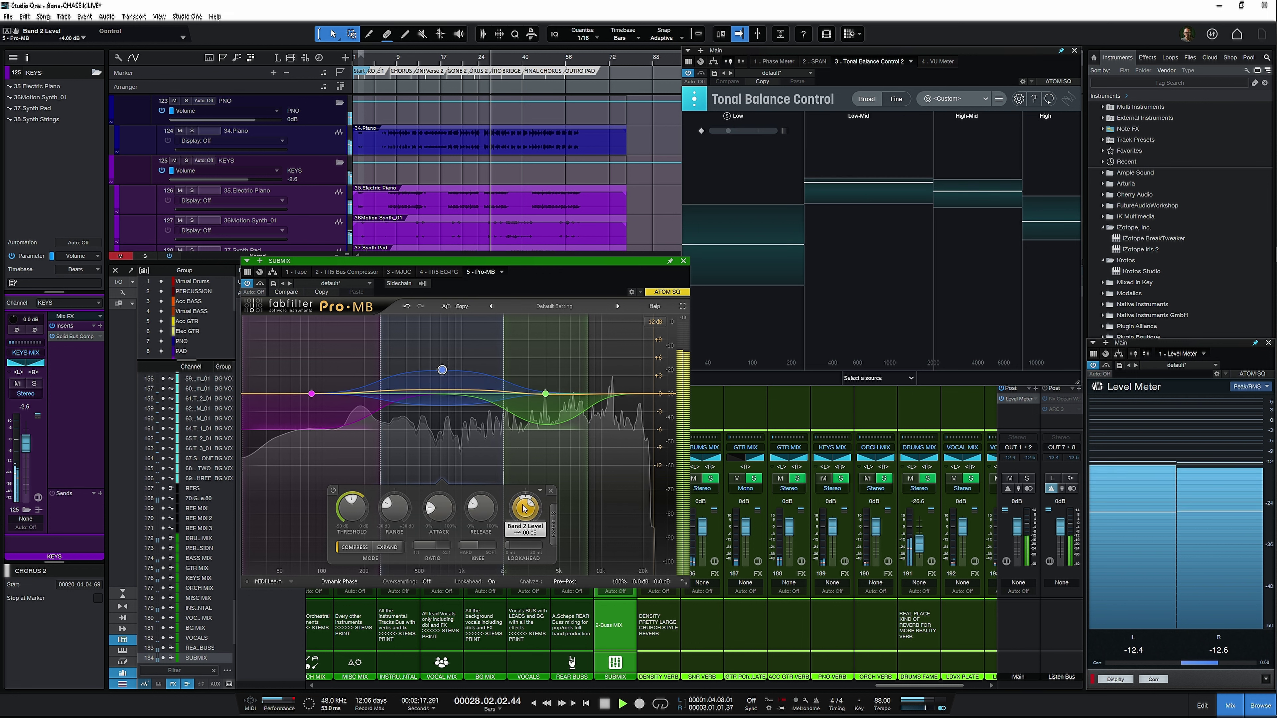
# Step: Lower Pro-MB band 2's level to about +3.1 dB, and add a fourth high band with threshold about -36.4 dB and level +1.16 dB
pyautogui.moveTo(523, 512); pyautogui.dragTo(526, 522)
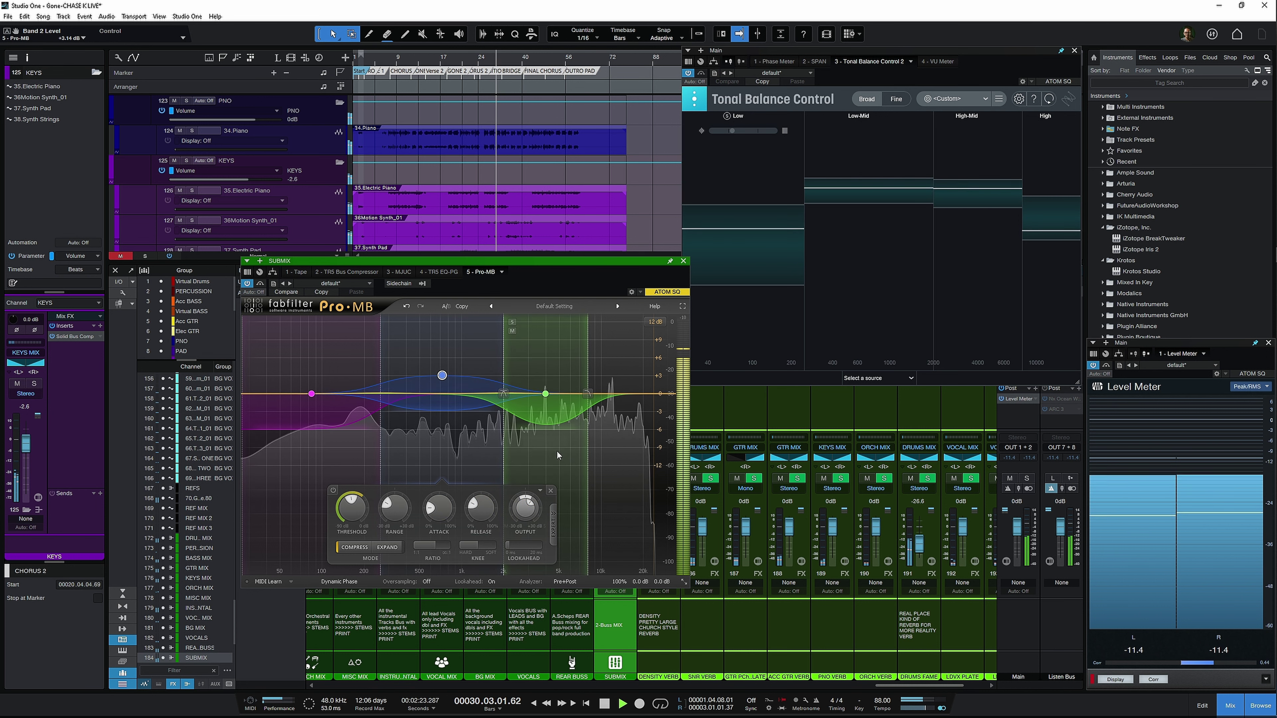
pyautogui.click(620, 455)
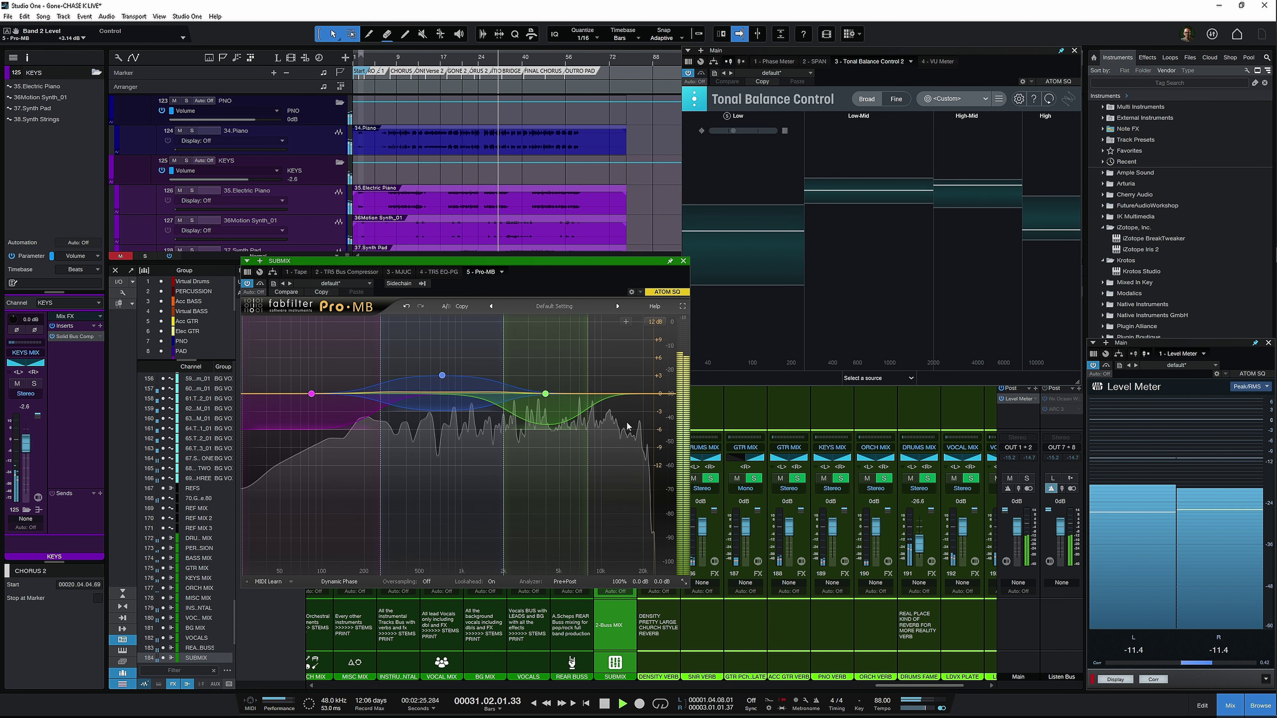
pyautogui.click(631, 393)
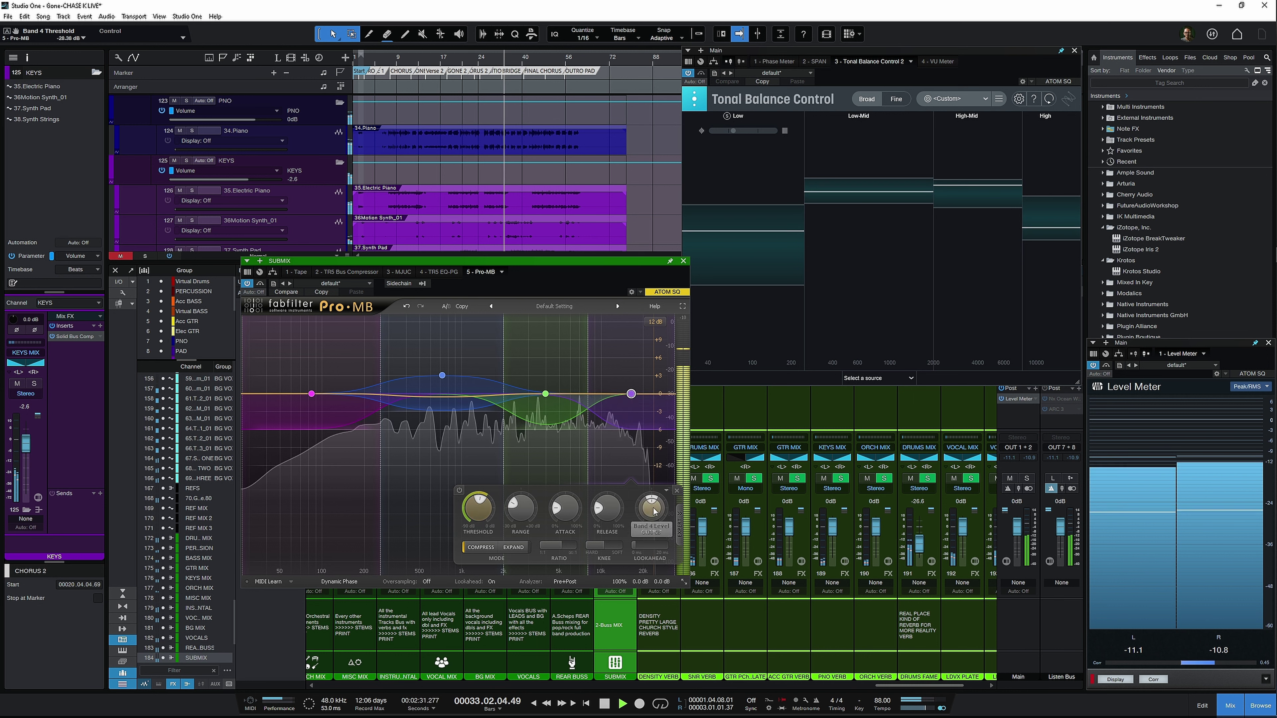
pyautogui.moveTo(651, 507); pyautogui.dragTo(663, 497)
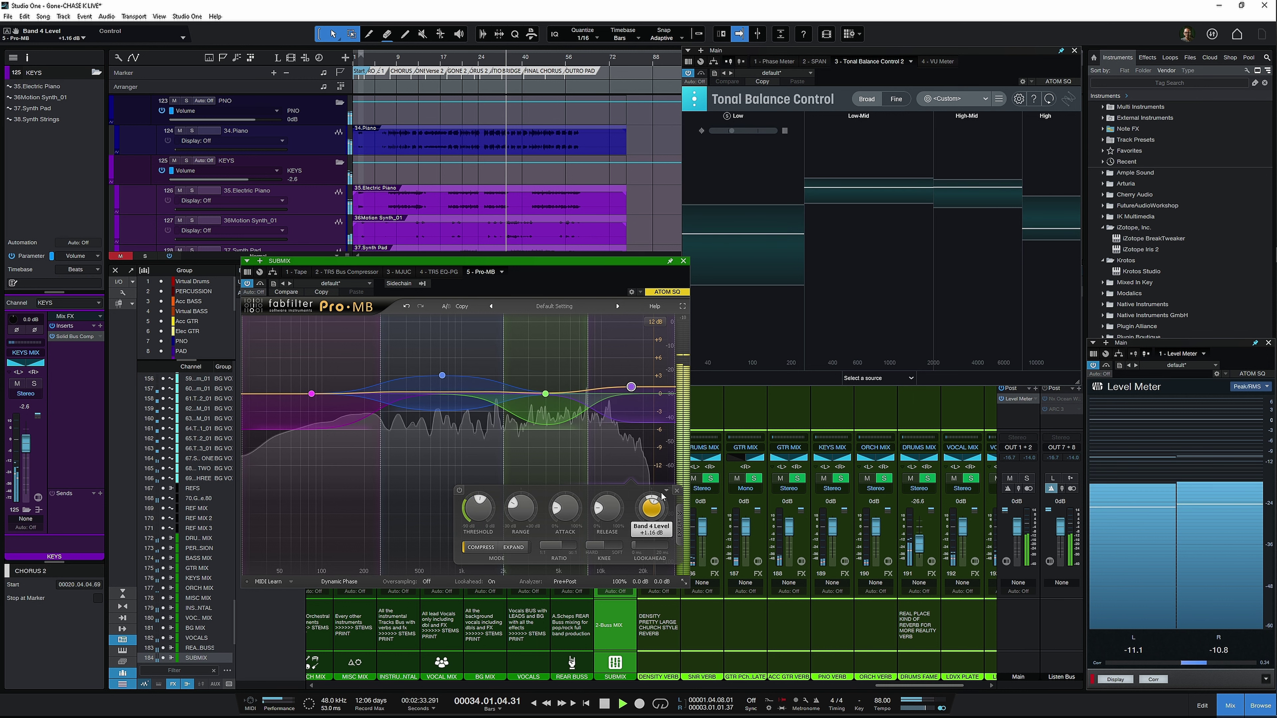
# Step: Set Pro-MB band 3's threshold to about -33.7 dB and band 2's threshold to about -28 dB, with band 2's level at about +3.5 dB
pyautogui.click(548, 438)
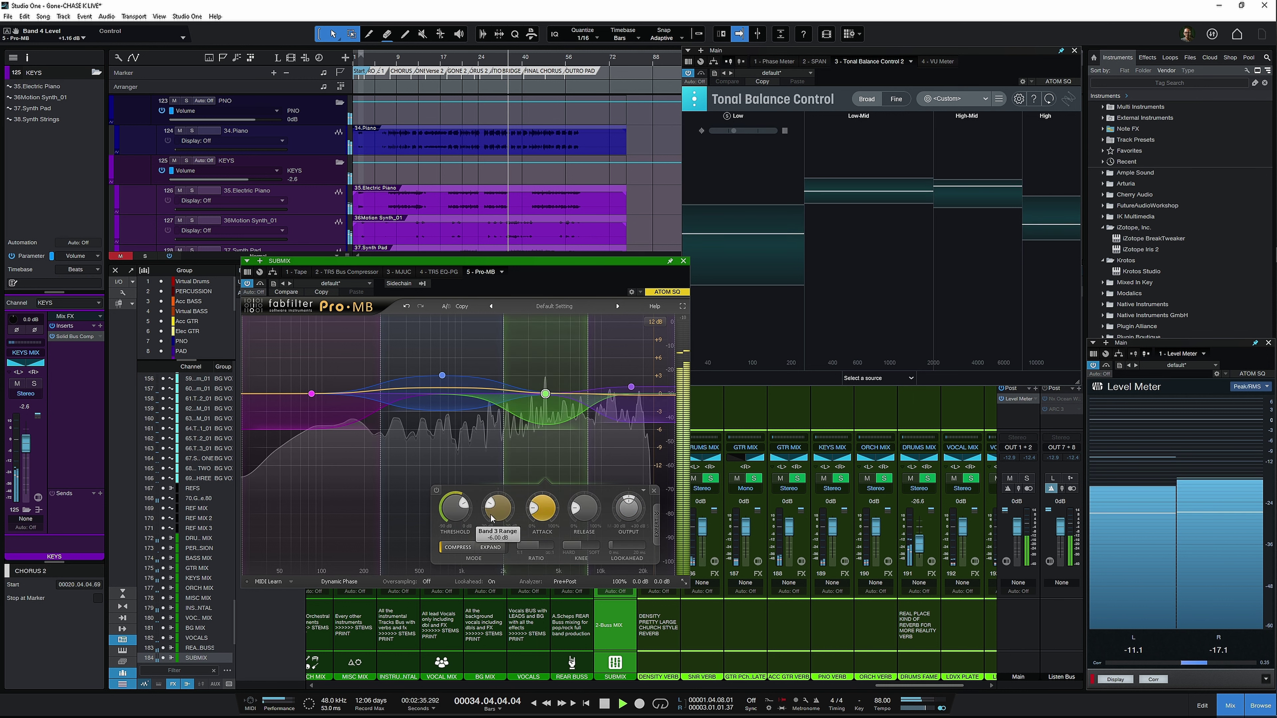
pyautogui.moveTo(457, 514); pyautogui.dragTo(459, 538)
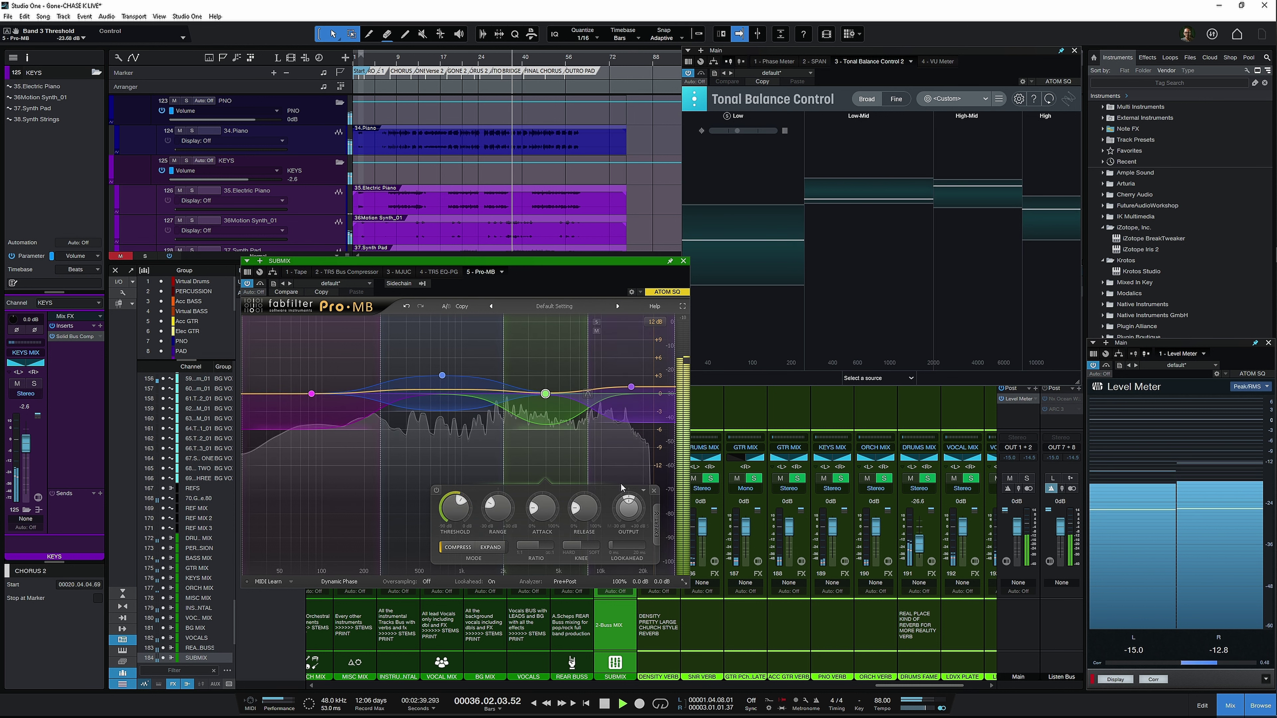
pyautogui.click(468, 432)
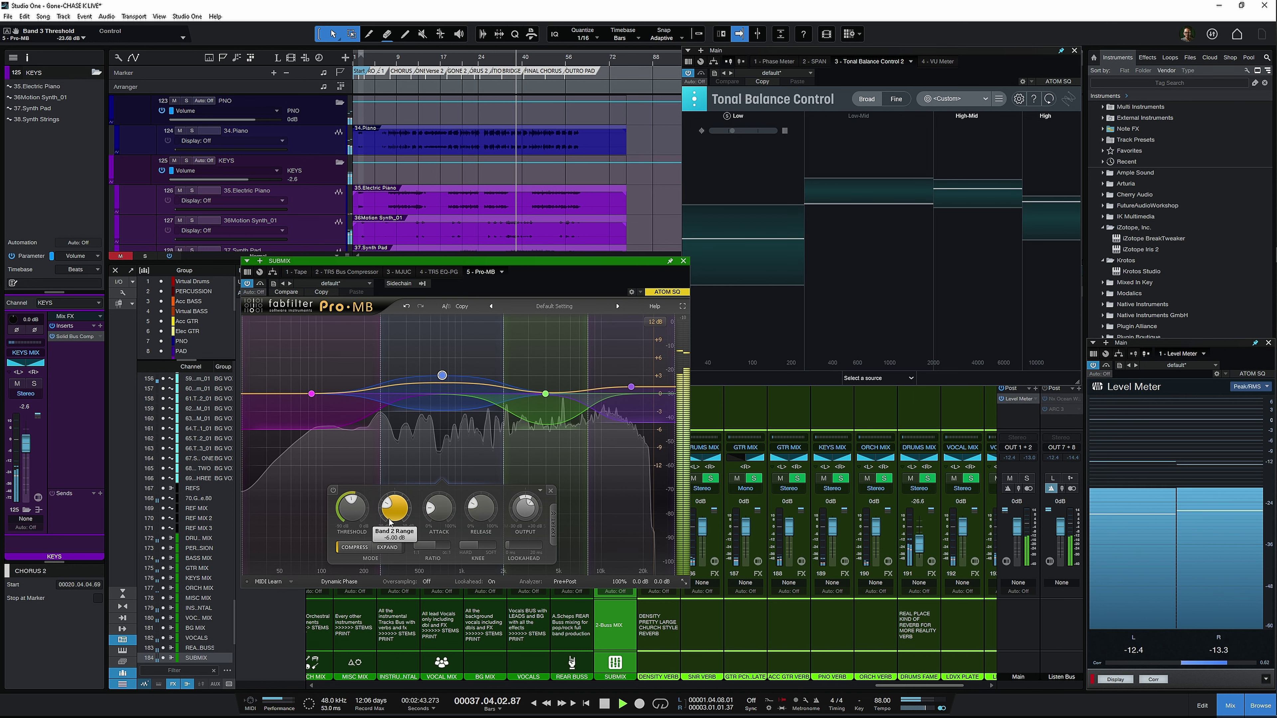
pyautogui.moveTo(524, 504); pyautogui.dragTo(524, 497)
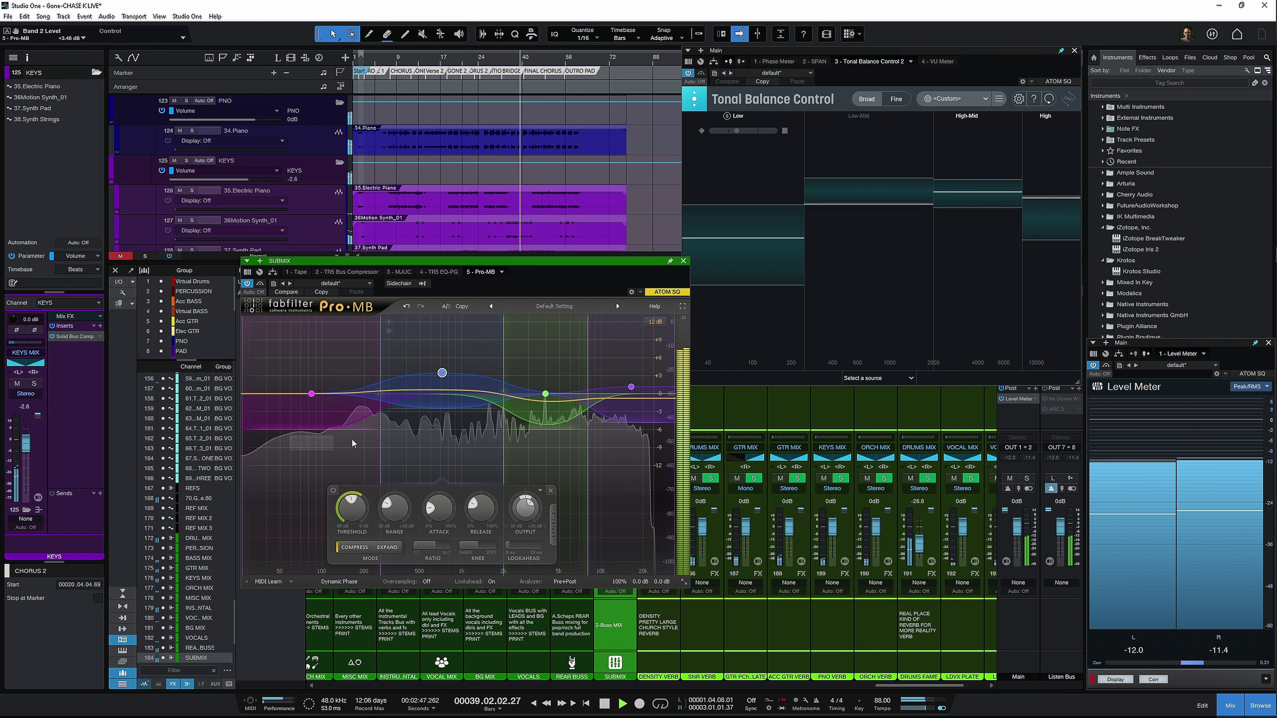
pyautogui.moveTo(361, 493); pyautogui.dragTo(373, 481)
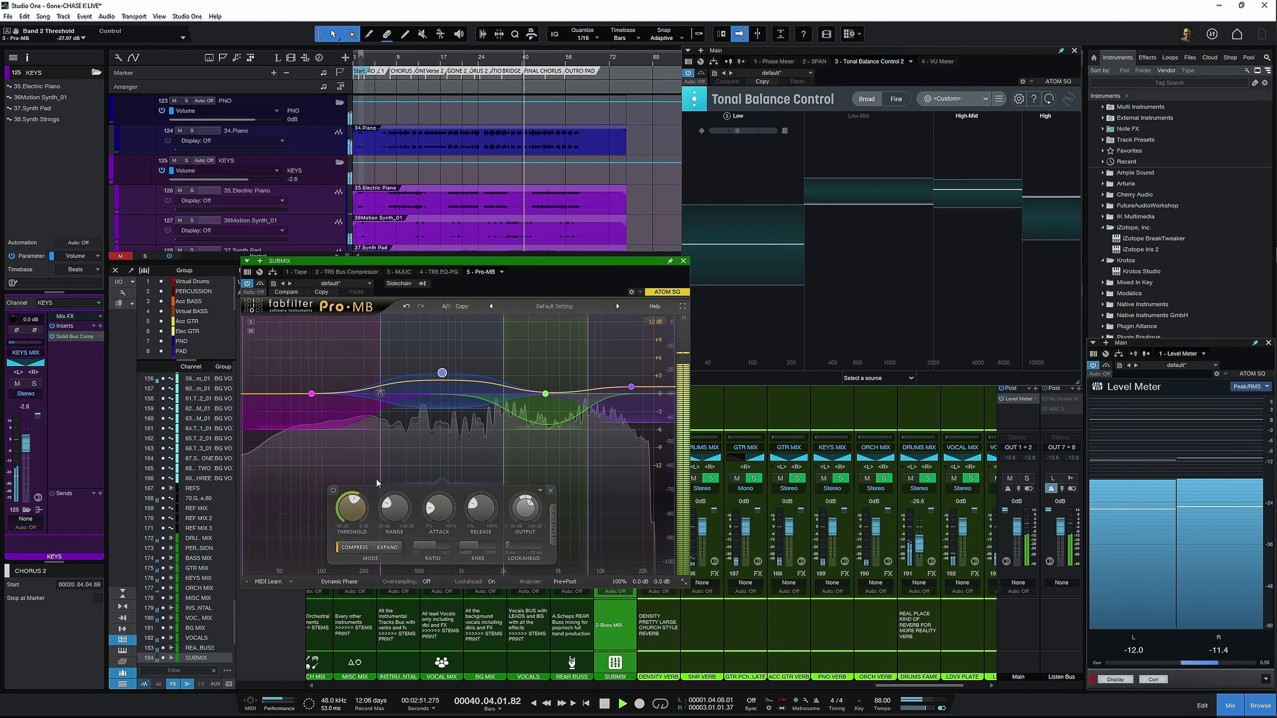
# Step: Raise Pro-MB band 2's output level to +5.00 dB against the custom target and stop playback
pyautogui.moveTo(522, 500); pyautogui.dragTo(525, 492)
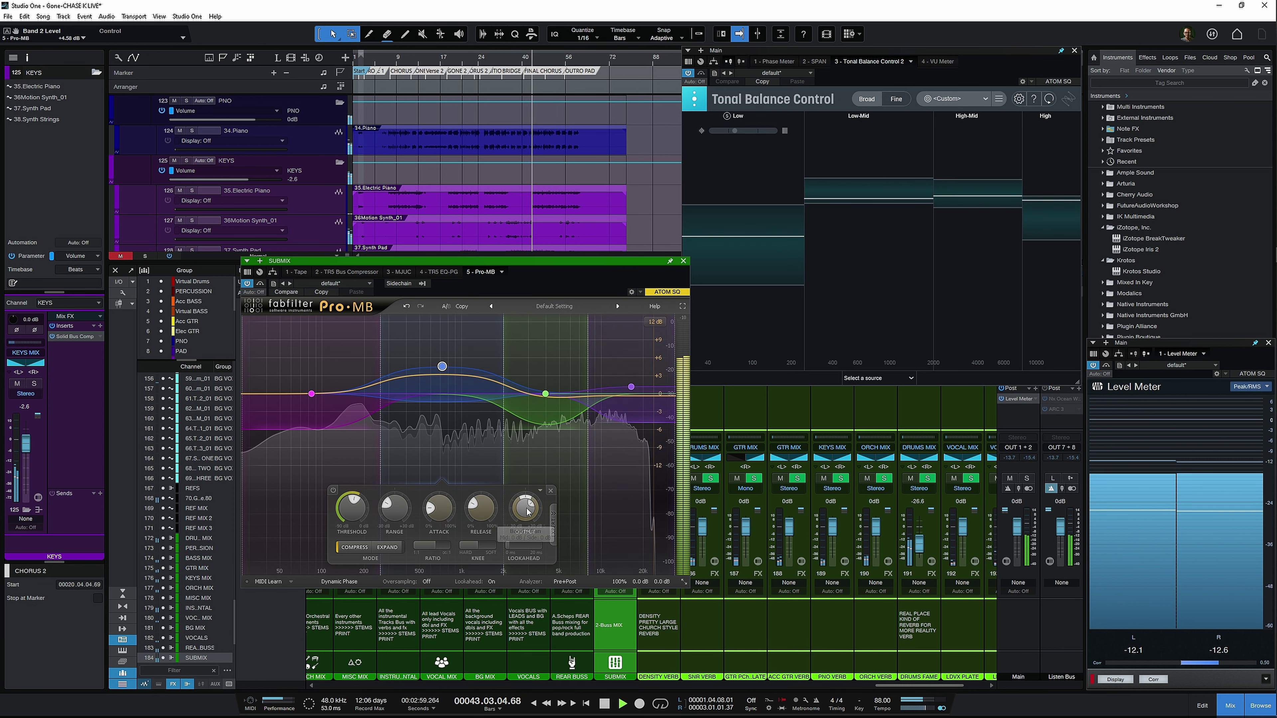
pyautogui.moveTo(525, 511)
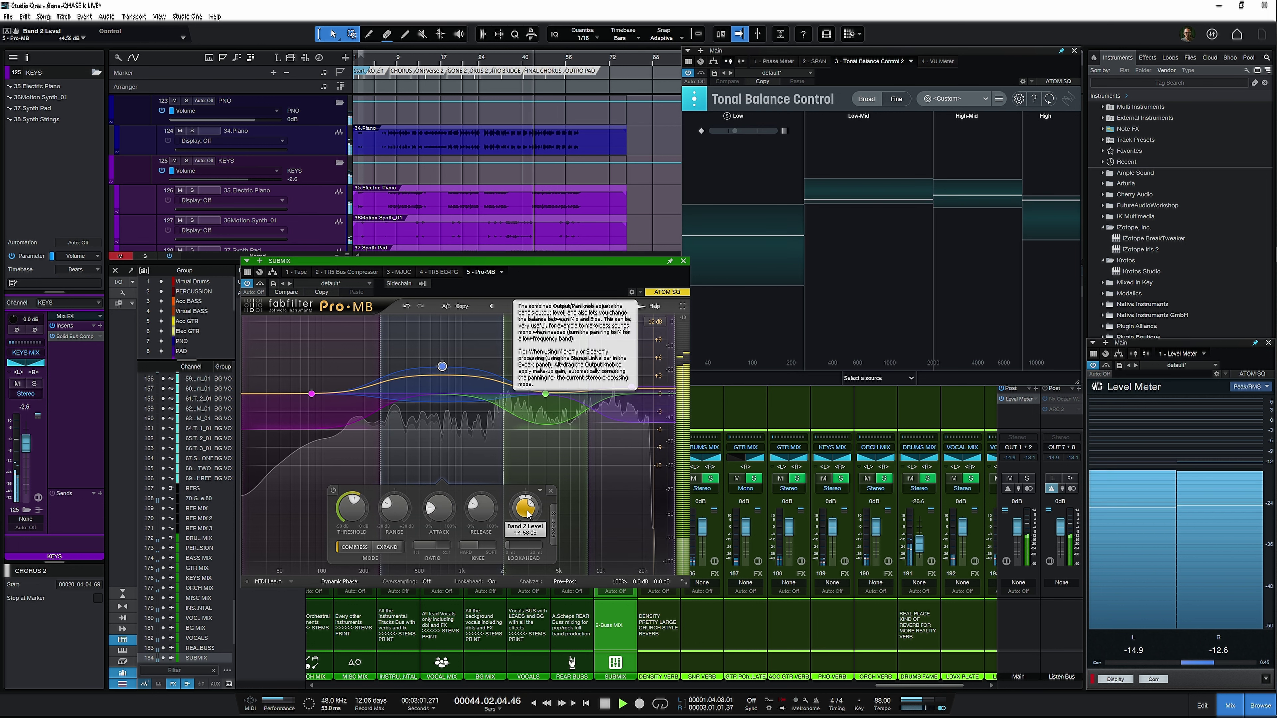
pyautogui.moveTo(526, 511); pyautogui.dragTo(530, 501)
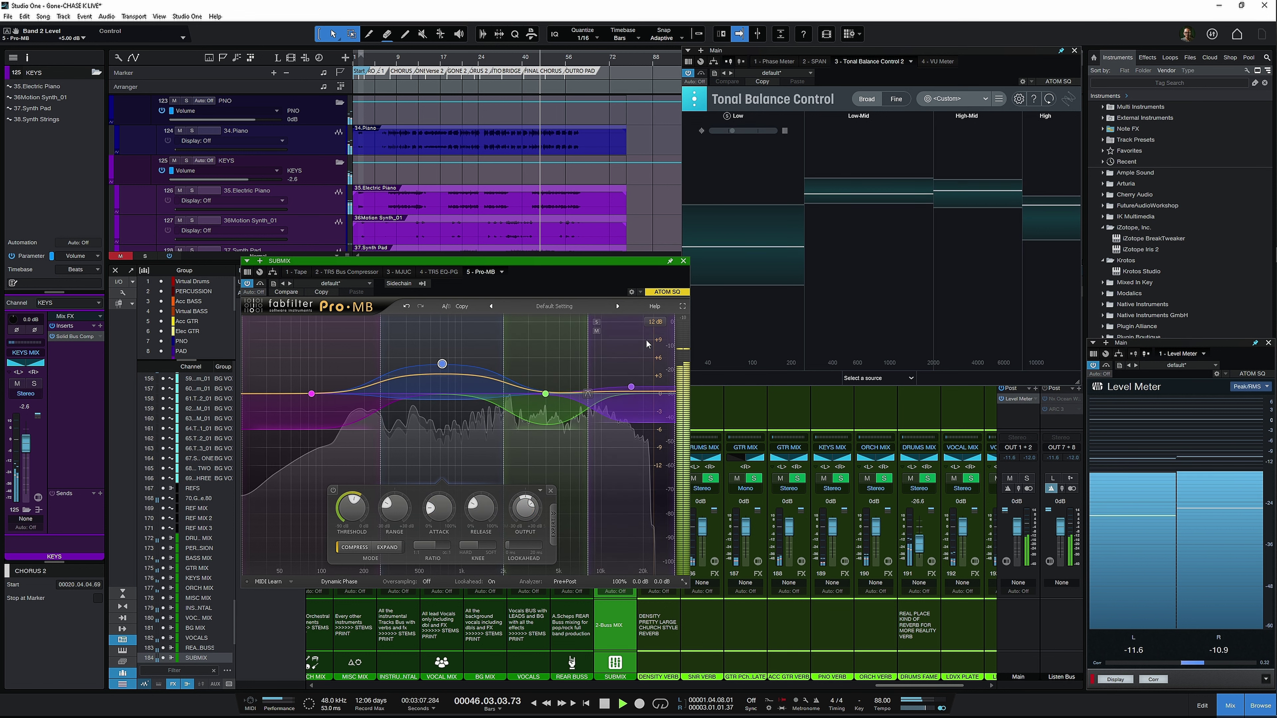
pyautogui.press('space')
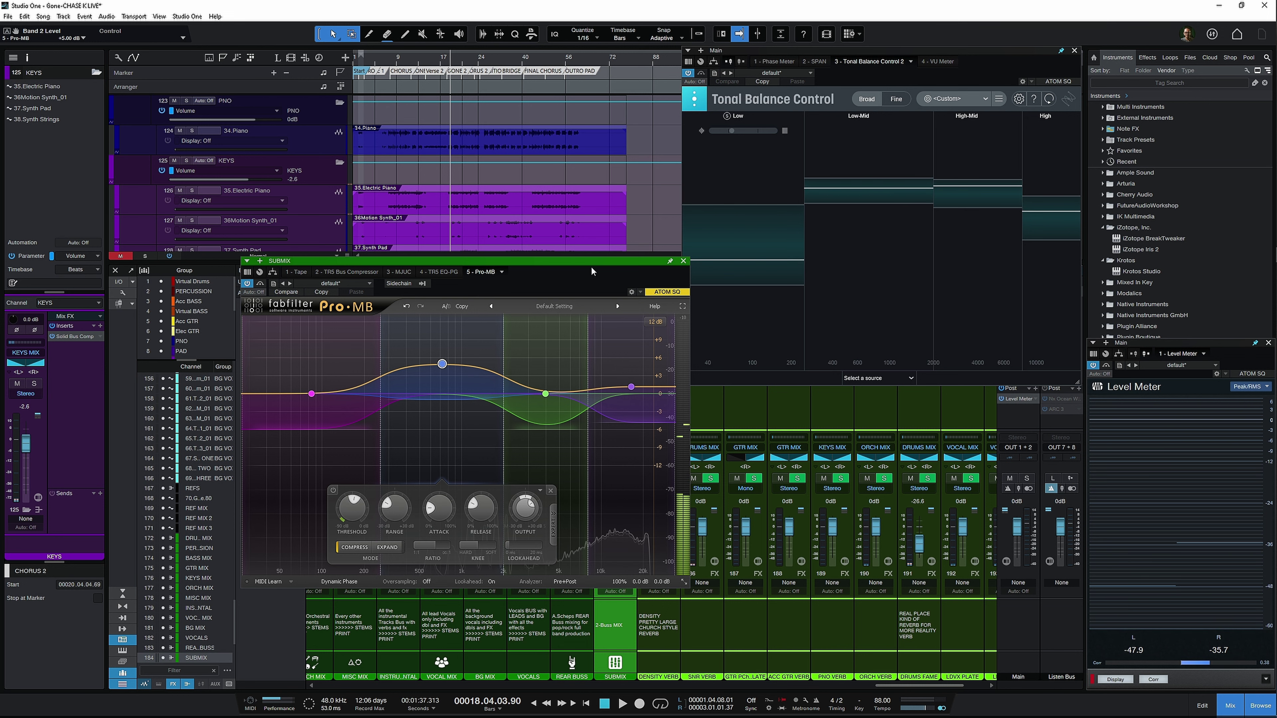
# Step: Move the Pro-MB window clear of the SUBMIX inserts, play the chorus with them bypassed to compare tonal balance, and reactivate them
pyautogui.moveTo(624, 260); pyautogui.dragTo(1153, 314)
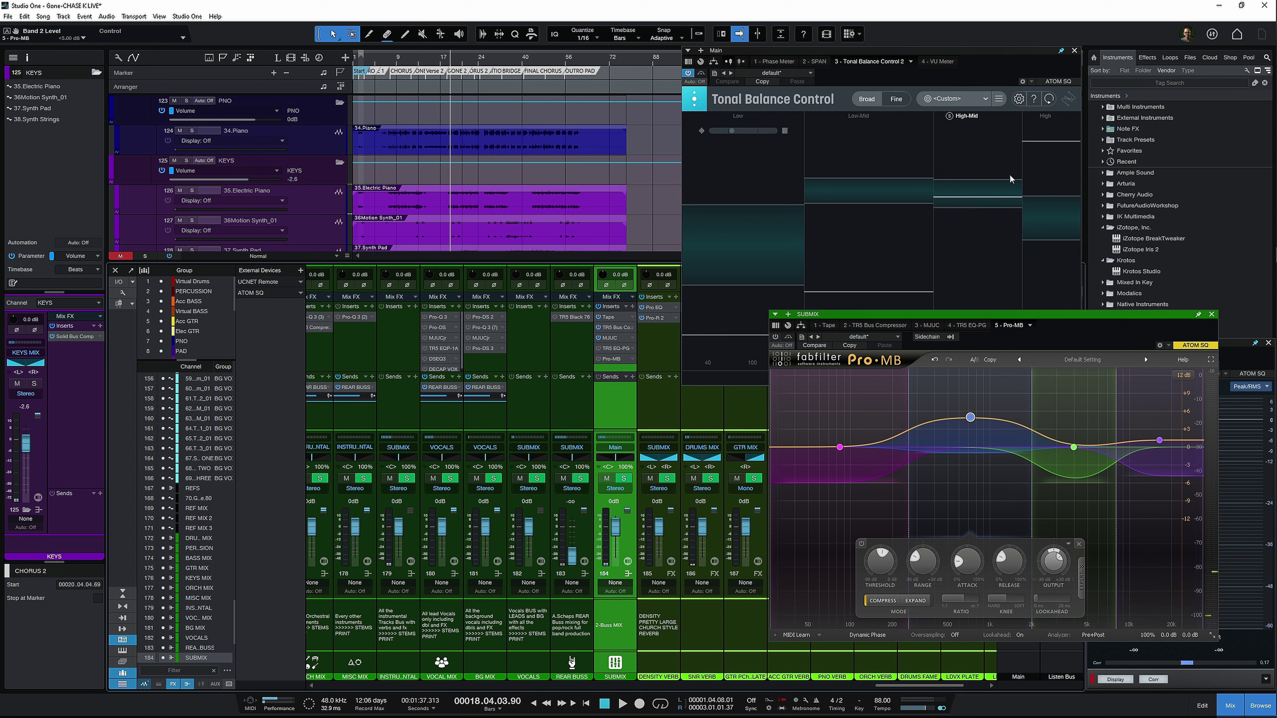
pyautogui.press('space')
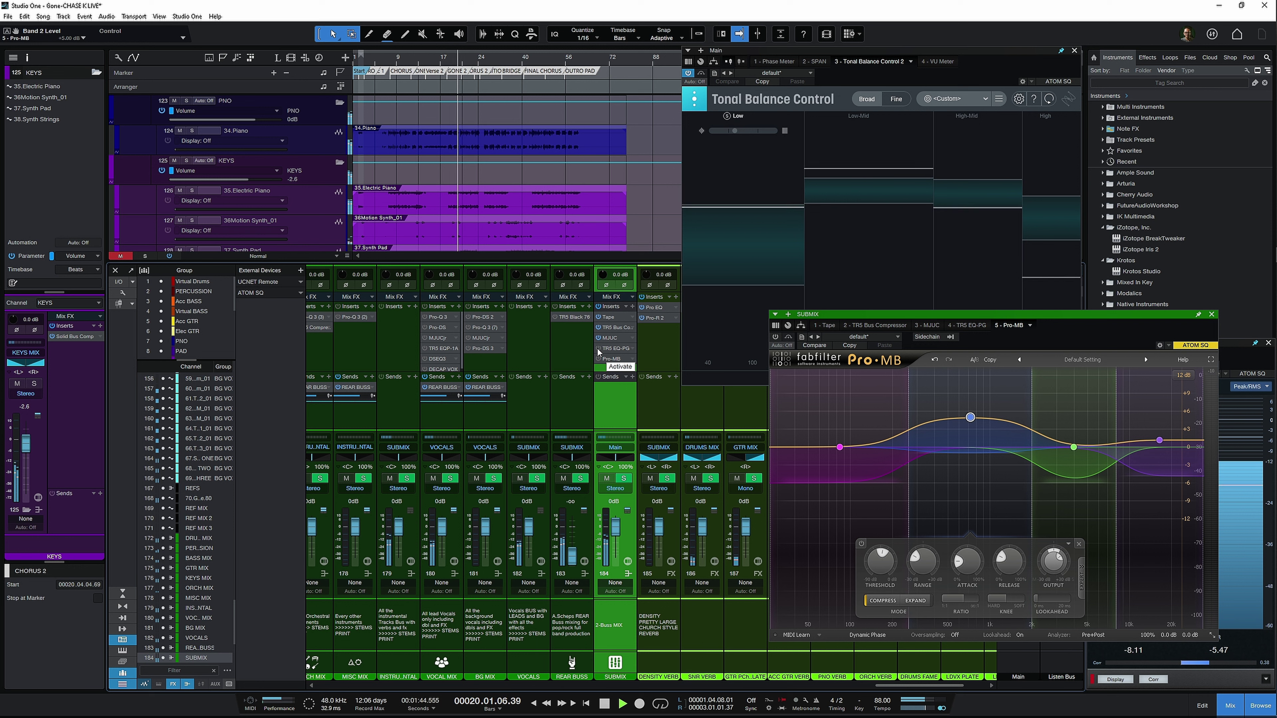
pyautogui.moveTo(459, 57); pyautogui.dragTo(464, 118)
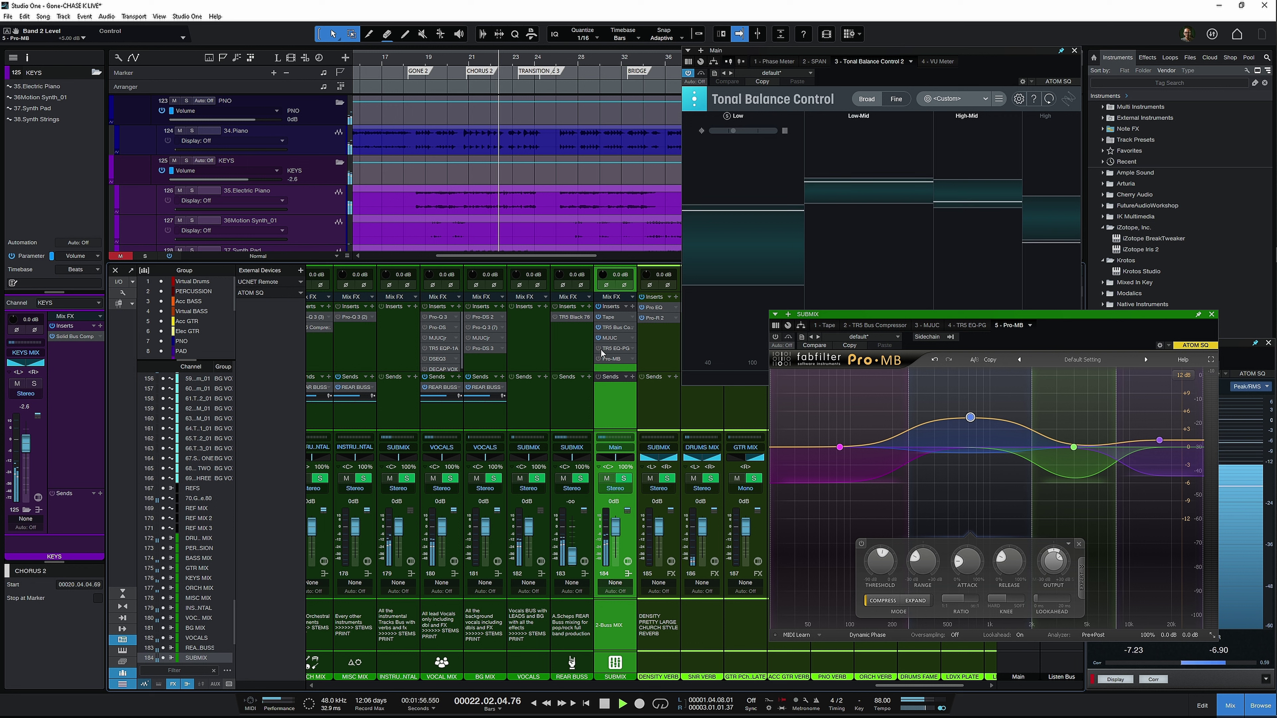
pyautogui.press('space')
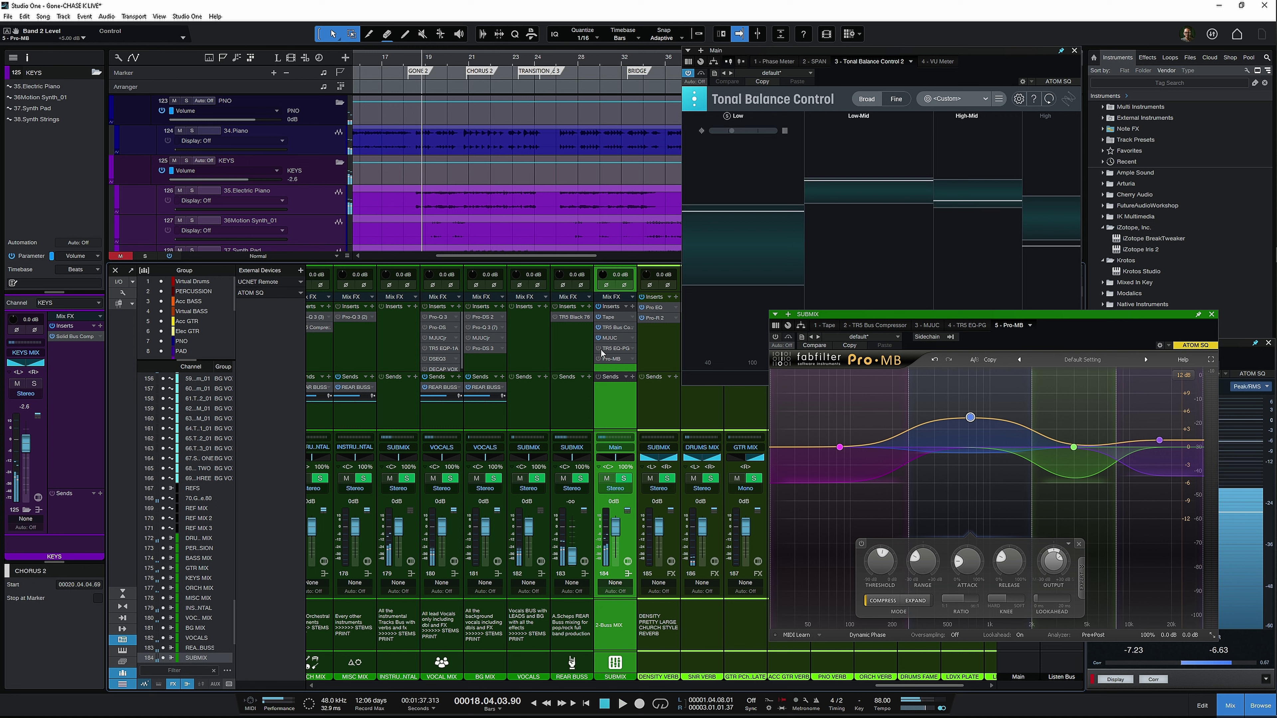
pyautogui.click(599, 359)
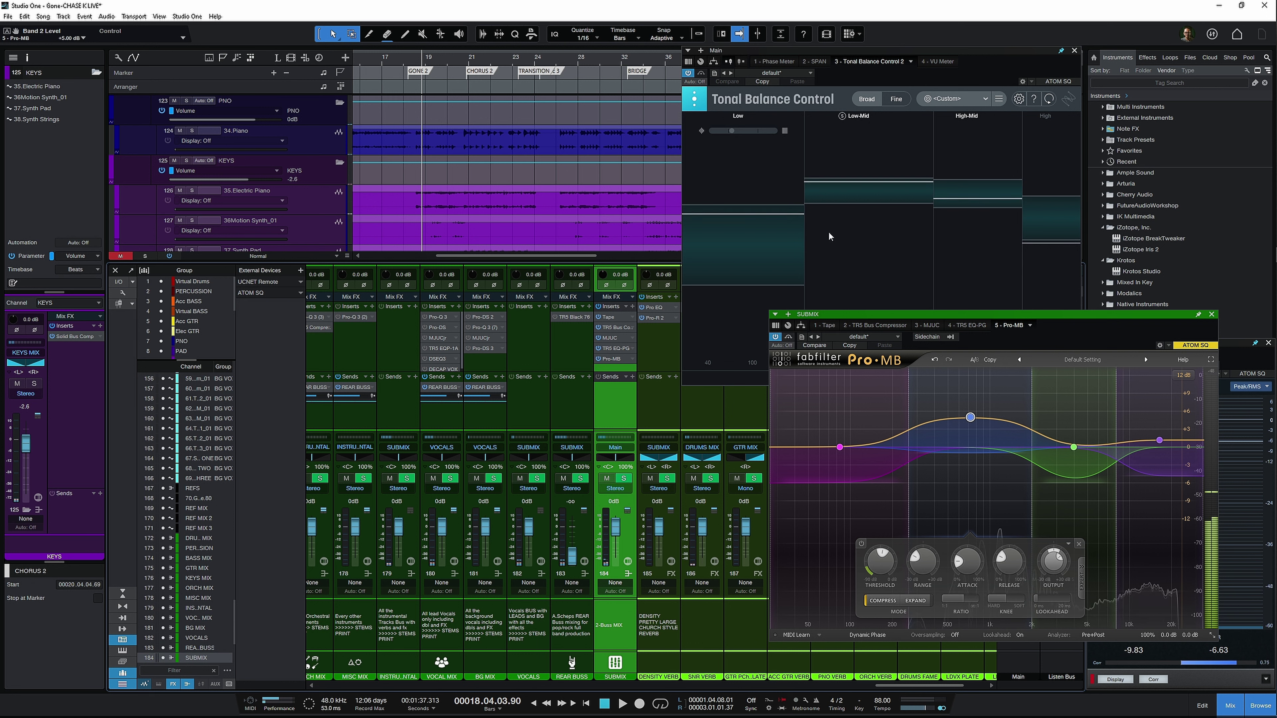
# Step: Raise the SUBMIX channel fader to +4.1 dB during playback of the processed mix, checking it against the custom target
pyautogui.press('space')
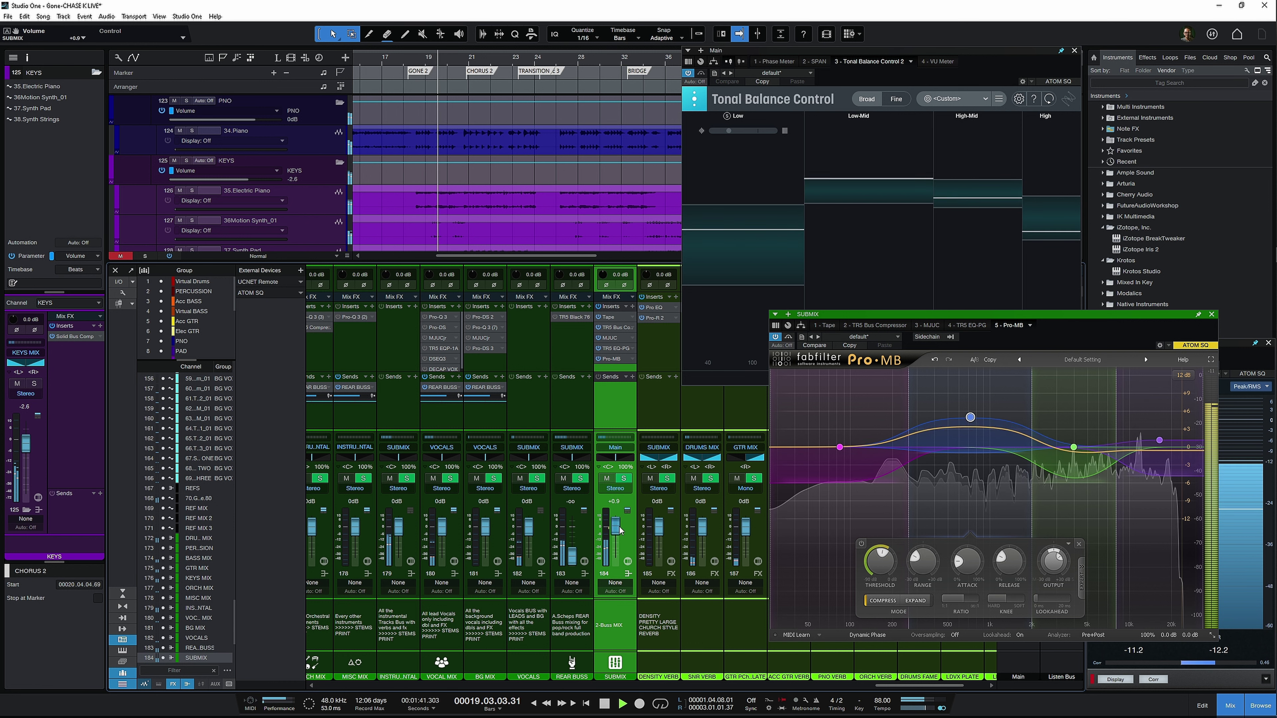
pyautogui.moveTo(618, 527); pyautogui.dragTo(621, 525)
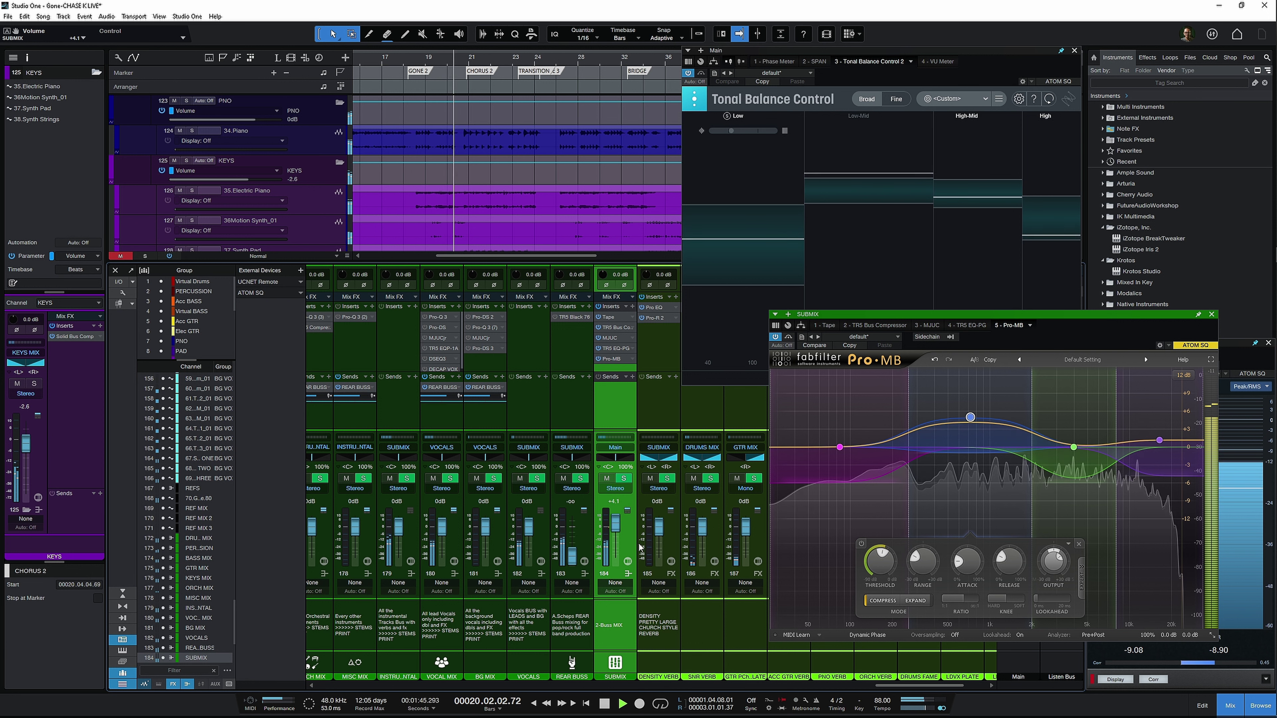
pyautogui.moveTo(617, 531); pyautogui.dragTo(617, 529)
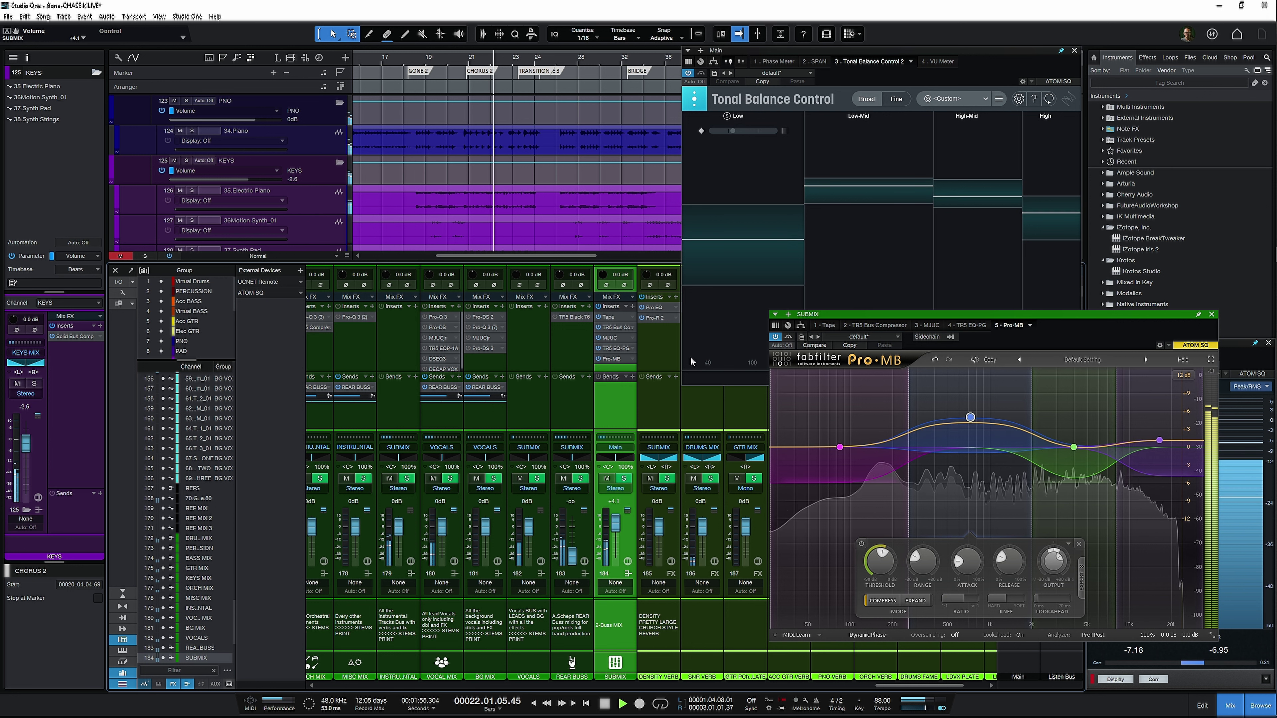
pyautogui.press('space')
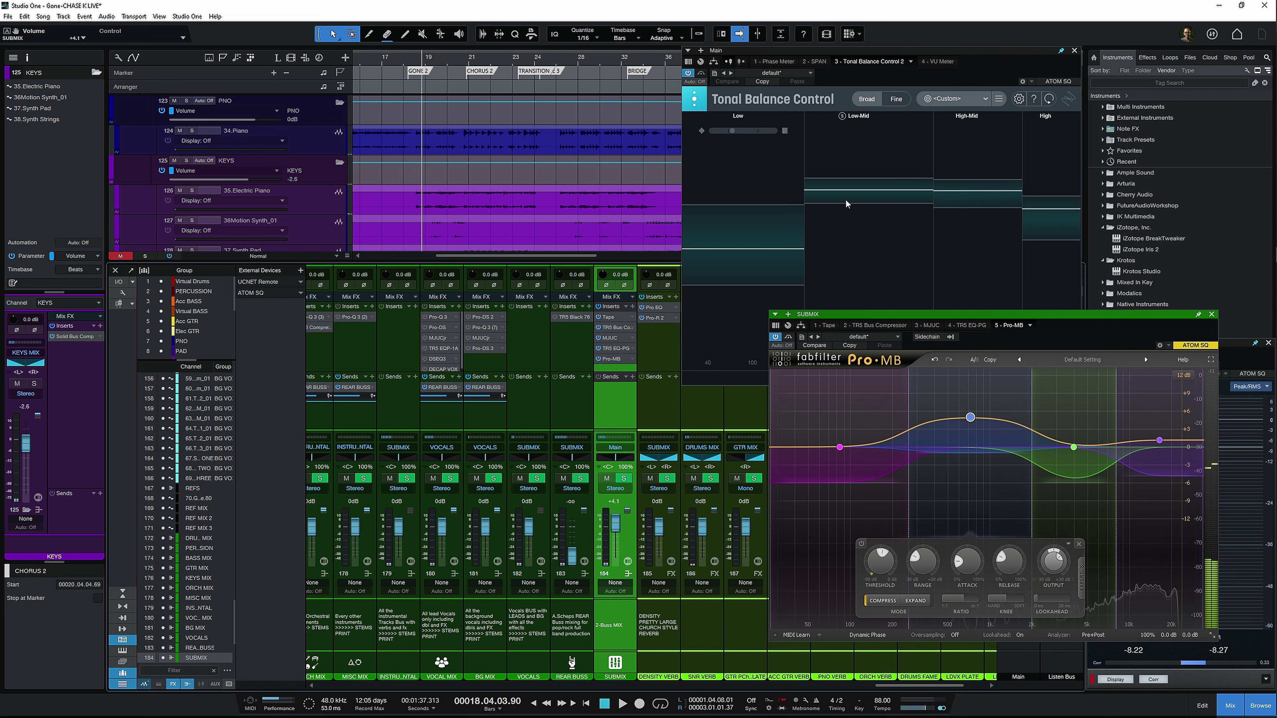
# Step: Switch the Tonal Balance Control reference target from the custom curve to Hip Hop
pyautogui.click(965, 99)
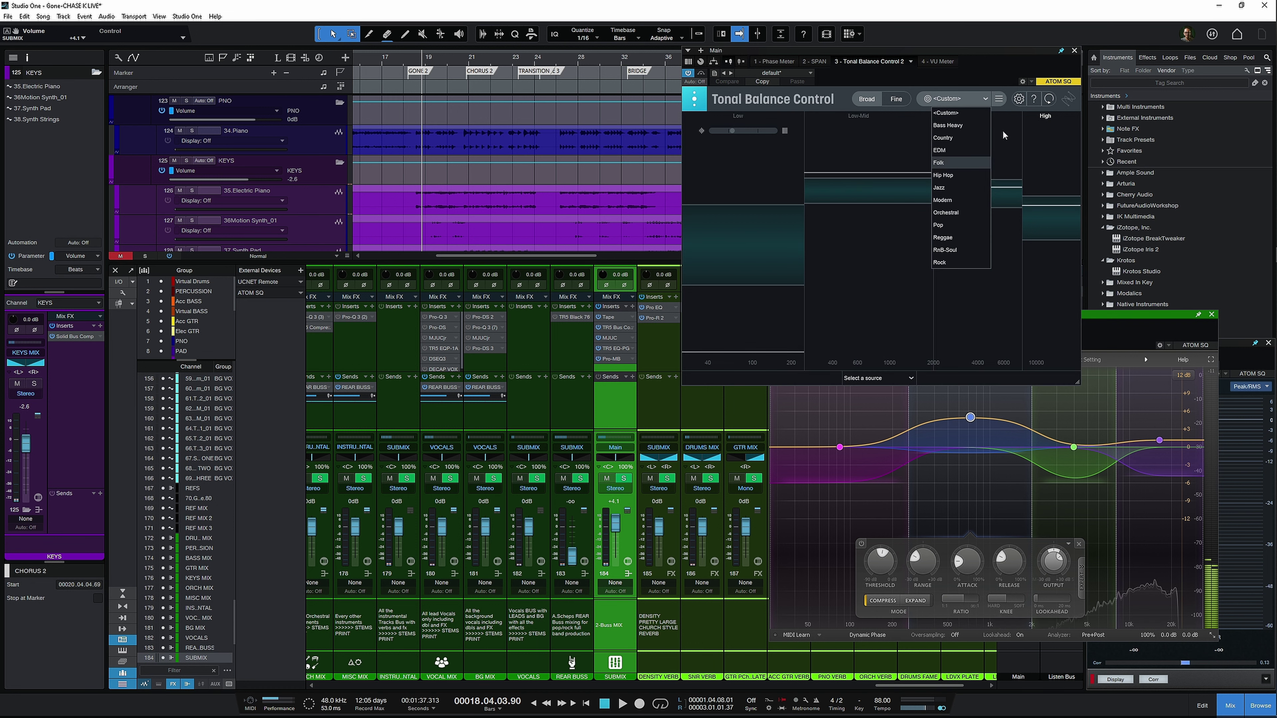
pyautogui.click(973, 113)
pyautogui.click(970, 99)
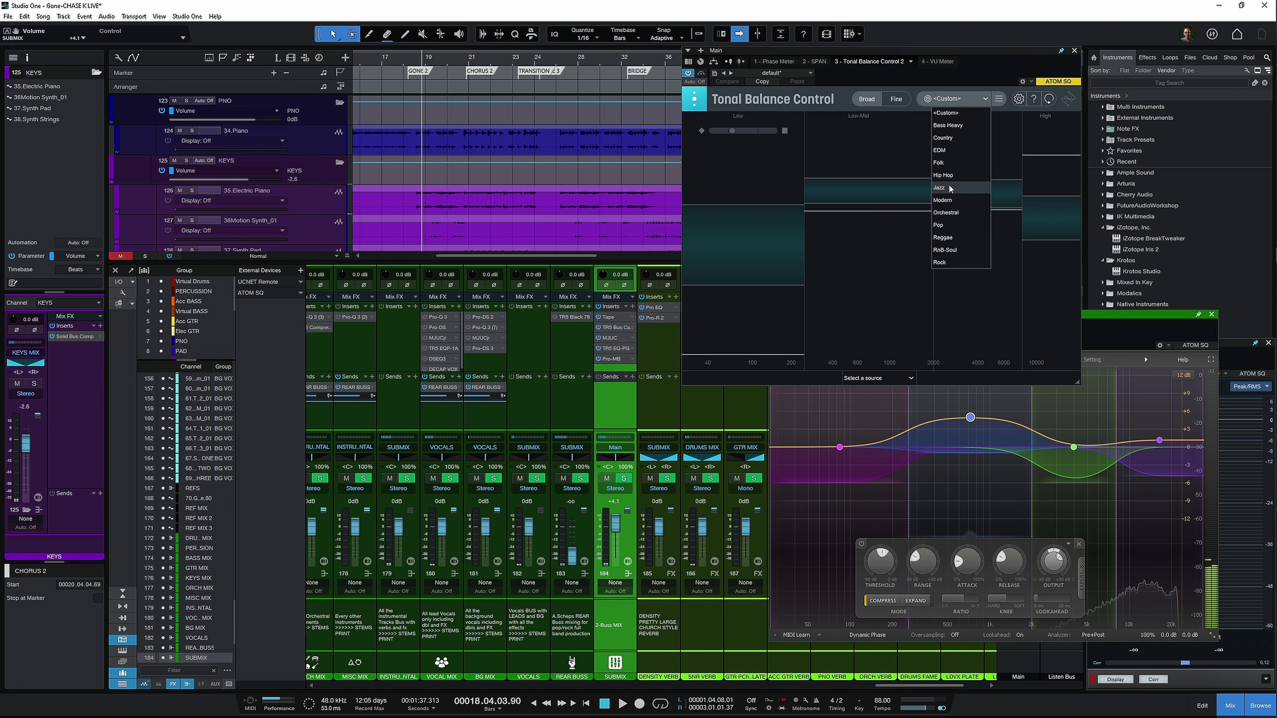
pyautogui.click(956, 177)
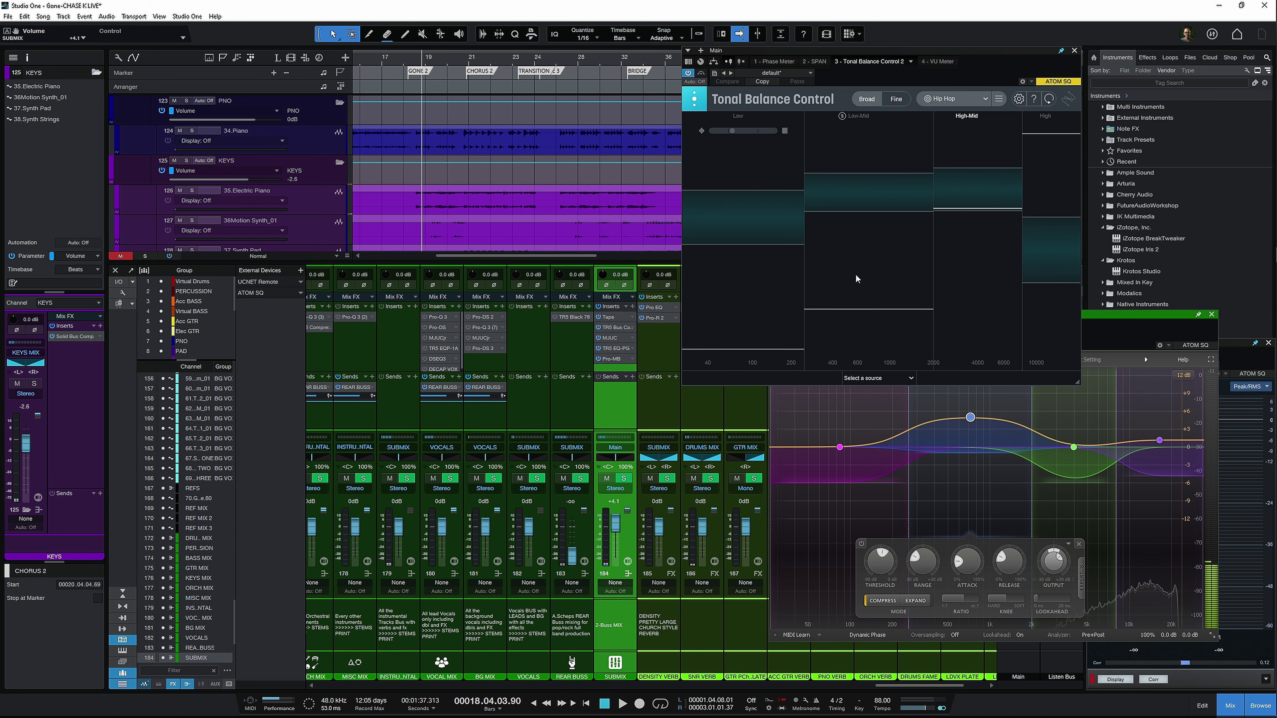
# Step: Remove Pro-MB and TR5 EQ-PG from the SUBMIX inserts and save the song
pyautogui.moveTo(622, 359); pyautogui.dragTo(666, 370)
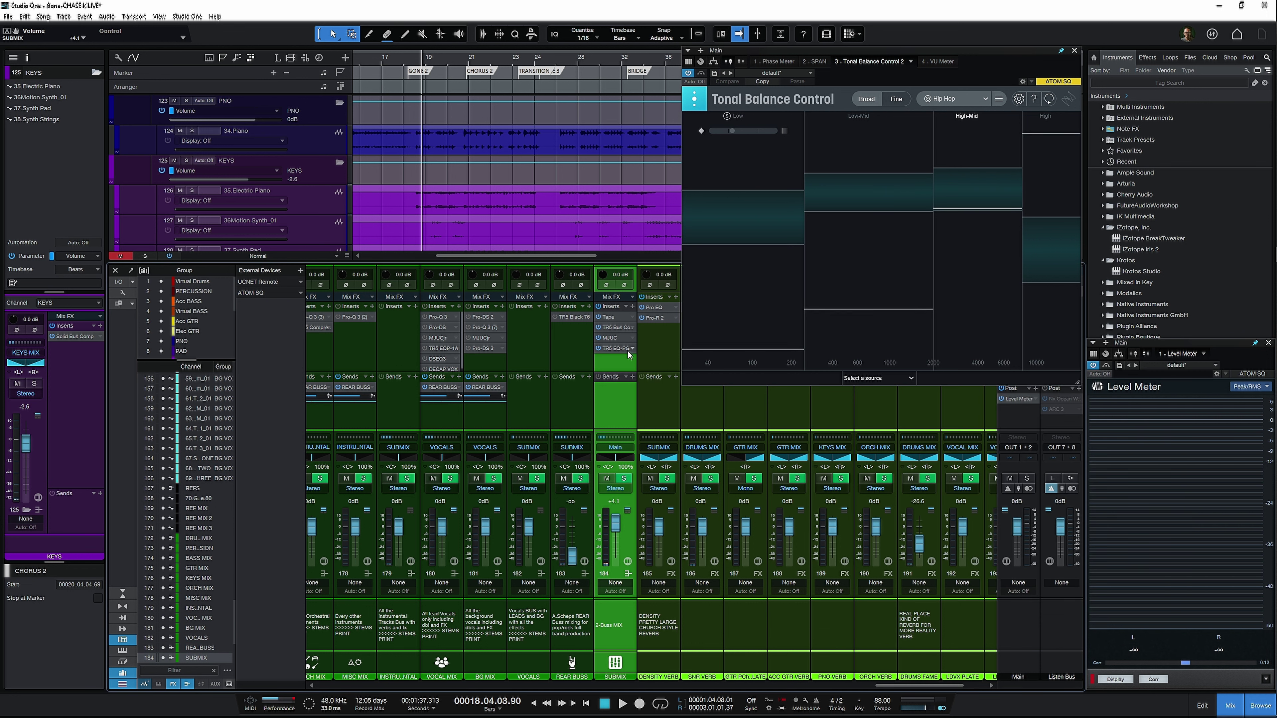
pyautogui.hotkey('ctrl', 's')
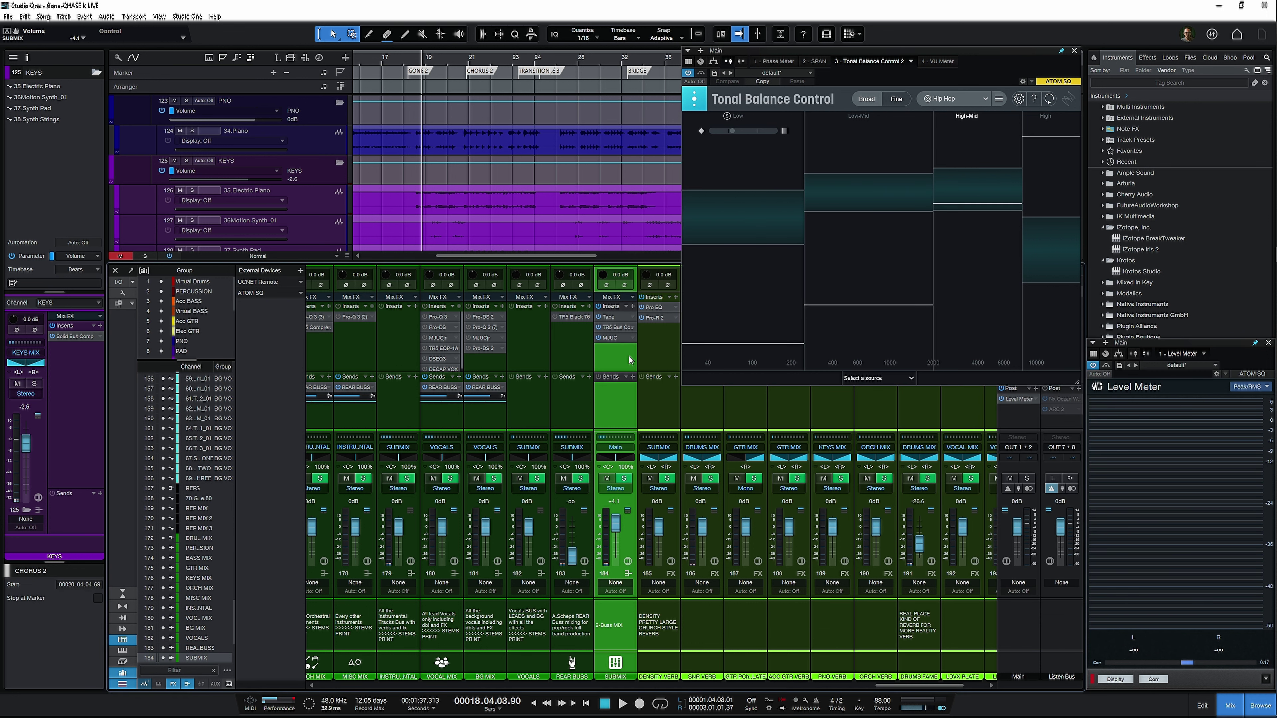